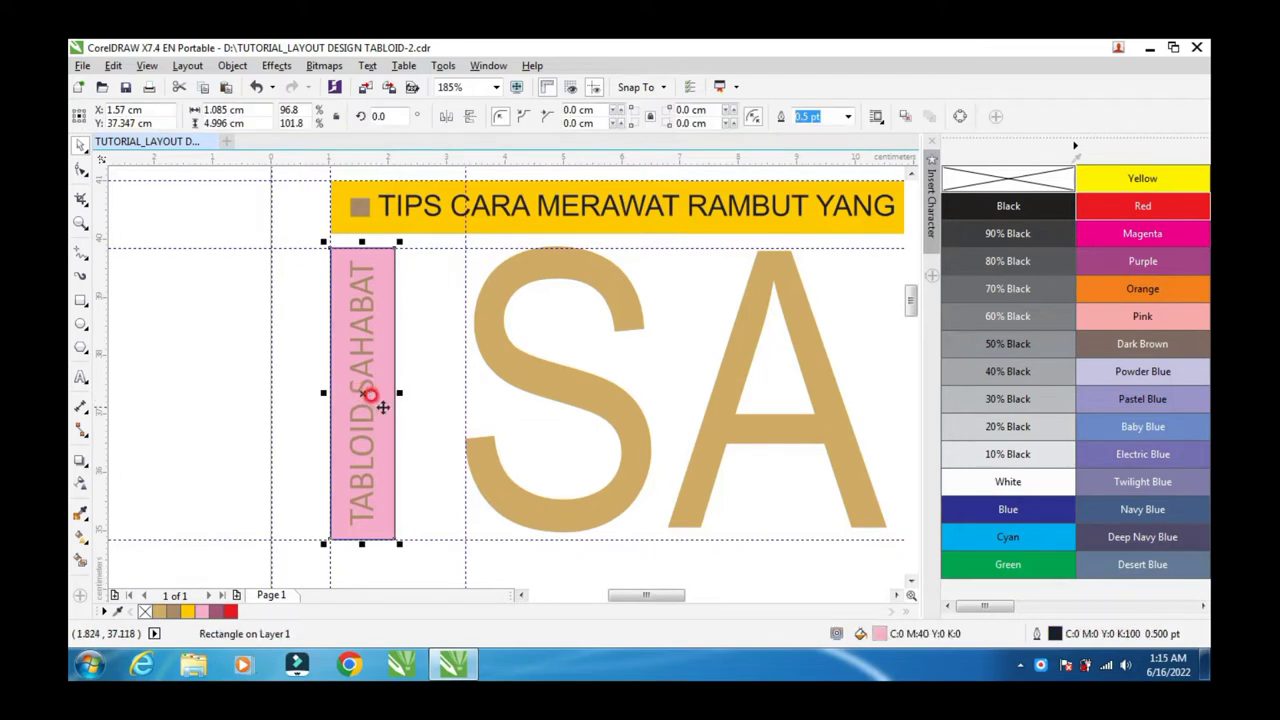
Step: Move the pink rectangle off the vertical TABLOID SAHABAT text and delete the rectangle
{"action": "left_click_drag", "start_coordinate": [370, 397], "coordinate": [430, 401]}
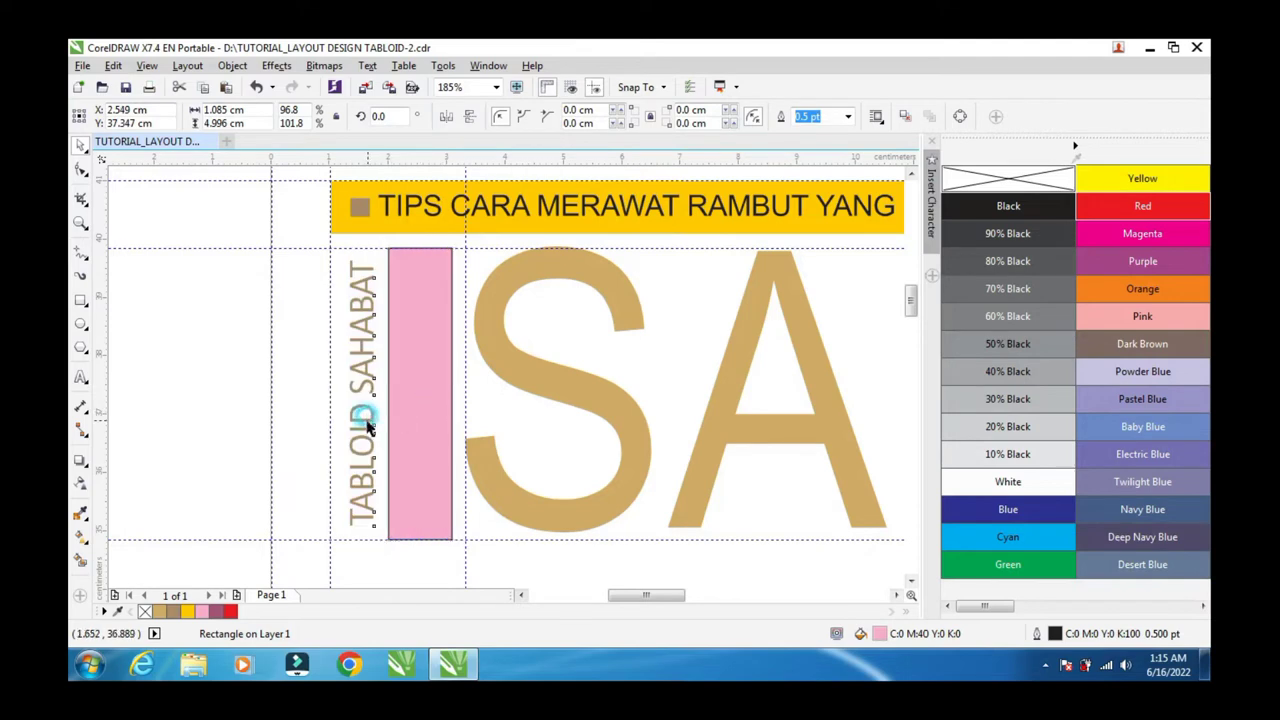
{"action": "left_click", "coordinate": [360, 414]}
{"action": "left_click", "coordinate": [409, 409]}
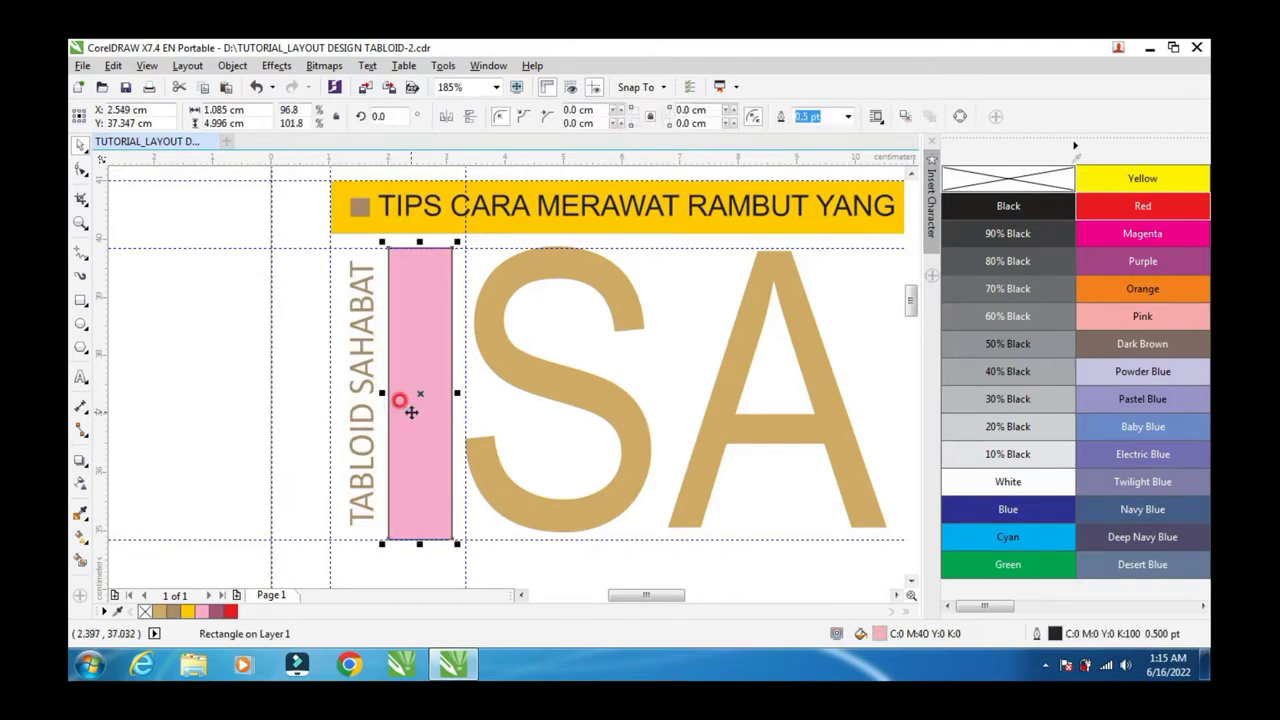
{"action": "key", "text": "Delete"}
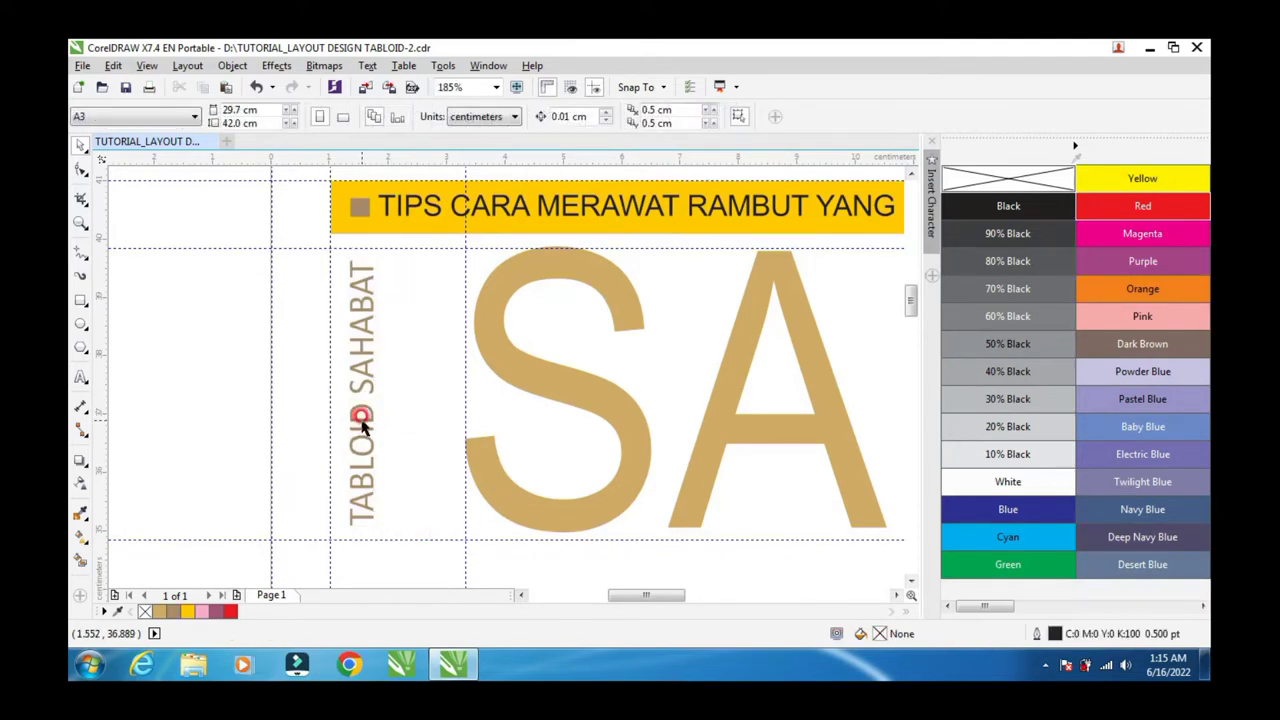
Step: Move the vertical TABLOID SAHABAT text beside the large S and stretch it to about 4.9 cm tall, down to the lower guideline
{"action": "left_click", "coordinate": [362, 420]}
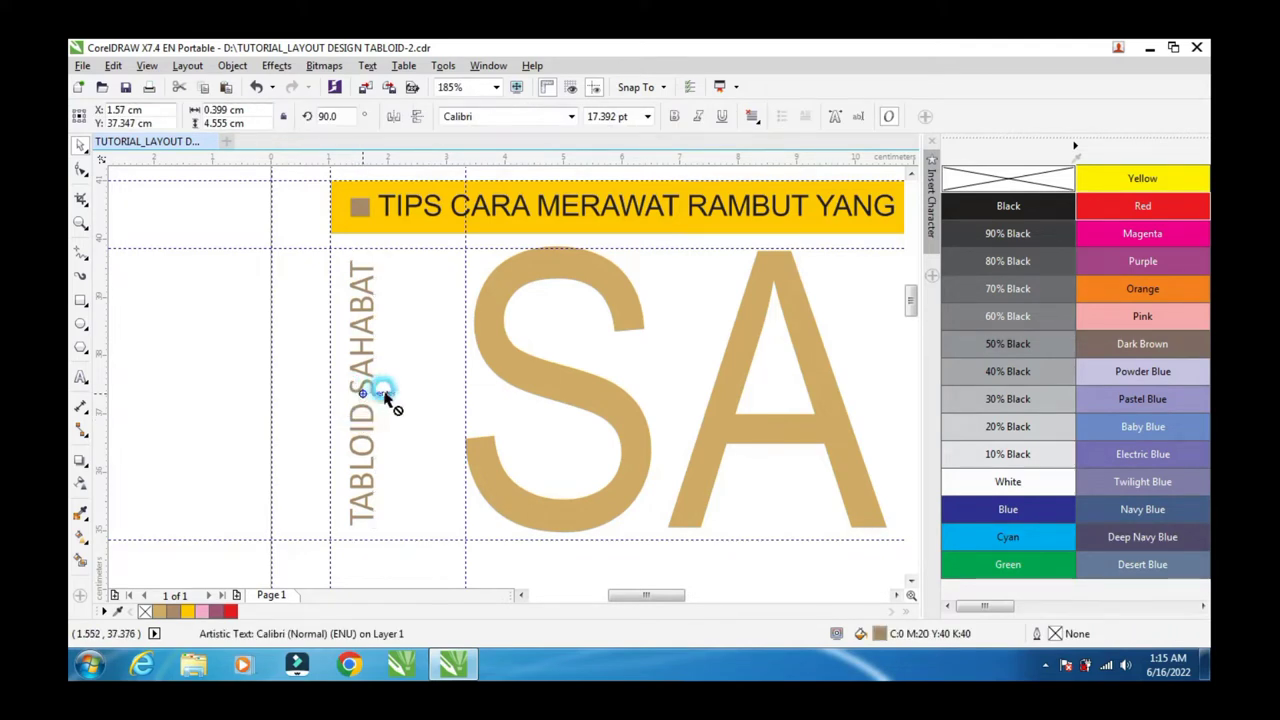
{"action": "left_click_drag", "start_coordinate": [385, 397], "coordinate": [429, 390]}
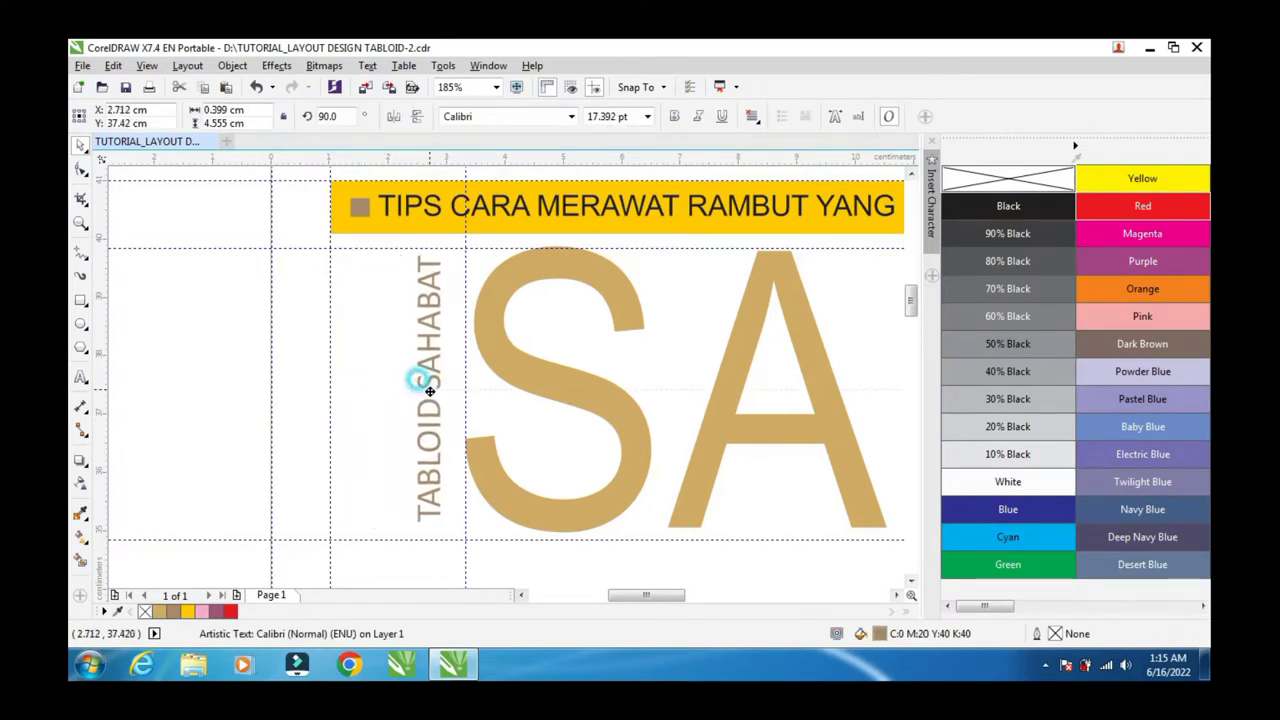
{"action": "left_click", "coordinate": [430, 500]}
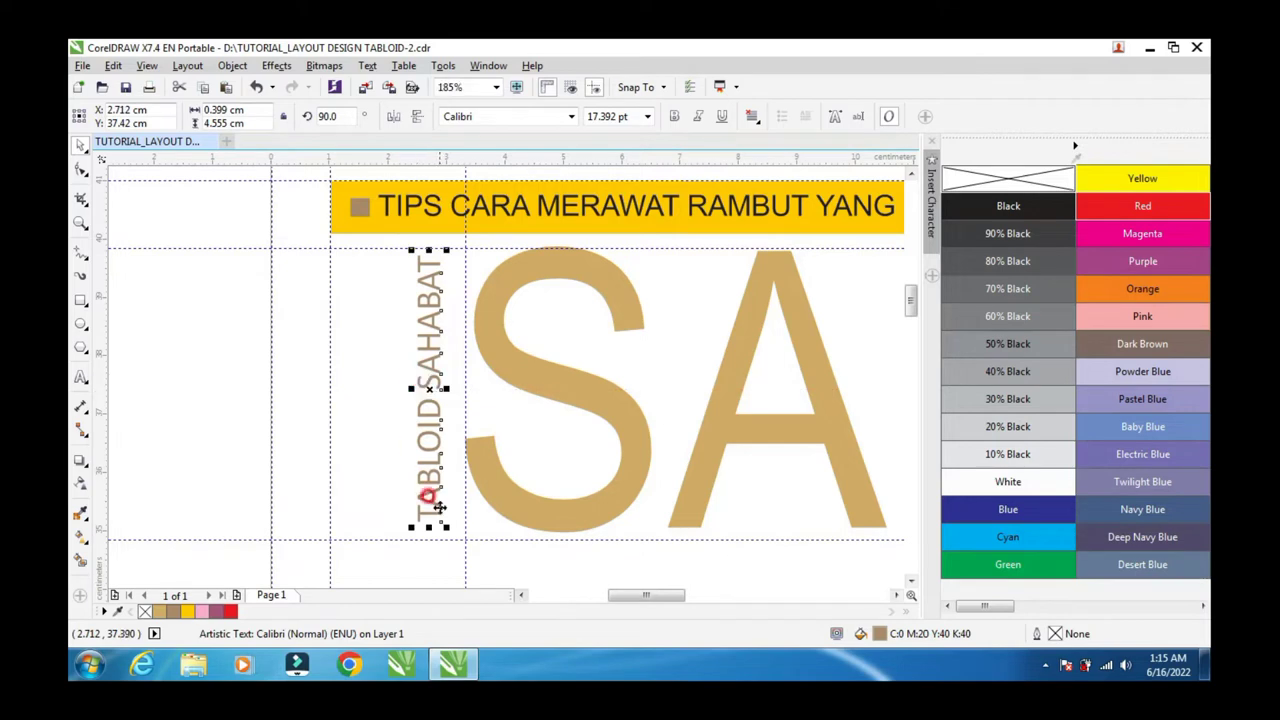
{"action": "mouse_move", "coordinate": [428, 527]}
{"action": "left_mouse_down"}
{"action": "mouse_move", "coordinate": [428, 549]}
{"action": "mouse_move", "coordinate": [422, 540]}
{"action": "left_mouse_up"}
{"action": "left_click", "coordinate": [422, 266]}
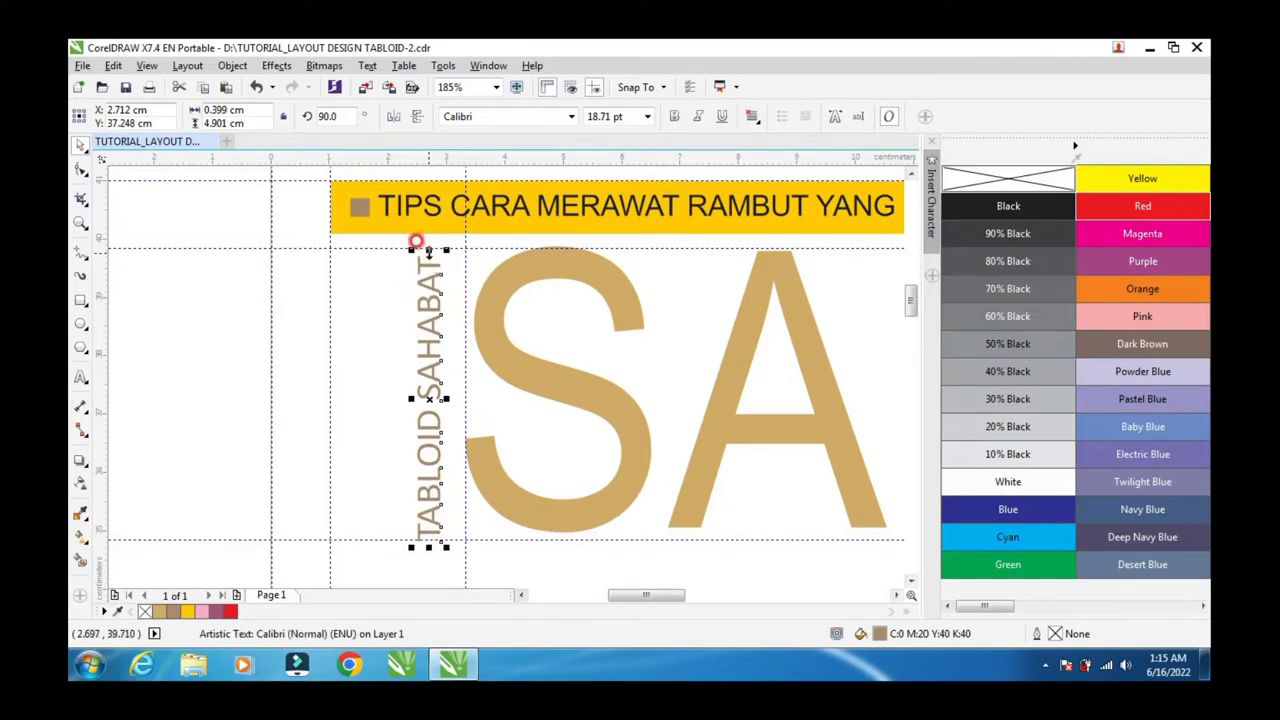
{"action": "left_click", "coordinate": [428, 248]}
Step: Add a vertical guideline at about 2.06 cm, just left of the TABLOID SAHABAT text
{"action": "left_click", "coordinate": [446, 451]}
{"action": "scroll", "coordinate": [447, 483], "scroll_direction": "down", "scroll_amount": 3}
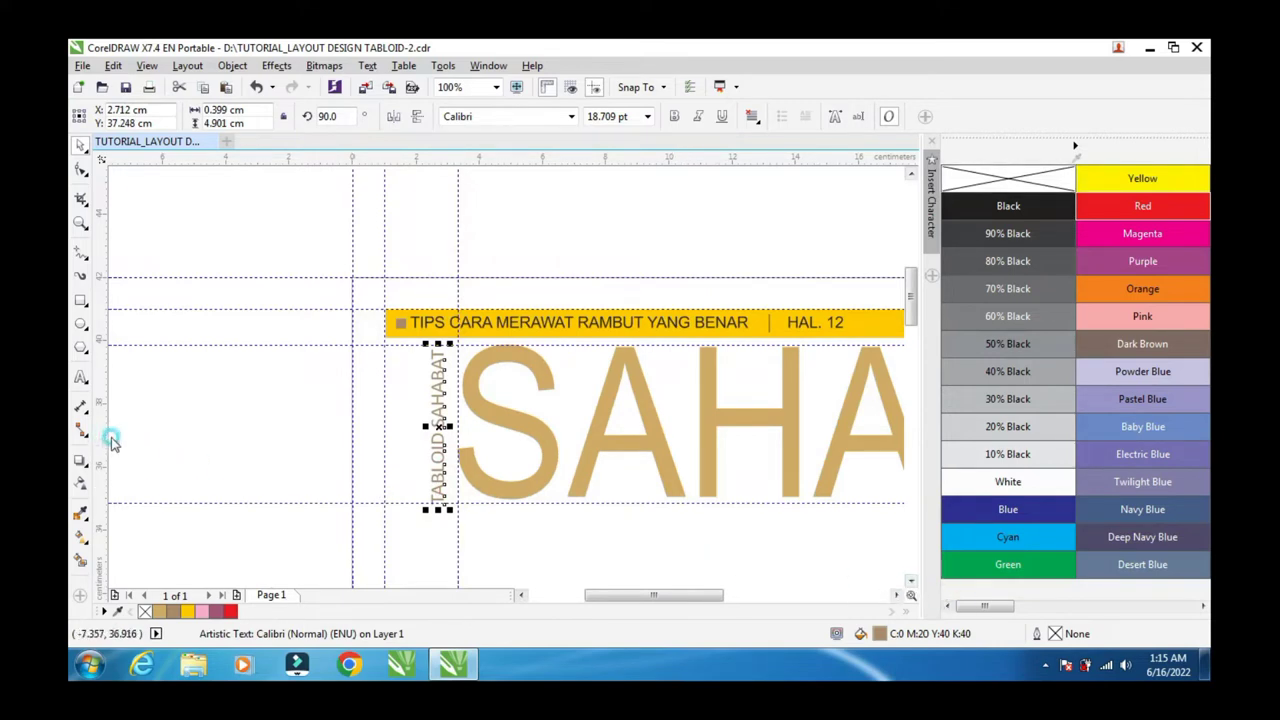
{"action": "left_click_drag", "start_coordinate": [112, 443], "coordinate": [418, 494]}
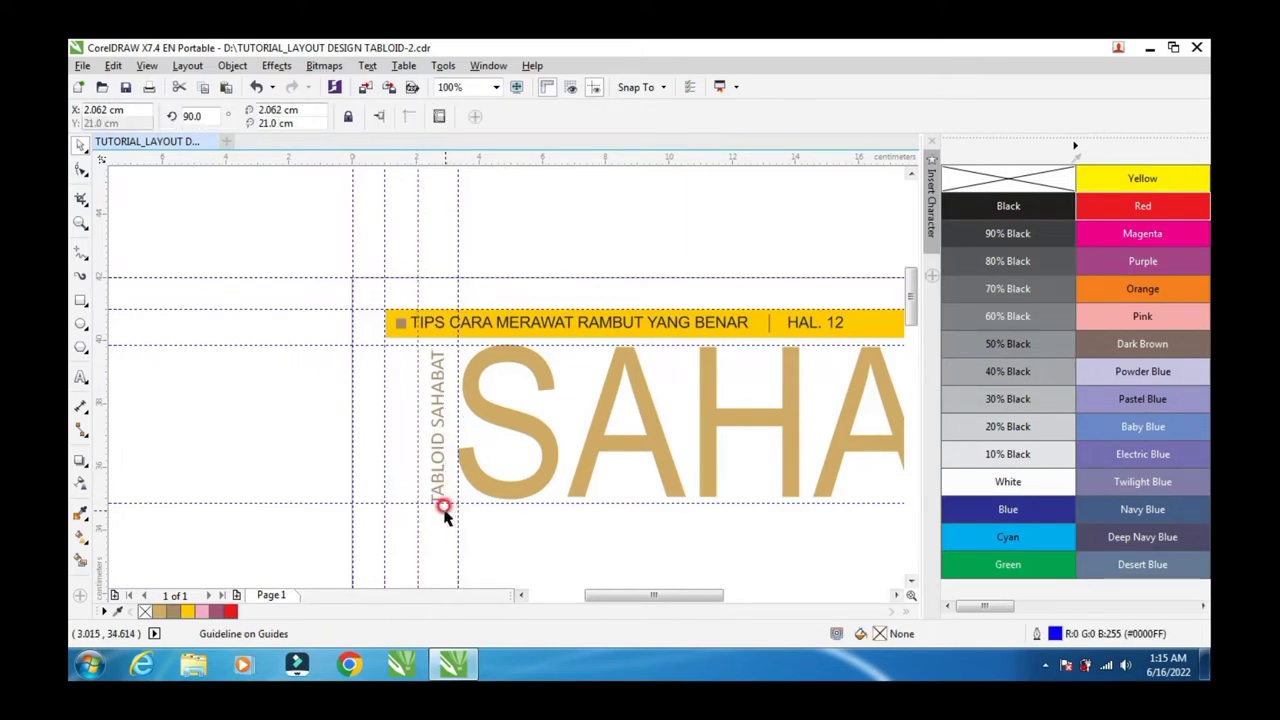
Step: Nudge the vertical TABLOID SAHABAT text about 0.13 cm right and 0.11 cm up between the guidelines, and fill it with Black
{"action": "scroll", "coordinate": [443, 514], "scroll_direction": "up", "scroll_amount": 1}
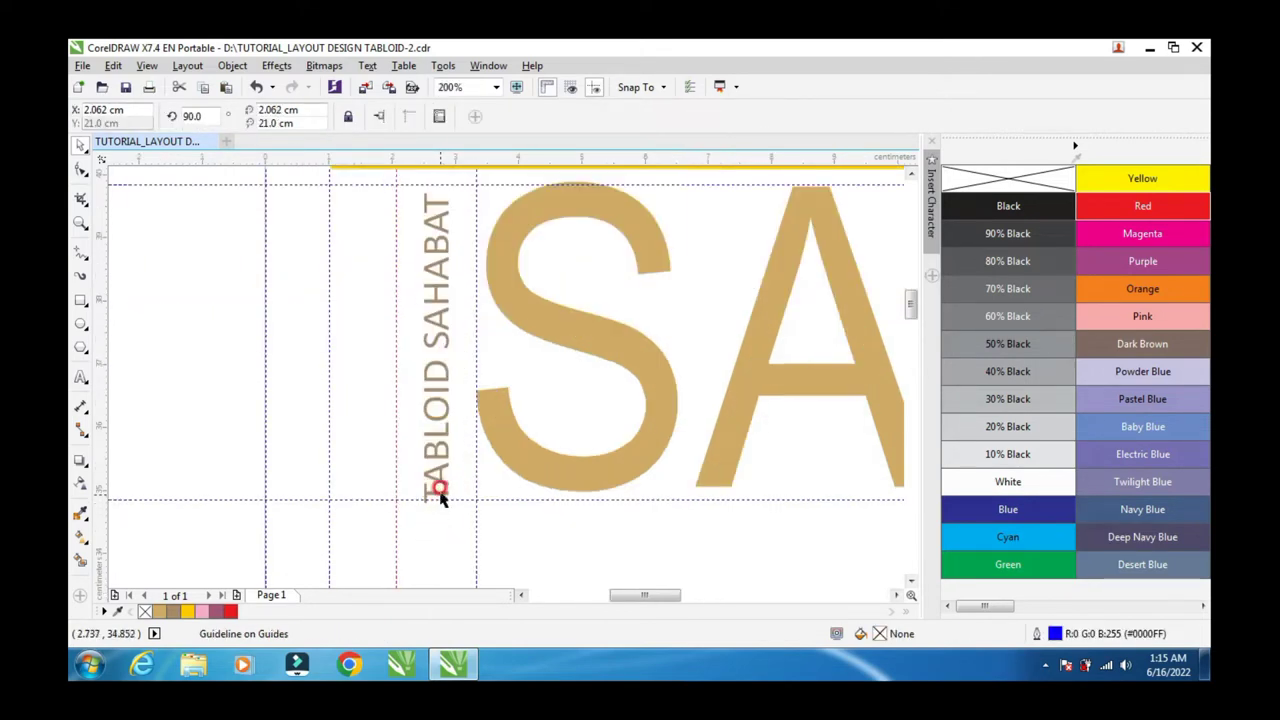
{"action": "left_click", "coordinate": [434, 475]}
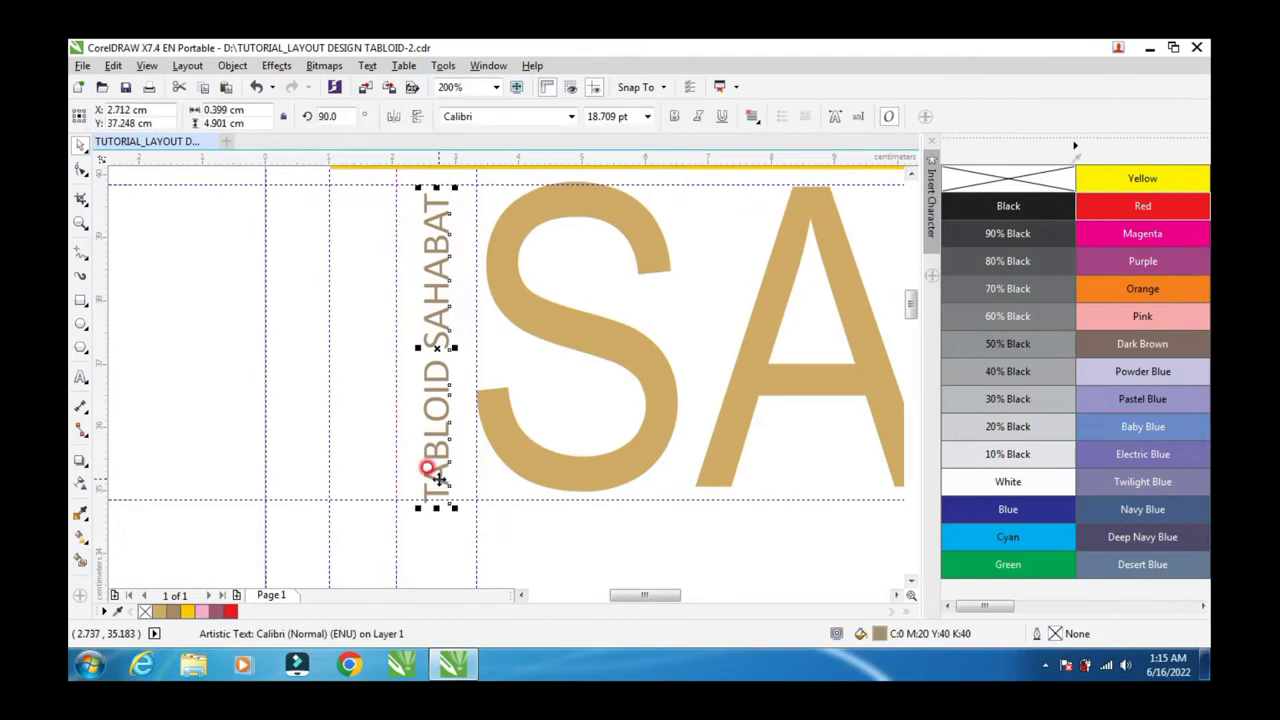
{"action": "key", "text": "Right"}
{"action": "key", "text": "Right"}
{"action": "key", "text": "Right"}
{"action": "key", "text": "Right"}
{"action": "key", "text": "Right"}
{"action": "key", "text": "Right"}
{"action": "key", "text": "Right"}
{"action": "key", "text": "Right"}
{"action": "key", "text": "Right"}
{"action": "key", "text": "Right"}
{"action": "key", "text": "Right"}
{"action": "key", "text": "Right"}
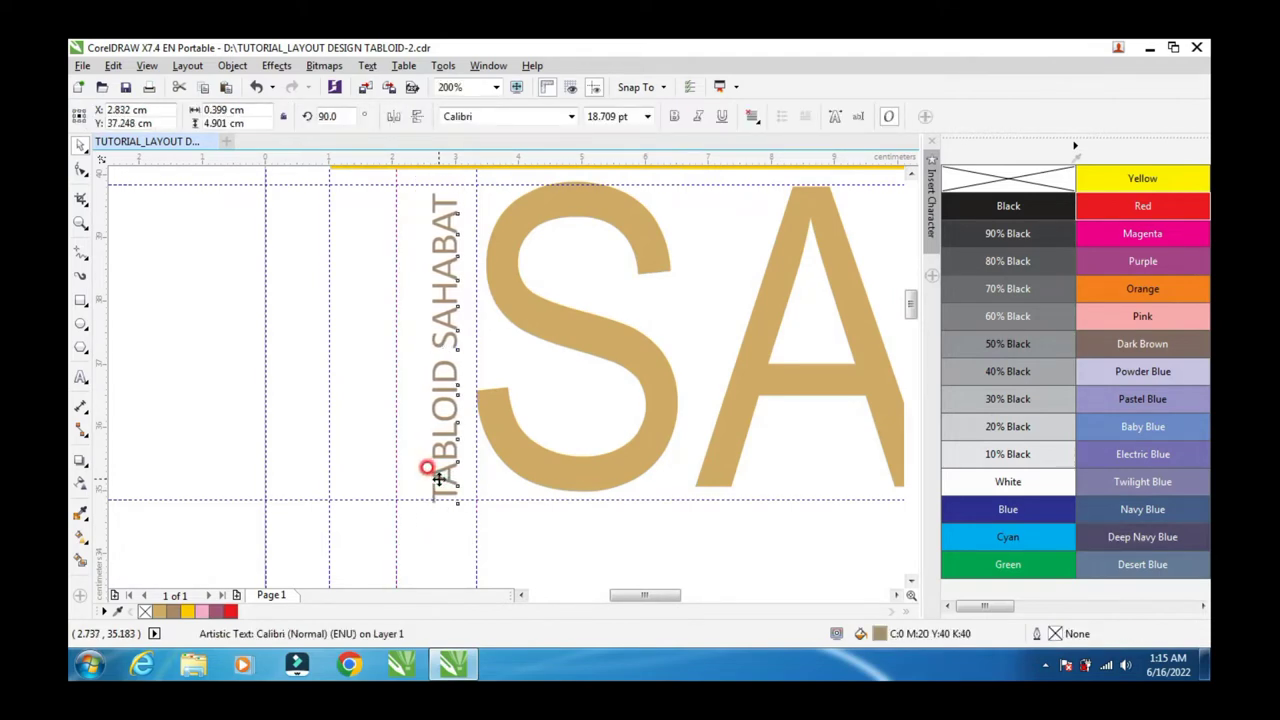
{"action": "key", "text": "Right"}
{"action": "key", "text": "Up"}
{"action": "key", "text": "Up"}
{"action": "key", "text": "Up"}
{"action": "key", "text": "Up"}
{"action": "key", "text": "Up"}
{"action": "key", "text": "Up"}
{"action": "key", "text": "Up"}
{"action": "key", "text": "Up"}
{"action": "key", "text": "Up"}
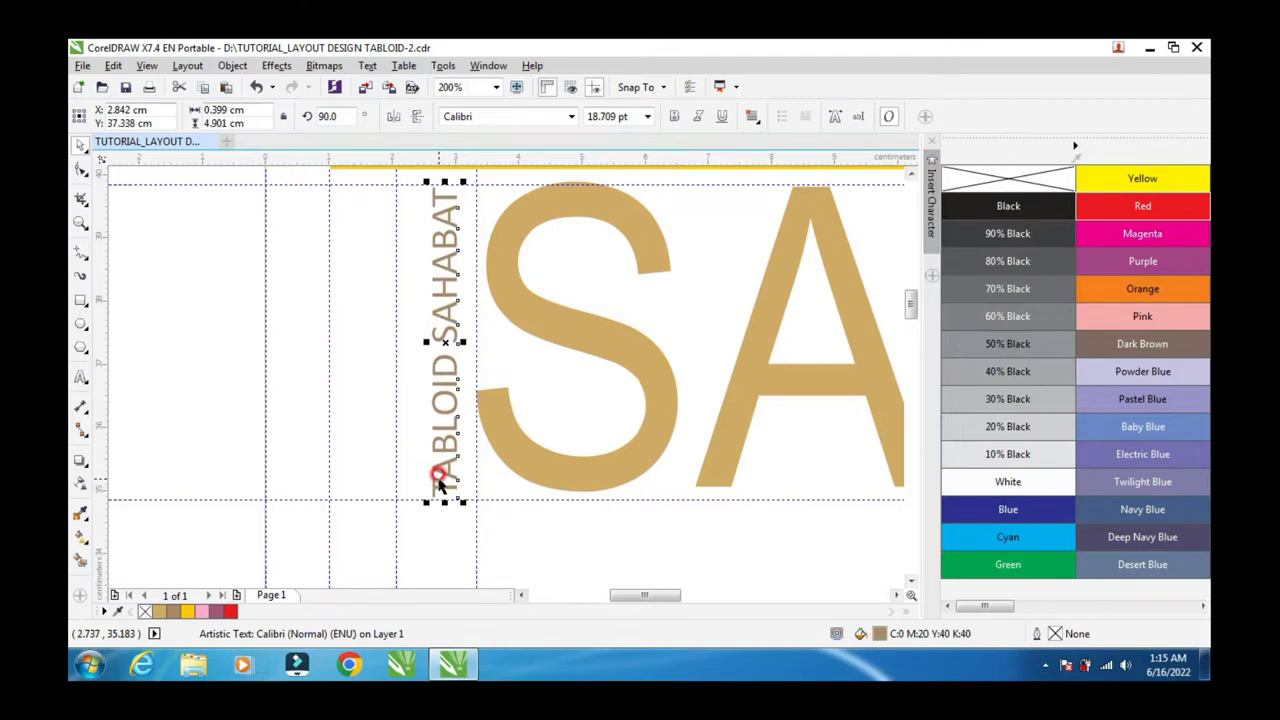
{"action": "key", "text": "Up"}
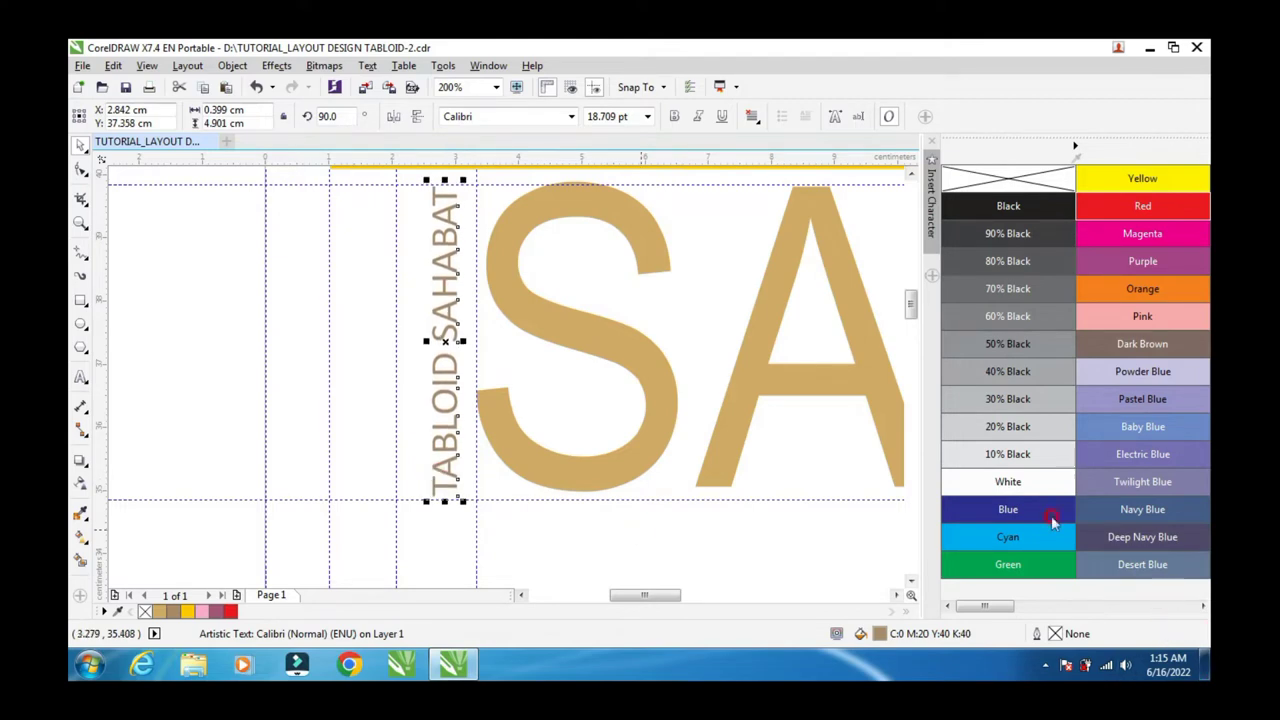
{"action": "left_click", "coordinate": [1010, 206]}
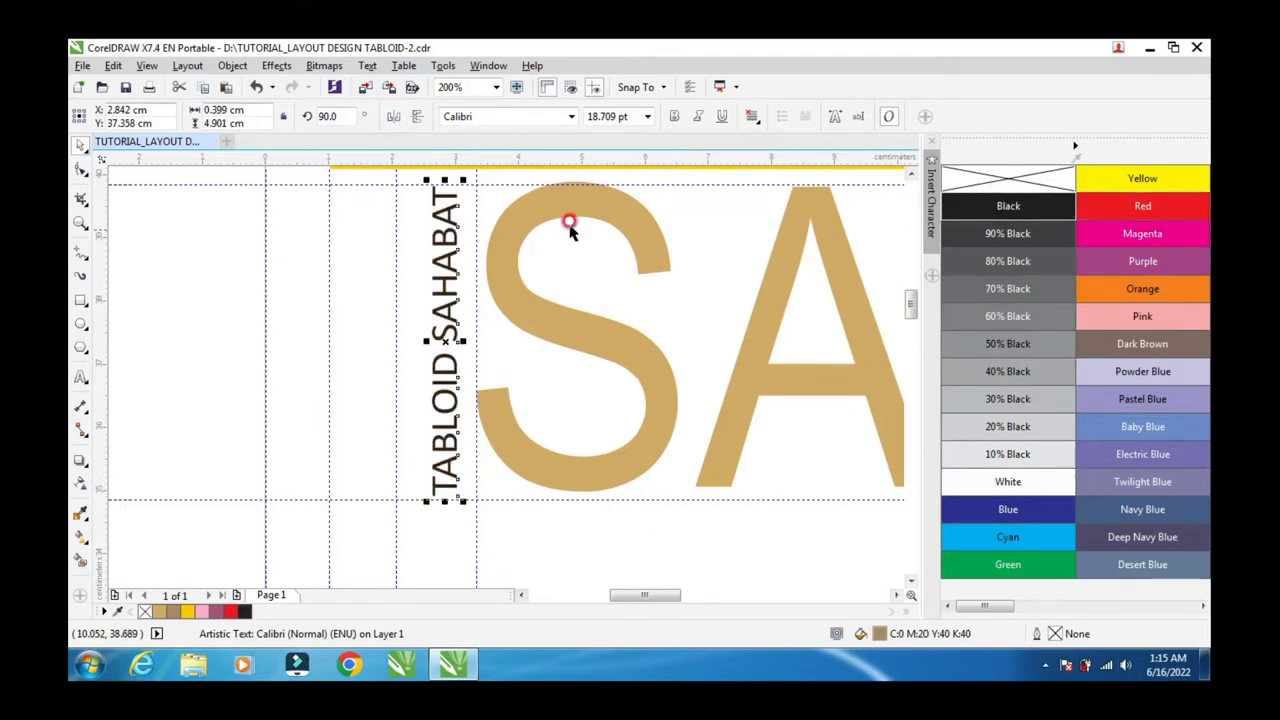
{"action": "left_click", "coordinate": [256, 305]}
Step: Break the large SAHABAT title text apart into individual letters
{"action": "scroll", "coordinate": [470, 365], "scroll_direction": "down", "scroll_amount": 2}
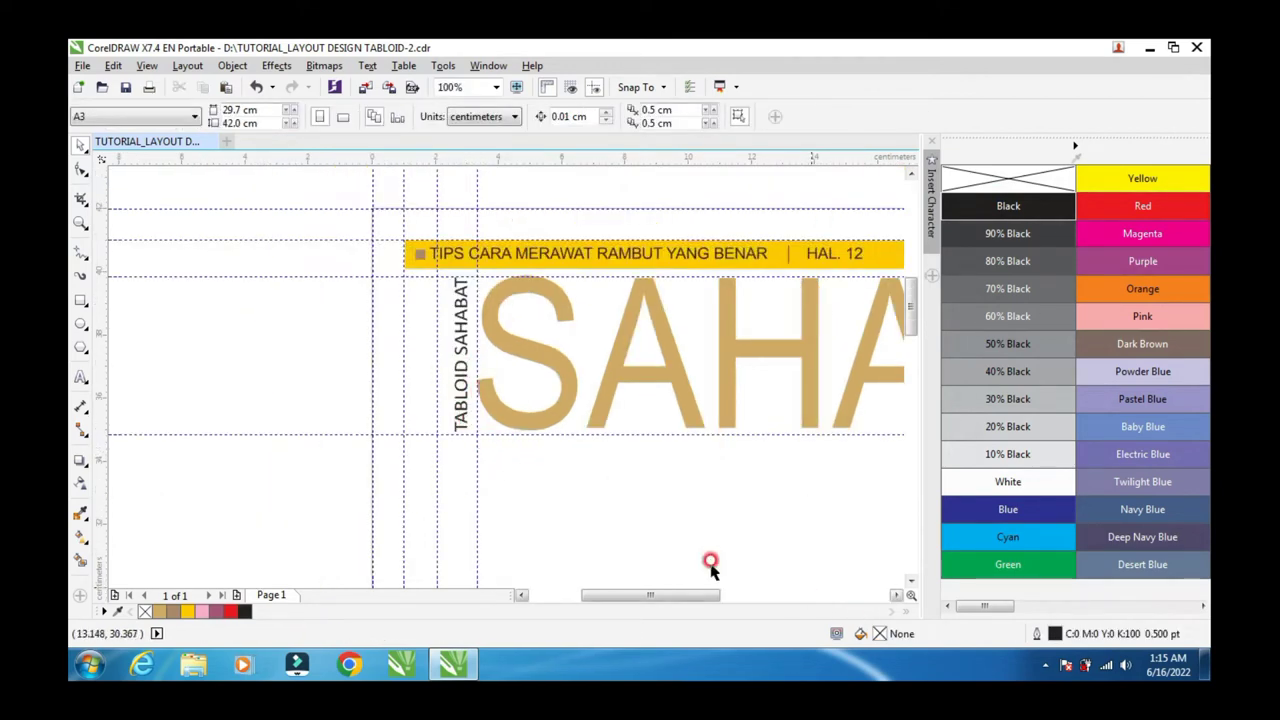
{"action": "left_click", "coordinate": [896, 595]}
{"action": "left_click", "coordinate": [896, 595]}
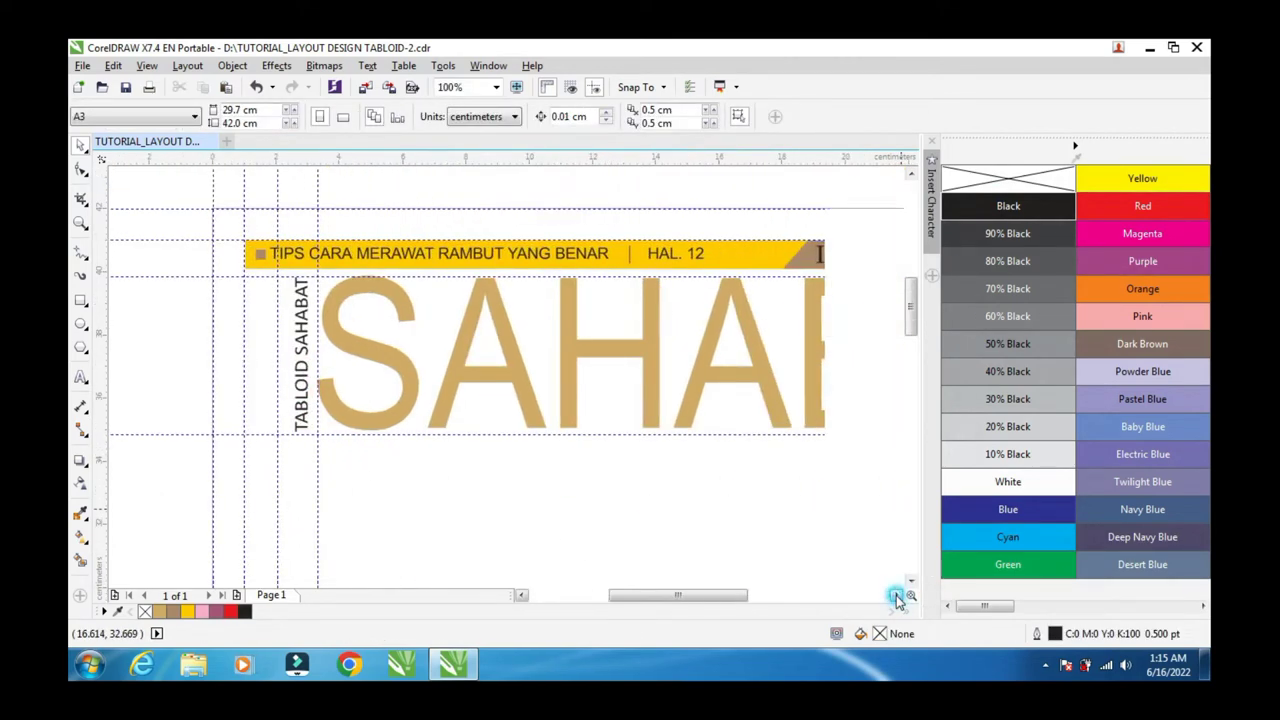
{"action": "left_click", "coordinate": [896, 595]}
{"action": "left_click", "coordinate": [896, 595]}
{"action": "left_click", "coordinate": [896, 595]}
{"action": "left_click", "coordinate": [896, 595]}
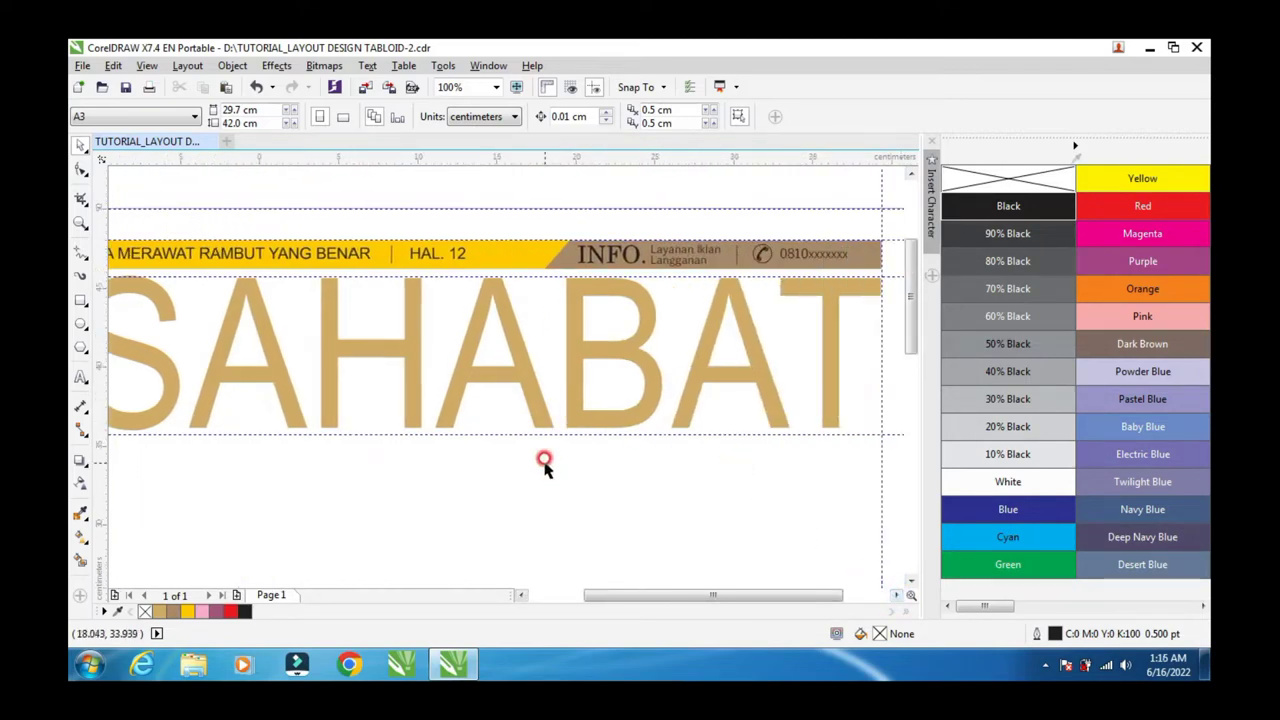
{"action": "scroll", "coordinate": [546, 460], "scroll_direction": "down", "scroll_amount": 1}
{"action": "left_click", "coordinate": [80, 222]}
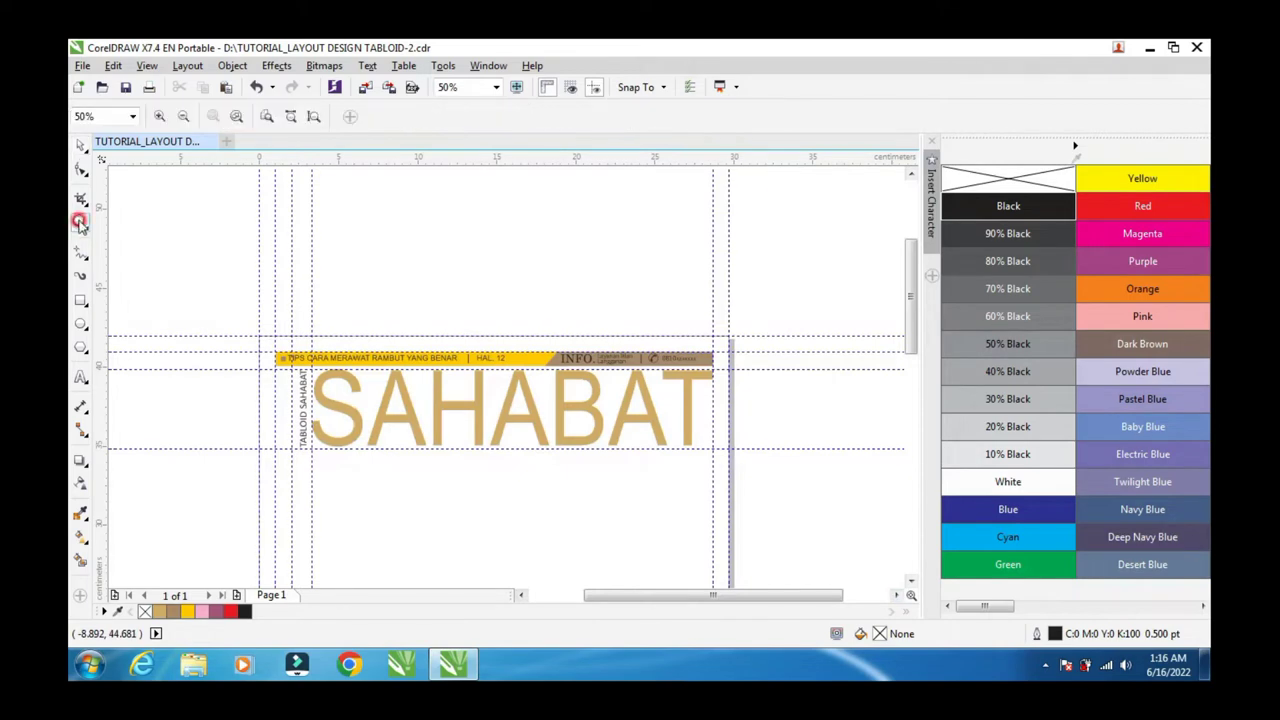
{"action": "left_click_drag", "start_coordinate": [258, 337], "coordinate": [738, 462]}
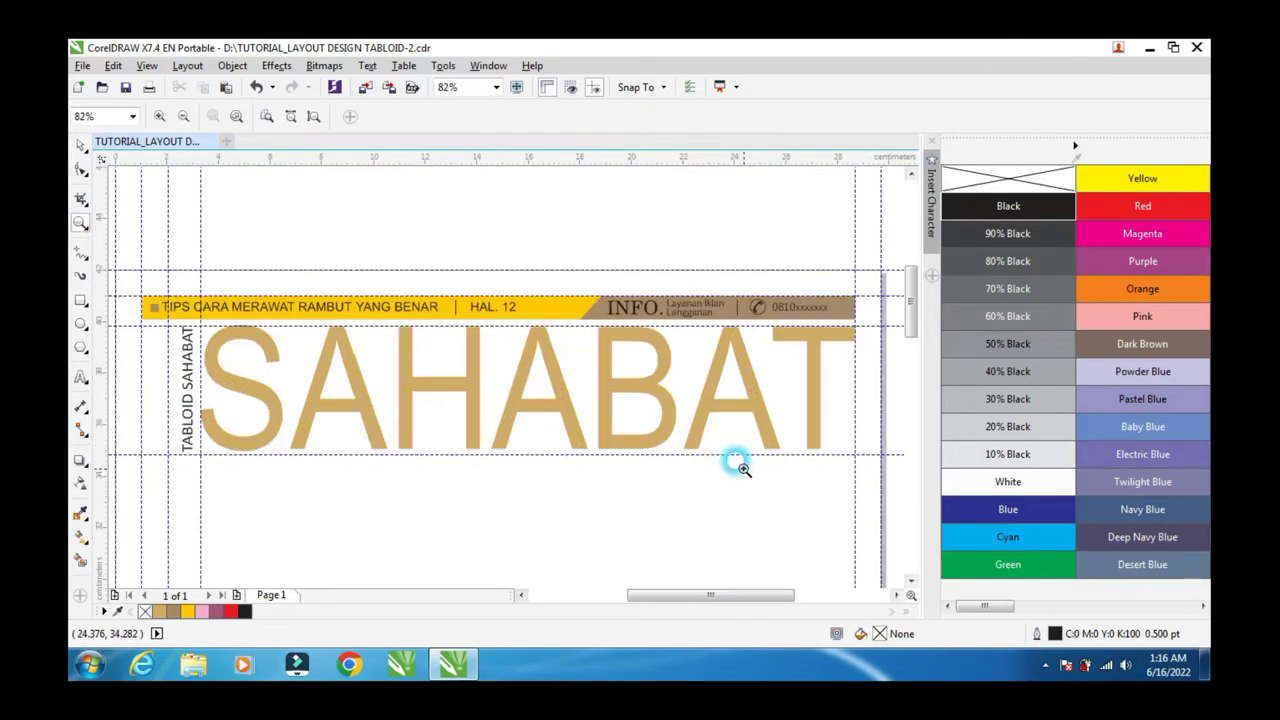
{"action": "left_click", "coordinate": [82, 147]}
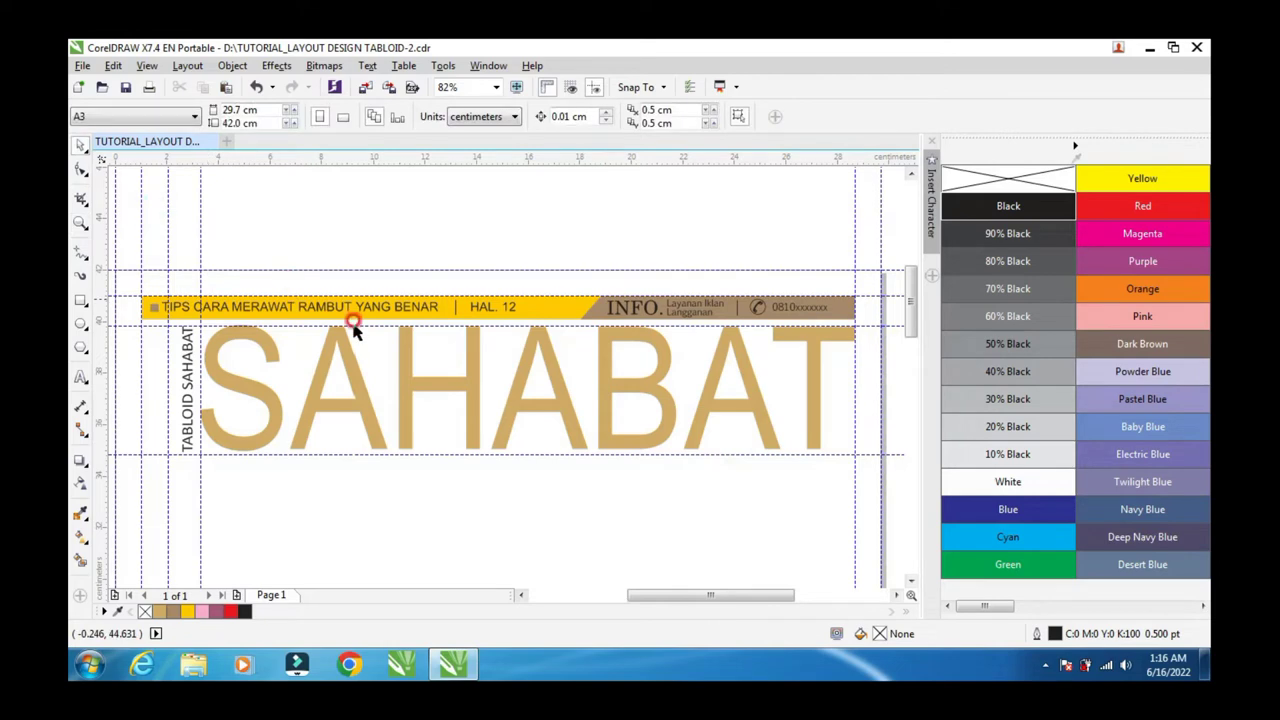
{"action": "left_click", "coordinate": [531, 411]}
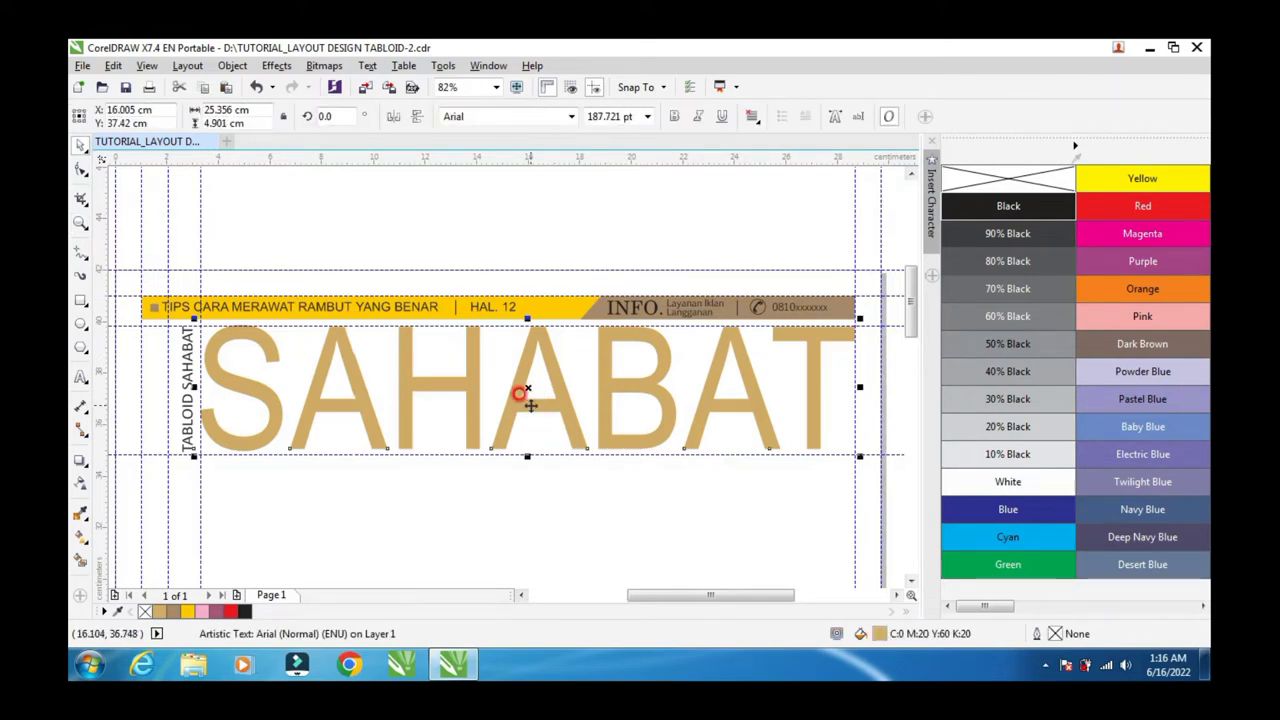
{"action": "left_click", "coordinate": [233, 66]}
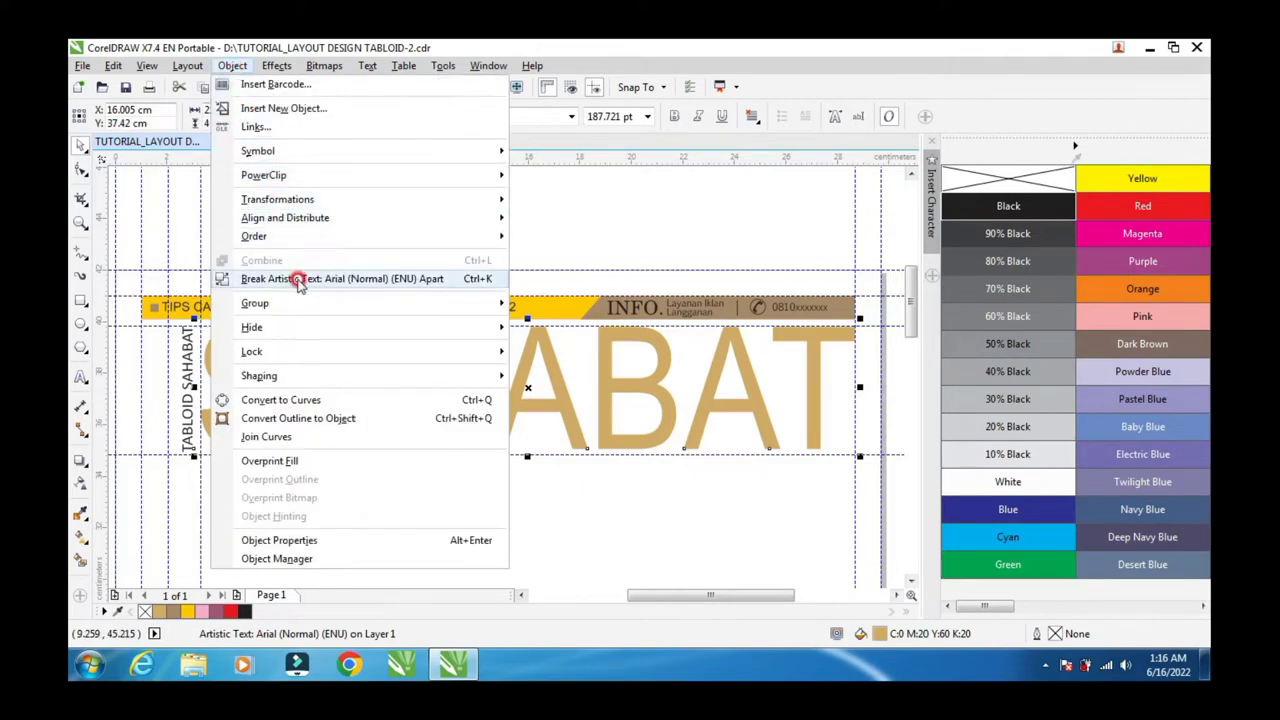
{"action": "left_click", "coordinate": [300, 281]}
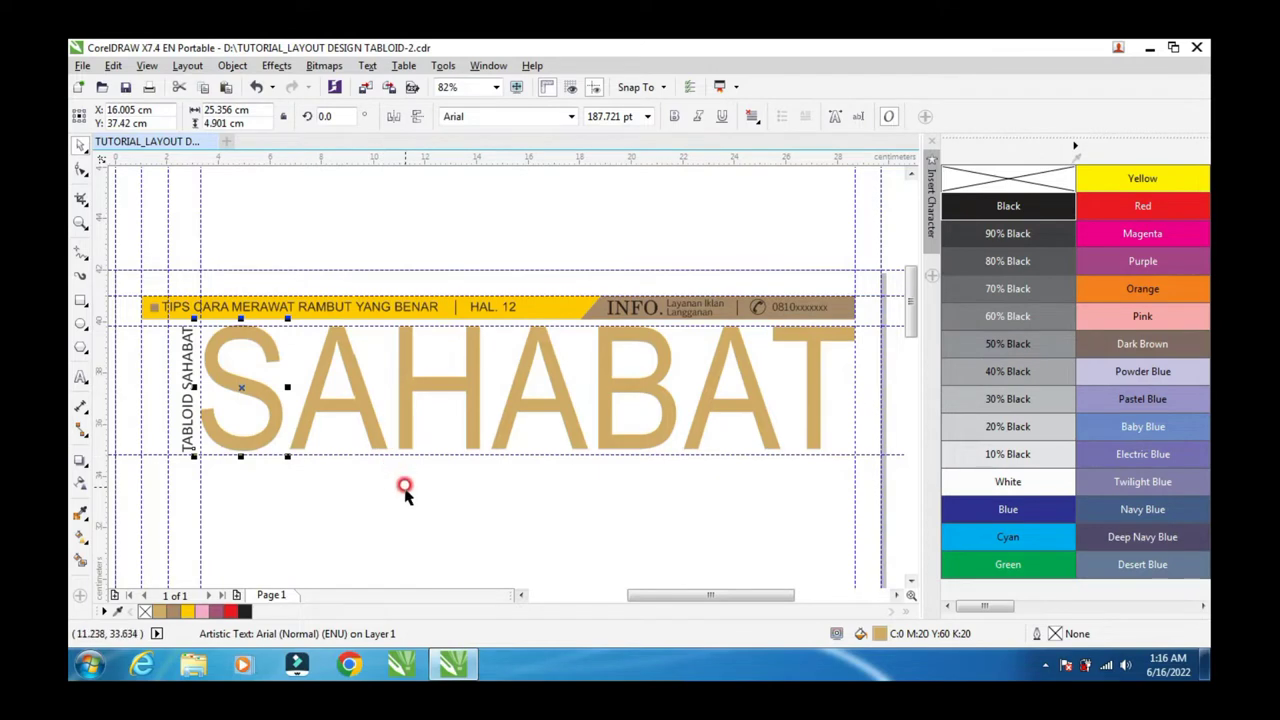
Step: Stretch the title's letter S down to the lower guideline, to about 5.02 cm tall
{"action": "scroll", "coordinate": [272, 472], "scroll_direction": "up", "scroll_amount": 3}
{"action": "left_click_drag", "start_coordinate": [218, 438], "coordinate": [192, 428]}
{"action": "scroll", "coordinate": [223, 440], "scroll_direction": "up", "scroll_amount": 2}
{"action": "scroll", "coordinate": [212, 440], "scroll_direction": "up", "scroll_amount": 4}
{"action": "scroll", "coordinate": [522, 500], "scroll_direction": "down", "scroll_amount": 1}
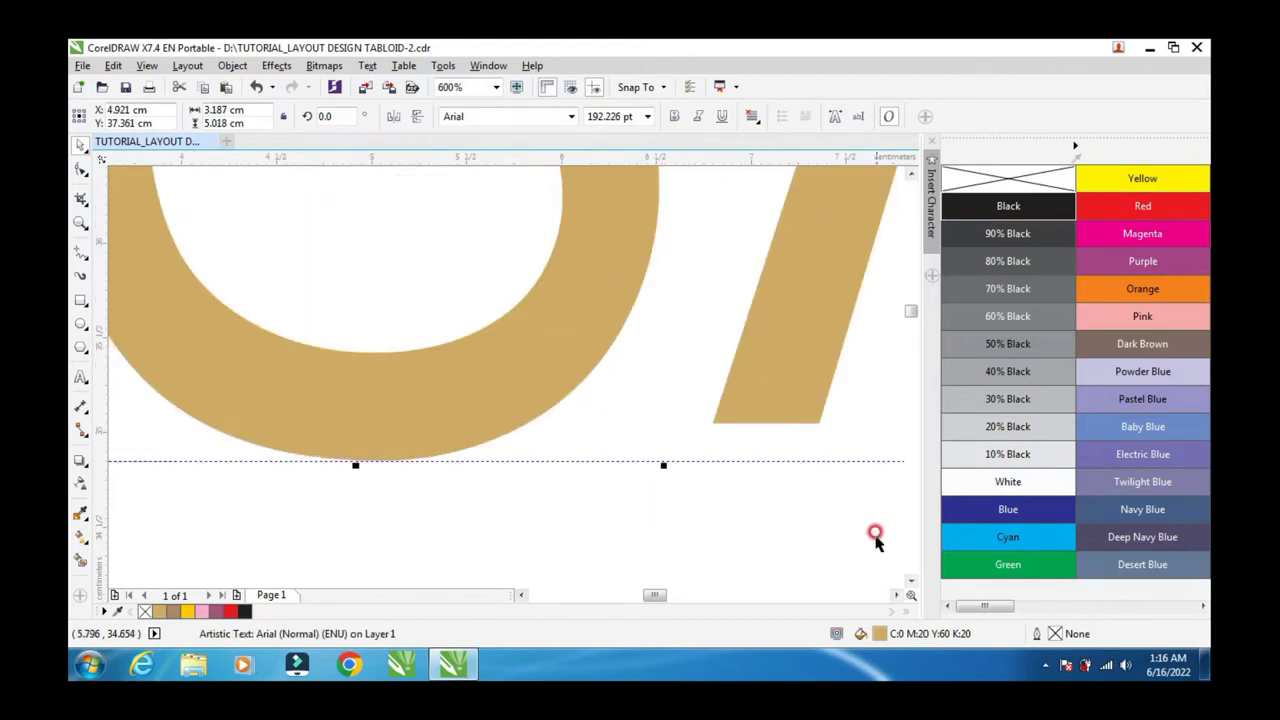
Step: Stretch the title's first letter A down to the lower guideline, to about 4.94 cm tall
{"action": "left_click", "coordinate": [896, 594]}
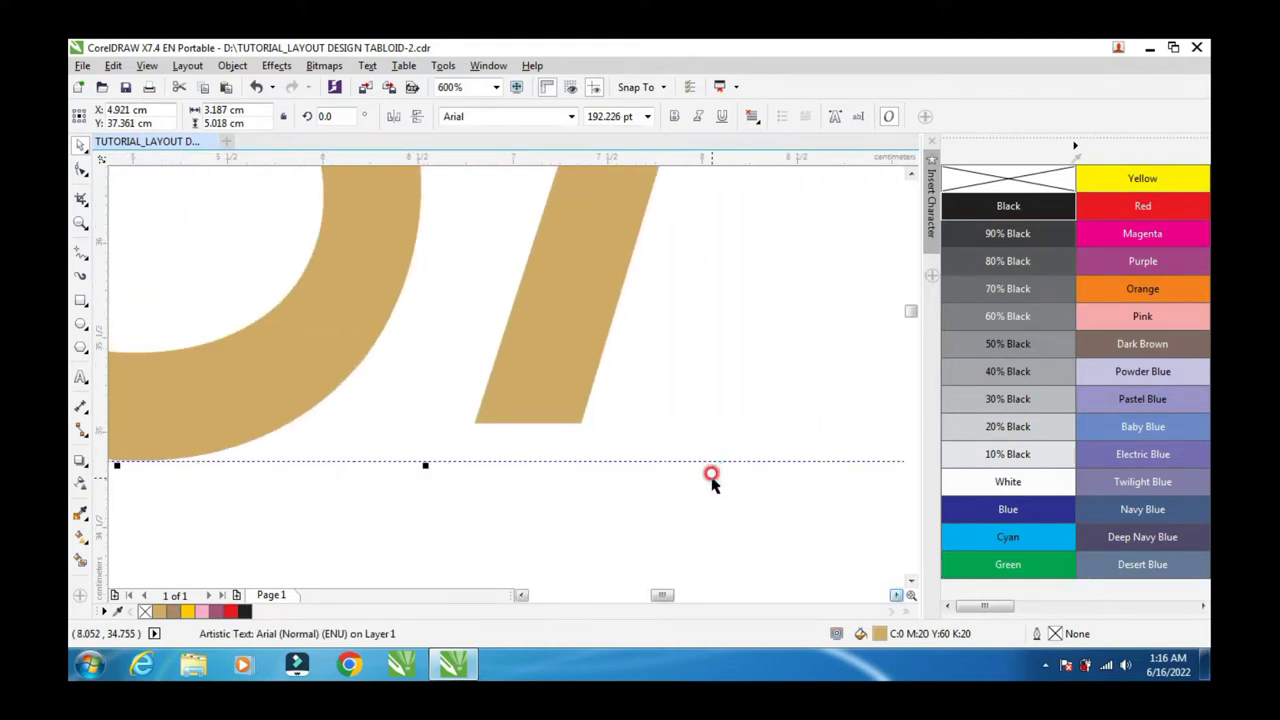
{"action": "scroll", "coordinate": [711, 480], "scroll_direction": "down", "scroll_amount": 1}
{"action": "left_click", "coordinate": [896, 594]}
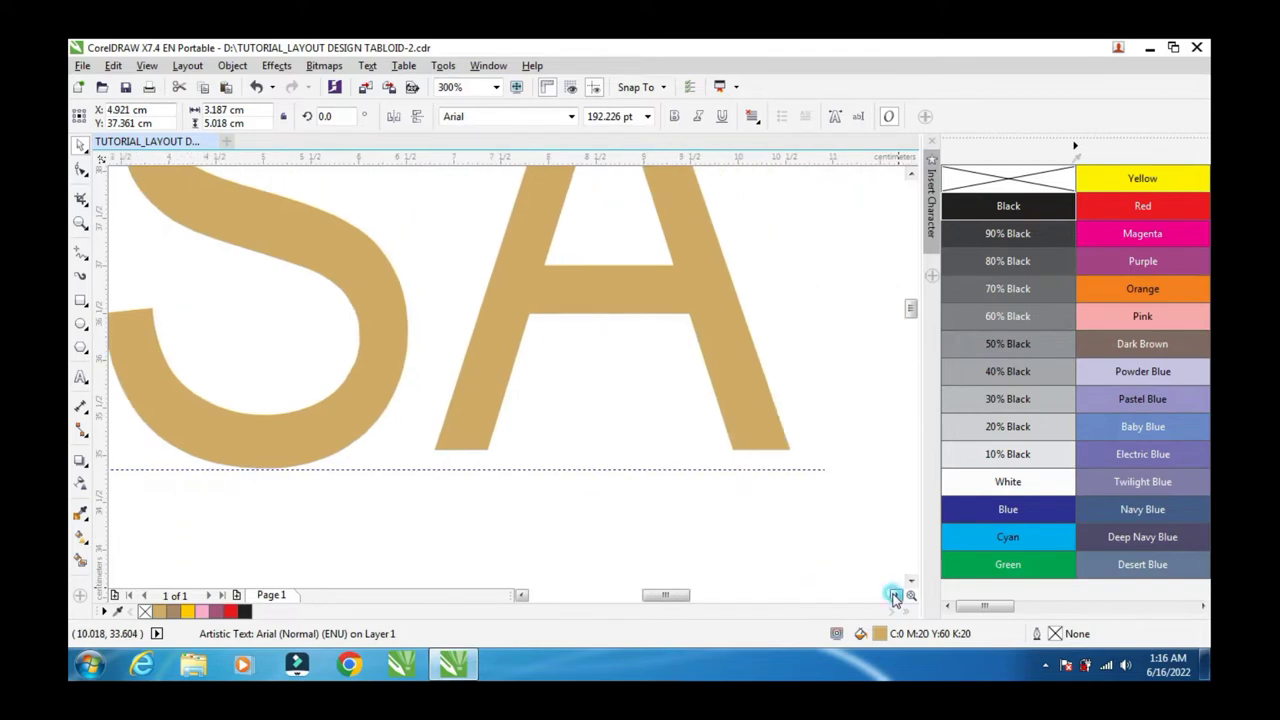
{"action": "left_click", "coordinate": [760, 425]}
{"action": "mouse_move", "coordinate": [623, 457]}
{"action": "left_mouse_down"}
{"action": "mouse_move", "coordinate": [598, 446]}
{"action": "mouse_move", "coordinate": [600, 467]}
{"action": "left_mouse_up"}
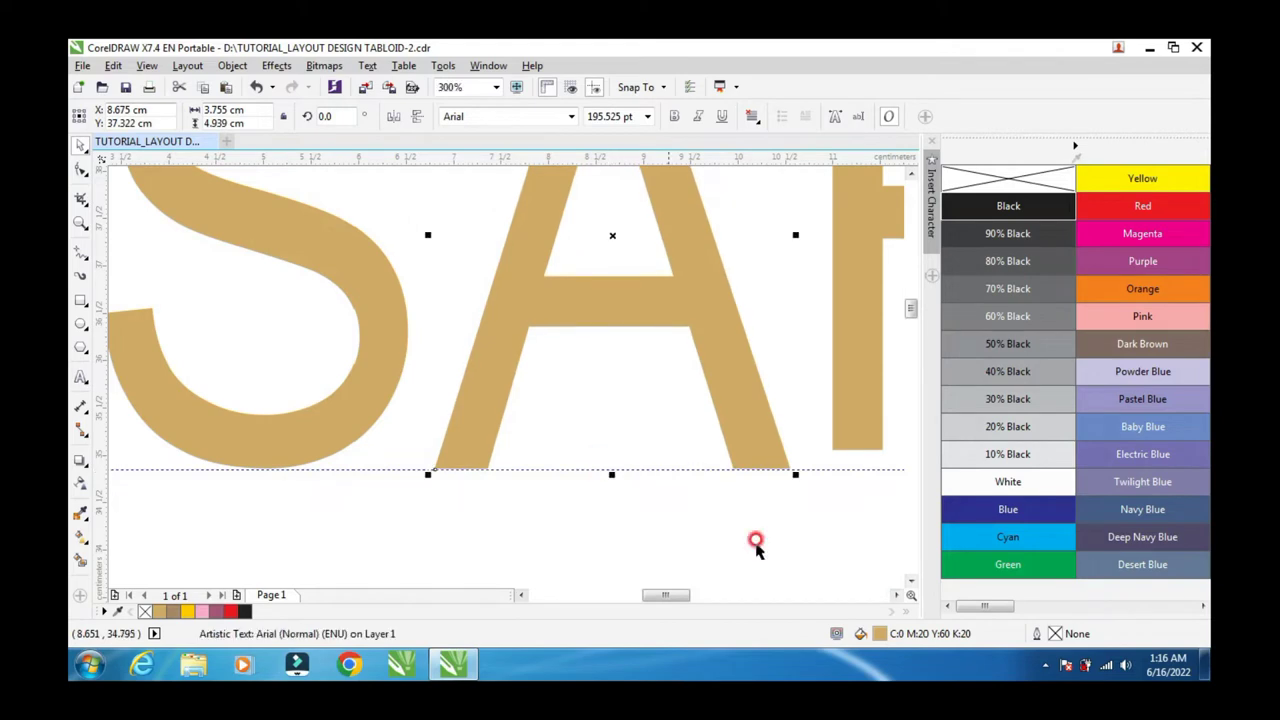
Step: Stretch the title's letter H down to the lower guideline, to about 4.94 cm tall
{"action": "left_click", "coordinate": [896, 596]}
{"action": "left_click", "coordinate": [777, 430]}
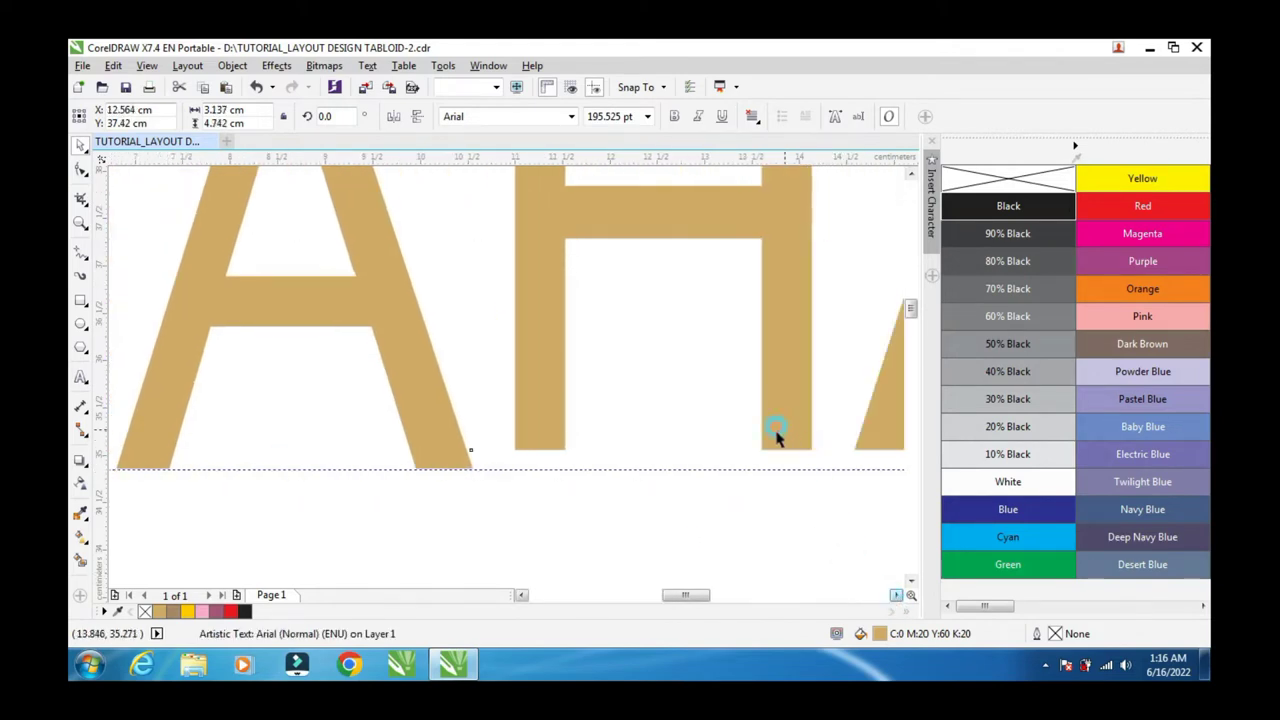
{"action": "left_click_drag", "start_coordinate": [660, 450], "coordinate": [668, 478]}
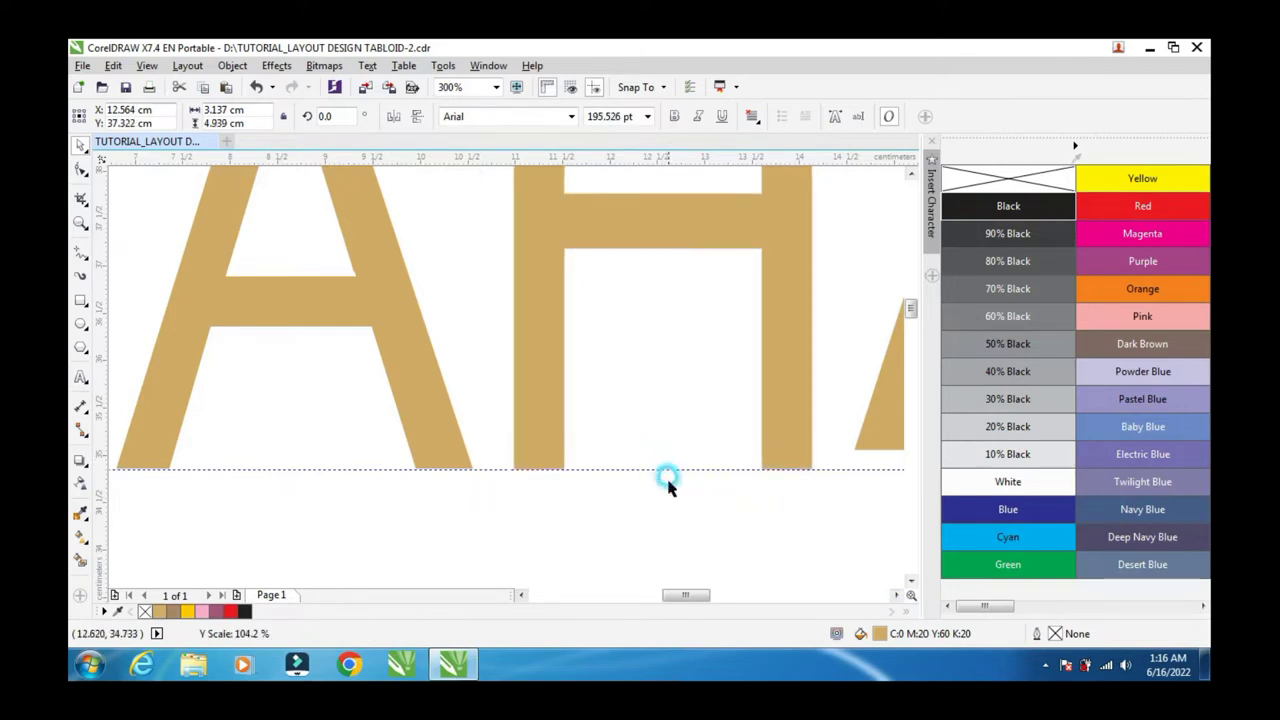
Step: Stretch the title's second letter A down to the lower guideline, to about 4.94 cm tall
{"action": "scroll", "coordinate": [771, 531], "scroll_direction": "down", "scroll_amount": 2}
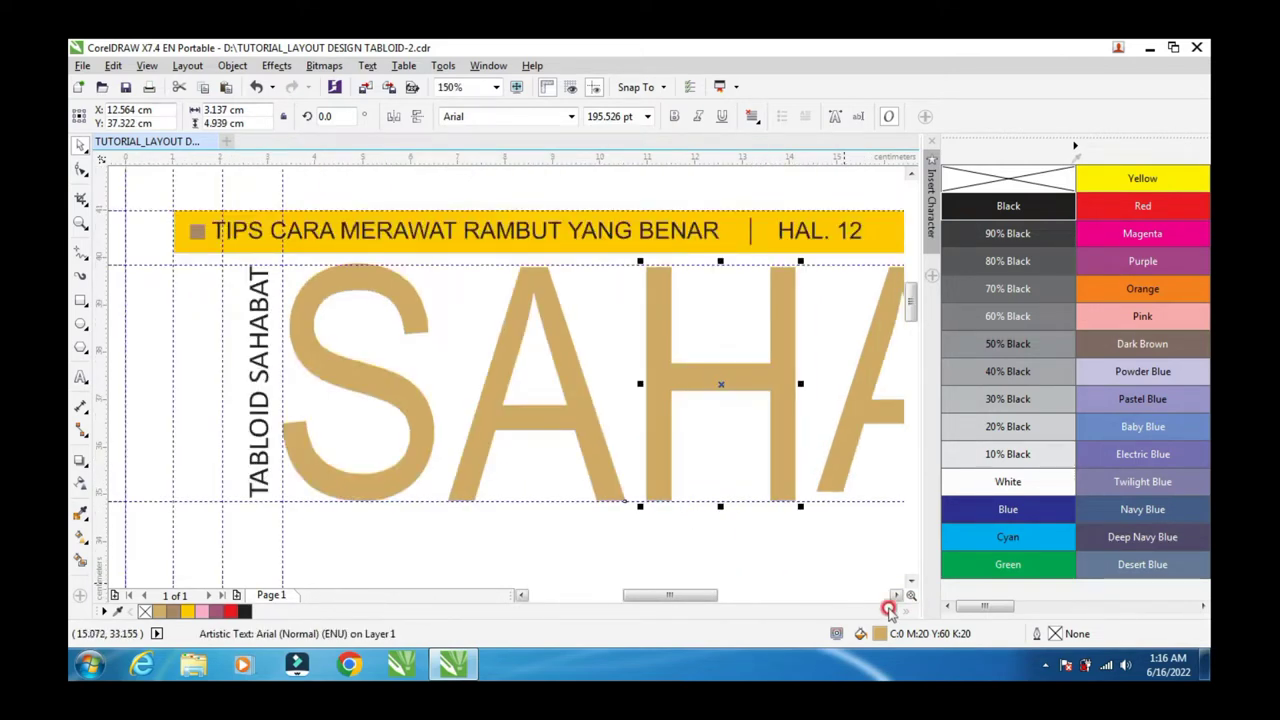
{"action": "left_click_drag", "start_coordinate": [896, 596], "coordinate": [900, 600]}
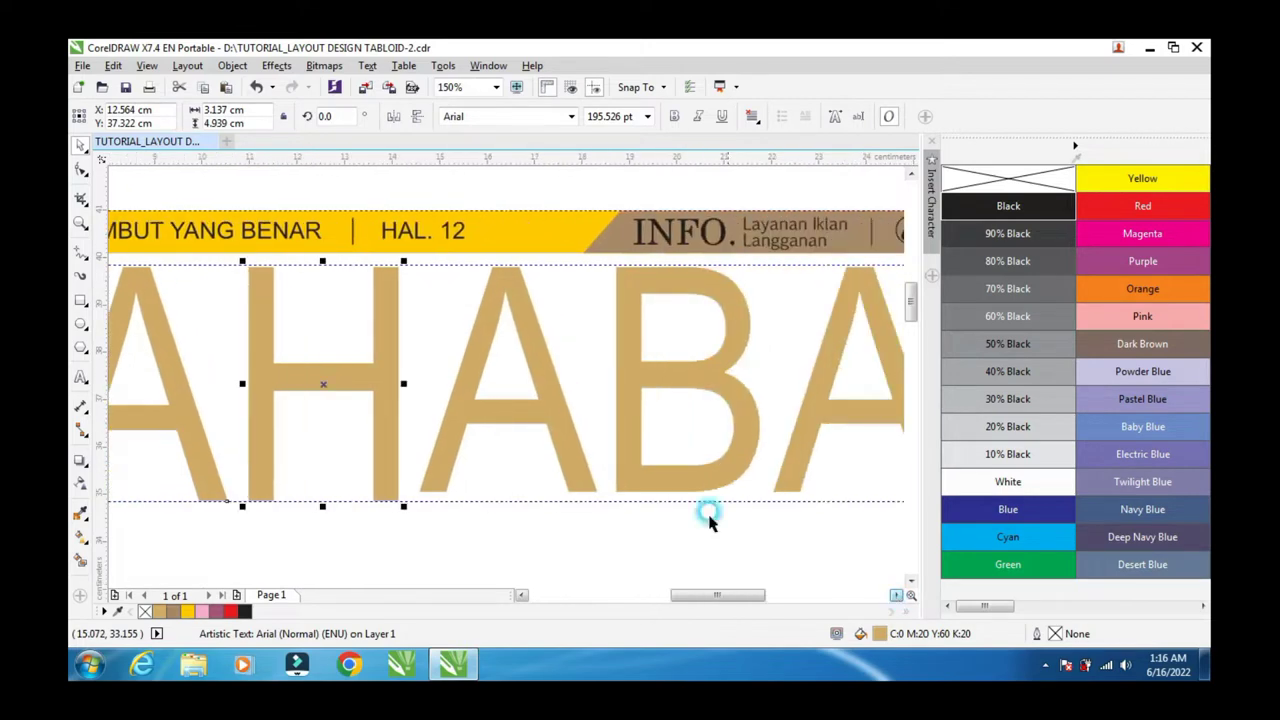
{"action": "left_click", "coordinate": [585, 462]}
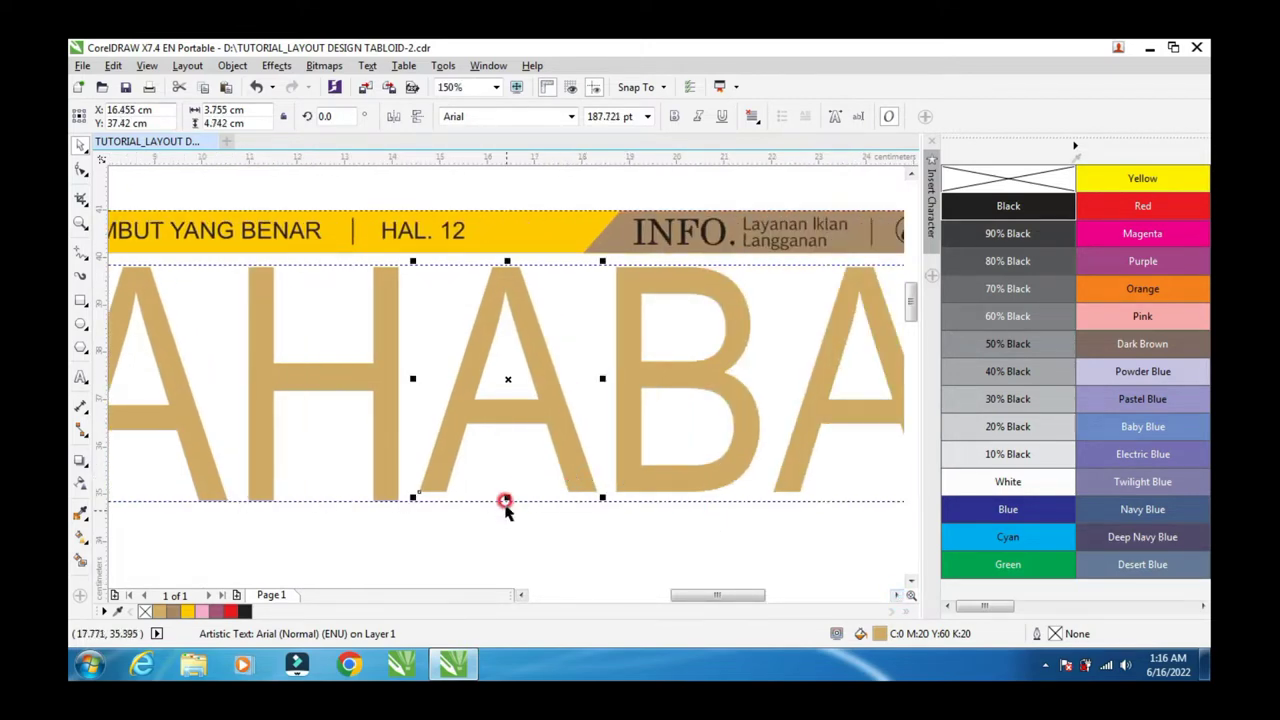
{"action": "mouse_move", "coordinate": [505, 504]}
{"action": "left_mouse_down"}
{"action": "mouse_move", "coordinate": [503, 491]}
{"action": "mouse_move", "coordinate": [508, 506]}
{"action": "left_mouse_up"}
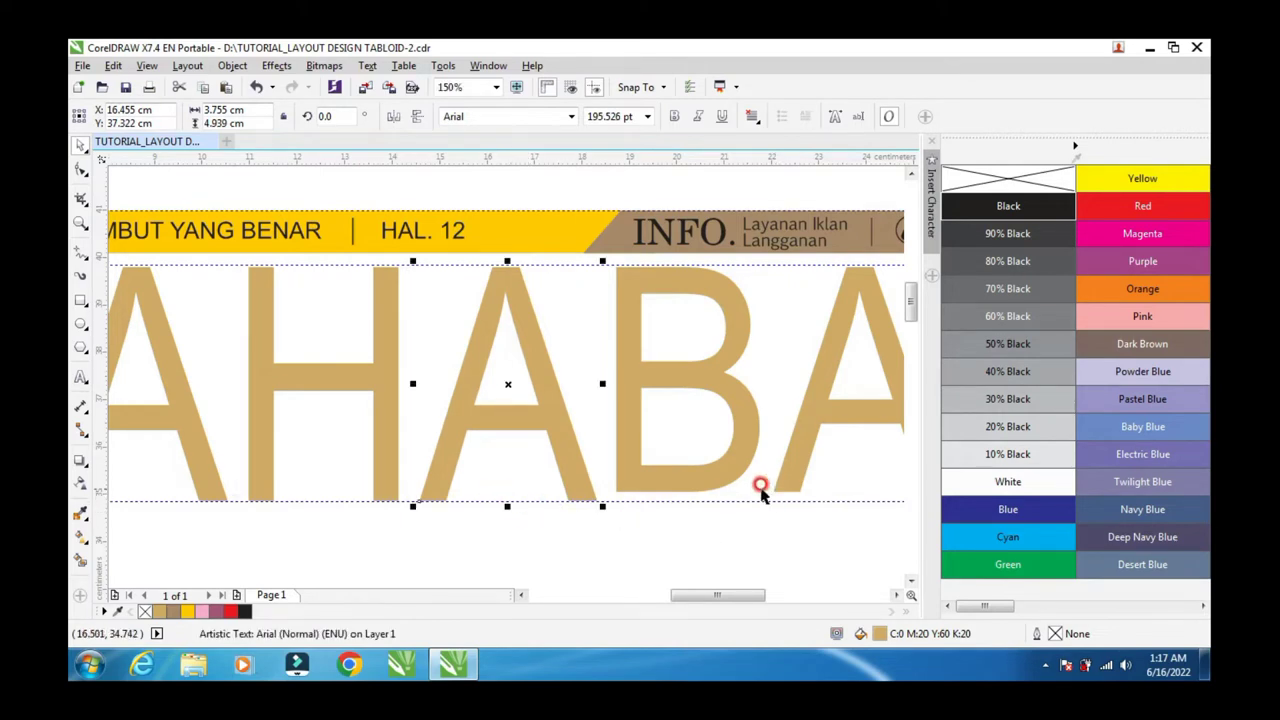
Step: Stretch the title's letter B down to the lower guideline, to about 4.94 cm tall
{"action": "left_click", "coordinate": [723, 478]}
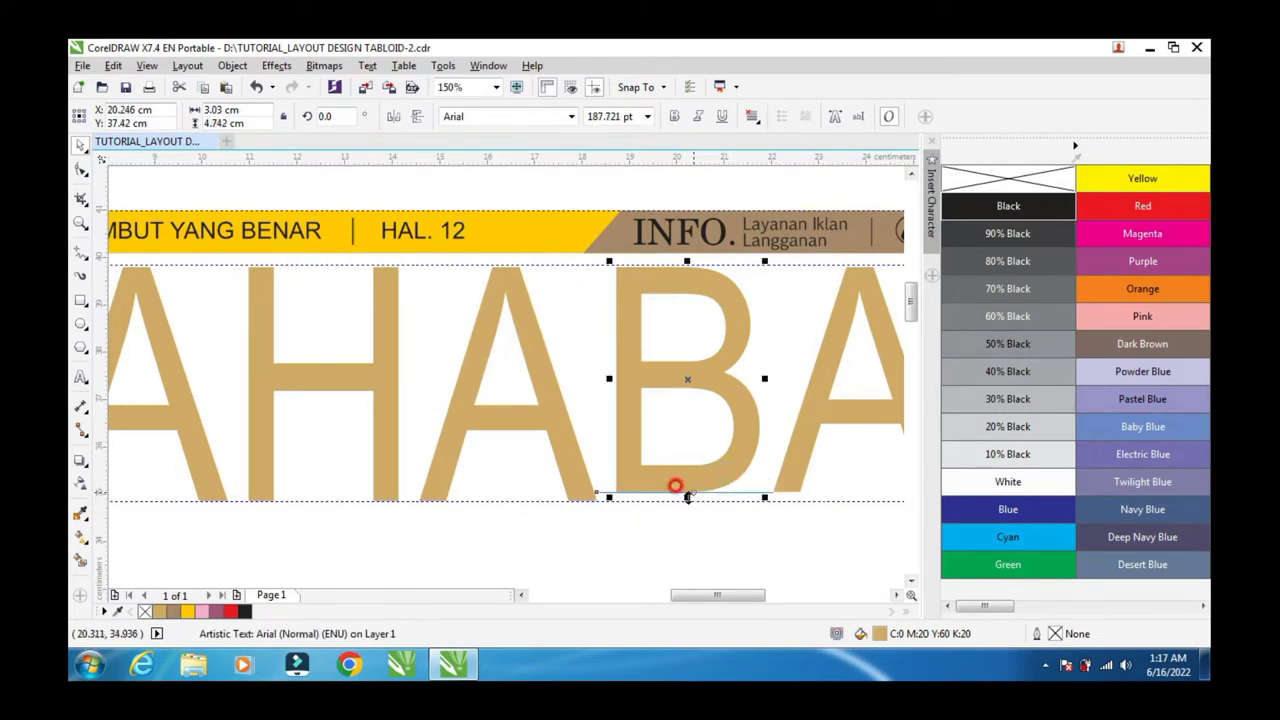
{"action": "left_click_drag", "start_coordinate": [687, 497], "coordinate": [687, 512]}
Step: Flip the title's last letter A vertically and stretch it down to the lower guideline, to about 4.94 cm tall
{"action": "left_click", "coordinate": [896, 595]}
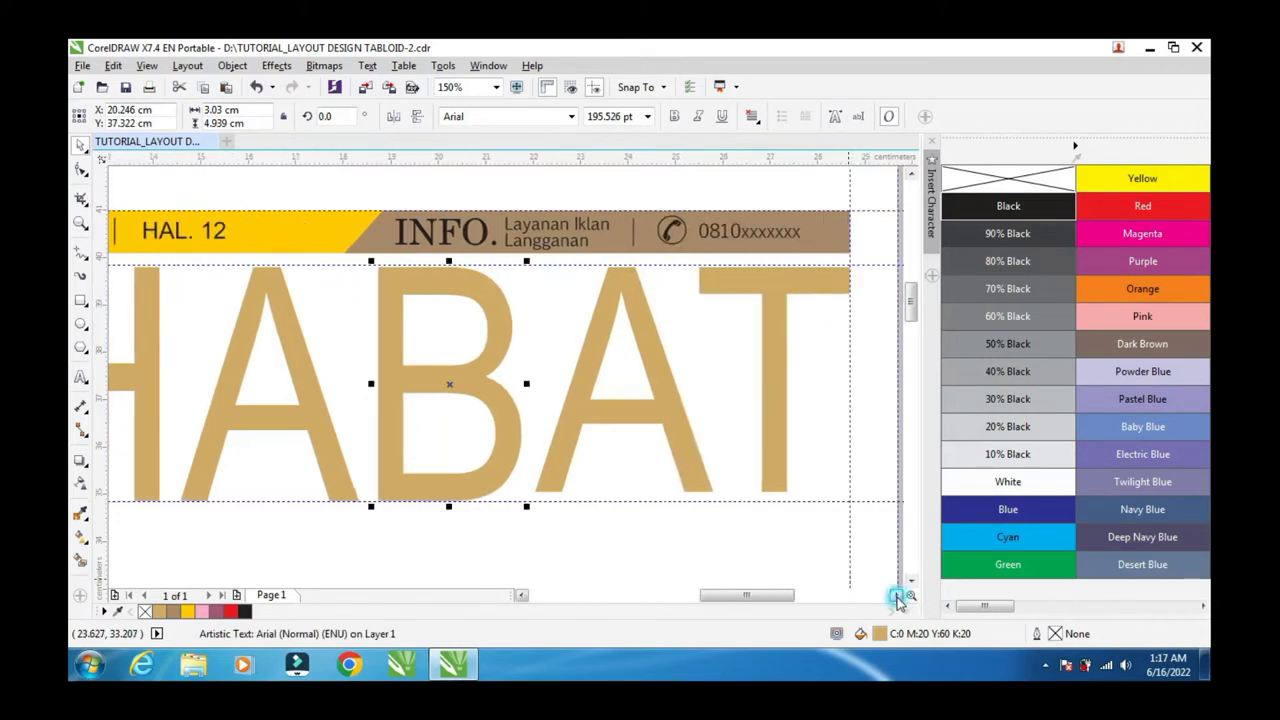
{"action": "left_click", "coordinate": [694, 476]}
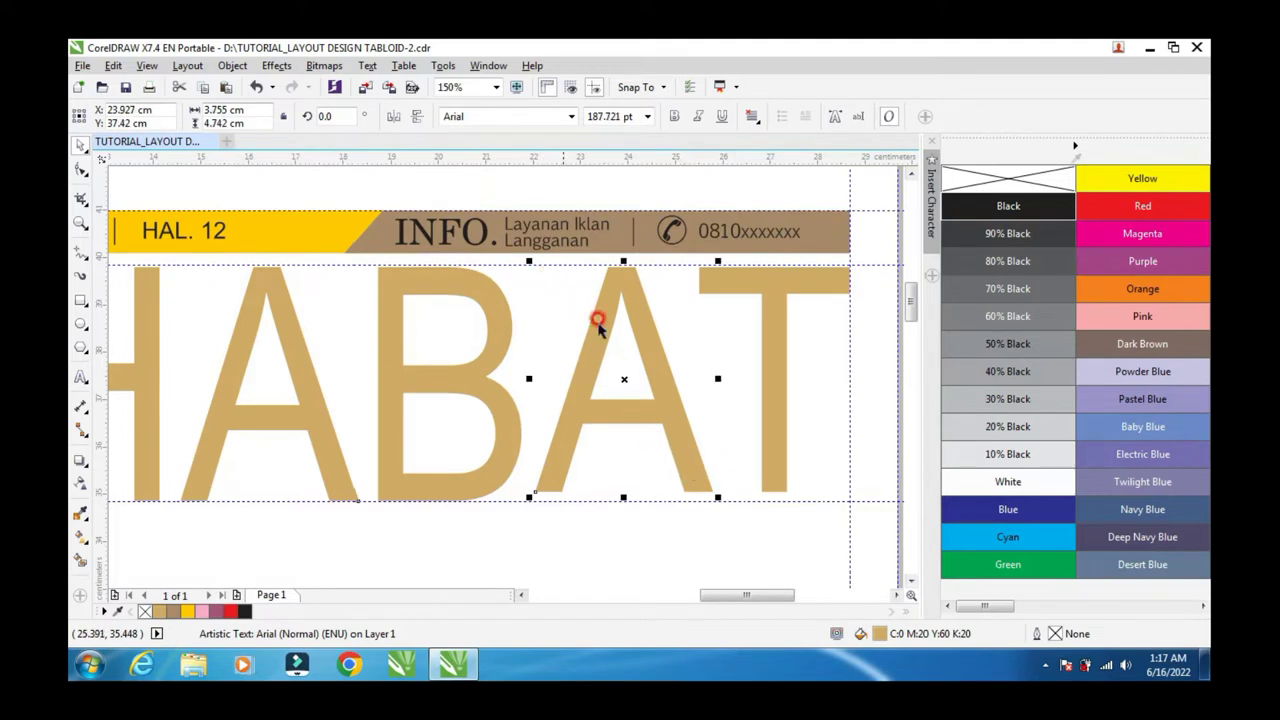
{"action": "left_click", "coordinate": [417, 118]}
{"action": "left_click", "coordinate": [415, 118]}
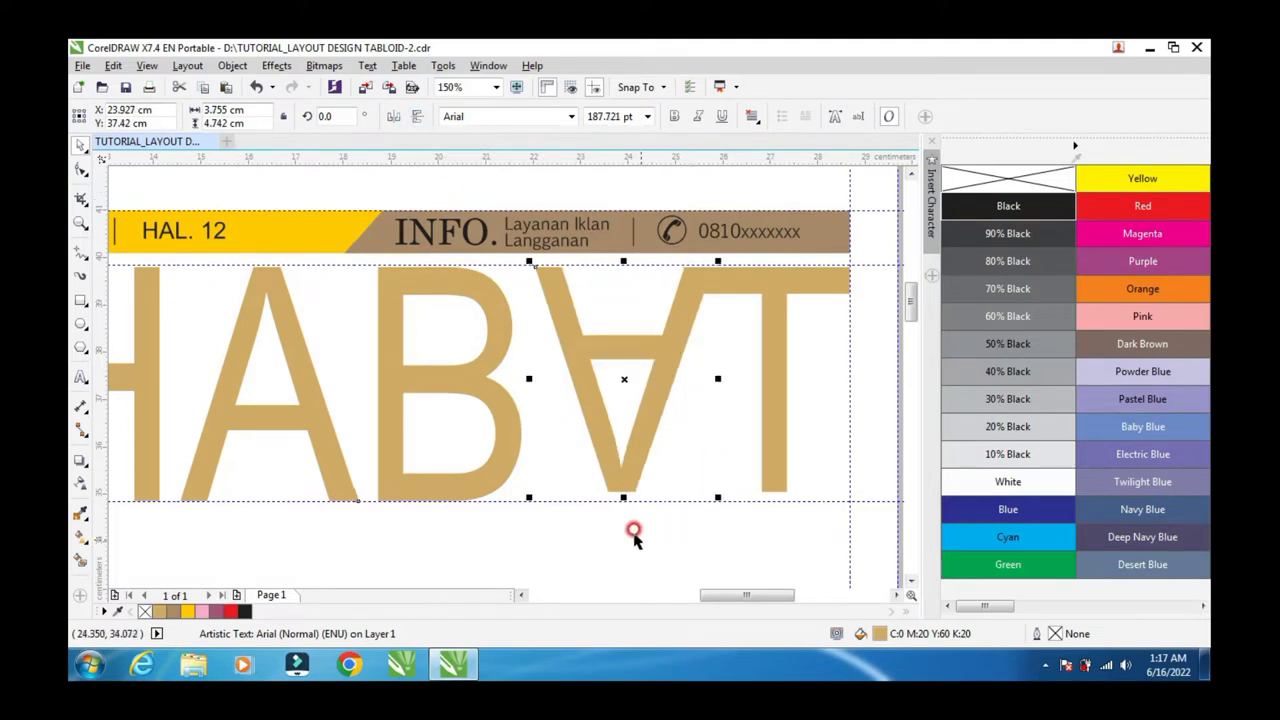
{"action": "scroll", "coordinate": [634, 535], "scroll_direction": "up", "scroll_amount": 2}
{"action": "mouse_move", "coordinate": [617, 476]}
{"action": "left_mouse_down"}
{"action": "mouse_move", "coordinate": [597, 443]}
{"action": "mouse_move", "coordinate": [611, 477]}
{"action": "left_mouse_up"}
{"action": "scroll", "coordinate": [711, 497], "scroll_direction": "down", "scroll_amount": 2}
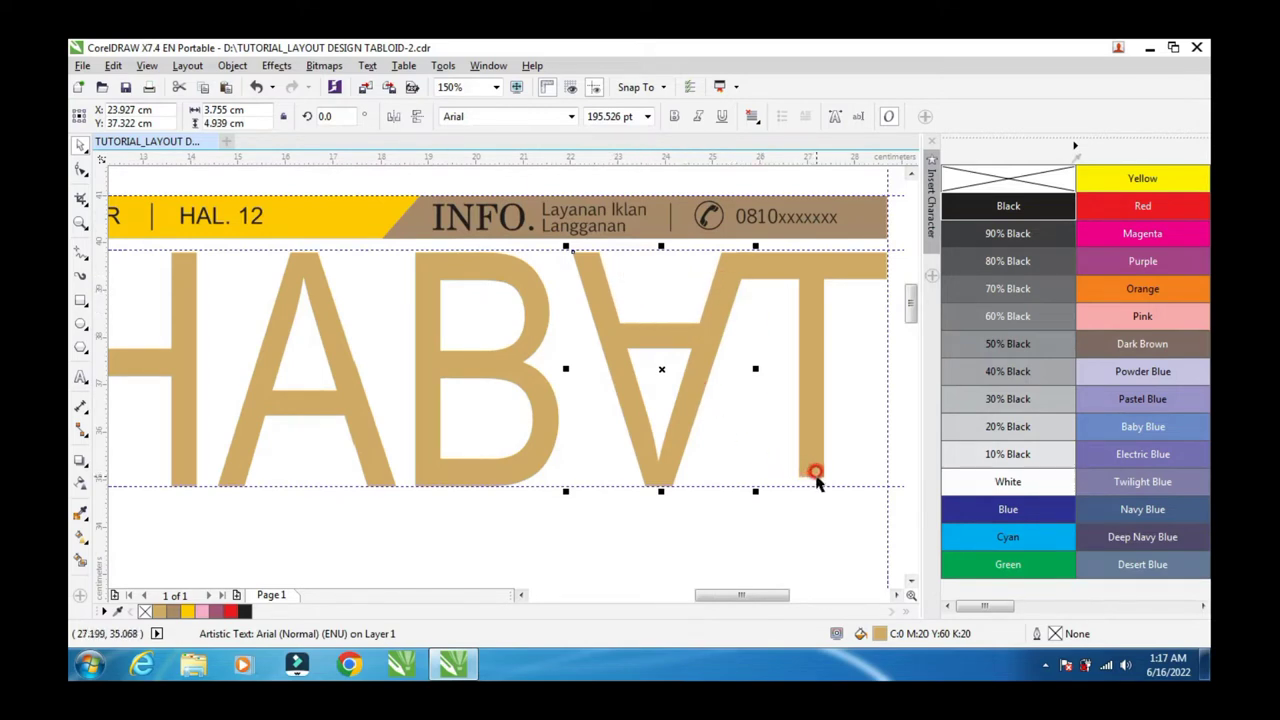
Step: Stretch the title's letter T down to the lower guideline, to about 4.94 cm tall
{"action": "mouse_move", "coordinate": [811, 470]}
{"action": "left_mouse_down"}
{"action": "mouse_move", "coordinate": [808, 489]}
{"action": "mouse_move", "coordinate": [797, 469]}
{"action": "mouse_move", "coordinate": [808, 492]}
{"action": "left_mouse_up"}
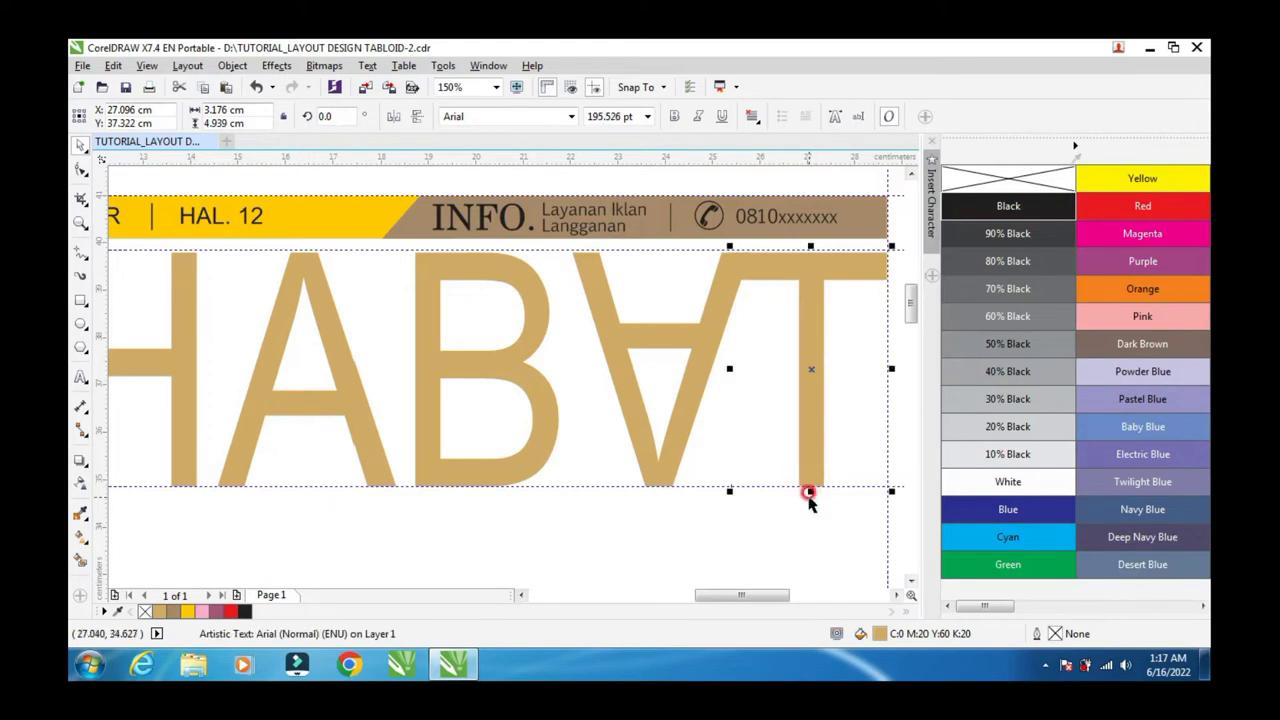
{"action": "left_click", "coordinate": [545, 520]}
Step: Add the artistic text INSPIRASI in 24 pt Arial in the empty area below the SAHABAT title
{"action": "scroll", "coordinate": [547, 528], "scroll_direction": "down", "scroll_amount": 2}
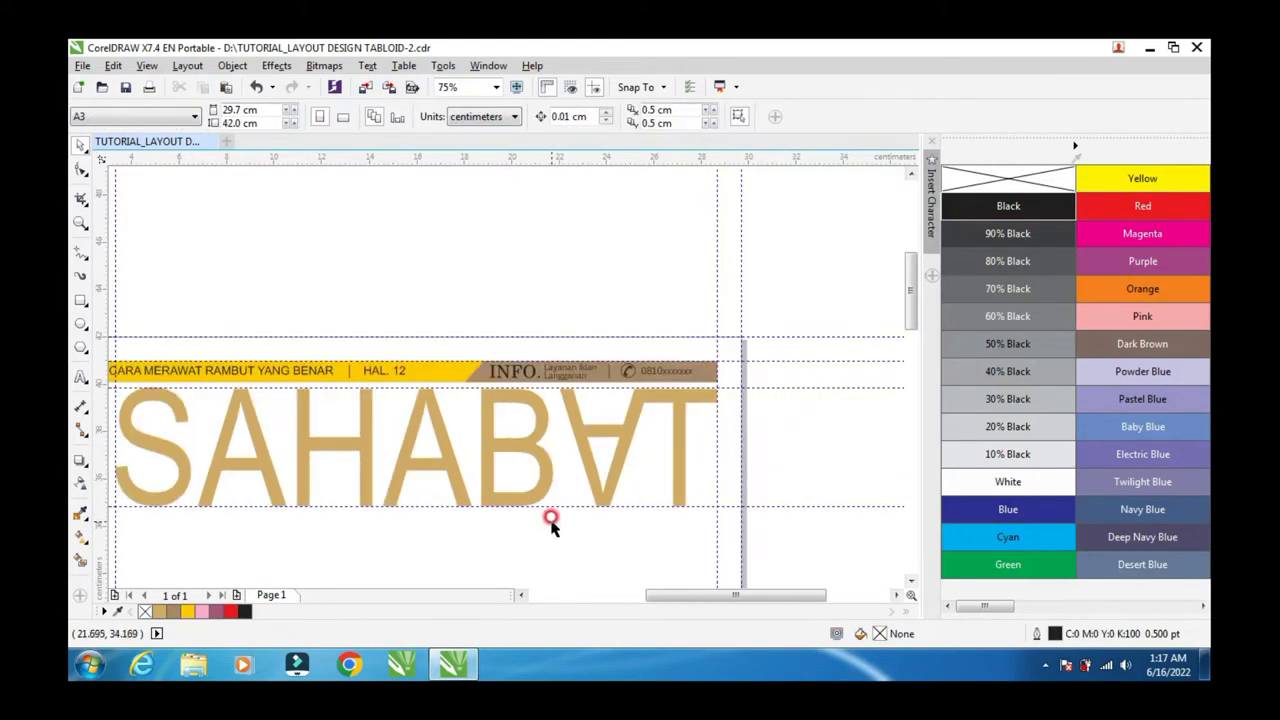
{"action": "left_click", "coordinate": [526, 596]}
{"action": "left_click", "coordinate": [526, 596]}
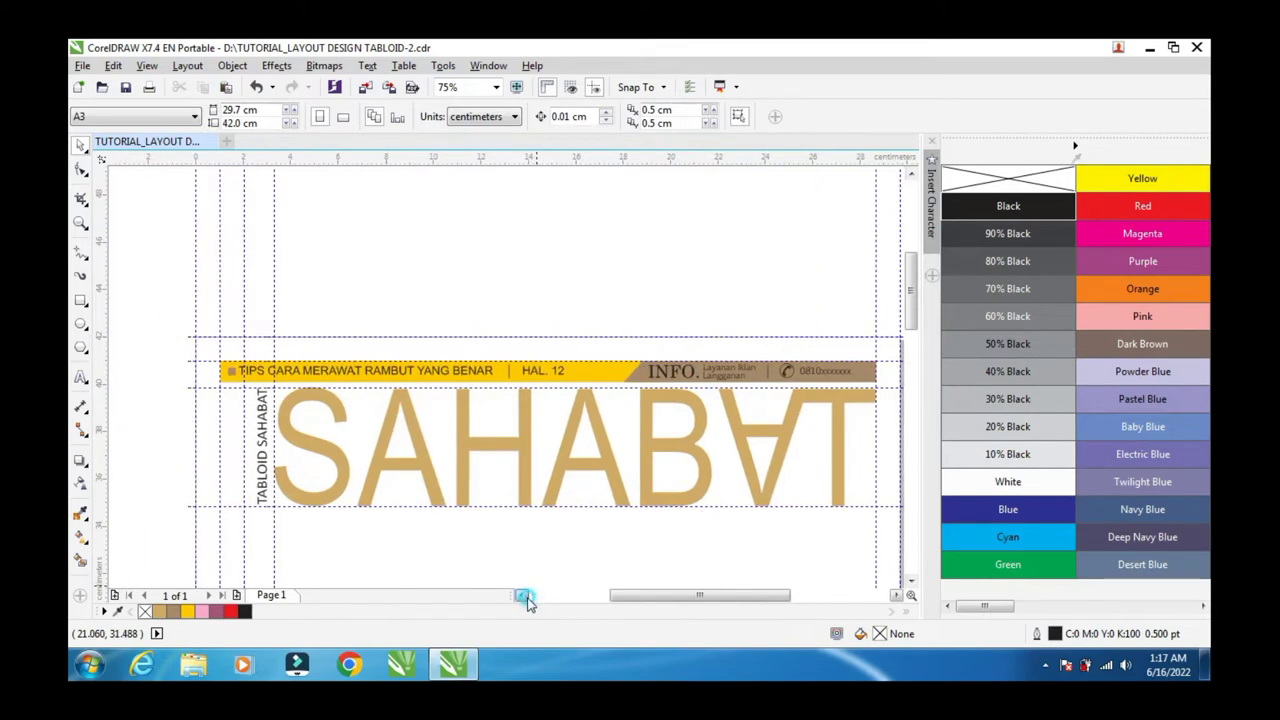
{"action": "left_click", "coordinate": [909, 582]}
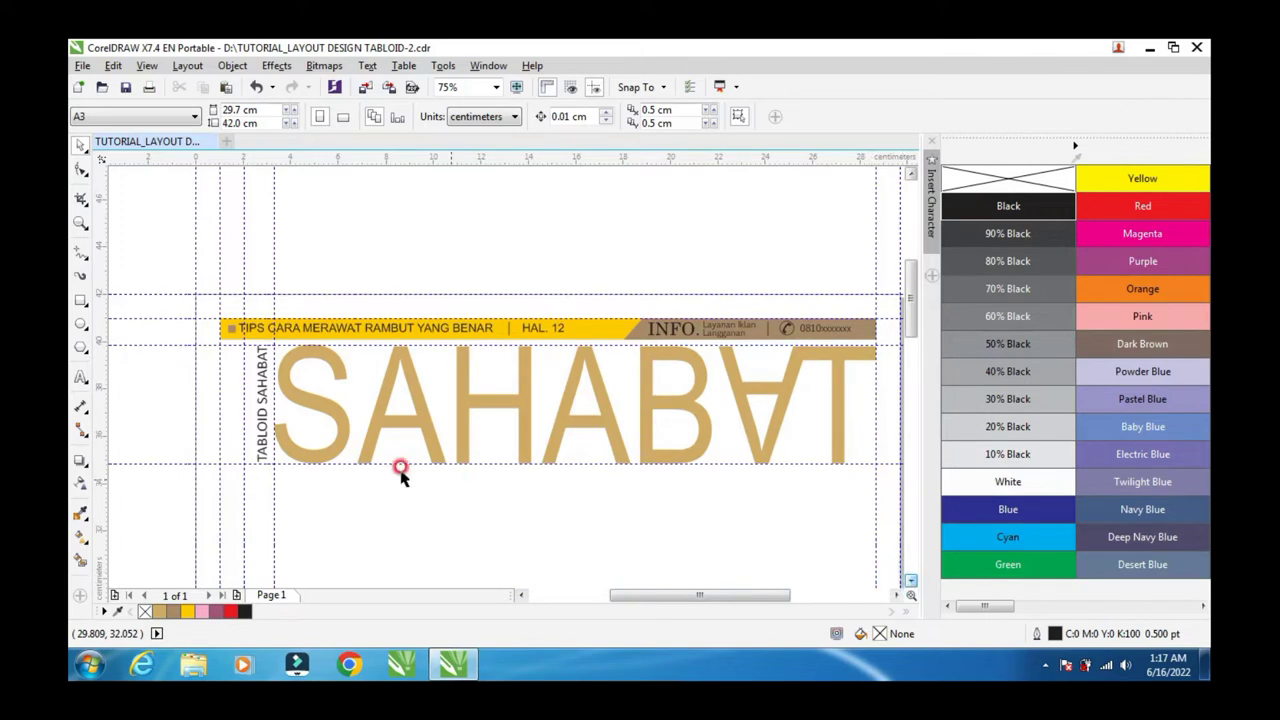
{"action": "left_click", "coordinate": [79, 377]}
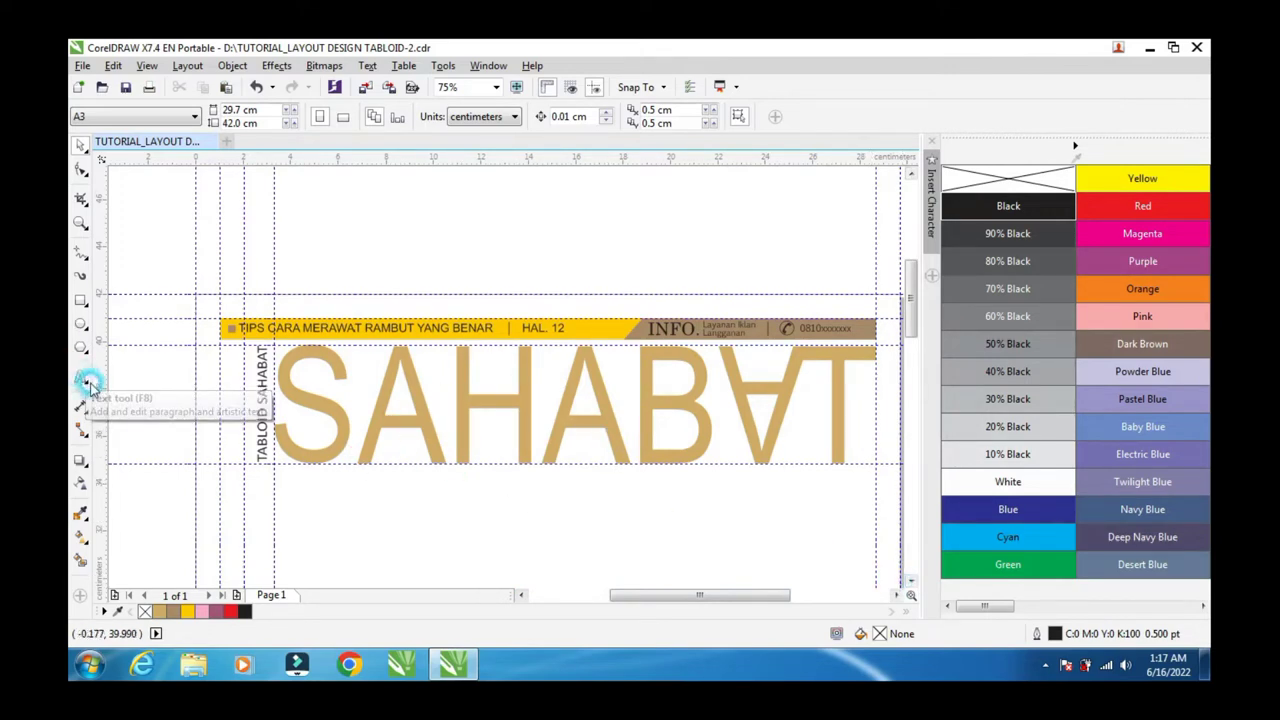
{"action": "left_click", "coordinate": [507, 511]}
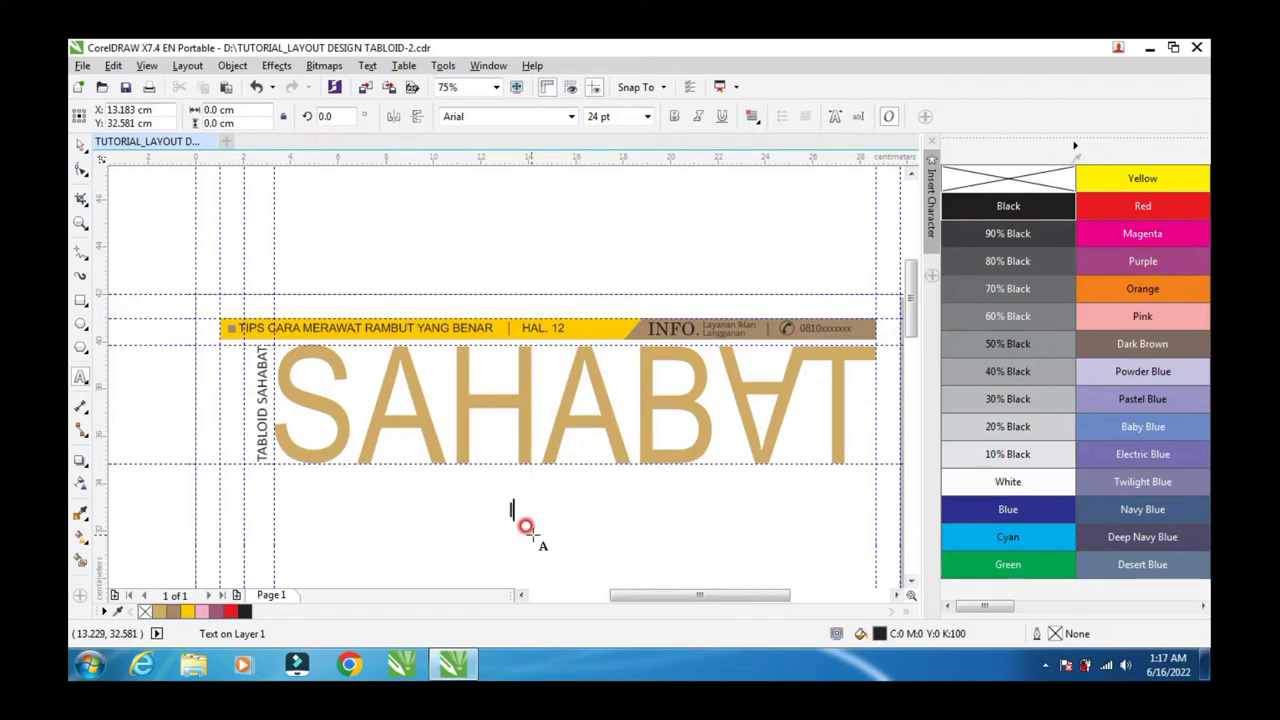
{"action": "type", "text": "INSPIRASI"}
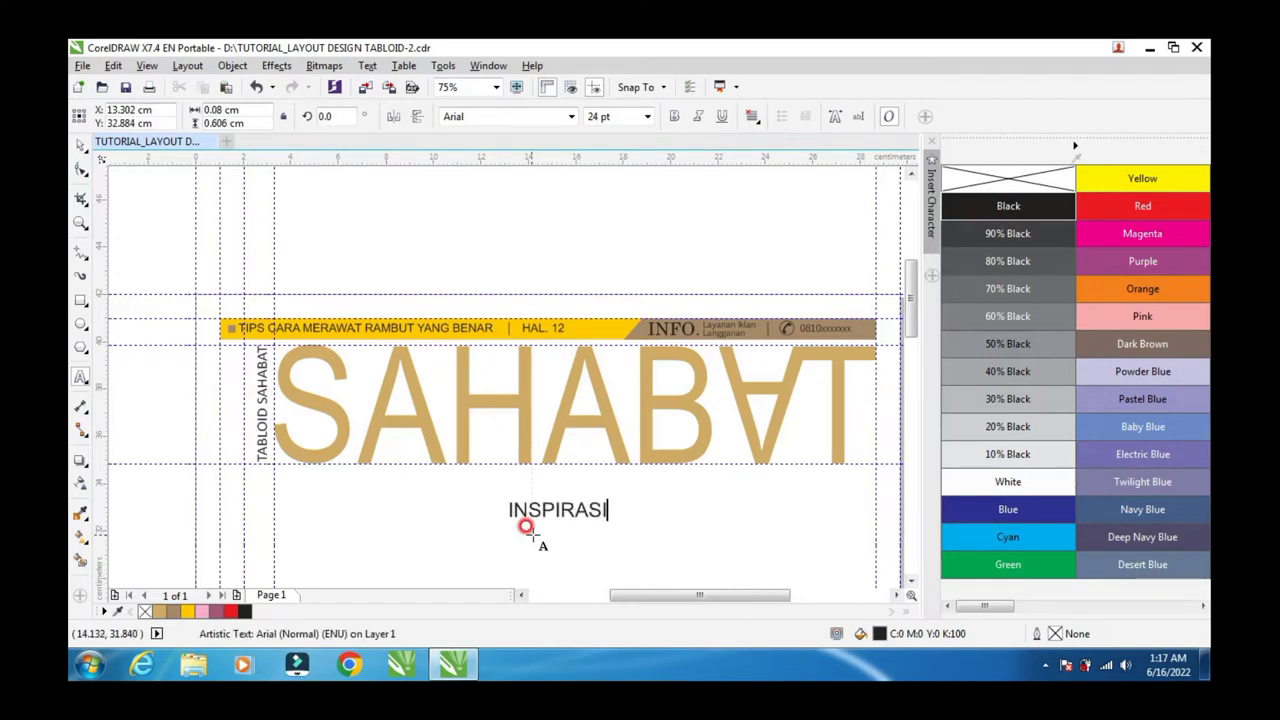
{"action": "key", "text": "Escape"}
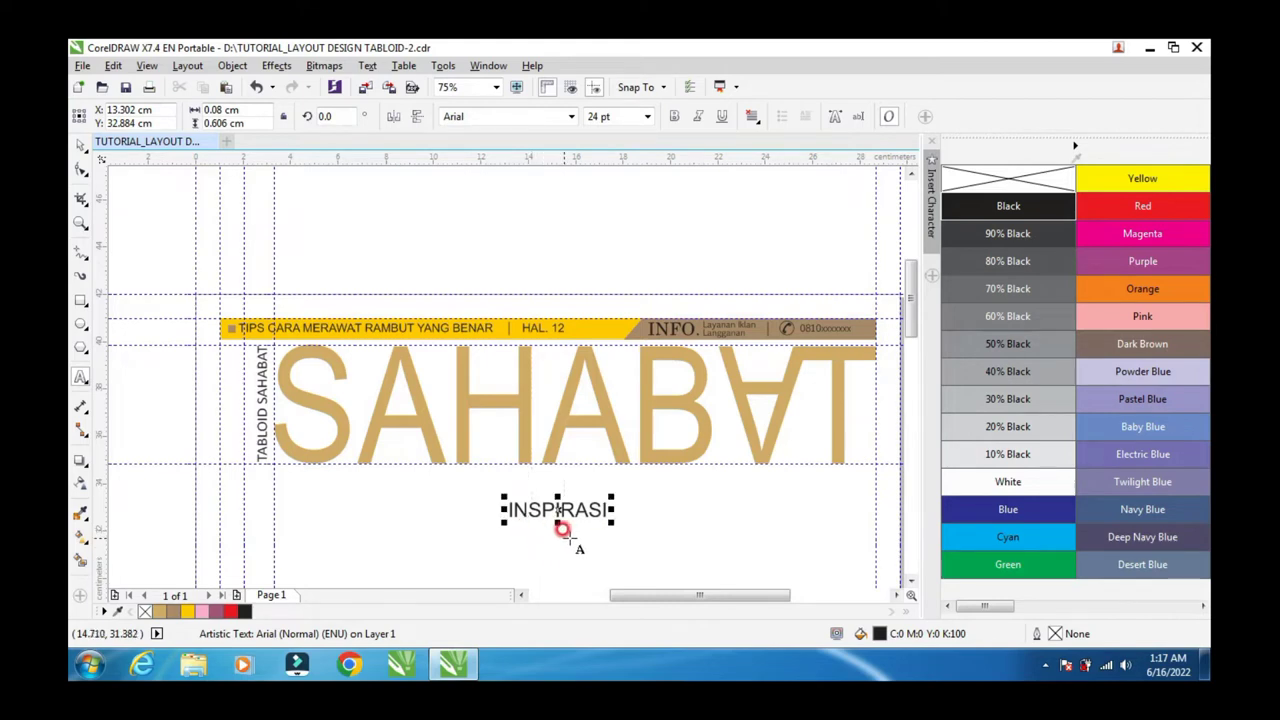
Step: Rotate the INSPIRASI text 90 degrees and move it into the gap between the flipped A and the T
{"action": "left_click", "coordinate": [81, 169]}
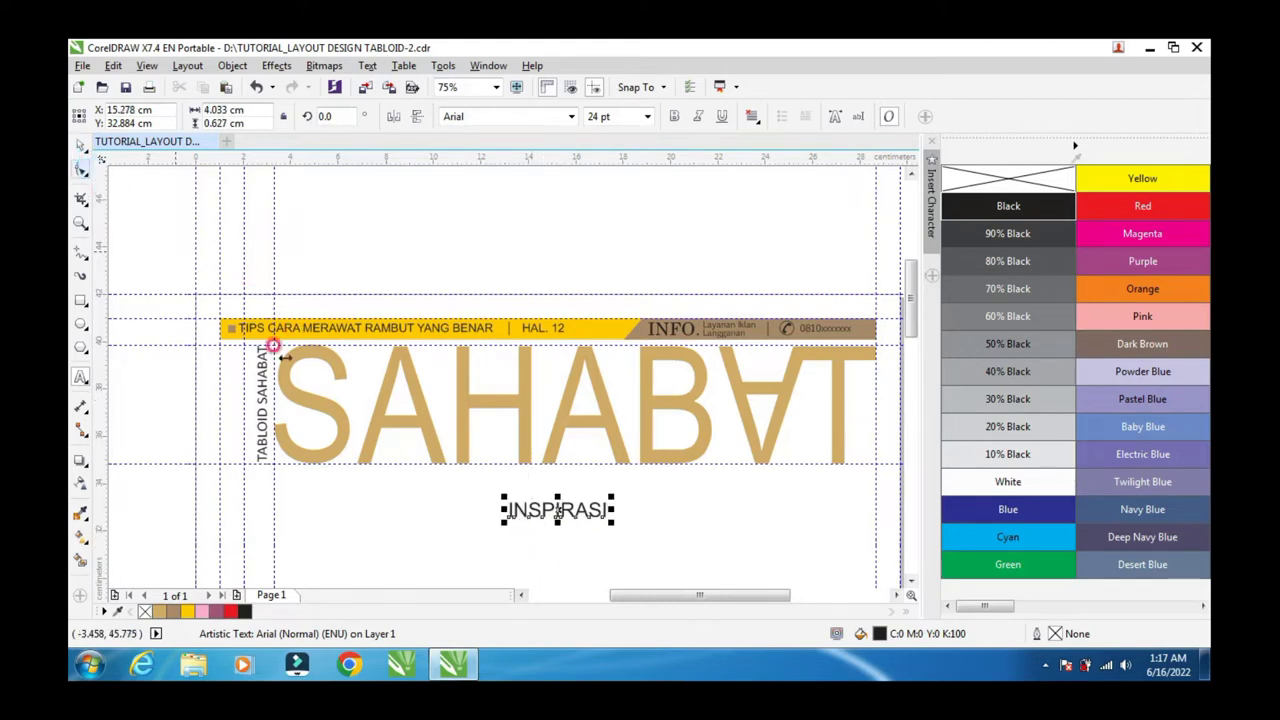
{"action": "left_click_drag", "start_coordinate": [528, 491], "coordinate": [771, 523]}
{"action": "left_click", "coordinate": [780, 505]}
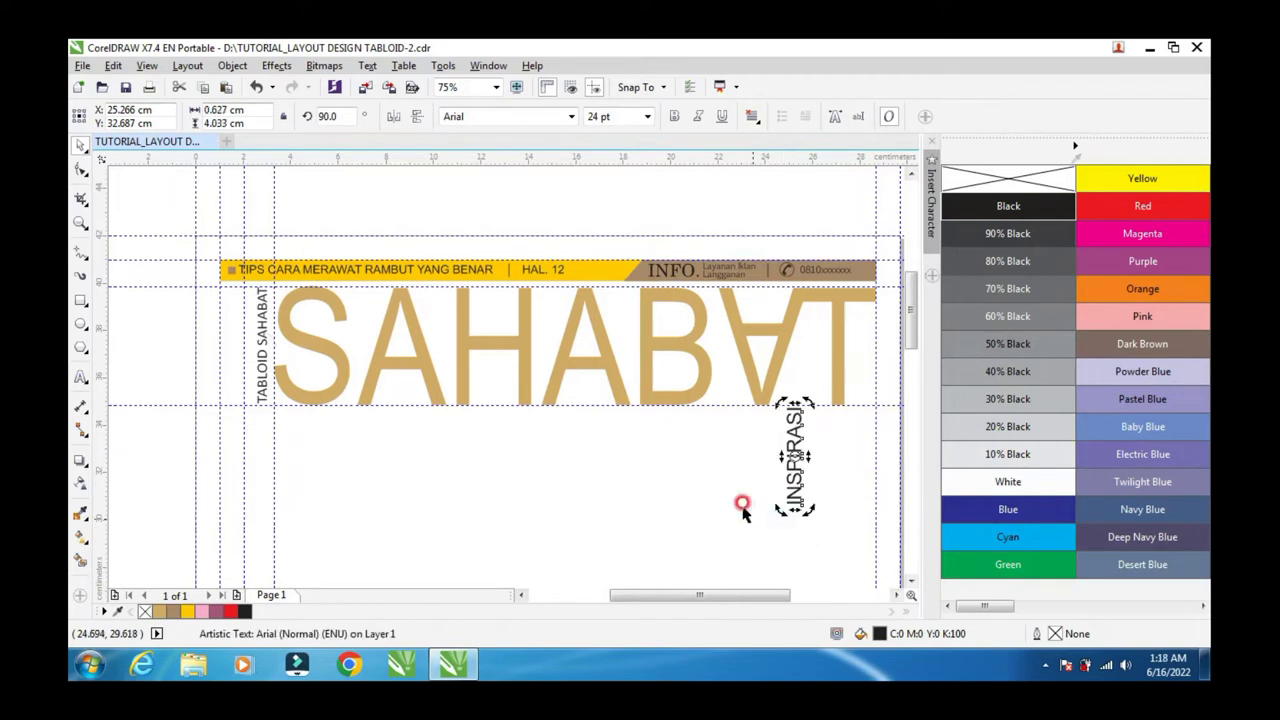
{"action": "left_click", "coordinate": [783, 484]}
{"action": "left_click", "coordinate": [782, 480]}
{"action": "left_click_drag", "start_coordinate": [782, 480], "coordinate": [803, 385]}
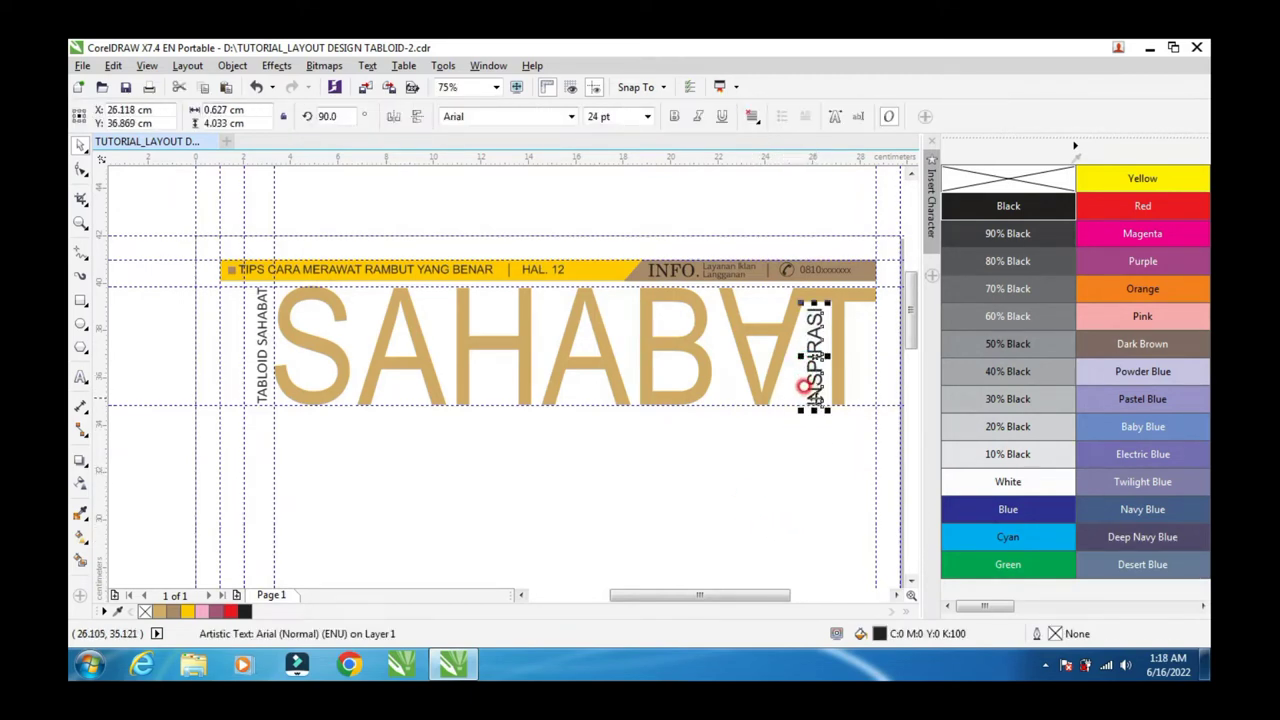
Step: Scale the INSPIRASI text to about 3.89 cm tall and reposition it to fit between the flipped A and the T's stem
{"action": "scroll", "coordinate": [802, 332], "scroll_direction": "up", "scroll_amount": 1}
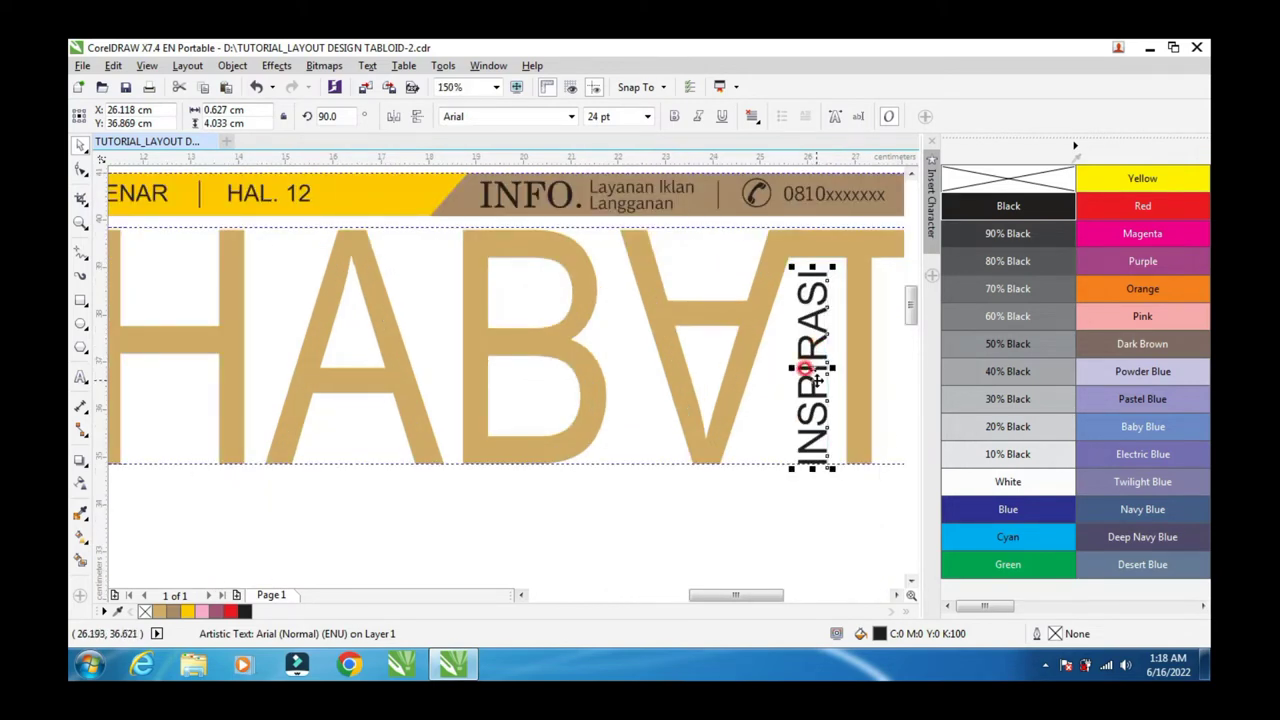
{"action": "left_click", "coordinate": [806, 432]}
{"action": "left_click", "coordinate": [813, 437]}
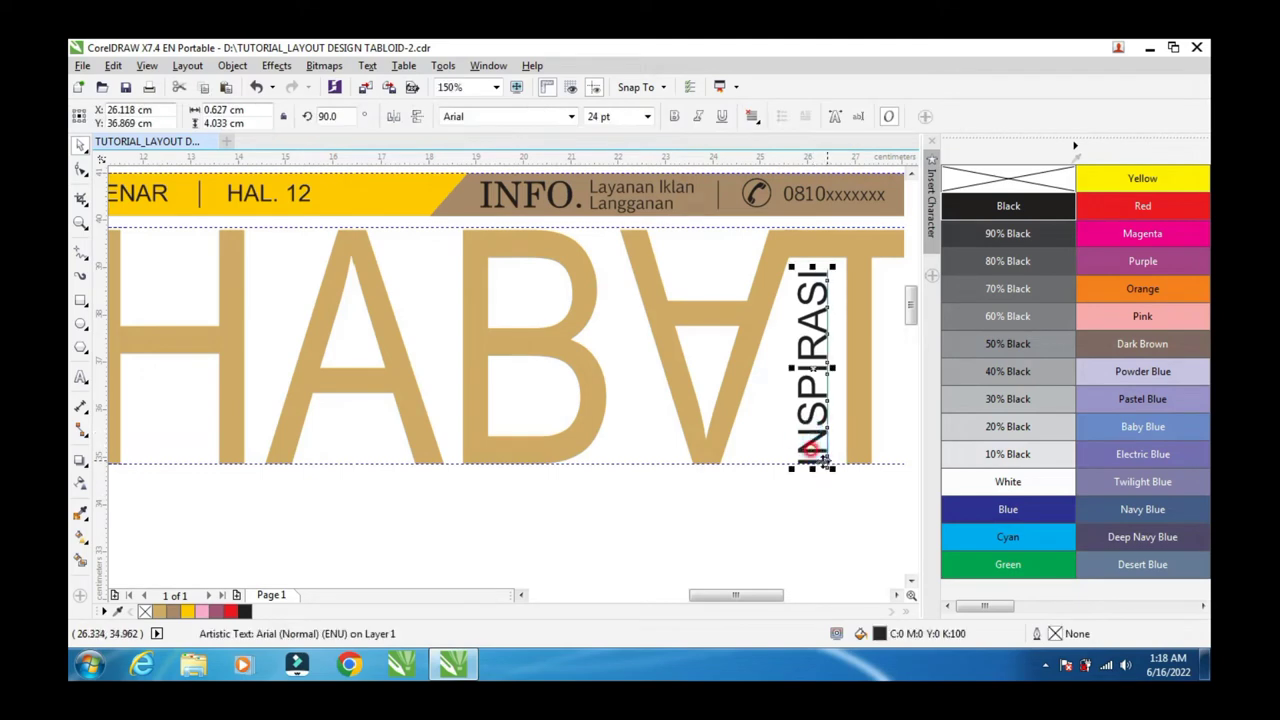
{"action": "left_click_drag", "start_coordinate": [823, 465], "coordinate": [827, 462]}
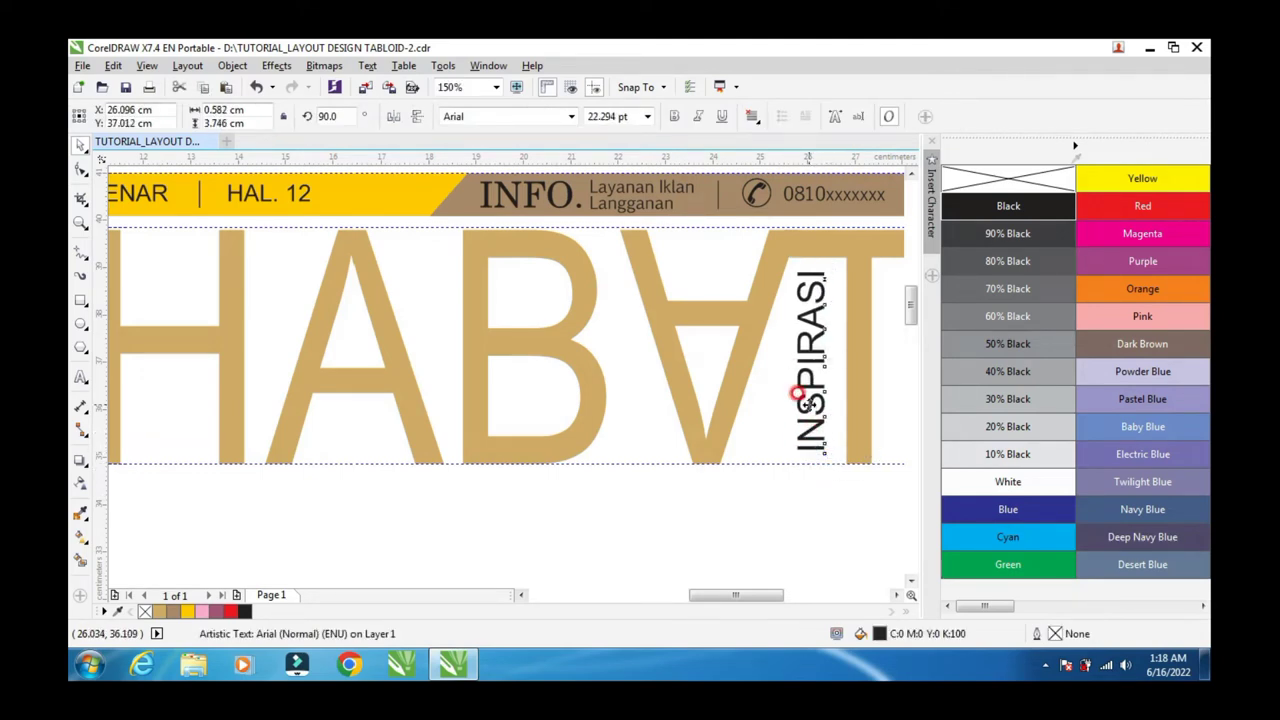
{"action": "left_click_drag", "start_coordinate": [797, 393], "coordinate": [797, 392]}
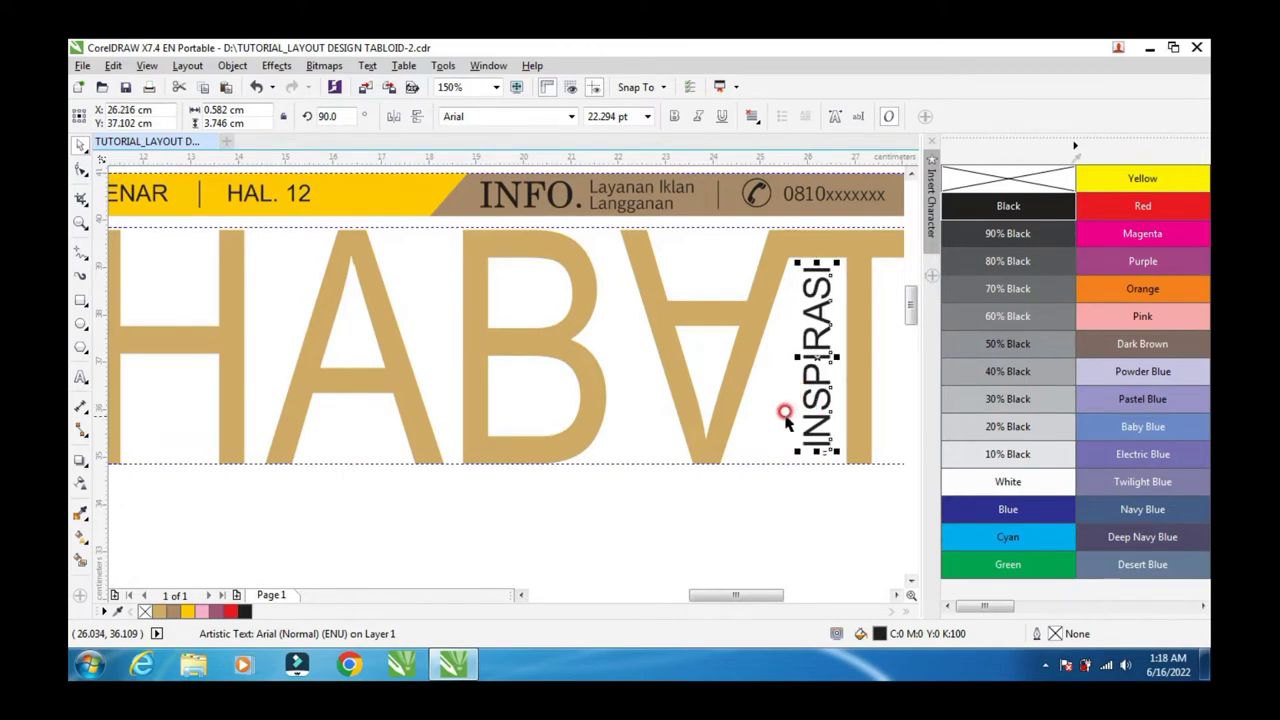
{"action": "left_click_drag", "start_coordinate": [818, 451], "coordinate": [818, 459]}
Step: Change the font of the INSPIRASI text to Myriad Pro
{"action": "left_click", "coordinate": [572, 117]}
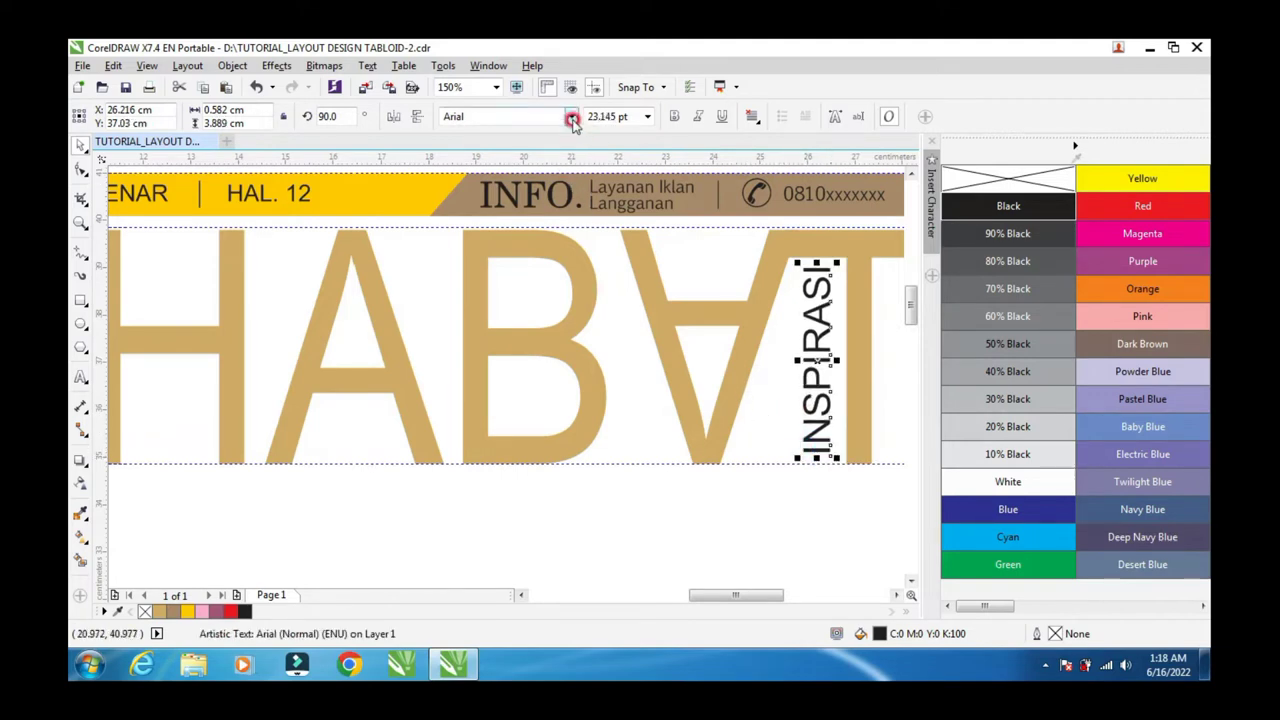
{"action": "left_click", "coordinate": [572, 117]}
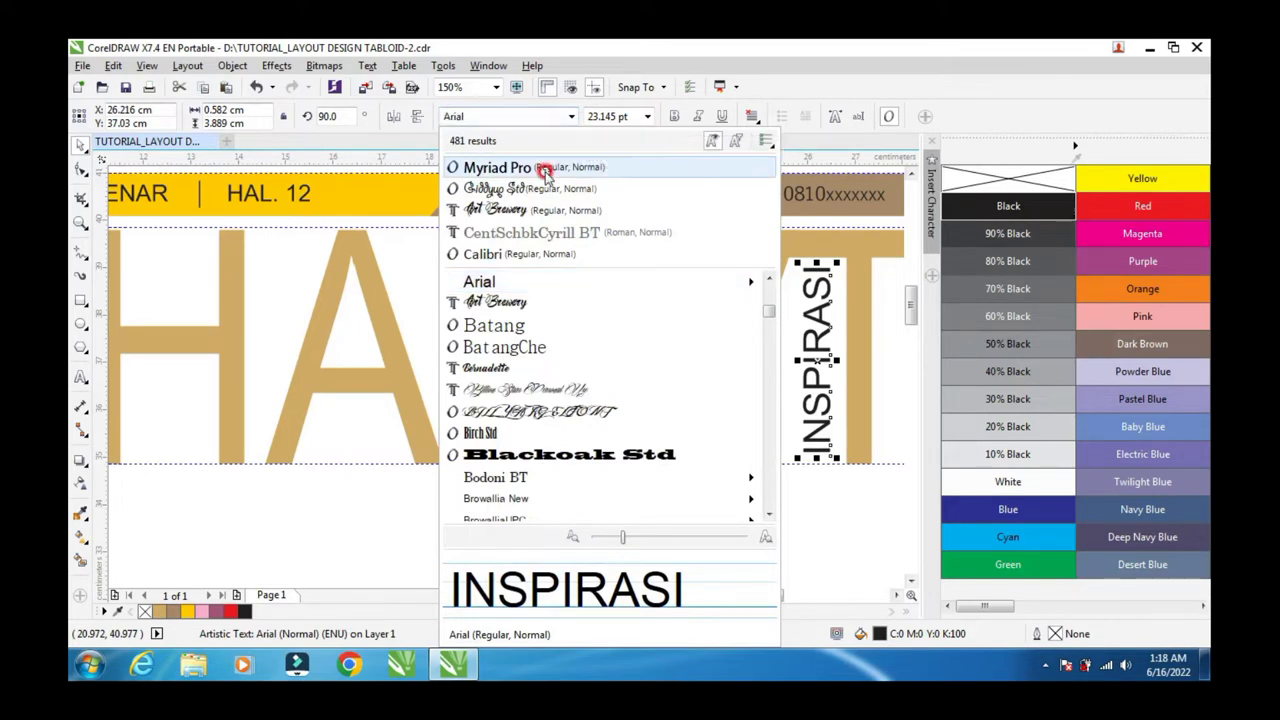
{"action": "left_click", "coordinate": [583, 218]}
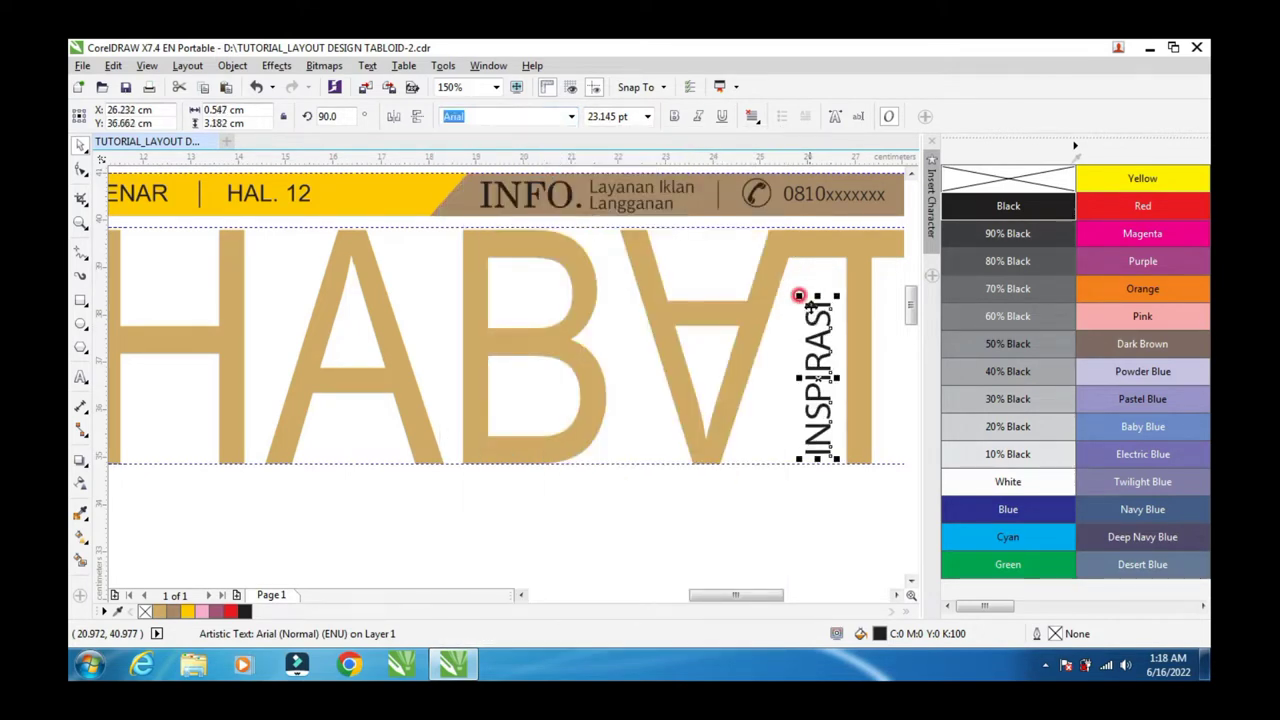
Step: Stretch the INSPIRASI text up towards the T's crossbar, to about 3.88 cm tall, and shorten it slightly from its lower end
{"action": "left_click_drag", "start_coordinate": [805, 290], "coordinate": [818, 250]}
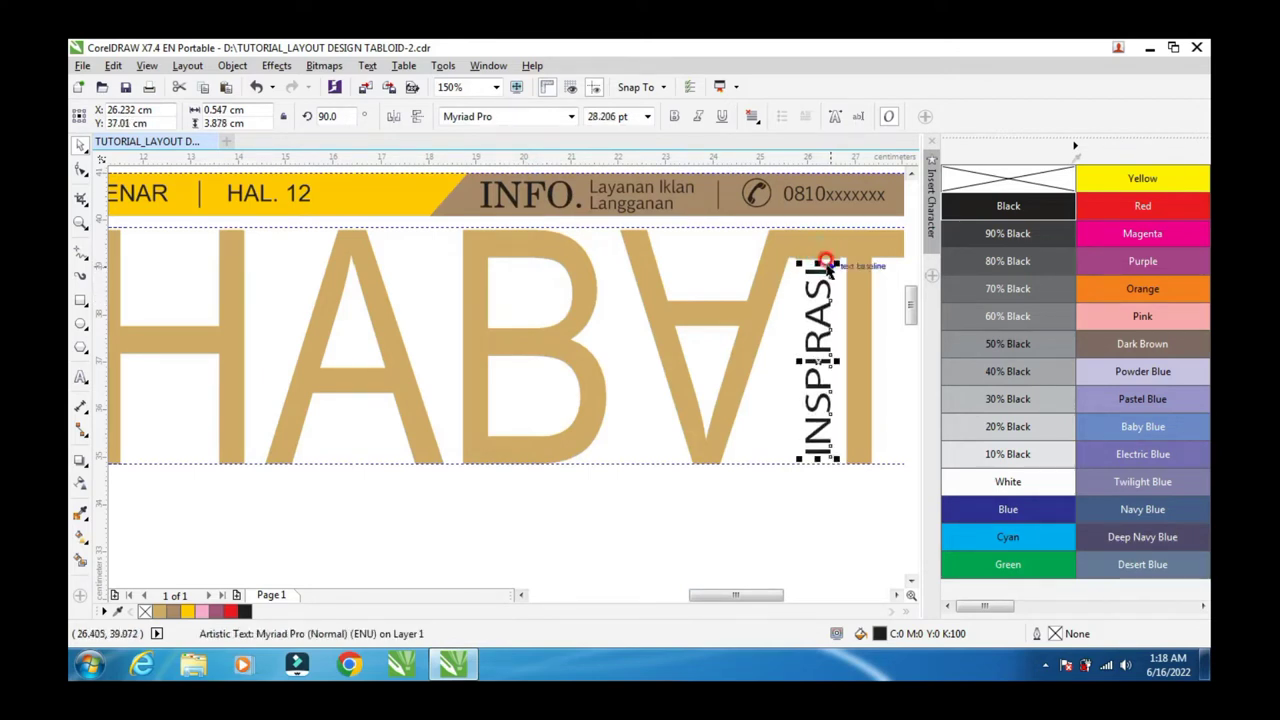
{"action": "left_click_drag", "start_coordinate": [803, 452], "coordinate": [816, 502]}
{"action": "left_click", "coordinate": [816, 500]}
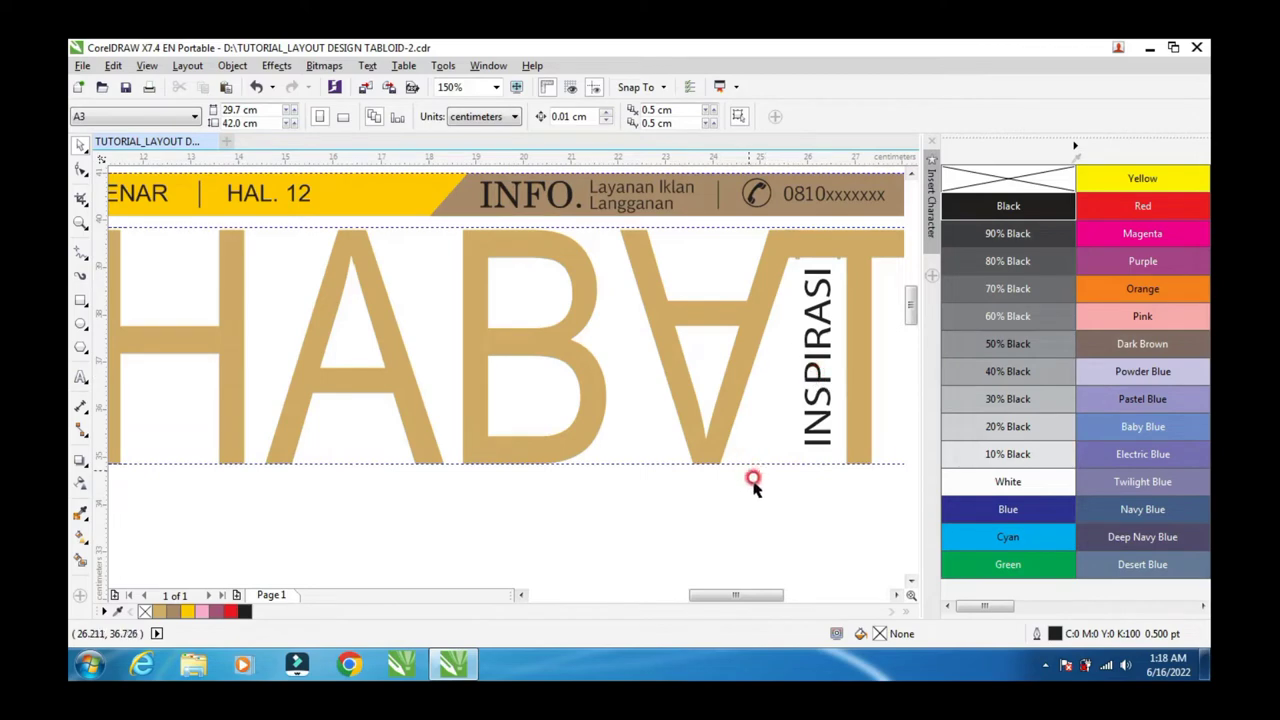
Step: Draw an L-shaped line along the outer side and lower end of the INSPIRASI text, about 4.02 cm tall and 0.82 cm wide
{"action": "scroll", "coordinate": [800, 494], "scroll_direction": "down", "scroll_amount": 1}
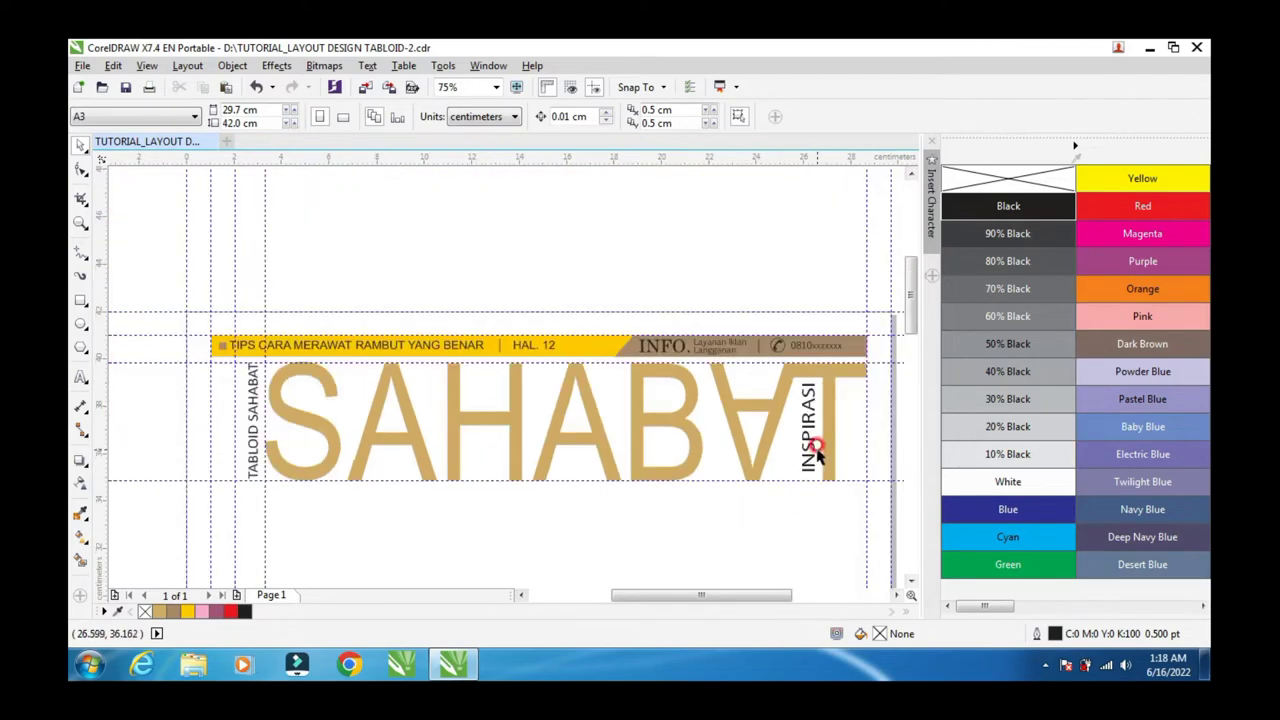
{"action": "scroll", "coordinate": [816, 453], "scroll_direction": "up", "scroll_amount": 1}
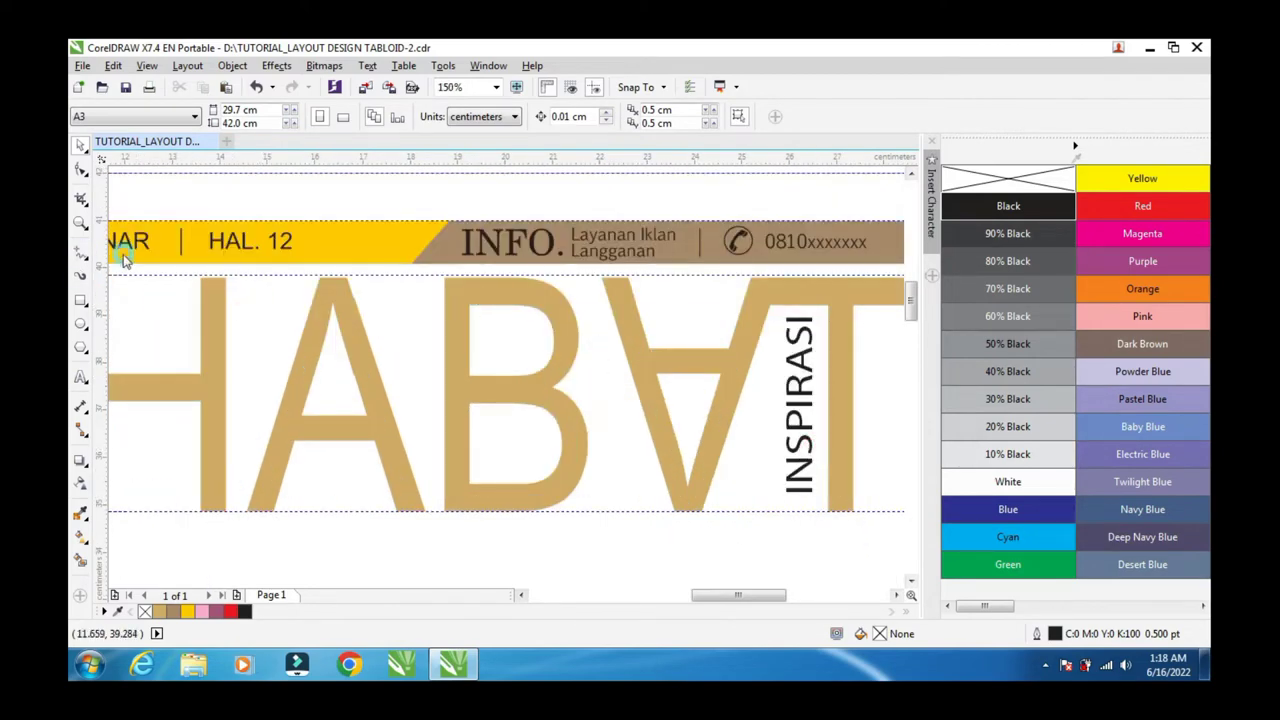
{"action": "key", "text": "F5"}
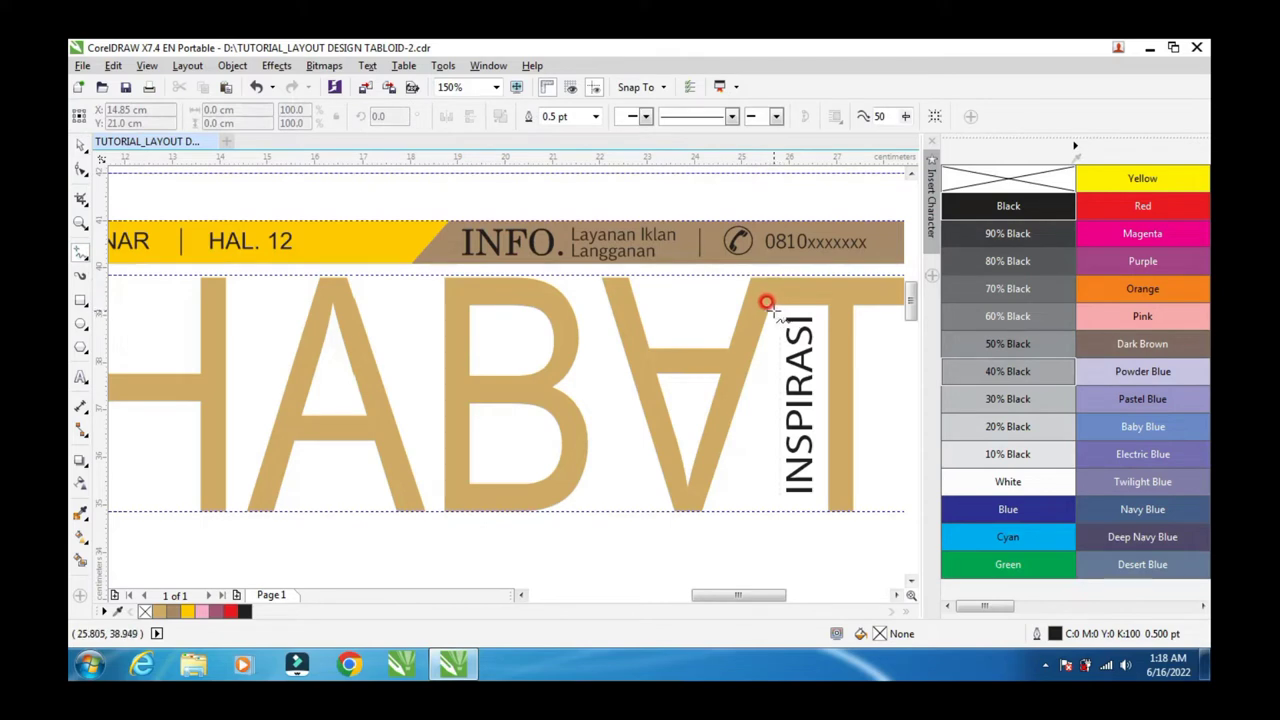
{"action": "mouse_move", "coordinate": [778, 310]}
{"action": "left_mouse_down"}
{"action": "mouse_move", "coordinate": [793, 400]}
{"action": "mouse_move", "coordinate": [757, 458]}
{"action": "mouse_move", "coordinate": [772, 496]}
{"action": "left_mouse_up"}
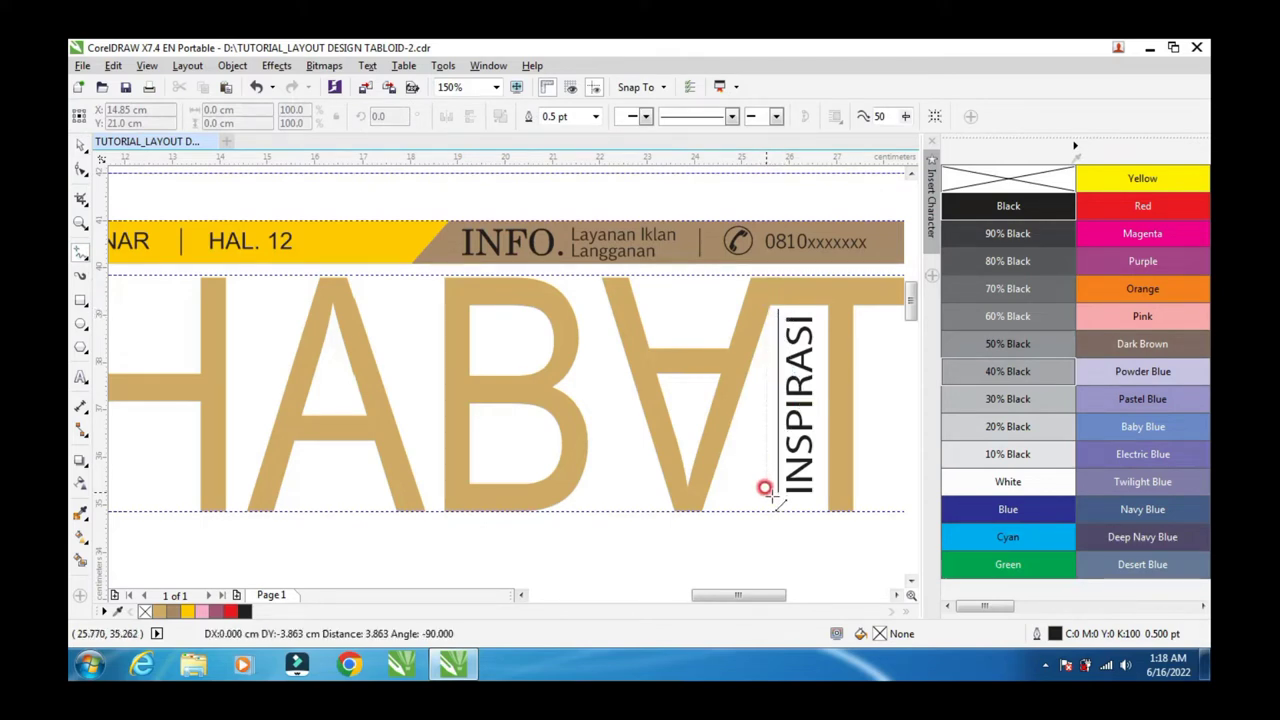
{"action": "left_click", "coordinate": [766, 492]}
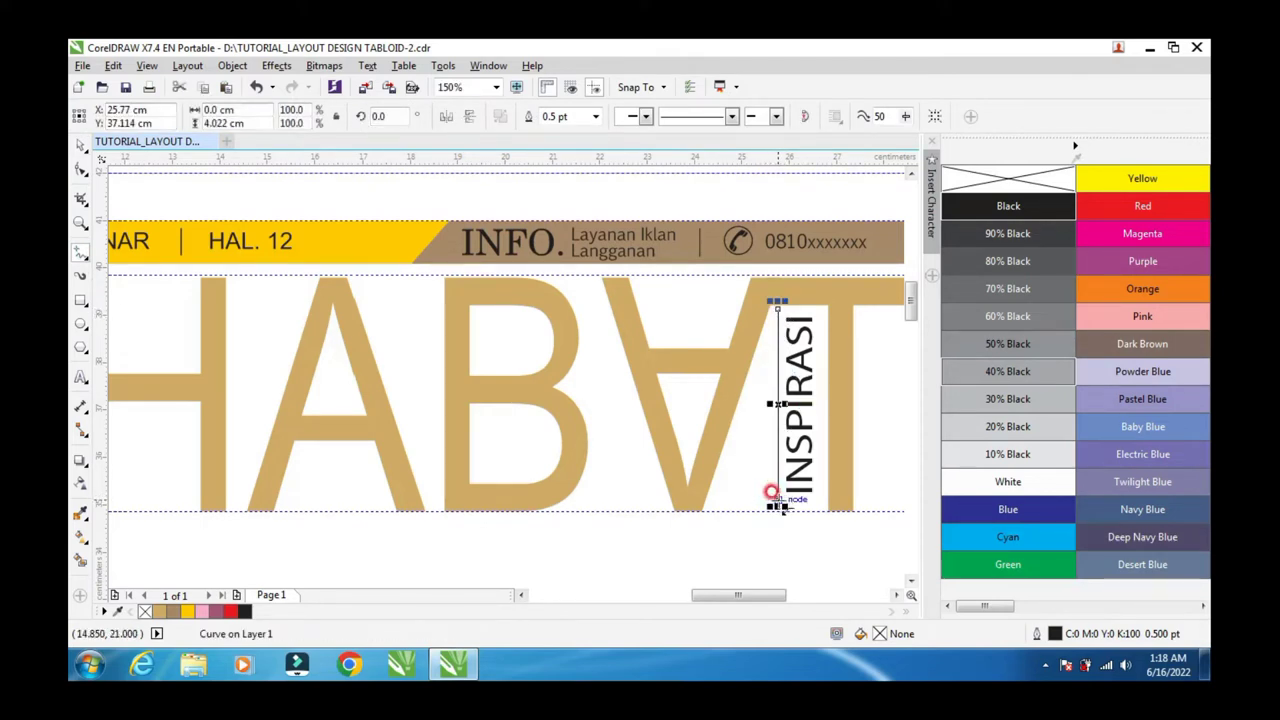
{"action": "left_click", "coordinate": [790, 497]}
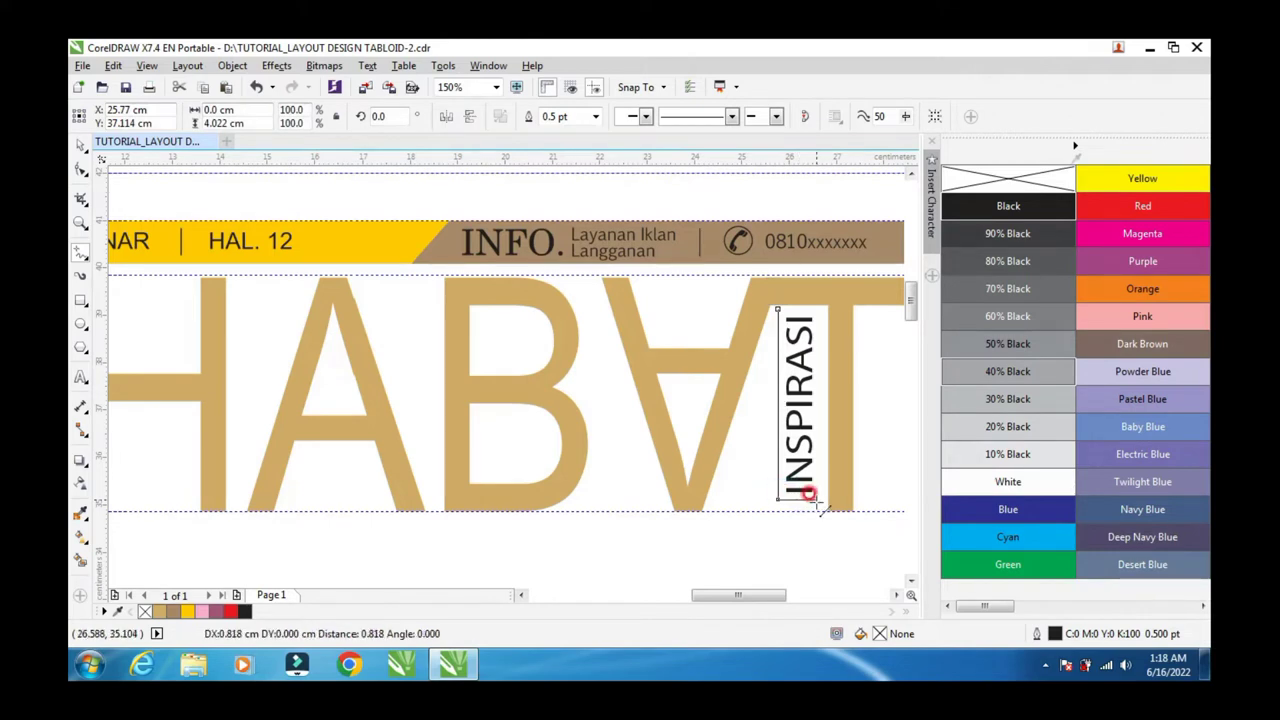
{"action": "left_click", "coordinate": [818, 497]}
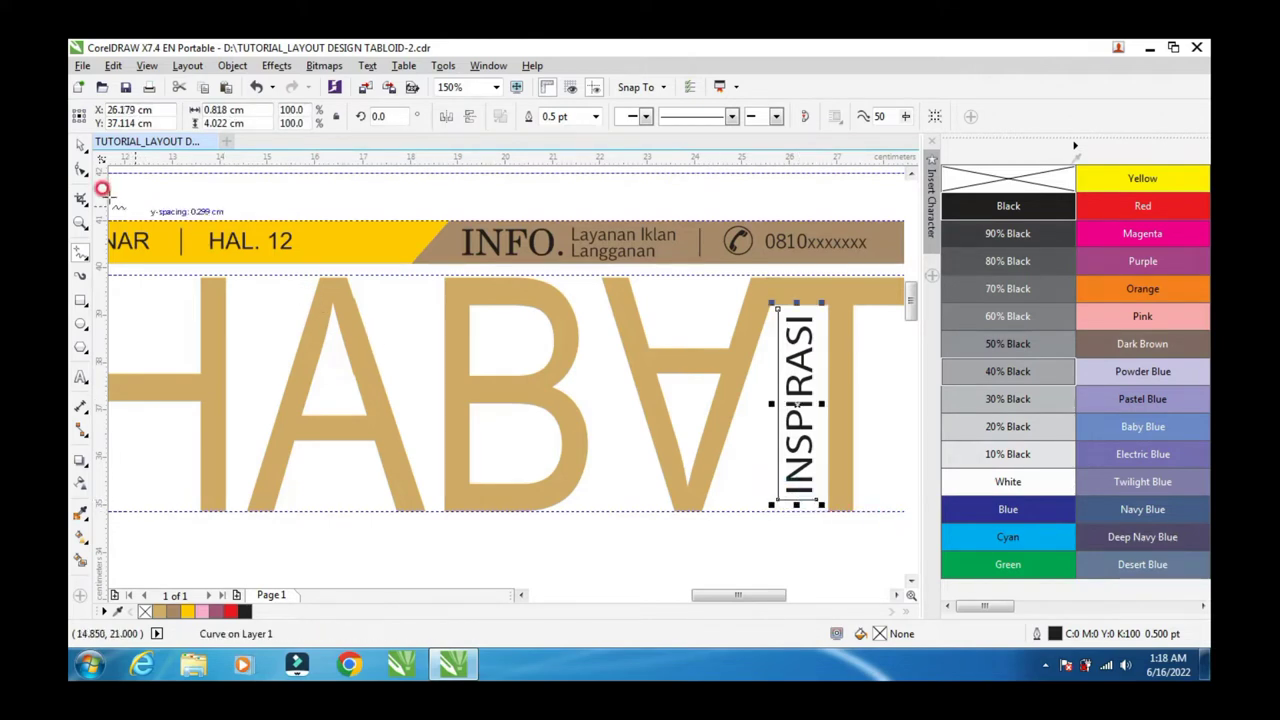
Step: Stretch the L-shaped line down to the guideline at the letters' base, making it about 4.27 cm tall
{"action": "left_click", "coordinate": [81, 221]}
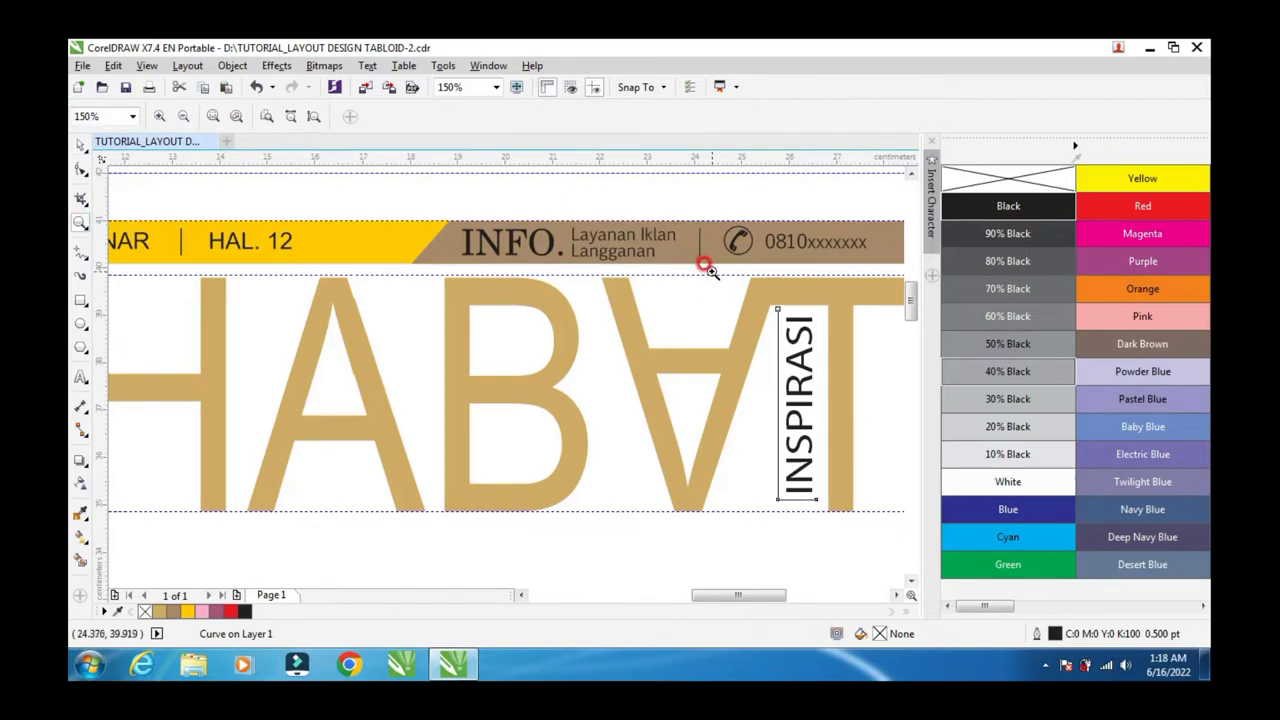
{"action": "left_click_drag", "start_coordinate": [714, 272], "coordinate": [890, 538]}
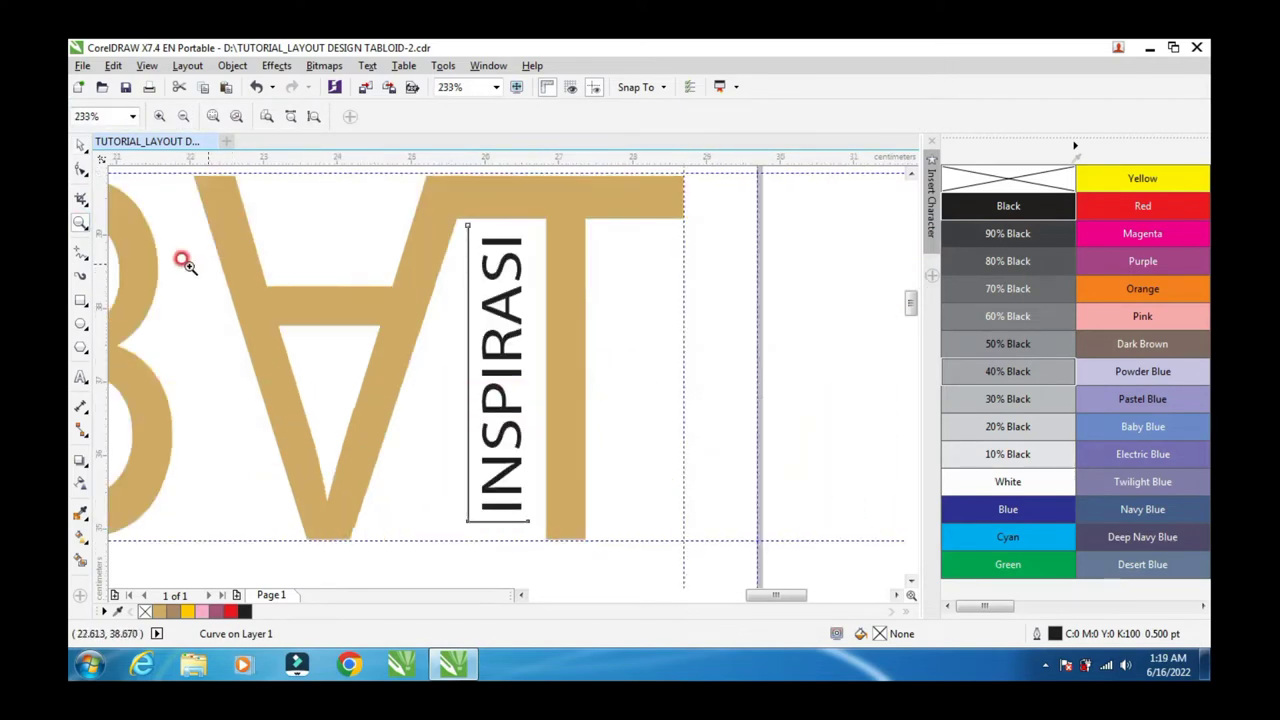
{"action": "left_click", "coordinate": [82, 147]}
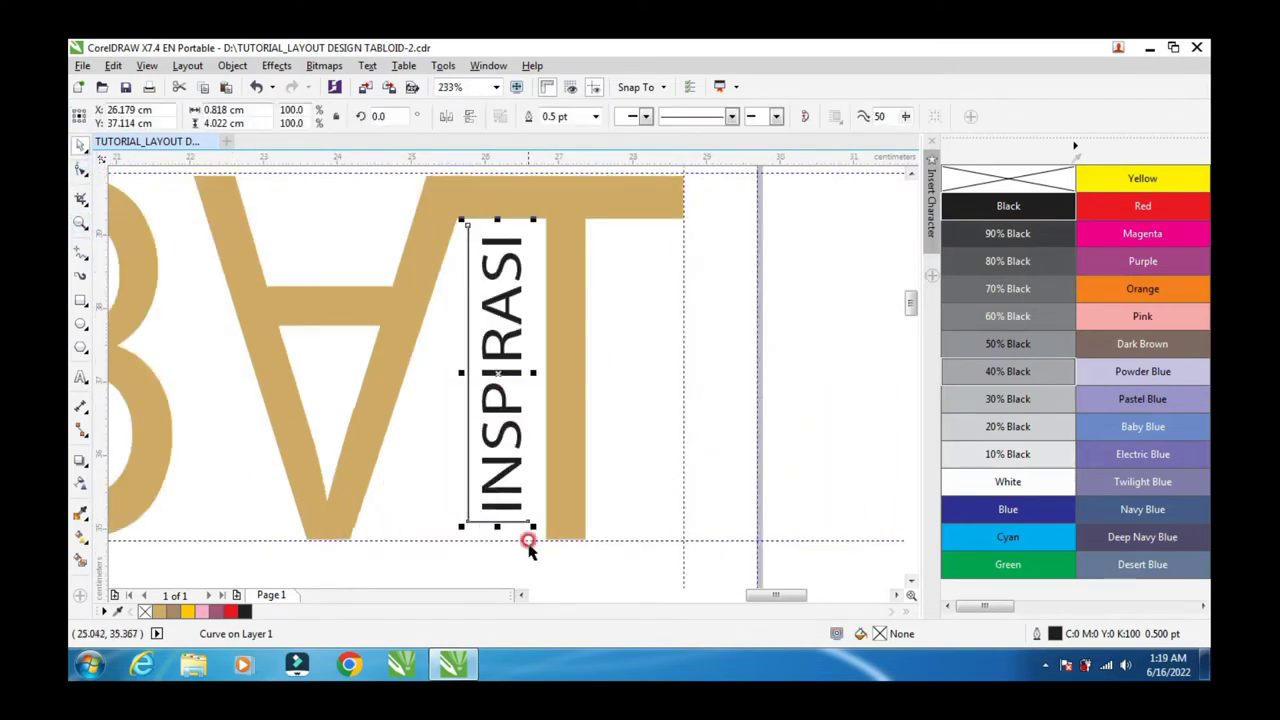
{"action": "left_click_drag", "start_coordinate": [497, 527], "coordinate": [497, 542]}
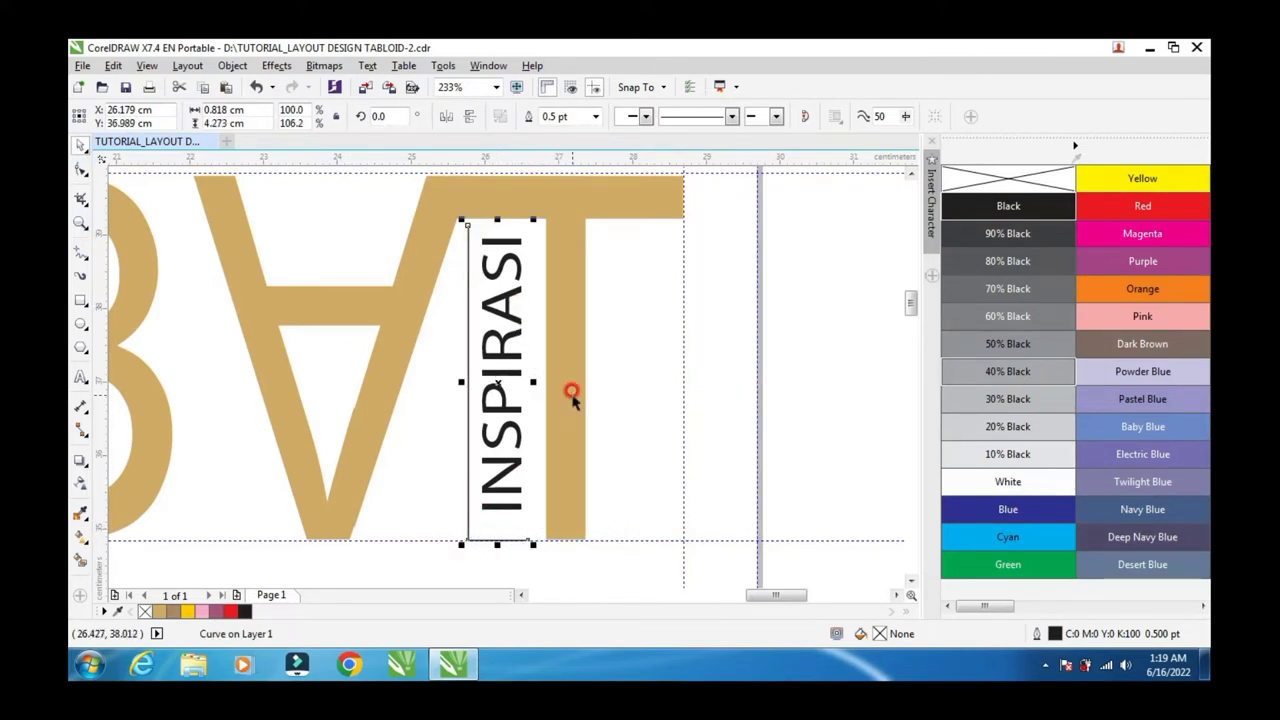
Step: Give the L-shaped line a red outline 0.75 pt thick
{"action": "right_click", "coordinate": [1153, 205]}
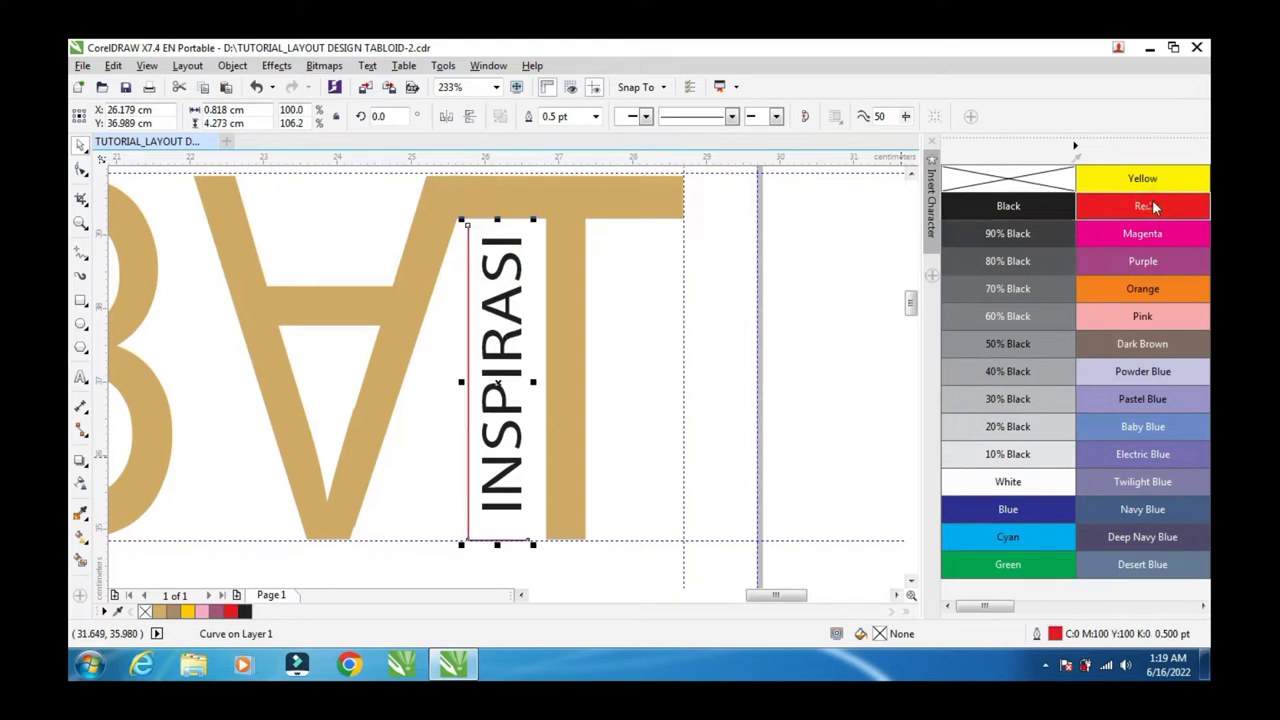
{"action": "left_click", "coordinate": [593, 117]}
{"action": "left_click", "coordinate": [577, 172]}
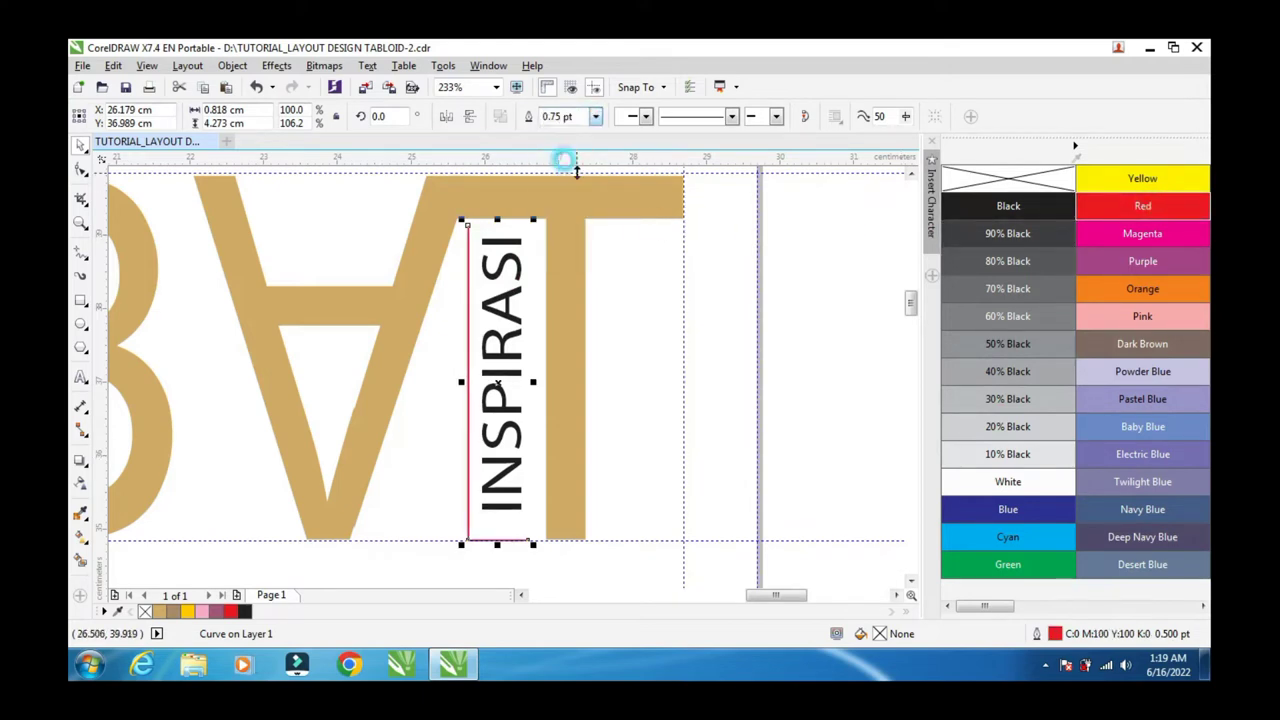
{"action": "scroll", "coordinate": [565, 572], "scroll_direction": "down", "scroll_amount": 2}
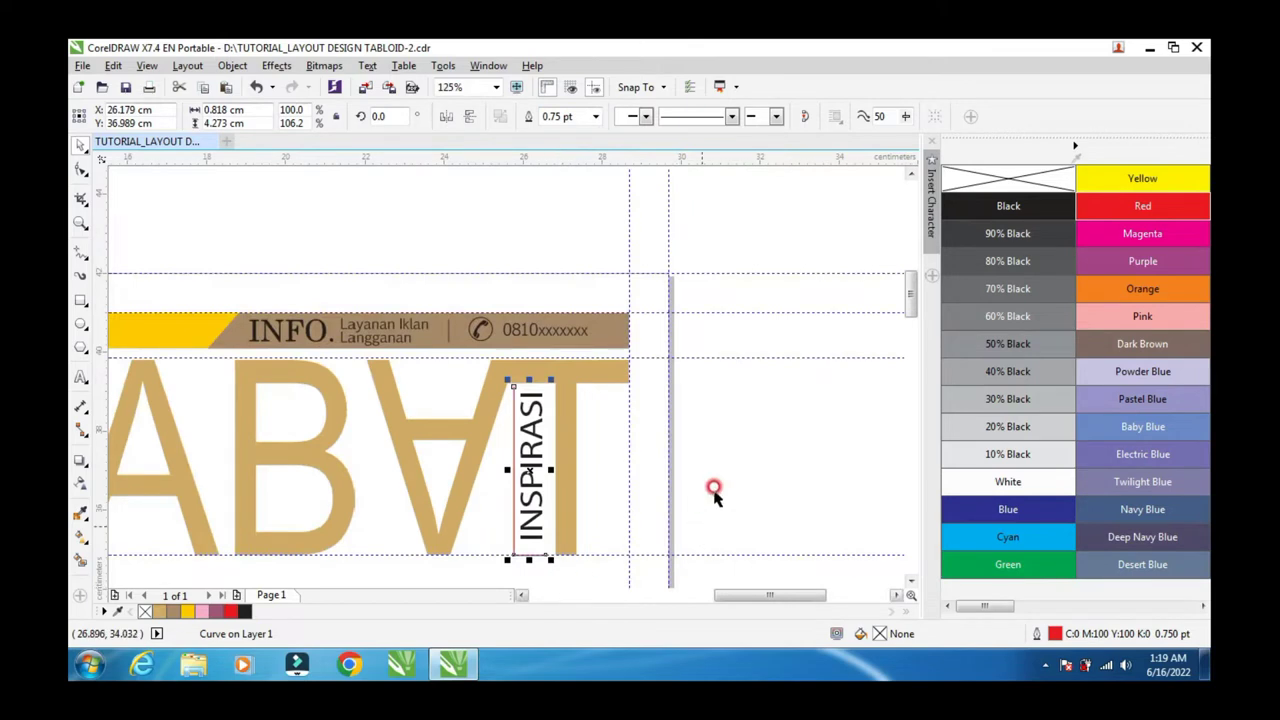
{"action": "left_click", "coordinate": [583, 585]}
Step: Try to narrow the INSPIRASI text to about 0.46 cm wide and undo that change
{"action": "scroll", "coordinate": [583, 585], "scroll_direction": "down", "scroll_amount": 1}
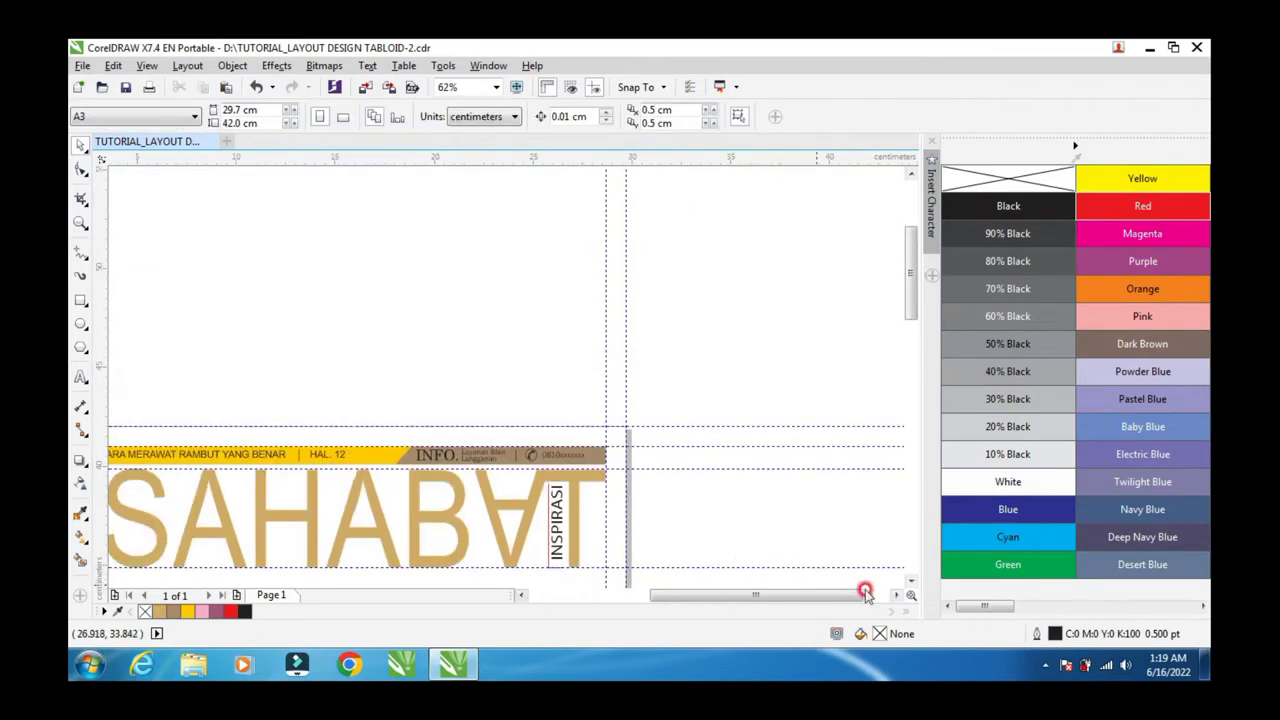
{"action": "left_click", "coordinate": [913, 581]}
{"action": "left_click", "coordinate": [913, 581]}
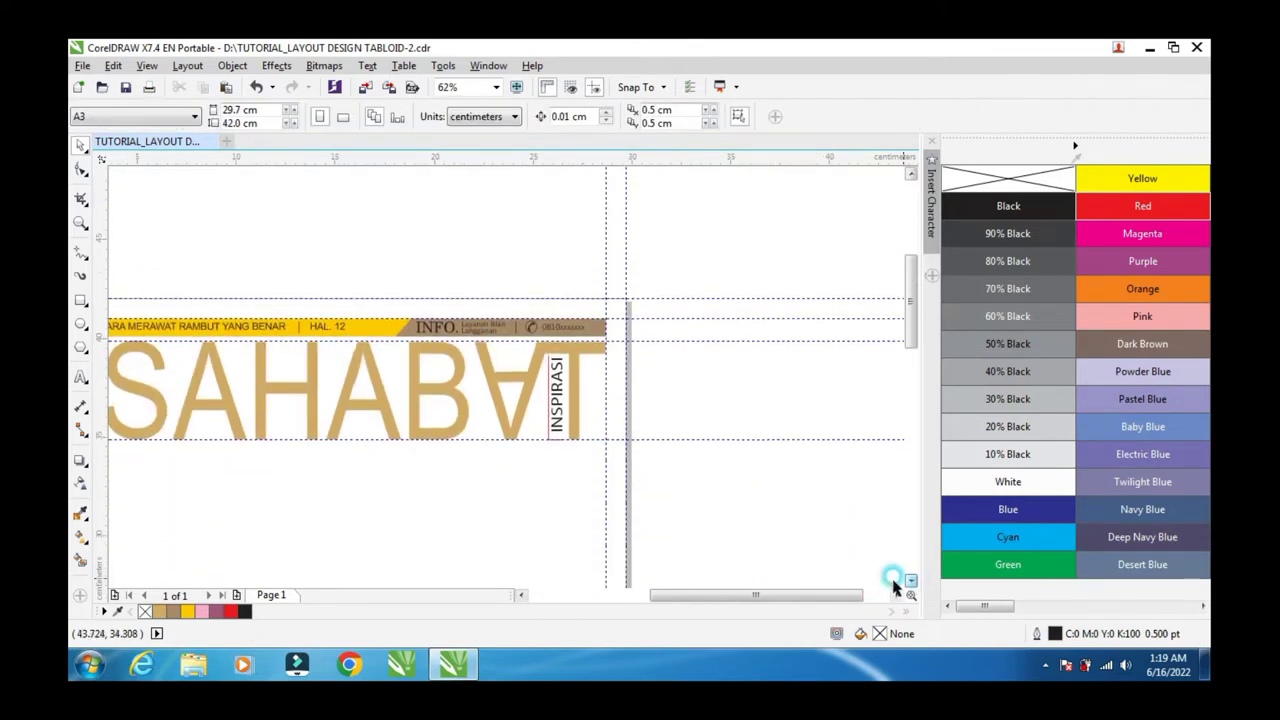
{"action": "left_click", "coordinate": [521, 597]}
{"action": "scroll", "coordinate": [619, 430], "scroll_direction": "up", "scroll_amount": 2}
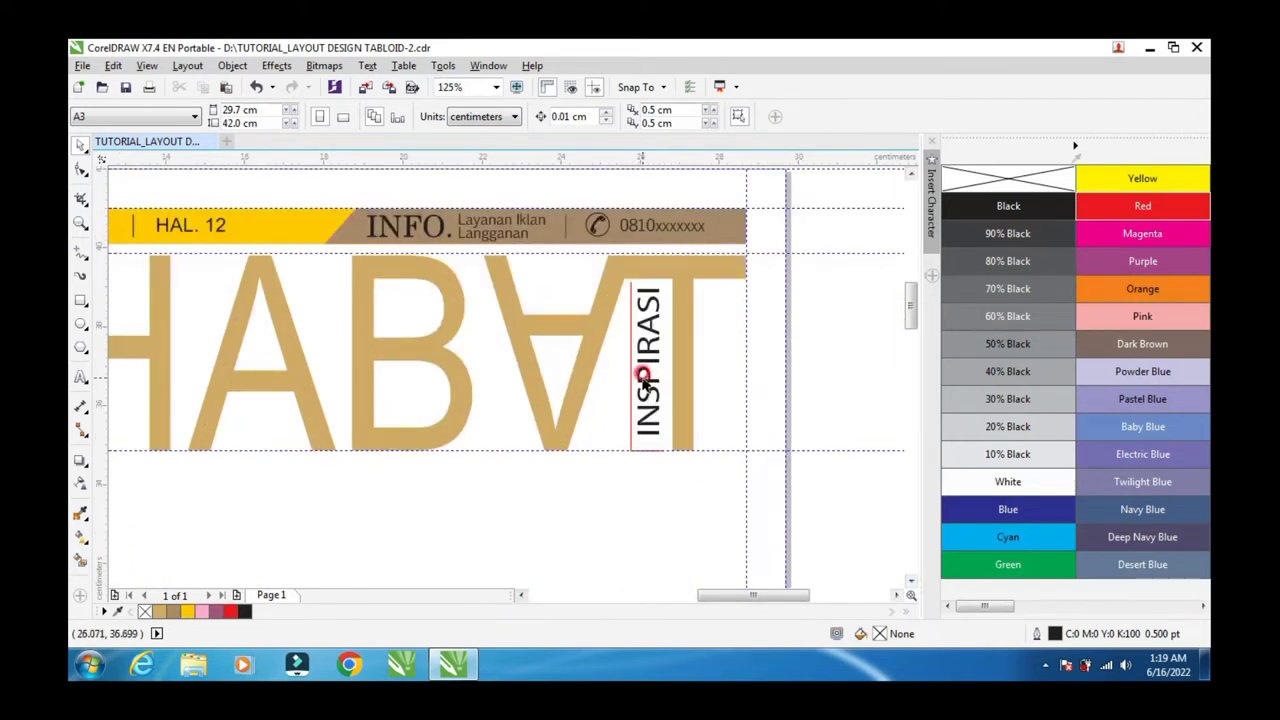
{"action": "left_click", "coordinate": [645, 378]}
{"action": "left_click_drag", "start_coordinate": [627, 366], "coordinate": [571, 334]}
{"action": "left_click", "coordinate": [256, 90]}
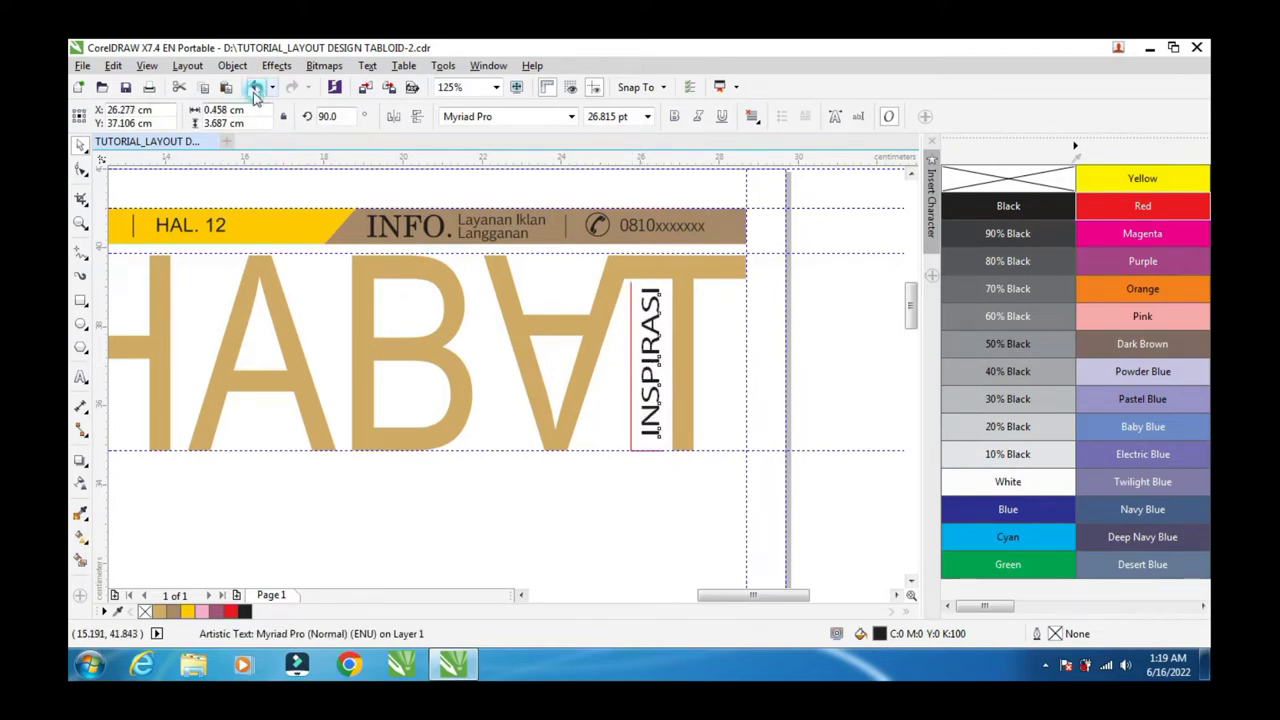
{"action": "left_click", "coordinate": [571, 506]}
Step: Shift the INSPIRASI text slightly towards the T's stem and downwards, to about X 26.32 cm and Y 37.04 cm
{"action": "left_click", "coordinate": [663, 422]}
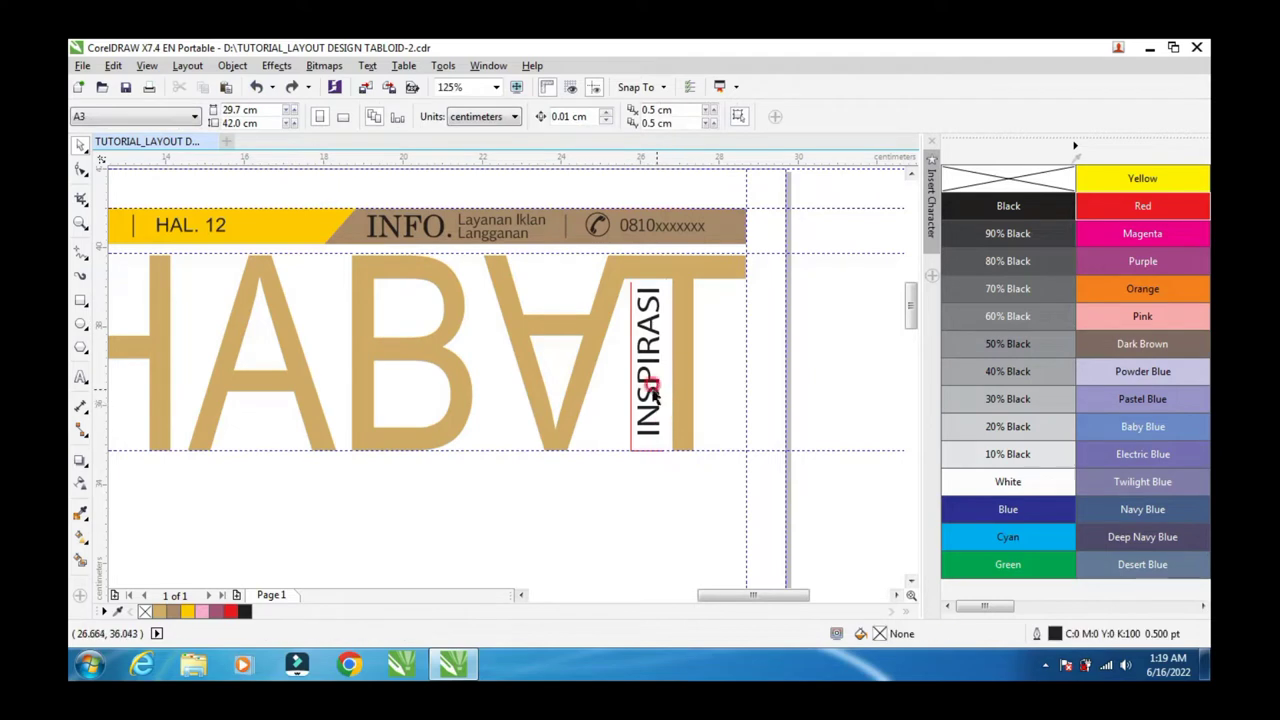
{"action": "left_click", "coordinate": [646, 380]}
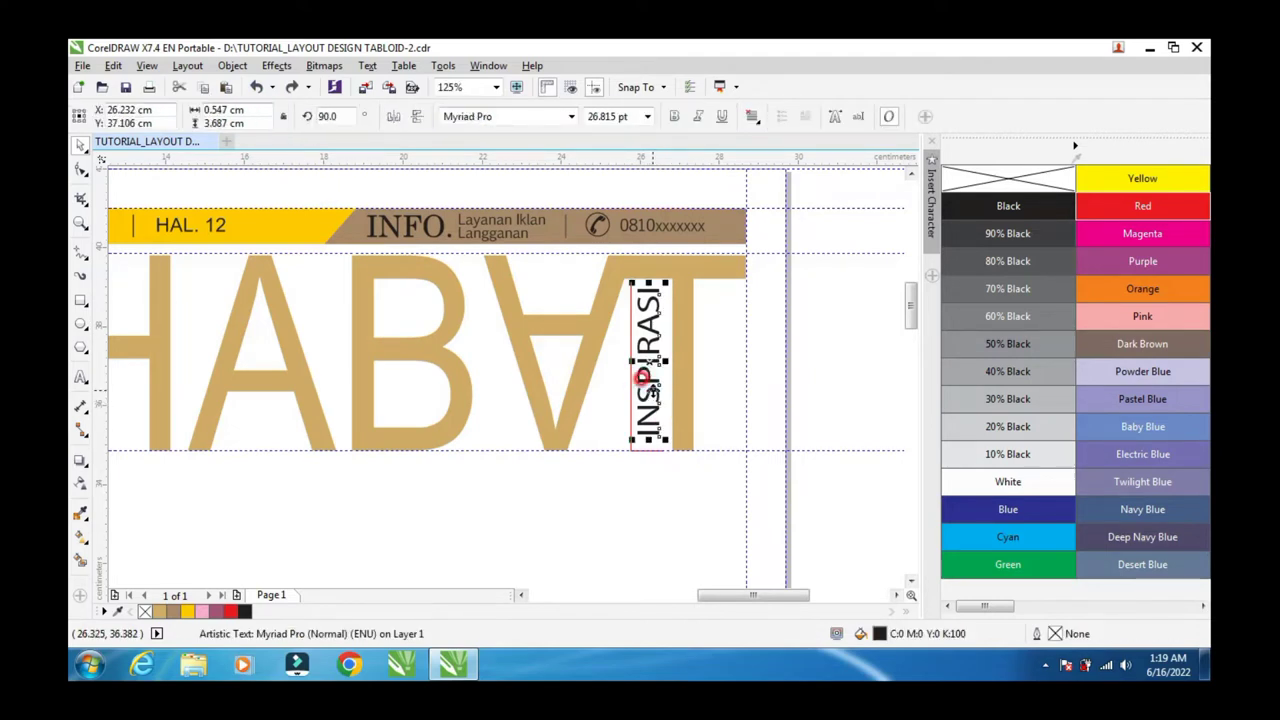
{"action": "left_click_drag", "start_coordinate": [641, 378], "coordinate": [644, 378]}
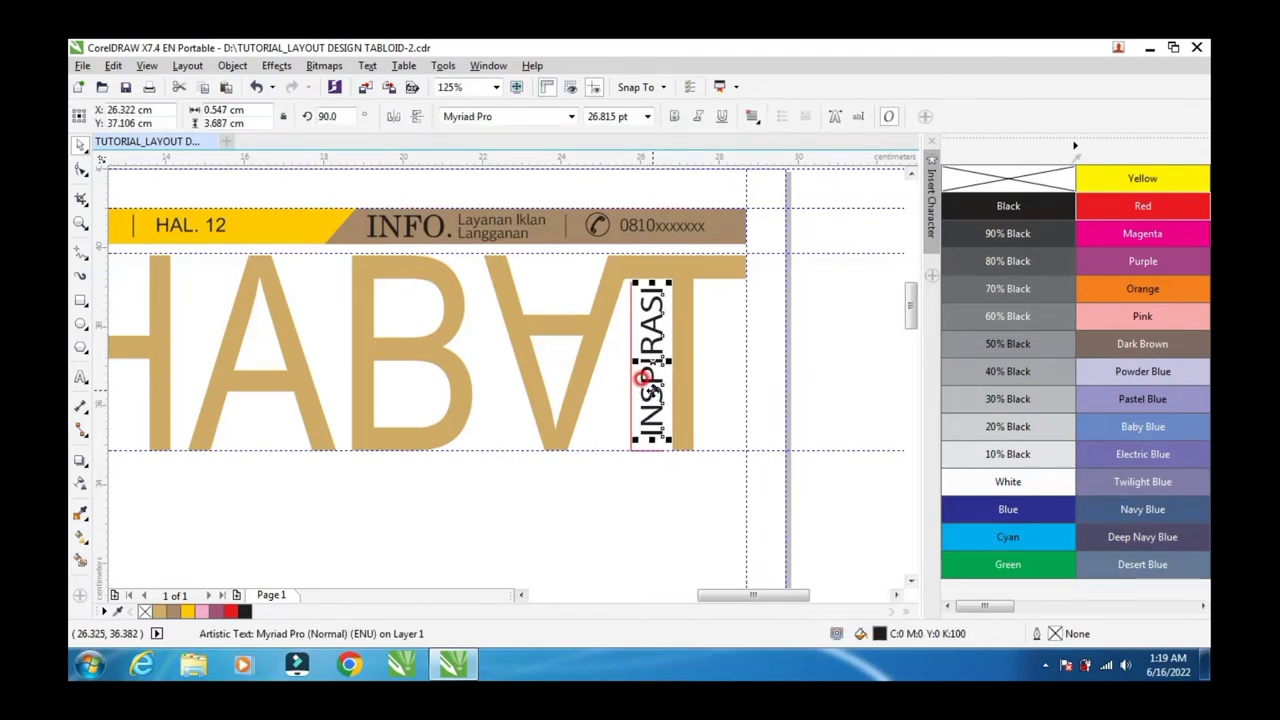
{"action": "left_click", "coordinate": [644, 378]}
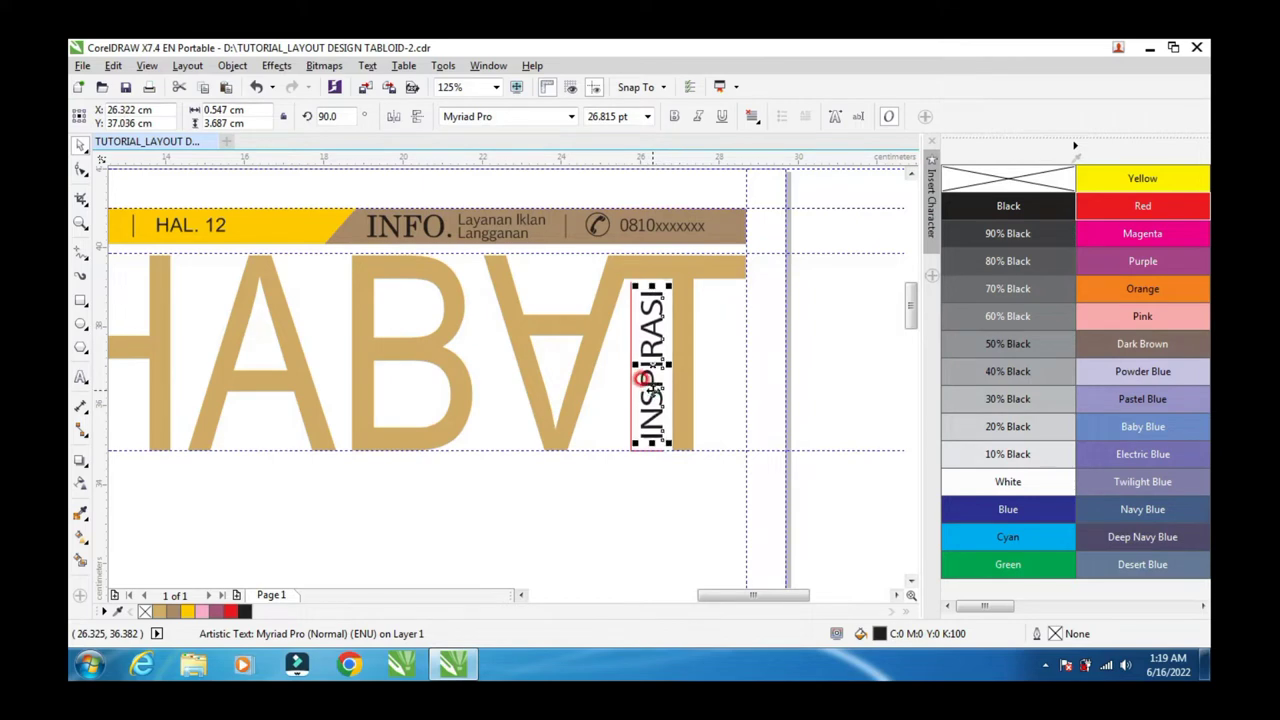
{"action": "left_click", "coordinate": [643, 471]}
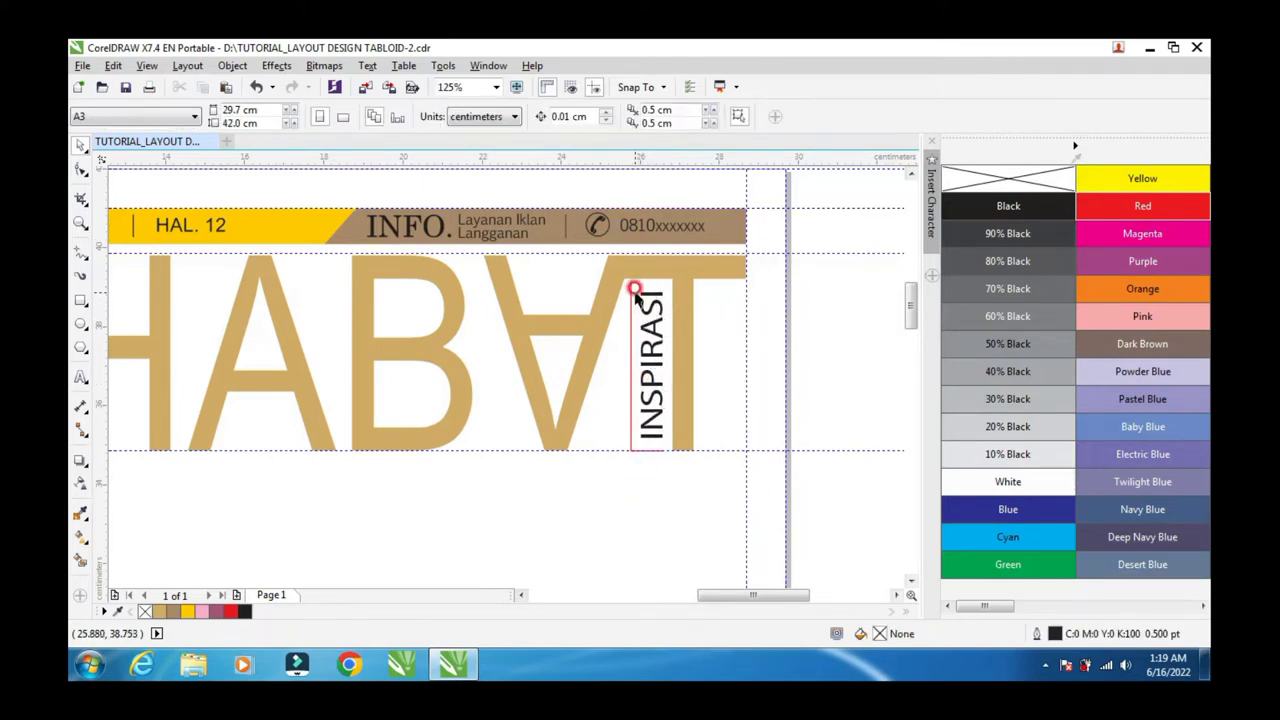
Step: Move the upper end node of the red L-shaped line up to the T's crossbar, making the line about 4.34 cm tall
{"action": "scroll", "coordinate": [634, 290], "scroll_direction": "up", "scroll_amount": 2}
{"action": "scroll", "coordinate": [631, 285], "scroll_direction": "up", "scroll_amount": 2}
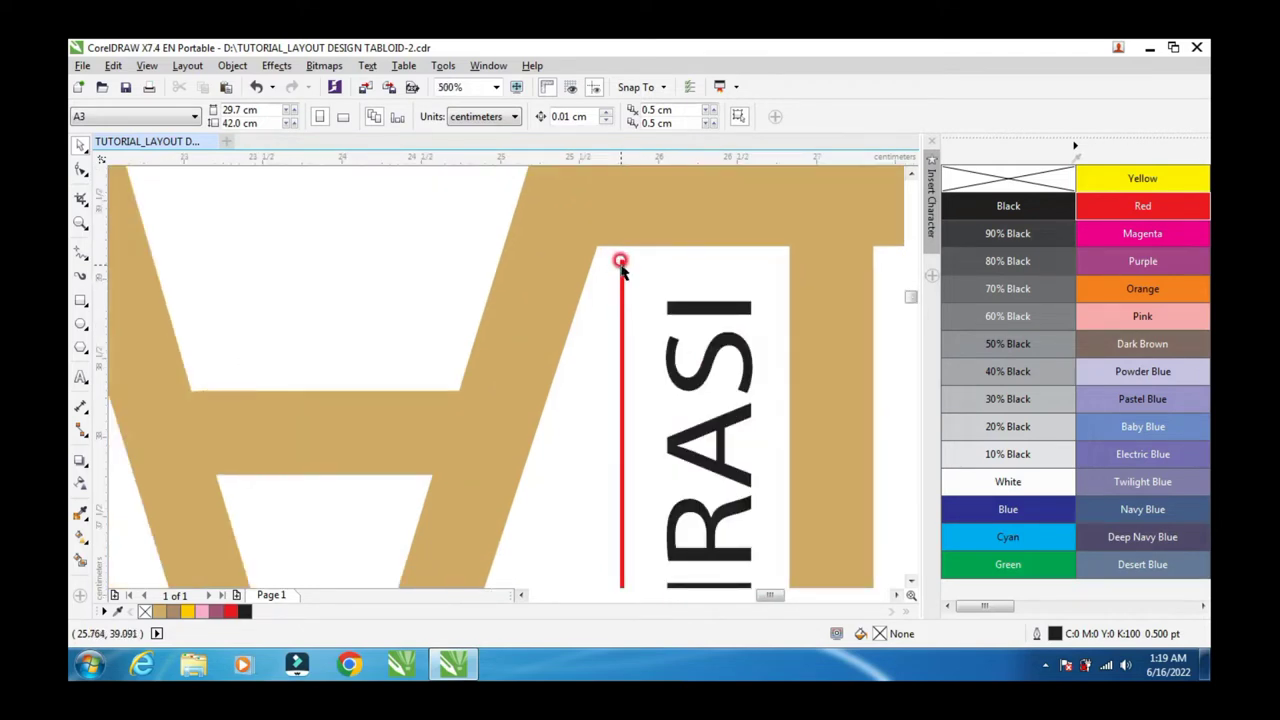
{"action": "left_click", "coordinate": [620, 262]}
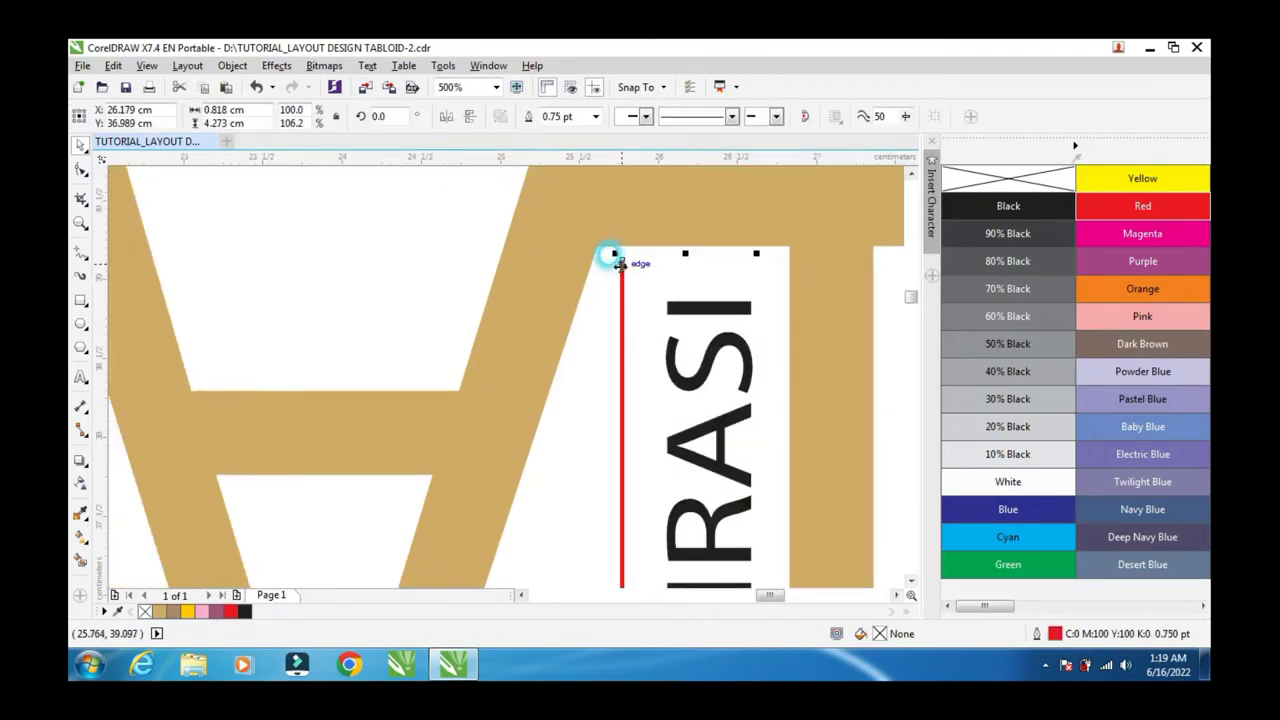
{"action": "left_click", "coordinate": [83, 173]}
{"action": "left_click", "coordinate": [621, 260]}
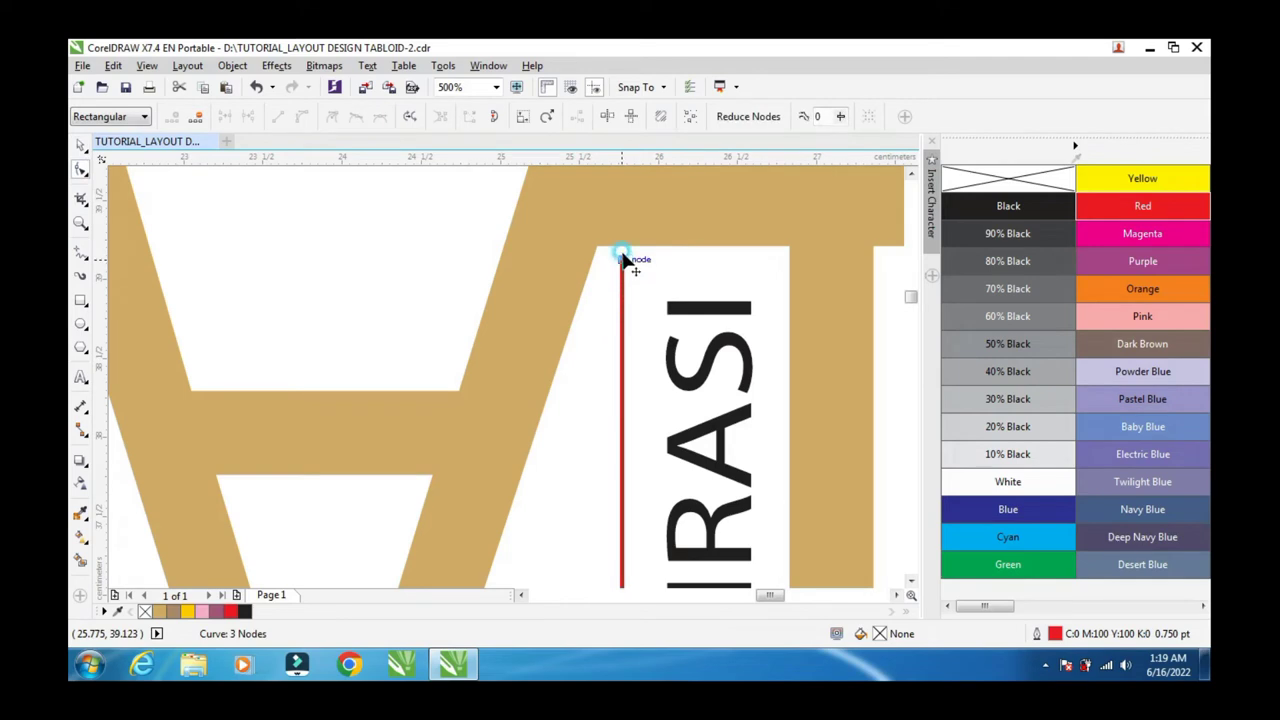
{"action": "left_click_drag", "start_coordinate": [621, 256], "coordinate": [621, 251]}
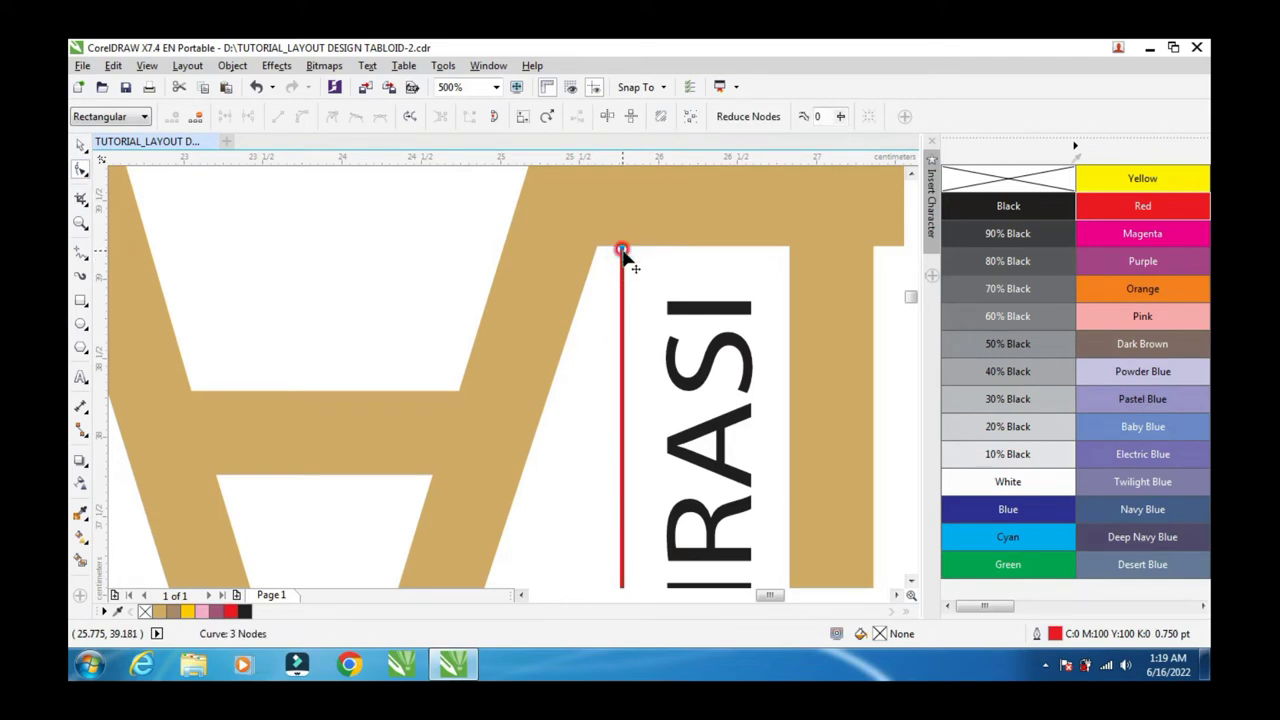
{"action": "left_click", "coordinate": [83, 146]}
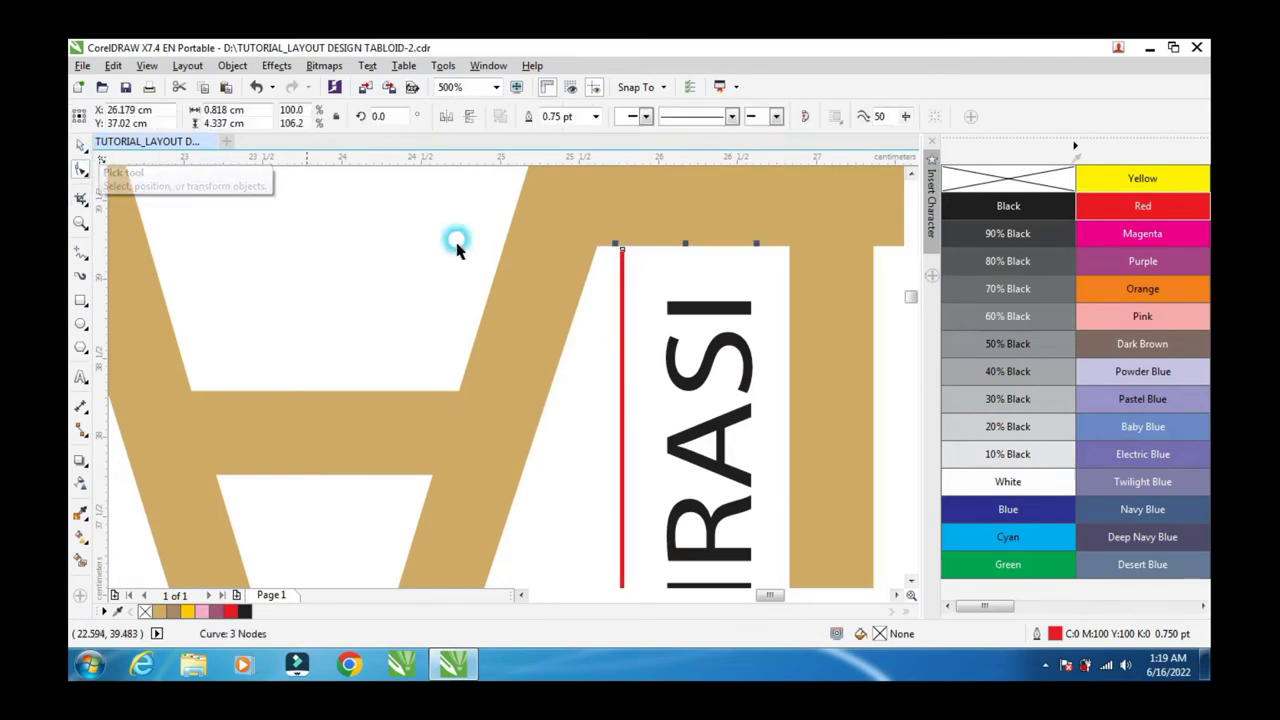
Step: Check the whole masthead in a full-screen preview and return to the drawing
{"action": "scroll", "coordinate": [557, 280], "scroll_direction": "down", "scroll_amount": 1}
{"action": "scroll", "coordinate": [560, 300], "scroll_direction": "down", "scroll_amount": 1}
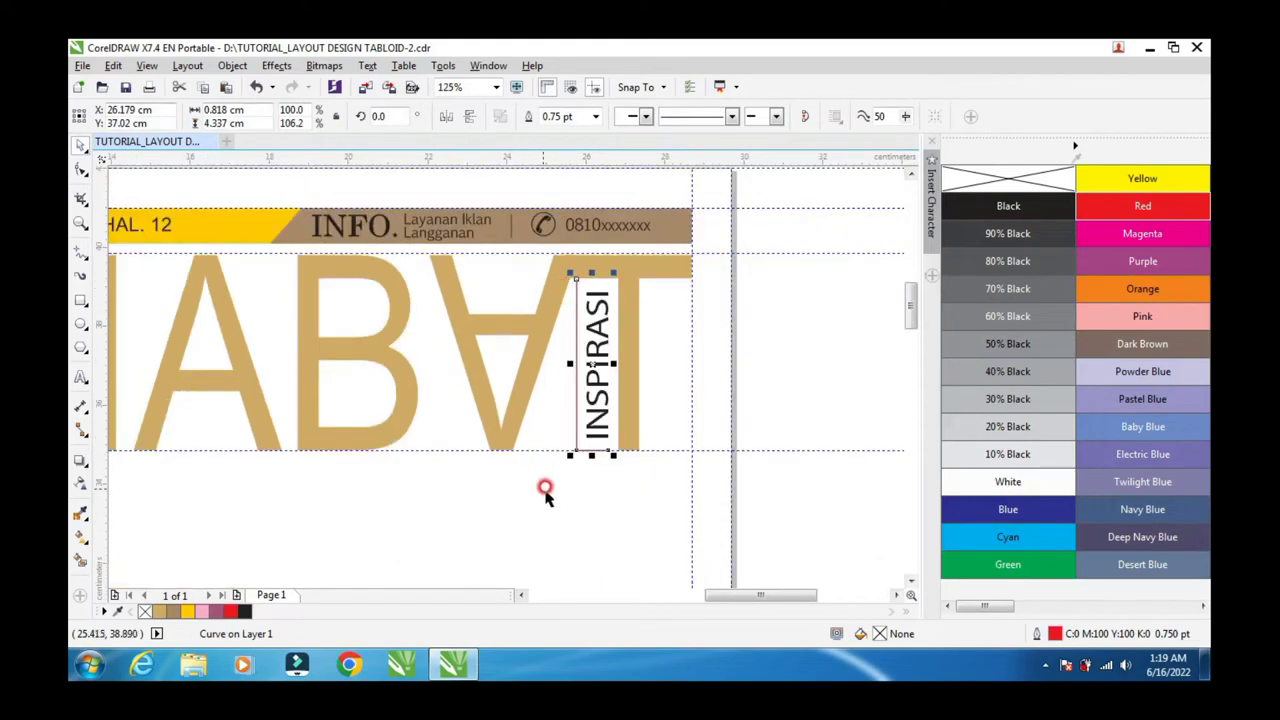
{"action": "scroll", "coordinate": [523, 597], "scroll_direction": "left", "scroll_amount": 2}
{"action": "scroll", "coordinate": [554, 540], "scroll_direction": "down", "scroll_amount": 1}
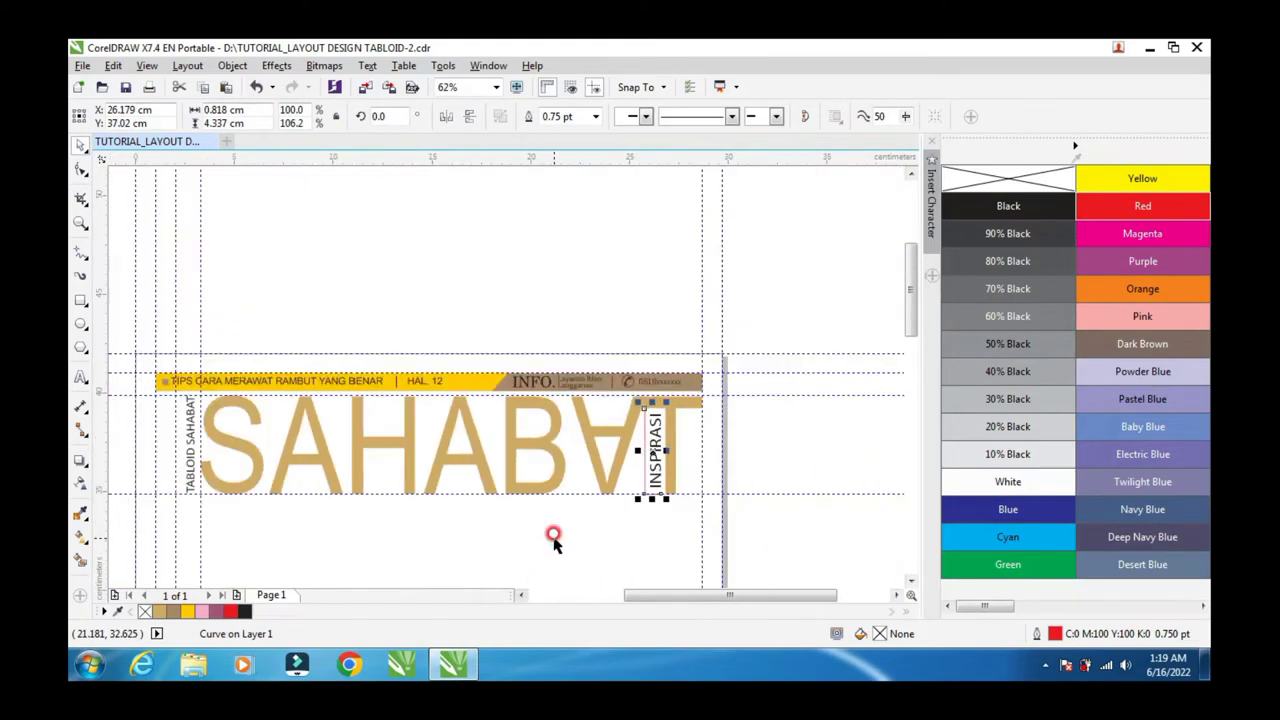
{"action": "left_click", "coordinate": [451, 314]}
{"action": "right_click", "coordinate": [436, 272]}
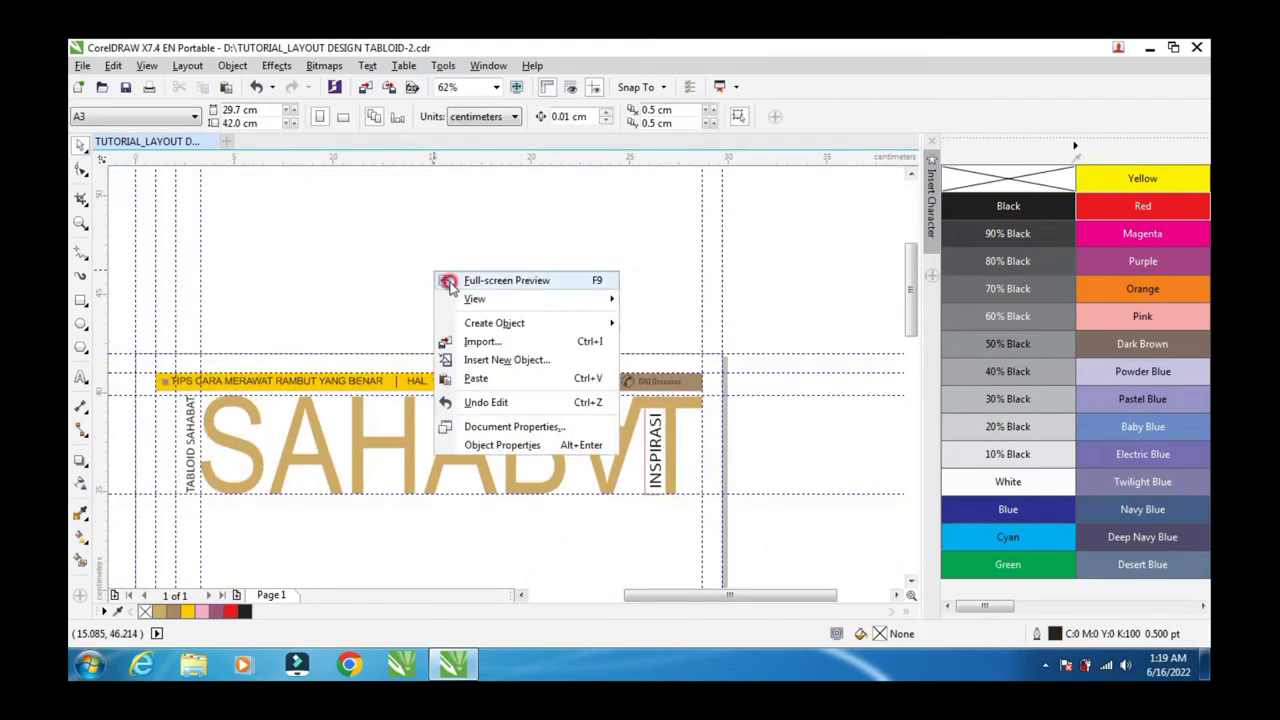
{"action": "left_click", "coordinate": [449, 281]}
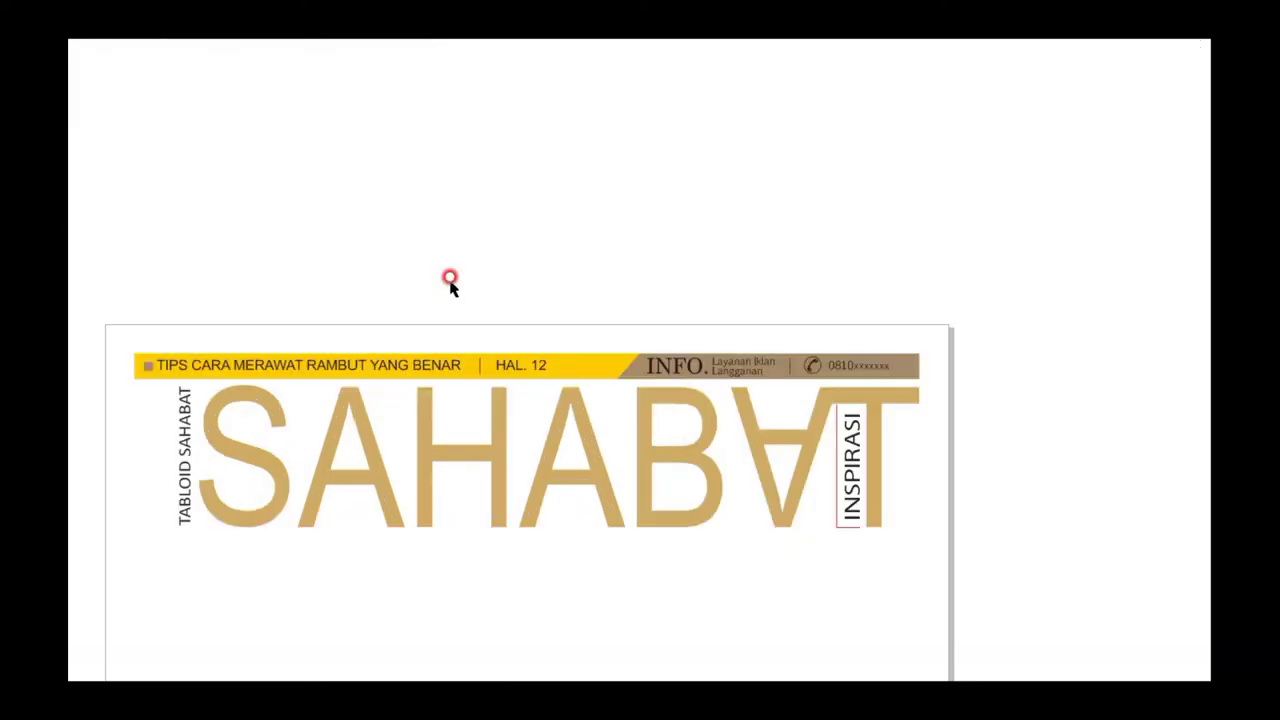
{"action": "left_click", "coordinate": [450, 285]}
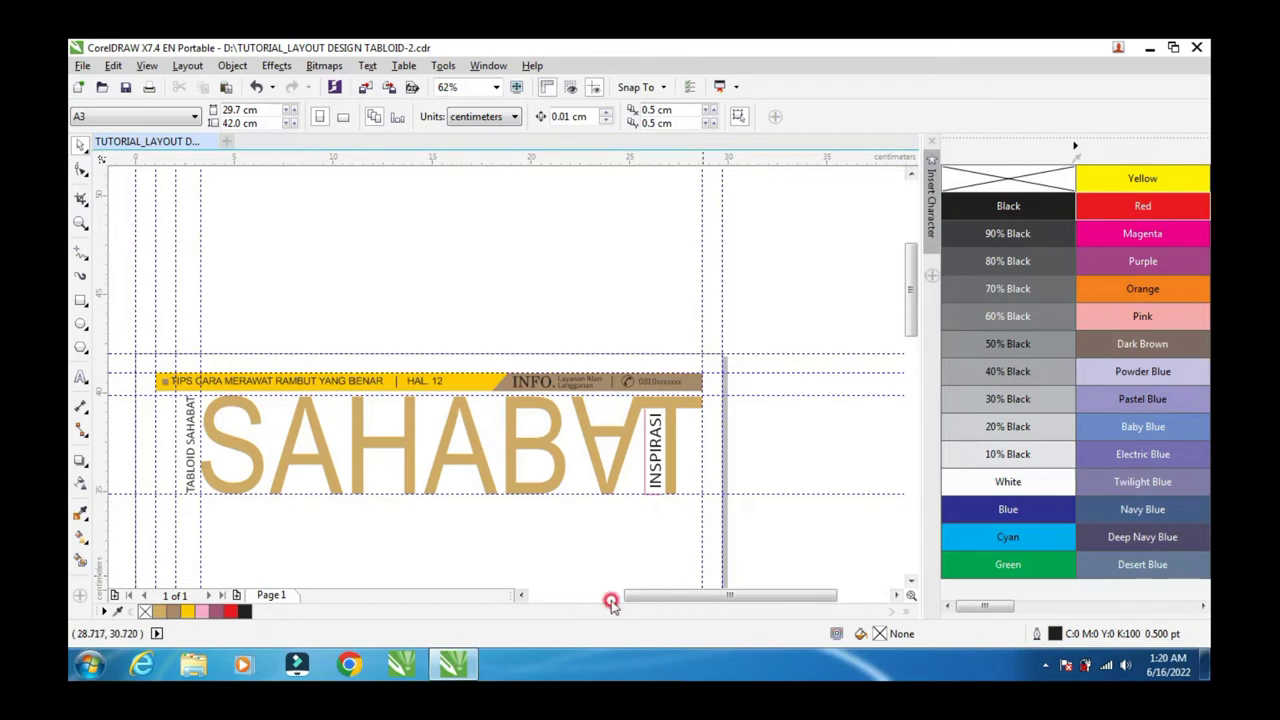
Step: Draw a narrow vertical rectangle about 0.98 cm wide and 9.41 cm tall between the guidelines beside the TABLOID SAHABAT text, starting at the yellow bar
{"action": "scroll", "coordinate": [910, 590], "scroll_direction": "down", "scroll_amount": 2}
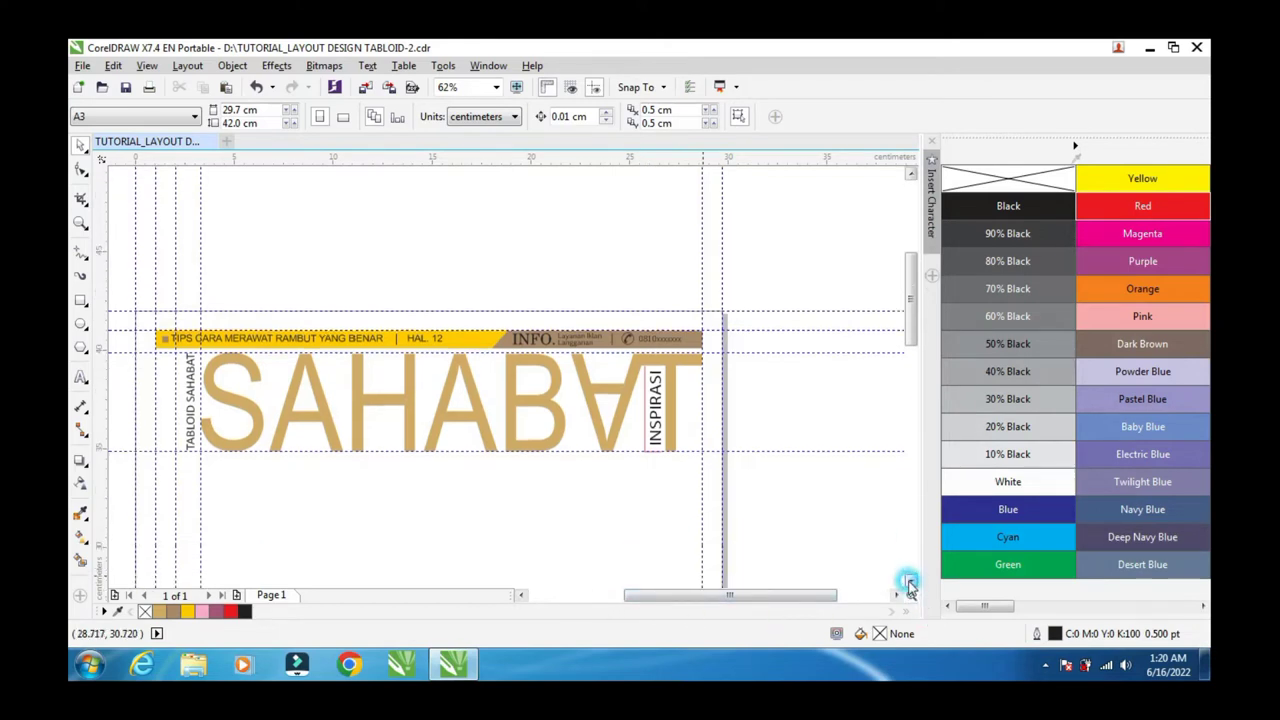
{"action": "left_click", "coordinate": [521, 597]}
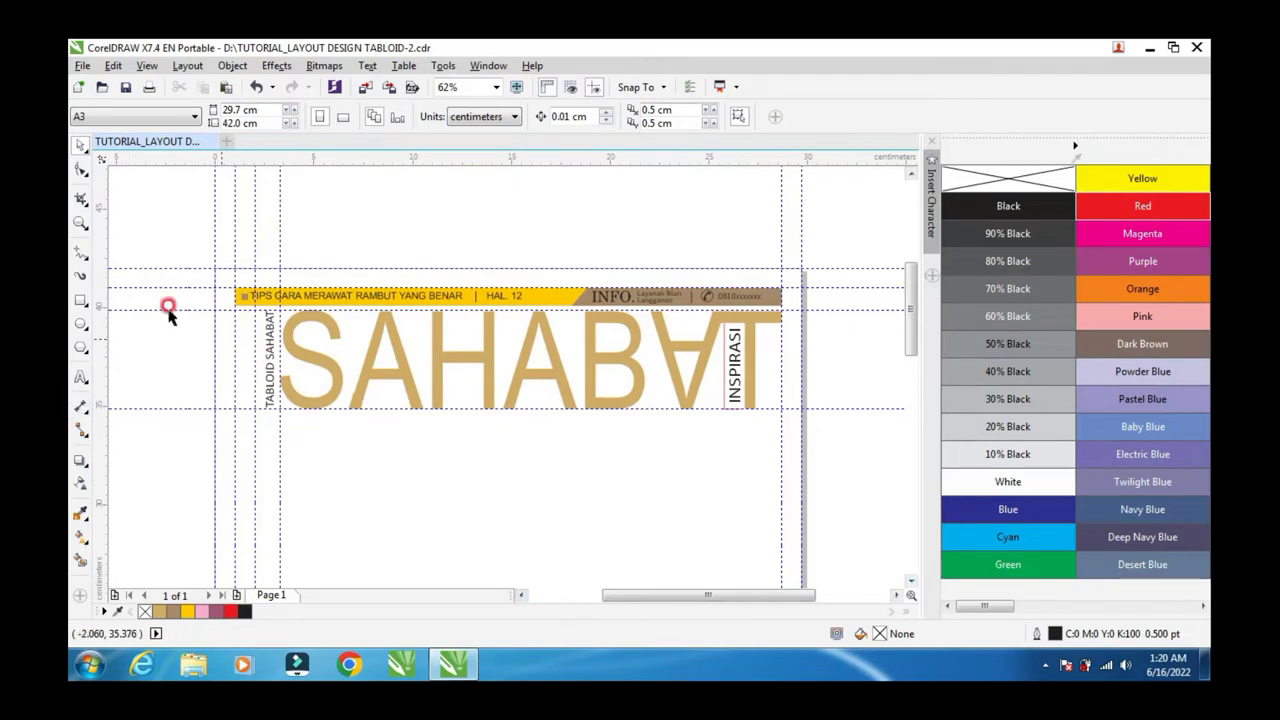
{"action": "left_click", "coordinate": [80, 301]}
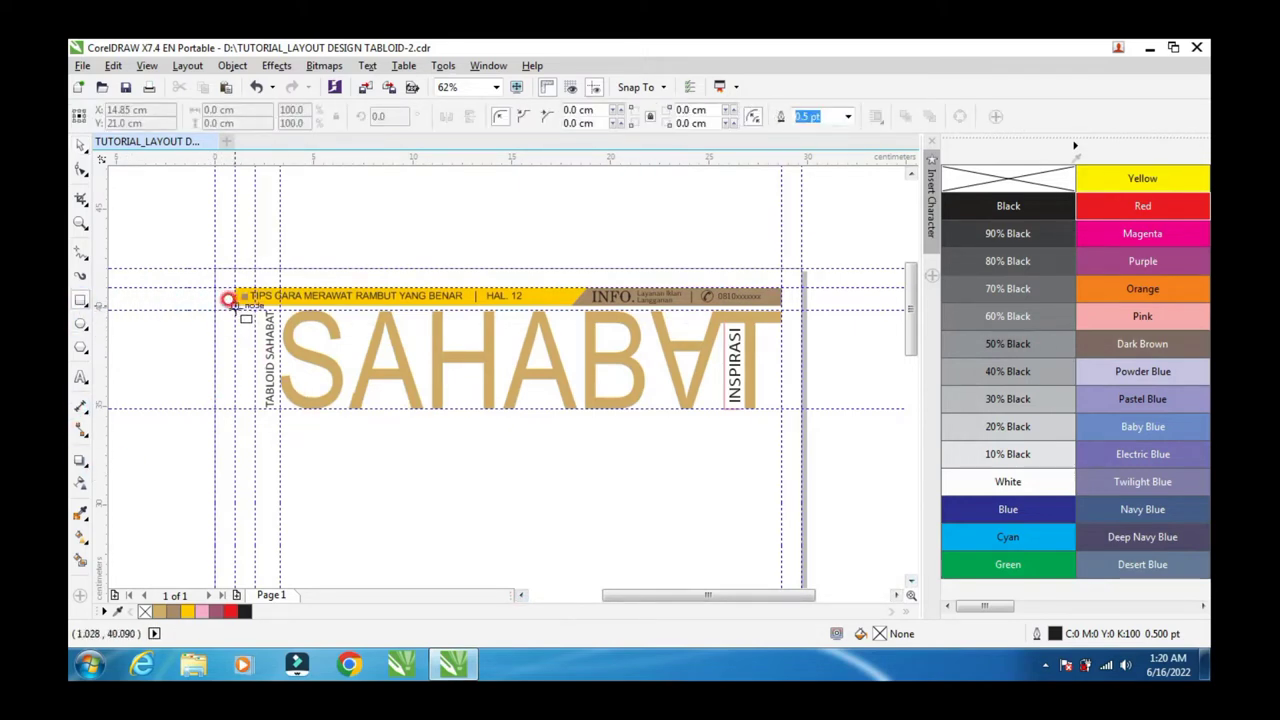
{"action": "left_click_drag", "start_coordinate": [230, 300], "coordinate": [255, 497]}
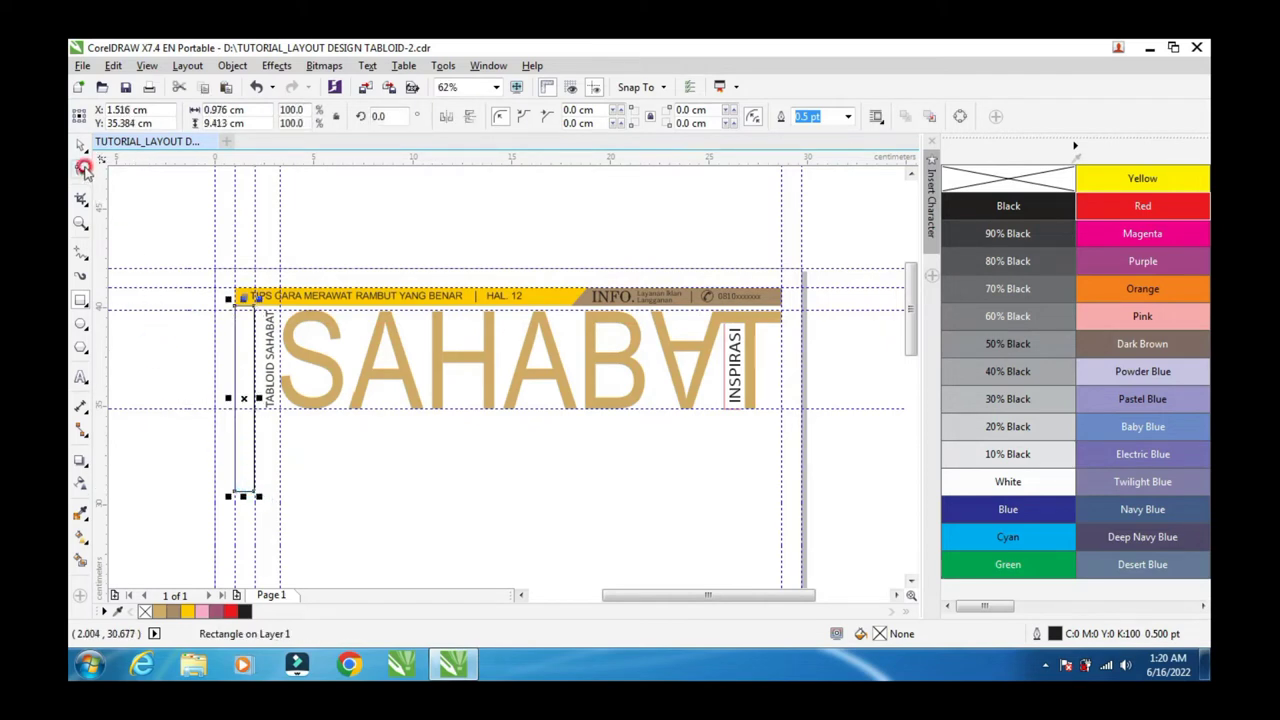
Step: Widen the vertical rectangle to about 1.04 cm so its inner side meets the guideline next to the TABLOID SAHABAT text
{"action": "left_click", "coordinate": [80, 222]}
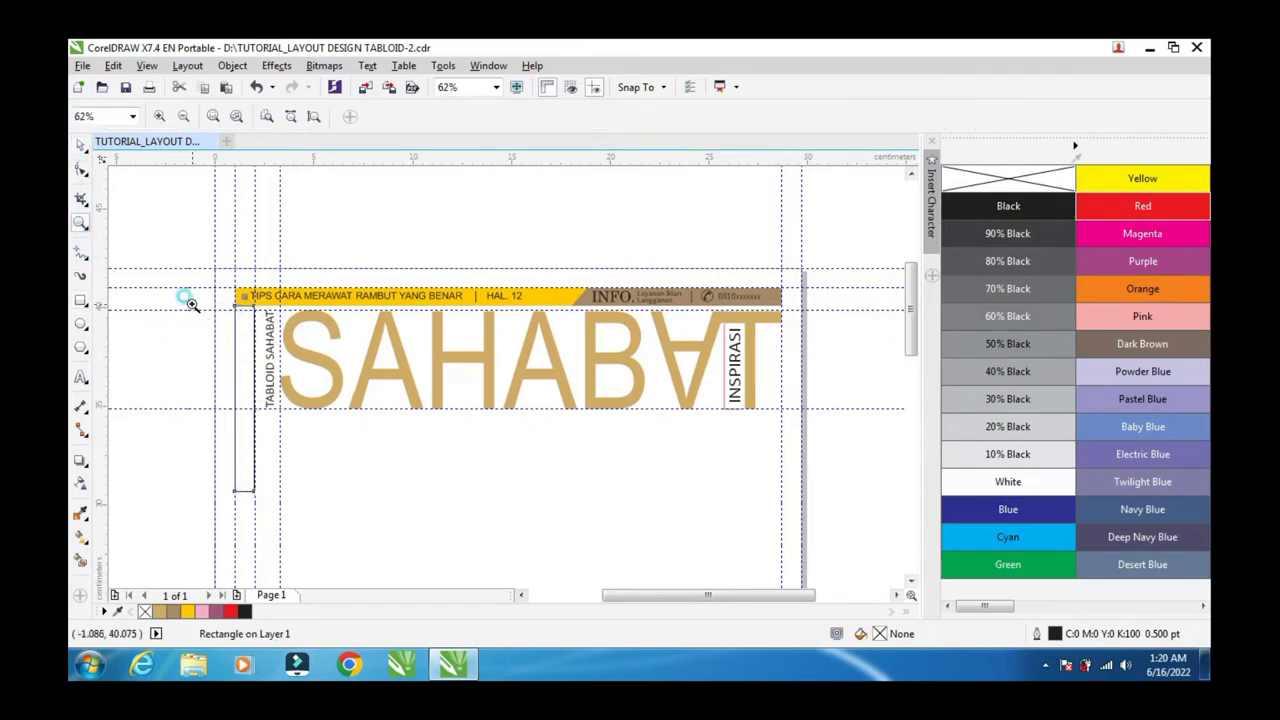
{"action": "left_click_drag", "start_coordinate": [190, 303], "coordinate": [302, 402]}
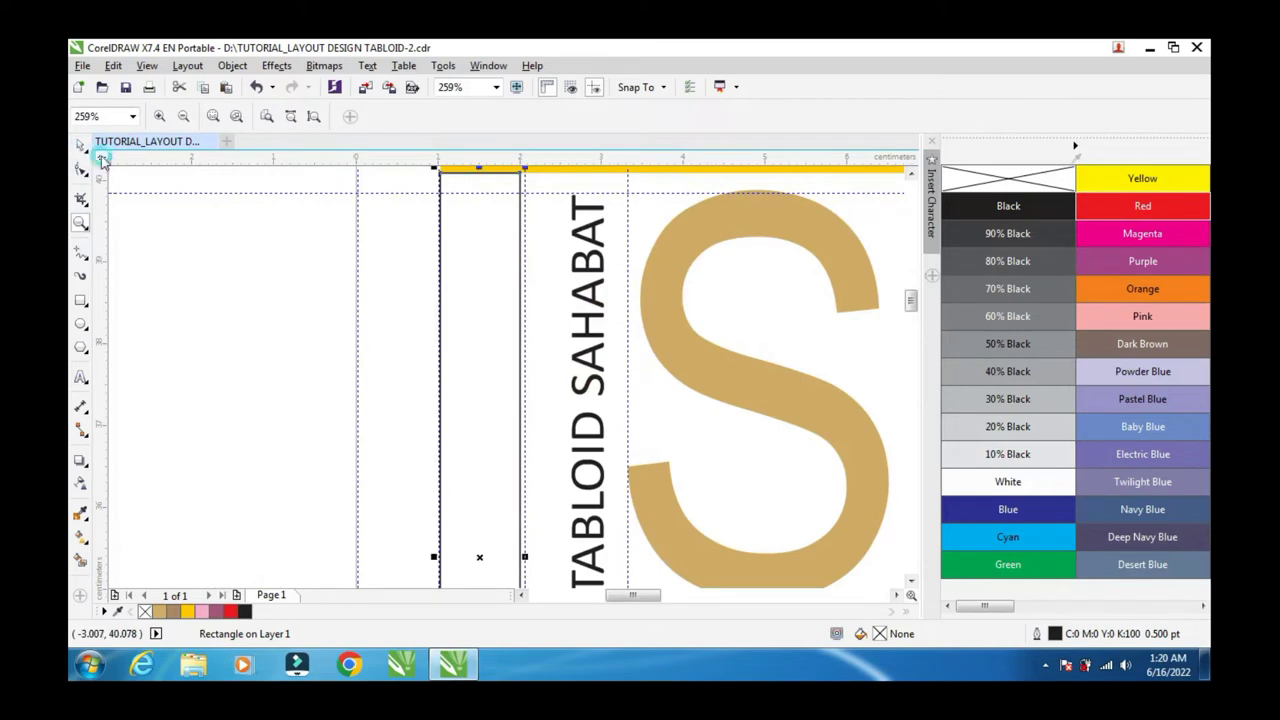
{"action": "key", "text": "space"}
{"action": "scroll", "coordinate": [426, 552], "scroll_direction": "up", "scroll_amount": 1}
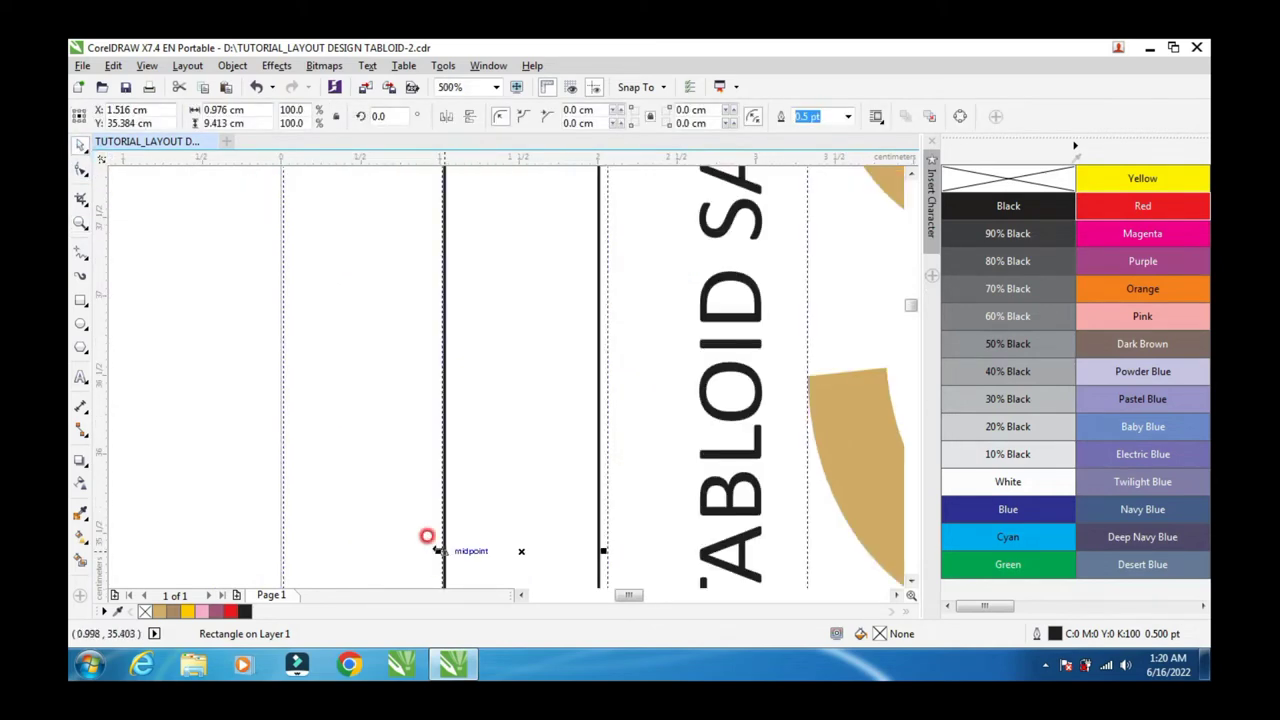
{"action": "left_click_drag", "start_coordinate": [436, 549], "coordinate": [432, 550]}
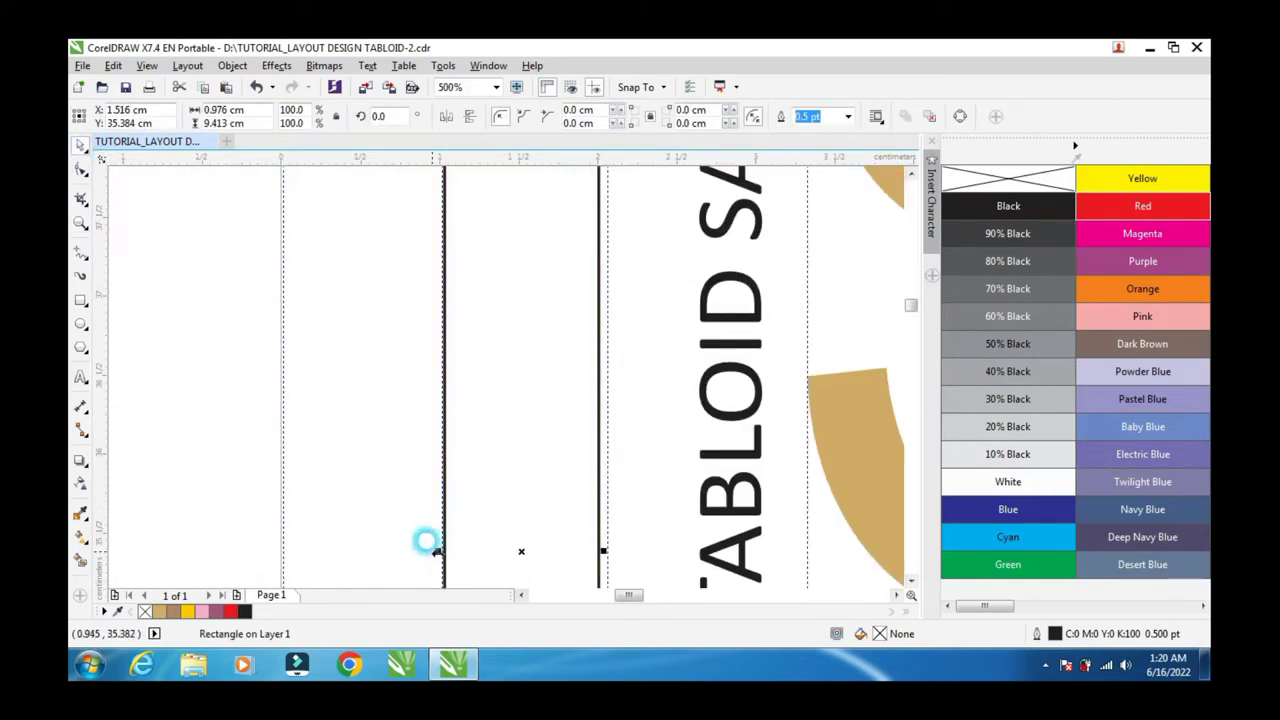
{"action": "left_click_drag", "start_coordinate": [606, 551], "coordinate": [614, 551]}
{"action": "scroll", "coordinate": [584, 492], "scroll_direction": "down", "scroll_amount": 1}
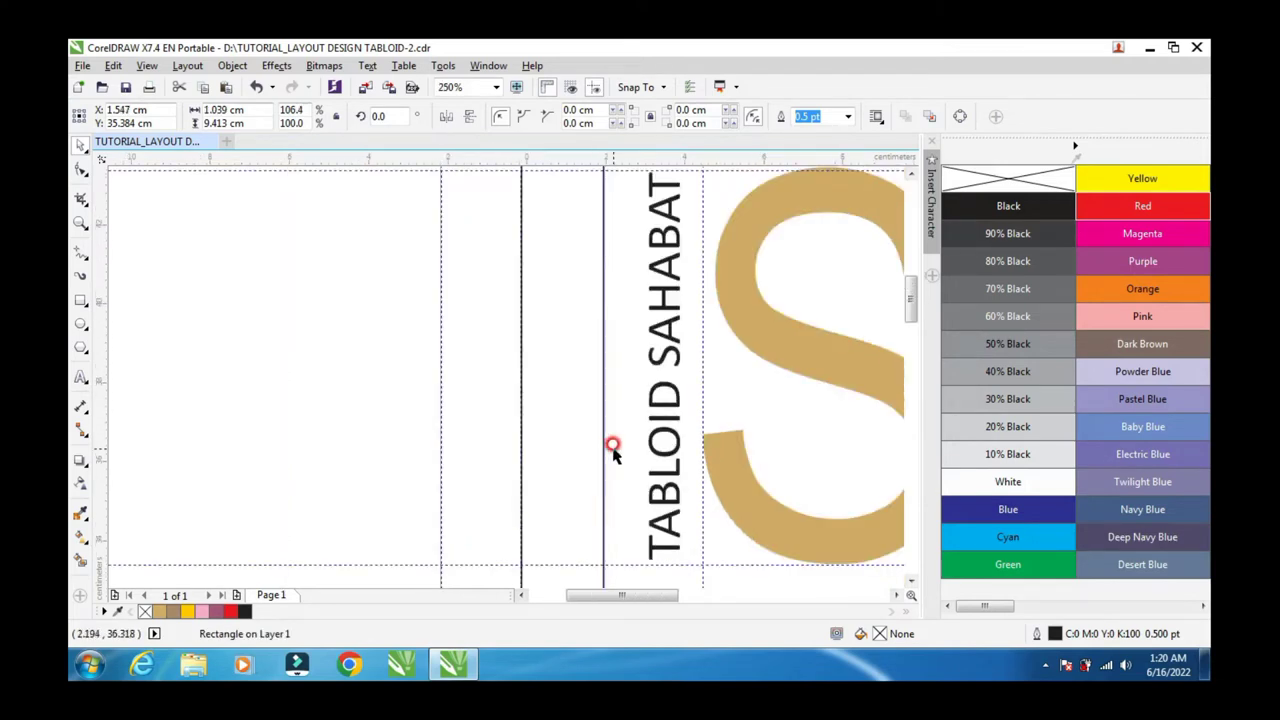
Step: Stretch the vertical rectangle beside TABLOID SAHABAT down to the bottom margin guideline, making it about 39.05 cm tall
{"action": "scroll", "coordinate": [606, 444], "scroll_direction": "down", "scroll_amount": 1}
{"action": "scroll", "coordinate": [593, 310], "scroll_direction": "up", "scroll_amount": 1}
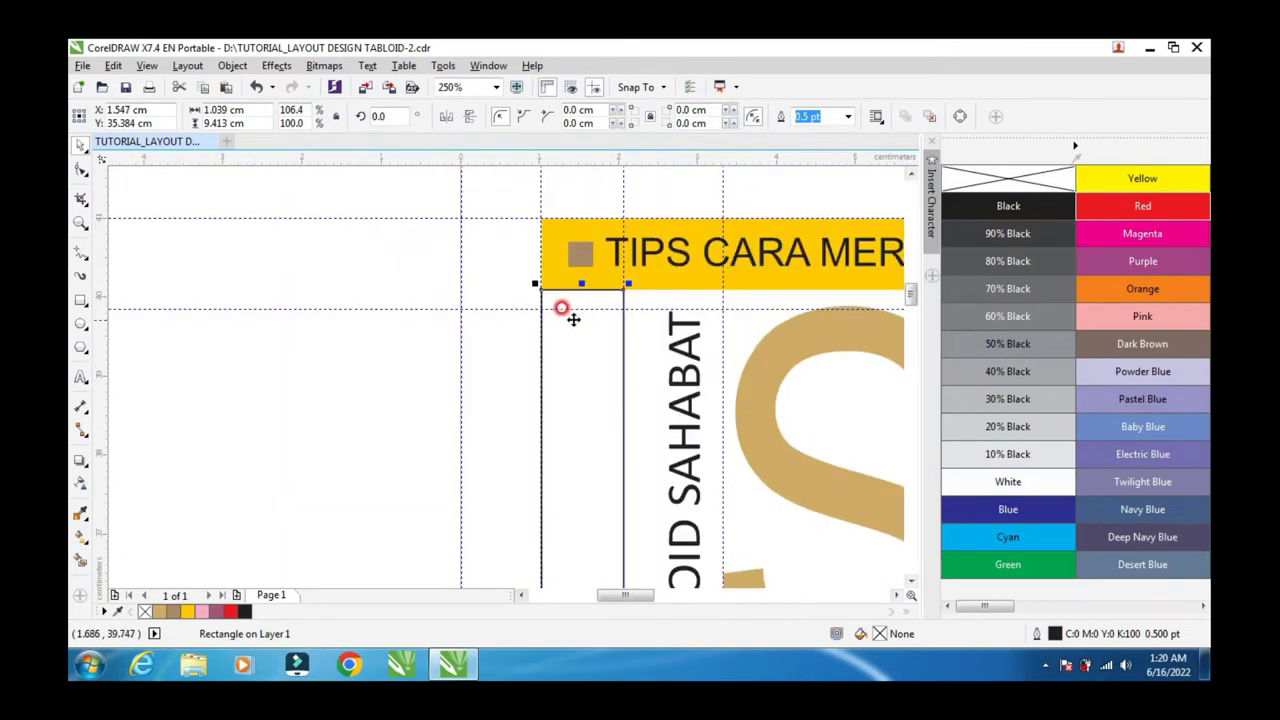
{"action": "scroll", "coordinate": [571, 316], "scroll_direction": "up", "scroll_amount": 1}
{"action": "scroll", "coordinate": [562, 313], "scroll_direction": "down", "scroll_amount": 2}
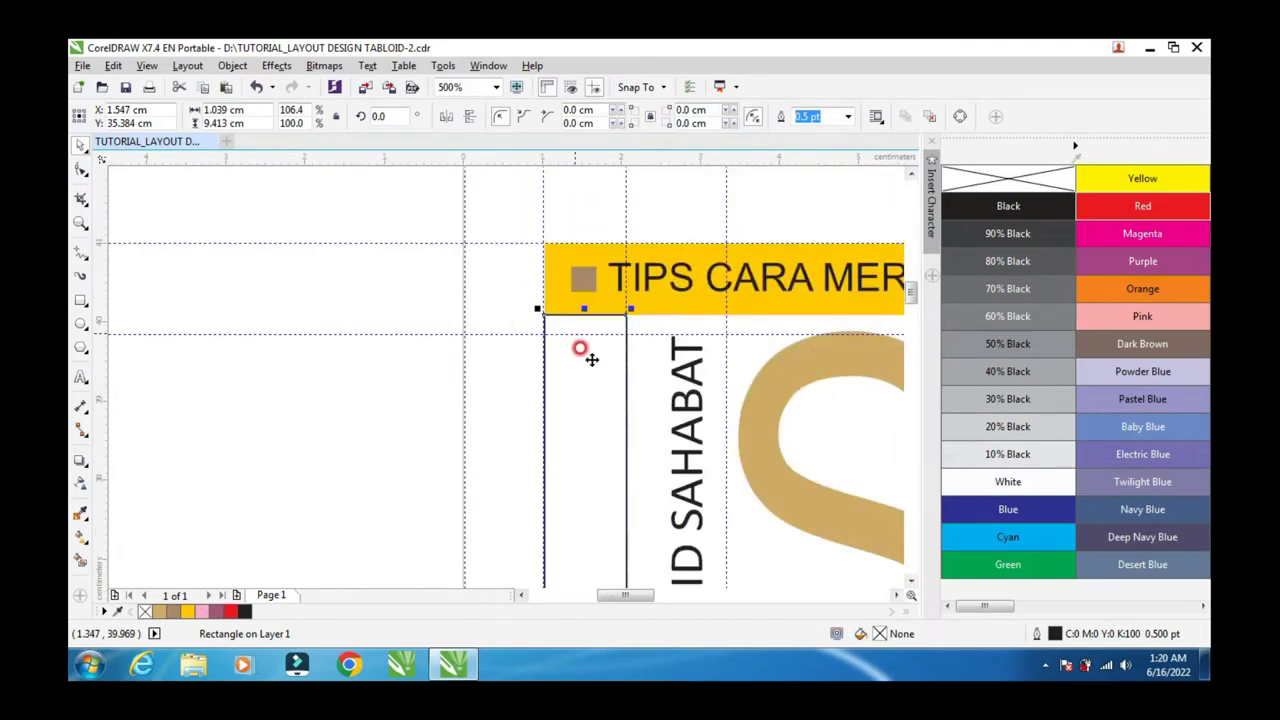
{"action": "scroll", "coordinate": [551, 423], "scroll_direction": "down", "scroll_amount": 1}
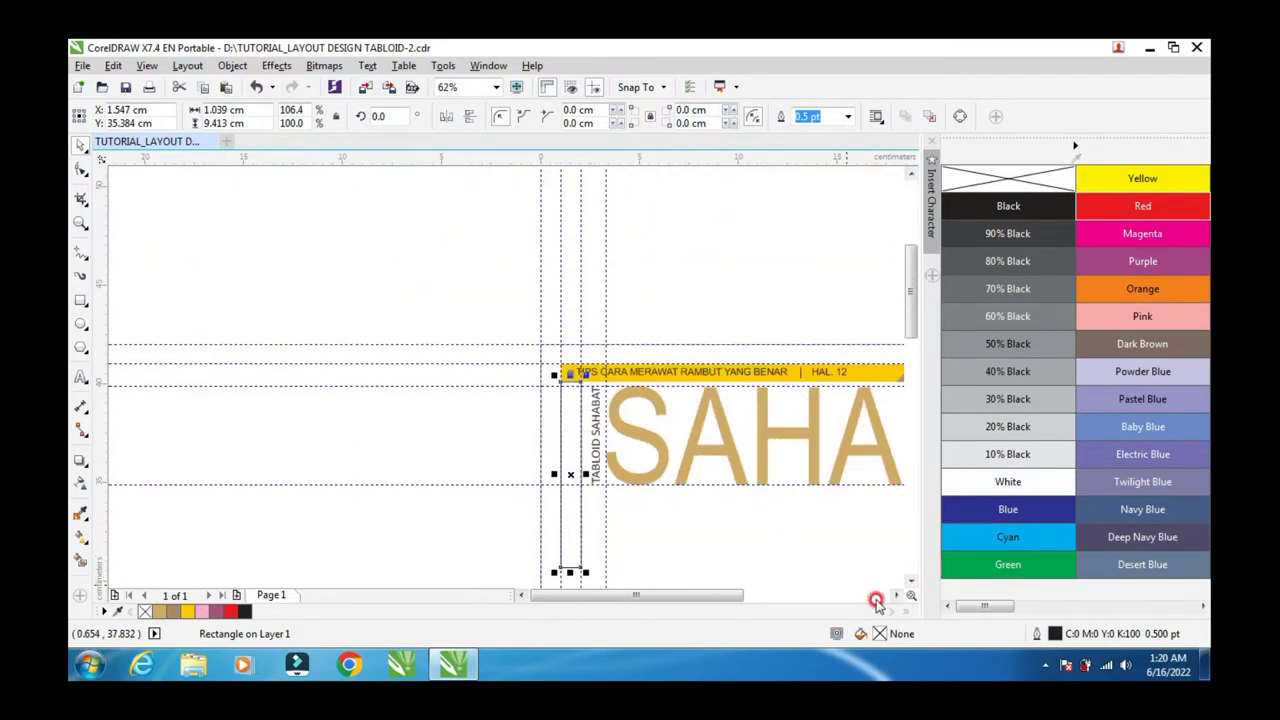
{"action": "left_click", "coordinate": [911, 581]}
{"action": "scroll", "coordinate": [836, 534], "scroll_direction": "down", "scroll_amount": 3}
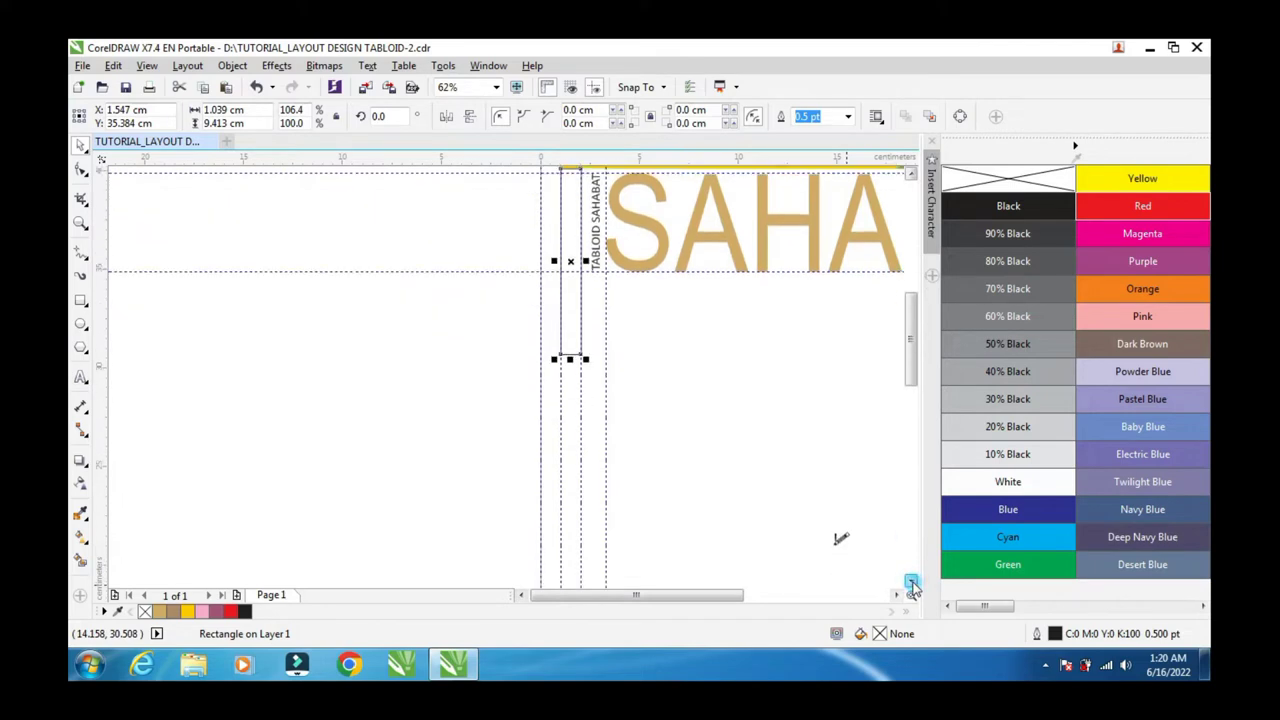
{"action": "left_click", "coordinate": [595, 340]}
{"action": "left_click_drag", "start_coordinate": [593, 338], "coordinate": [560, 280]}
{"action": "left_click_drag", "start_coordinate": [582, 557], "coordinate": [580, 523]}
{"action": "scroll", "coordinate": [637, 500], "scroll_direction": "down", "scroll_amount": 2}
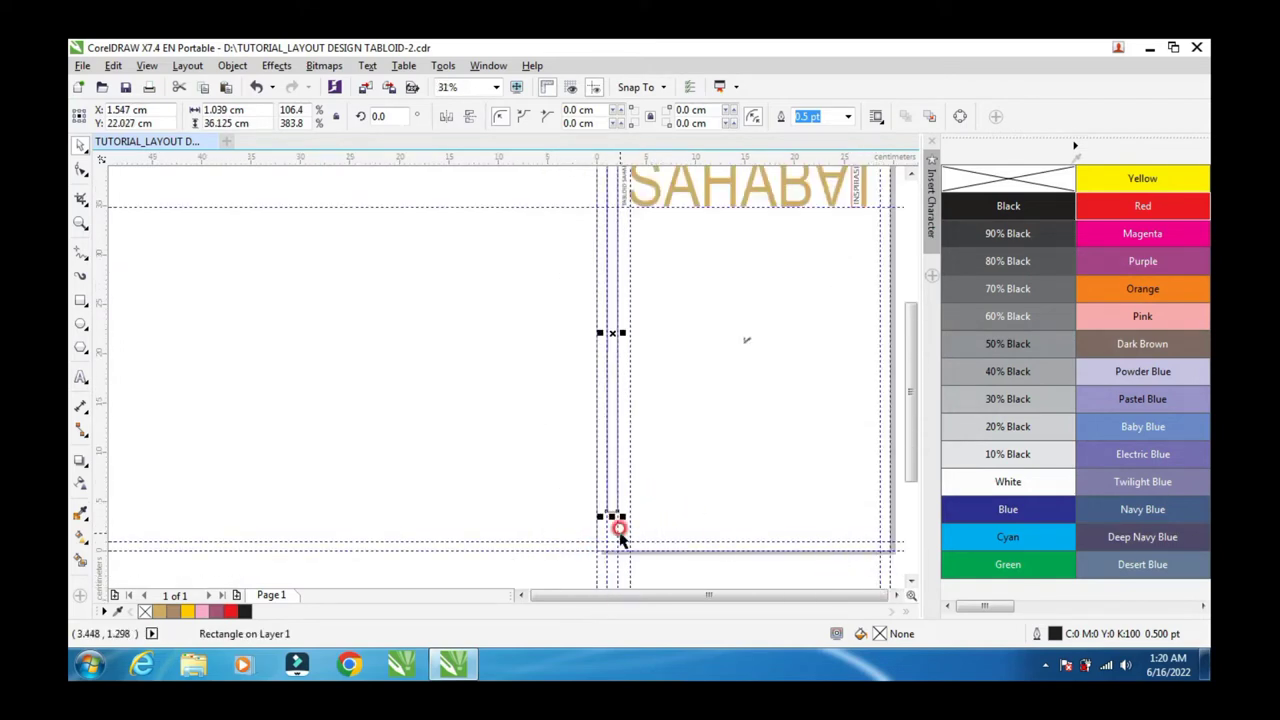
{"action": "scroll", "coordinate": [615, 516], "scroll_direction": "up", "scroll_amount": 2}
{"action": "left_click_drag", "start_coordinate": [603, 494], "coordinate": [611, 553]}
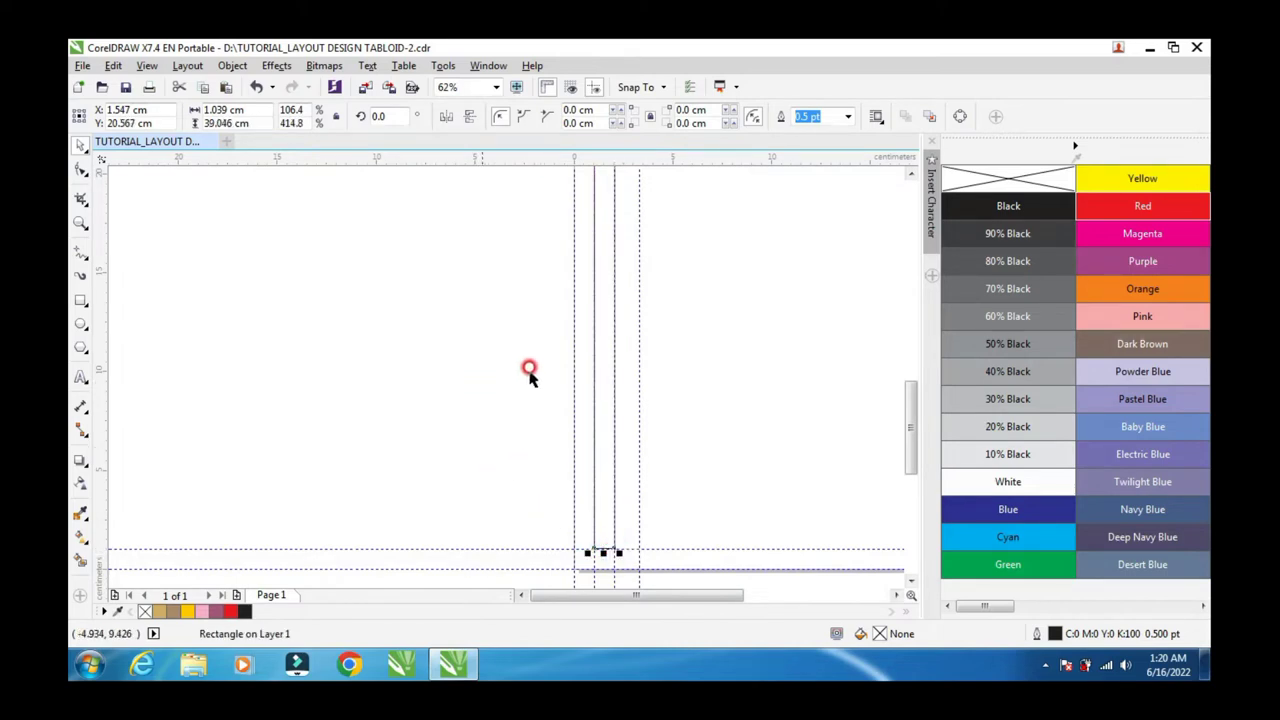
Step: Try Light Yellow and Light Orange as fill colours for the tall vertical rectangle
{"action": "left_click", "coordinate": [1022, 608]}
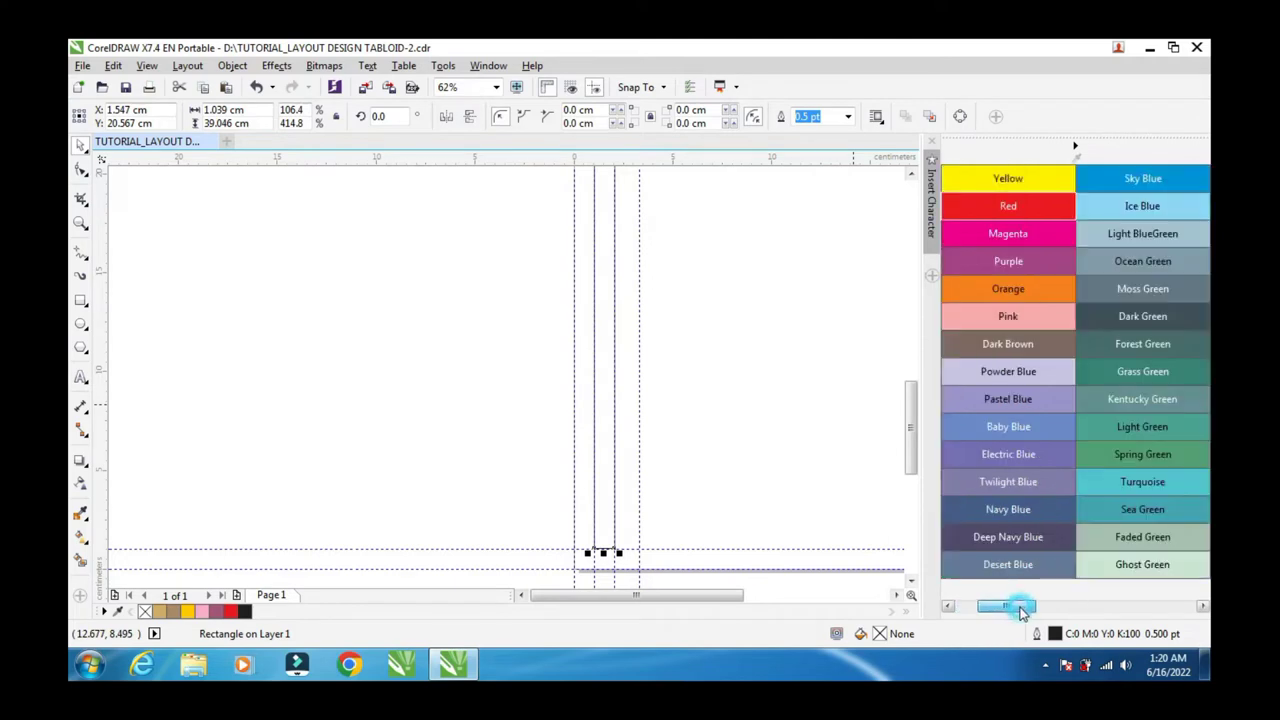
{"action": "left_click_drag", "start_coordinate": [1022, 610], "coordinate": [1062, 609]}
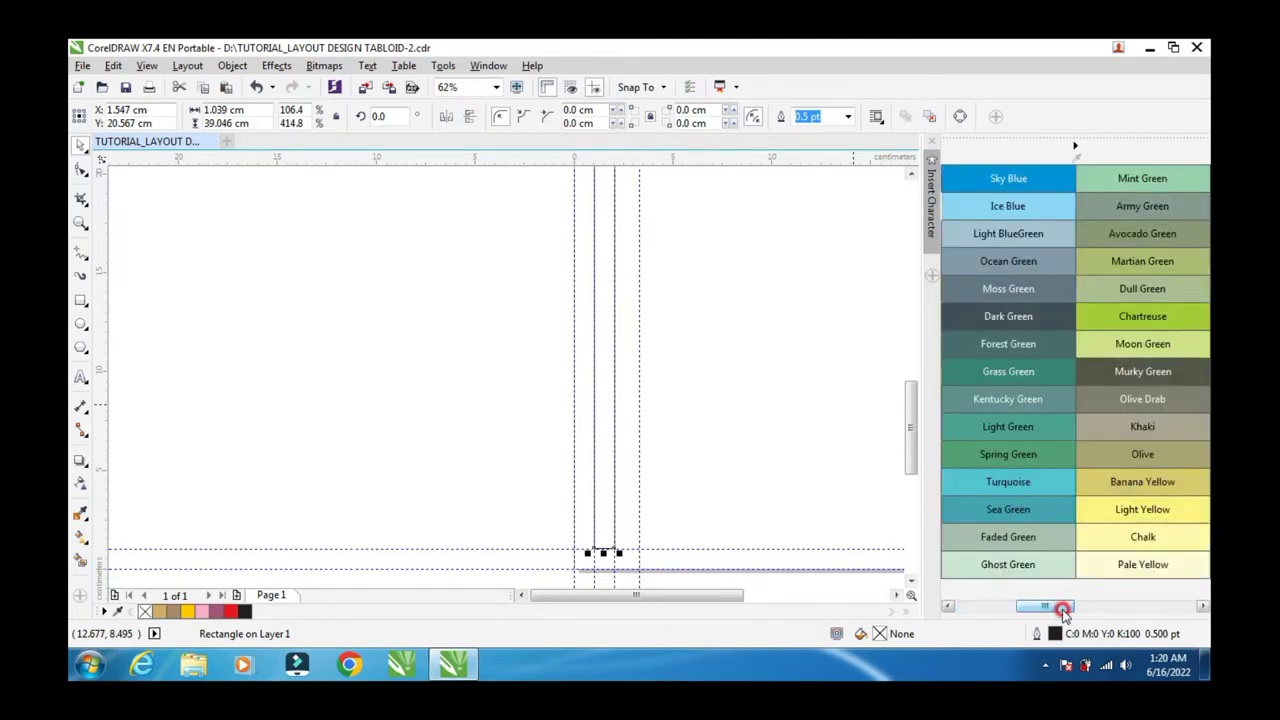
{"action": "left_click", "coordinate": [1110, 512]}
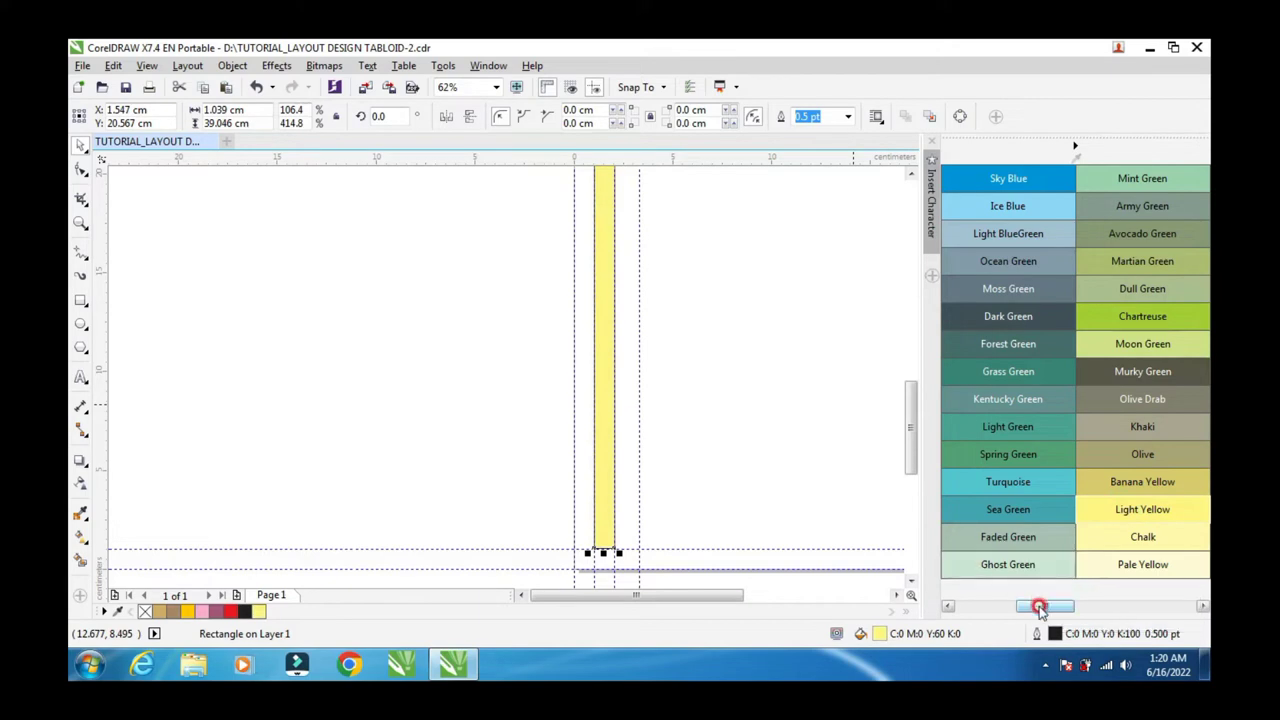
{"action": "left_click_drag", "start_coordinate": [1037, 608], "coordinate": [1093, 616]}
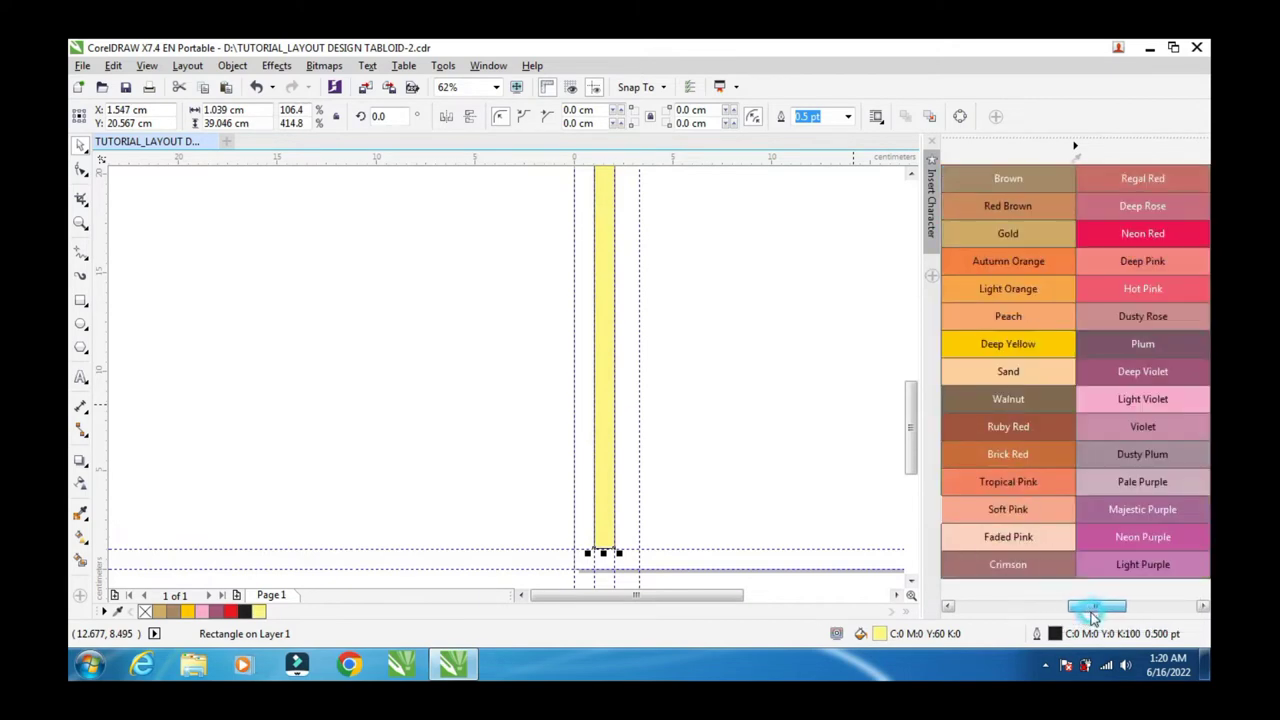
{"action": "left_click", "coordinate": [1002, 293]}
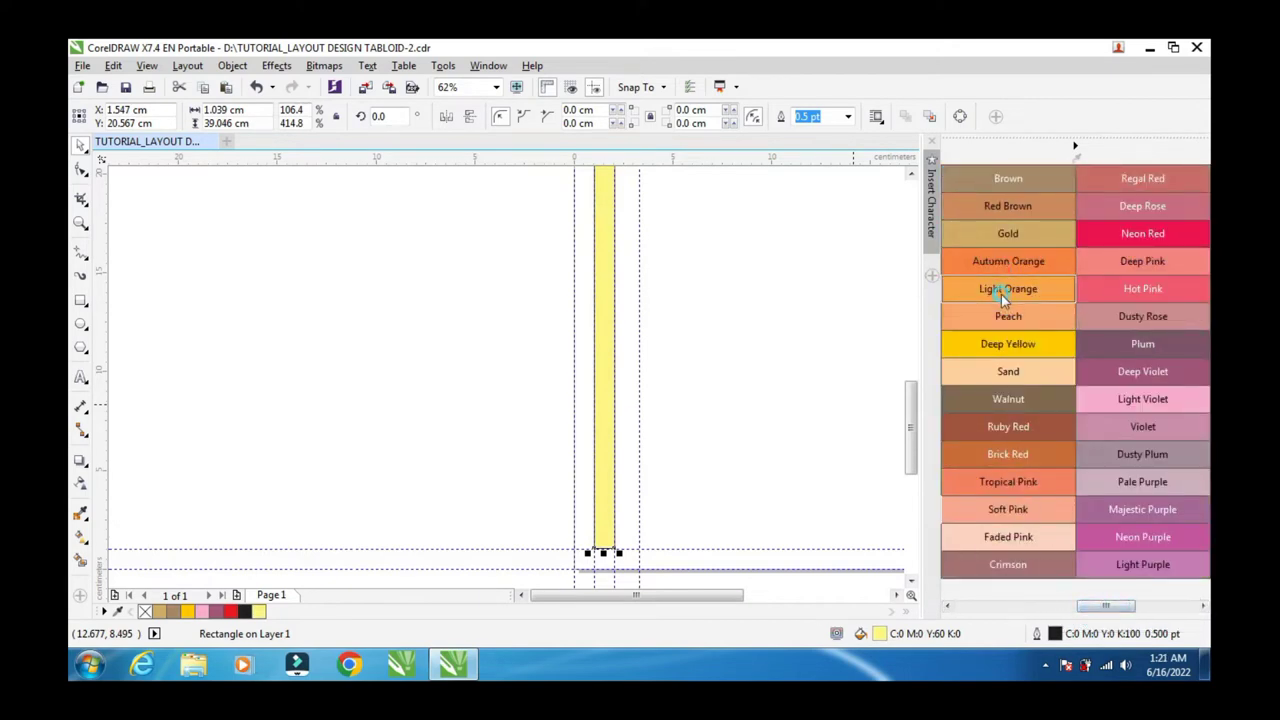
Step: Fill the tall vertical rectangle with Gold and lighten it with a tint of White to C0 M16 Y49 K16
{"action": "left_click", "coordinate": [988, 238]}
{"action": "scroll", "coordinate": [563, 306], "scroll_direction": "down", "scroll_amount": 2}
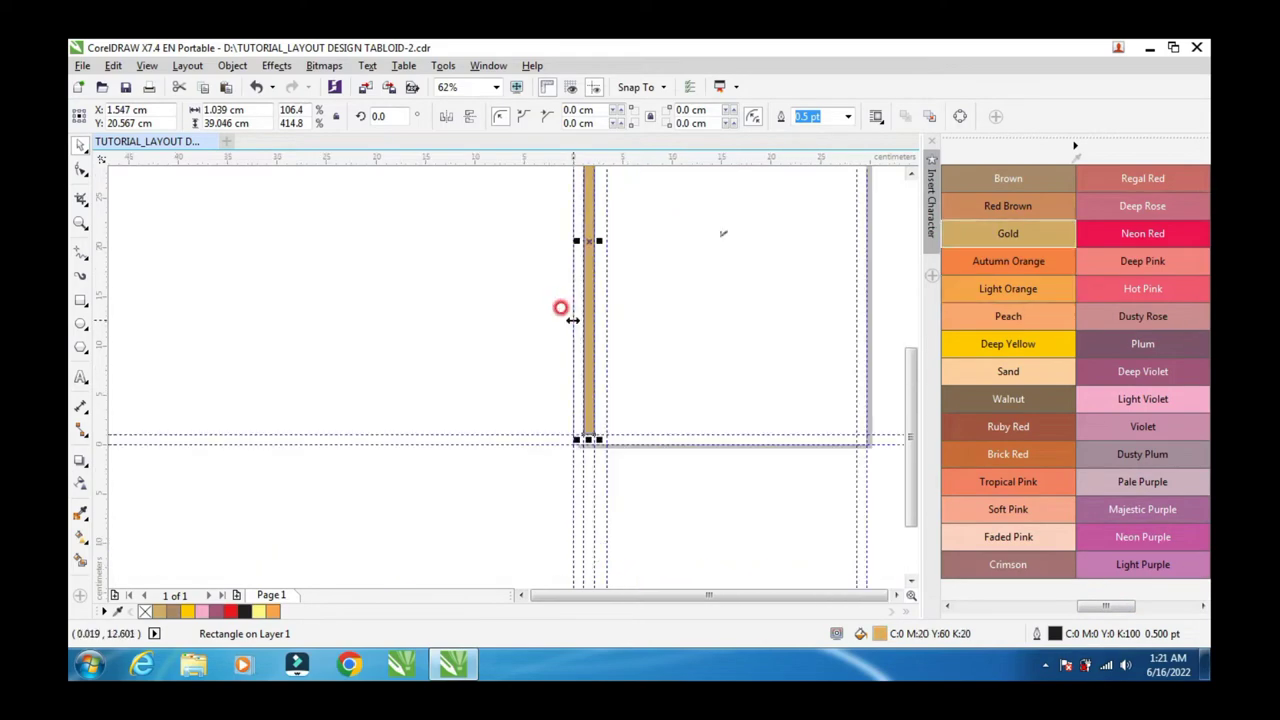
{"action": "left_click", "coordinate": [910, 174]}
{"action": "left_click", "coordinate": [1087, 610]}
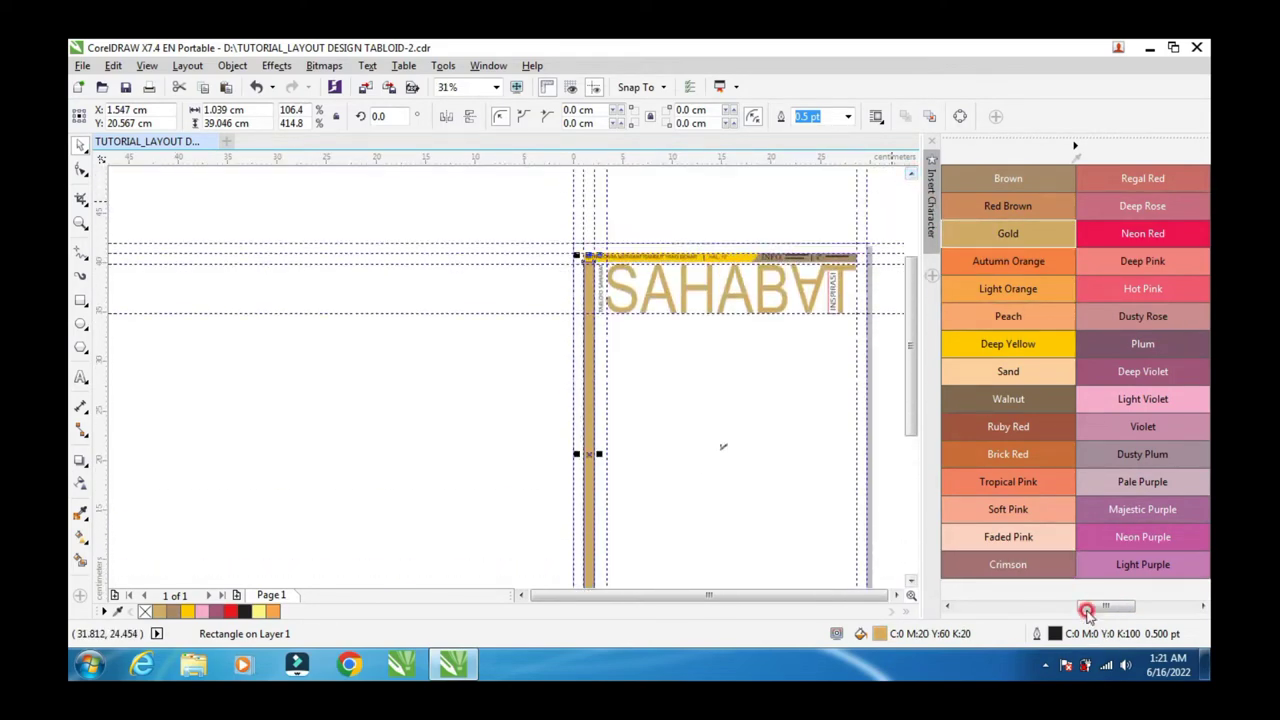
{"action": "left_click_drag", "start_coordinate": [1087, 610], "coordinate": [970, 607]}
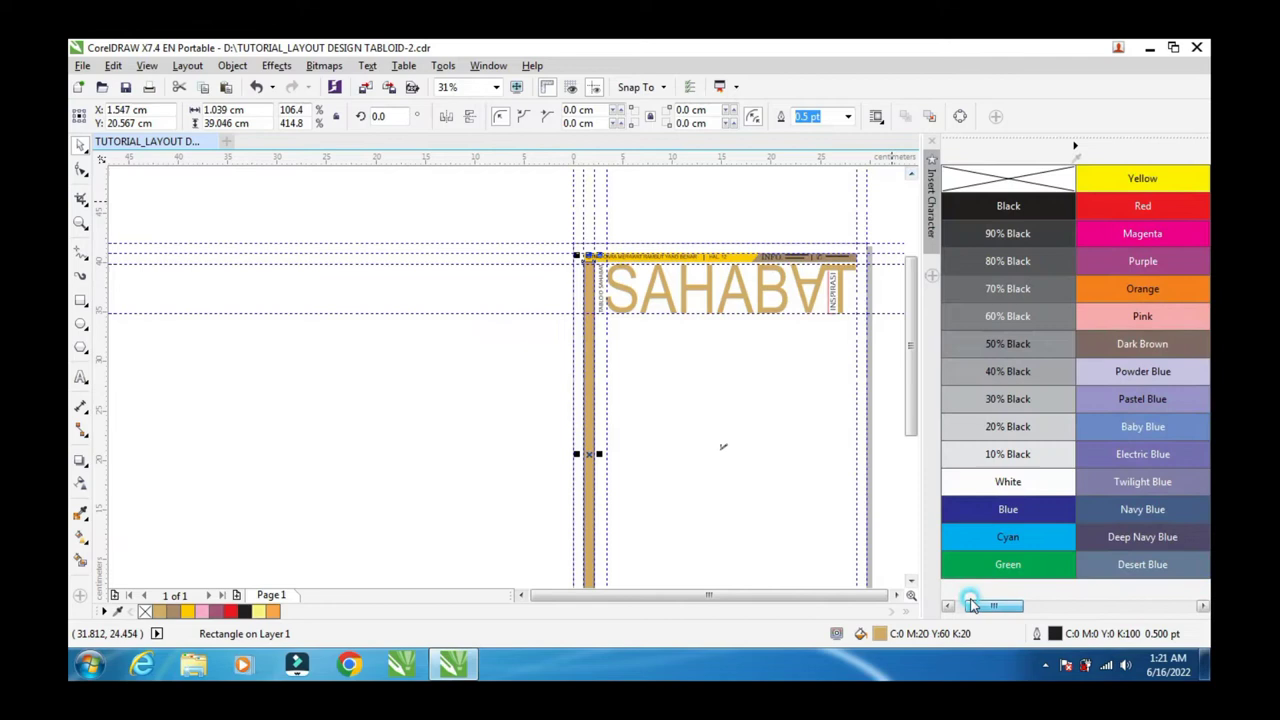
{"action": "left_click", "coordinate": [1007, 483], "text": "ctrl"}
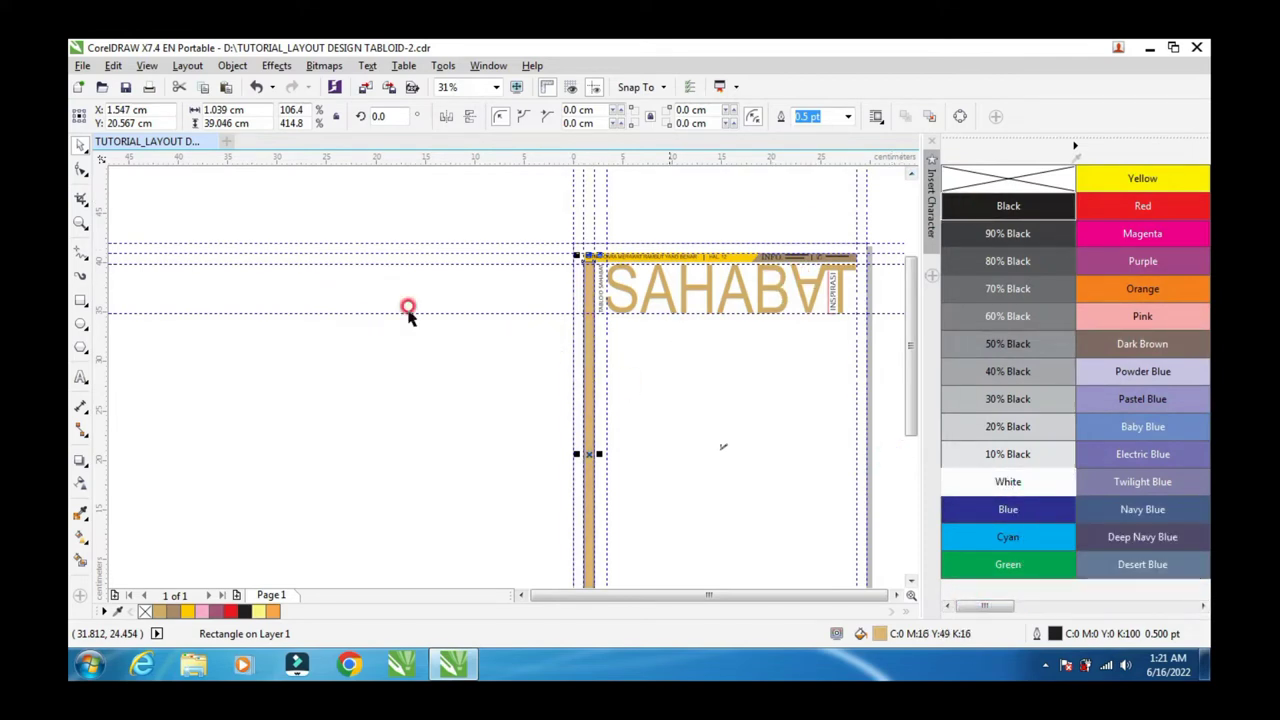
Step: Remove the outline of the tall vertical rectangle and check its upper end beneath the yellow bar
{"action": "left_click", "coordinate": [421, 349]}
{"action": "left_click", "coordinate": [80, 222]}
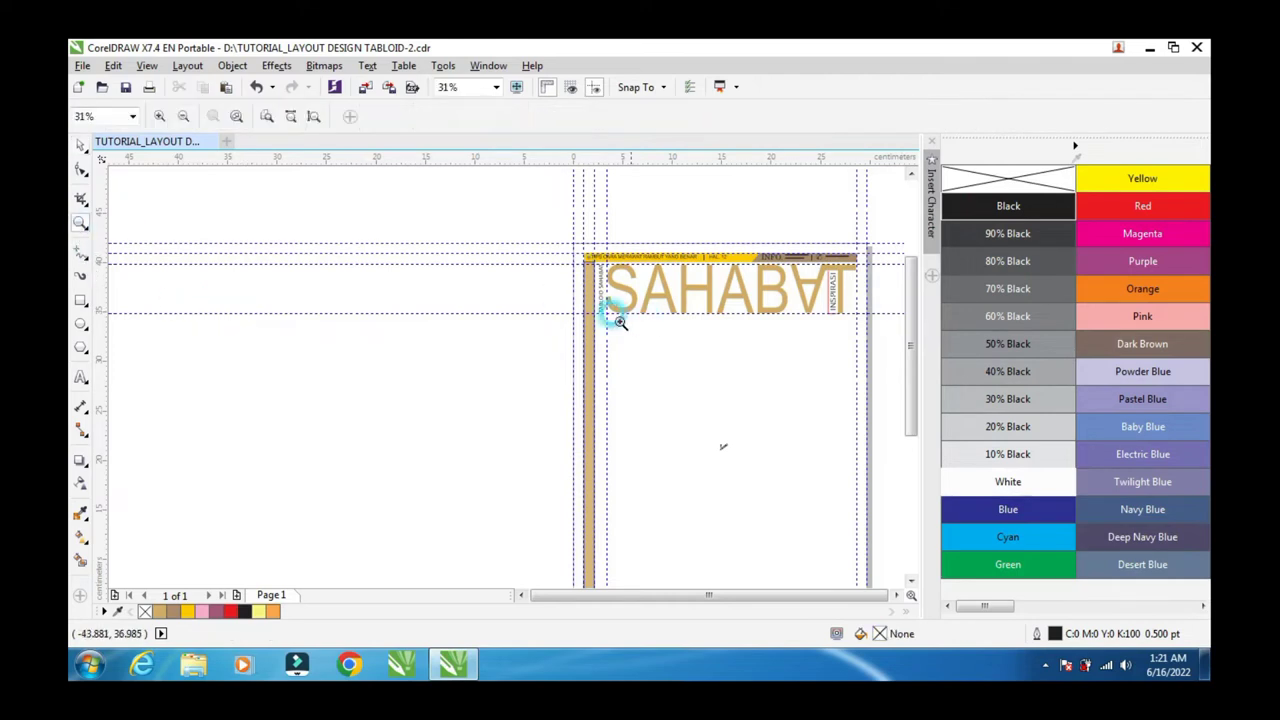
{"action": "left_click_drag", "start_coordinate": [509, 212], "coordinate": [708, 370]}
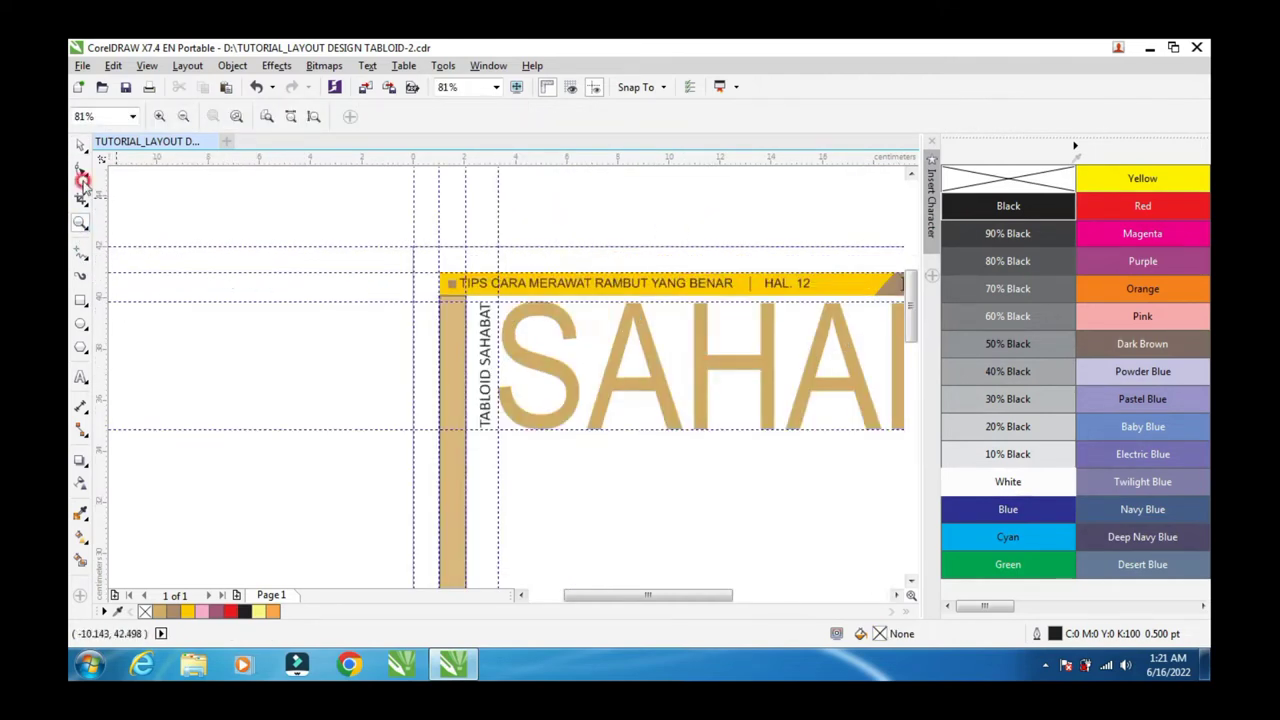
{"action": "left_click", "coordinate": [82, 144]}
{"action": "left_click", "coordinate": [451, 334]}
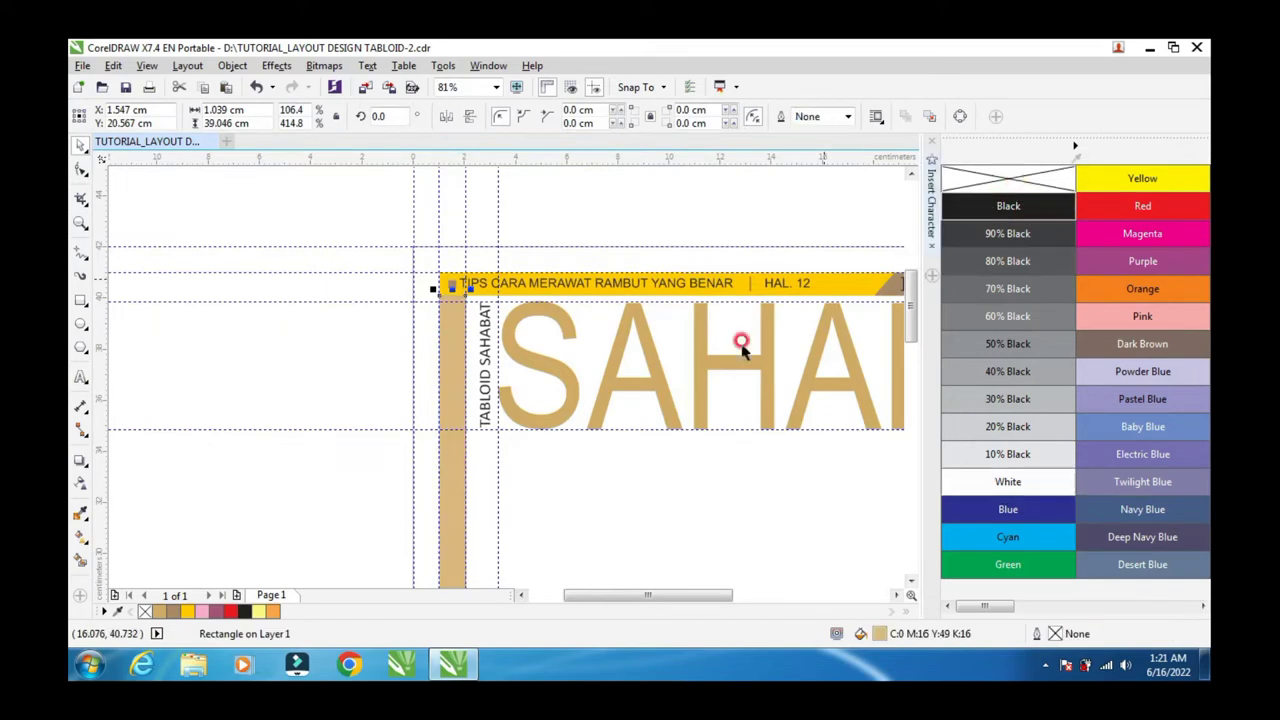
{"action": "left_click", "coordinate": [307, 510]}
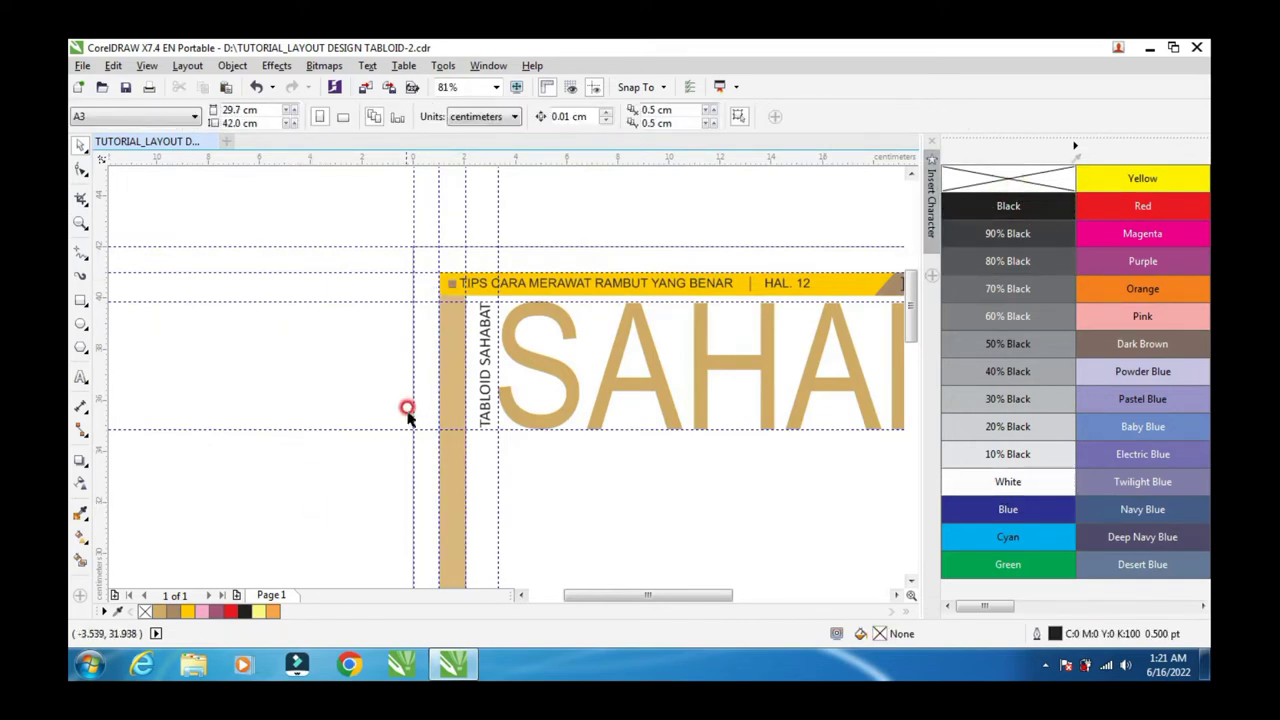
Step: Refill the tall vertical rectangle with Gold and blend in Deep Yellow until the mix is C0 M20 Y76 K12
{"action": "scroll", "coordinate": [453, 334], "scroll_direction": "up", "scroll_amount": 2}
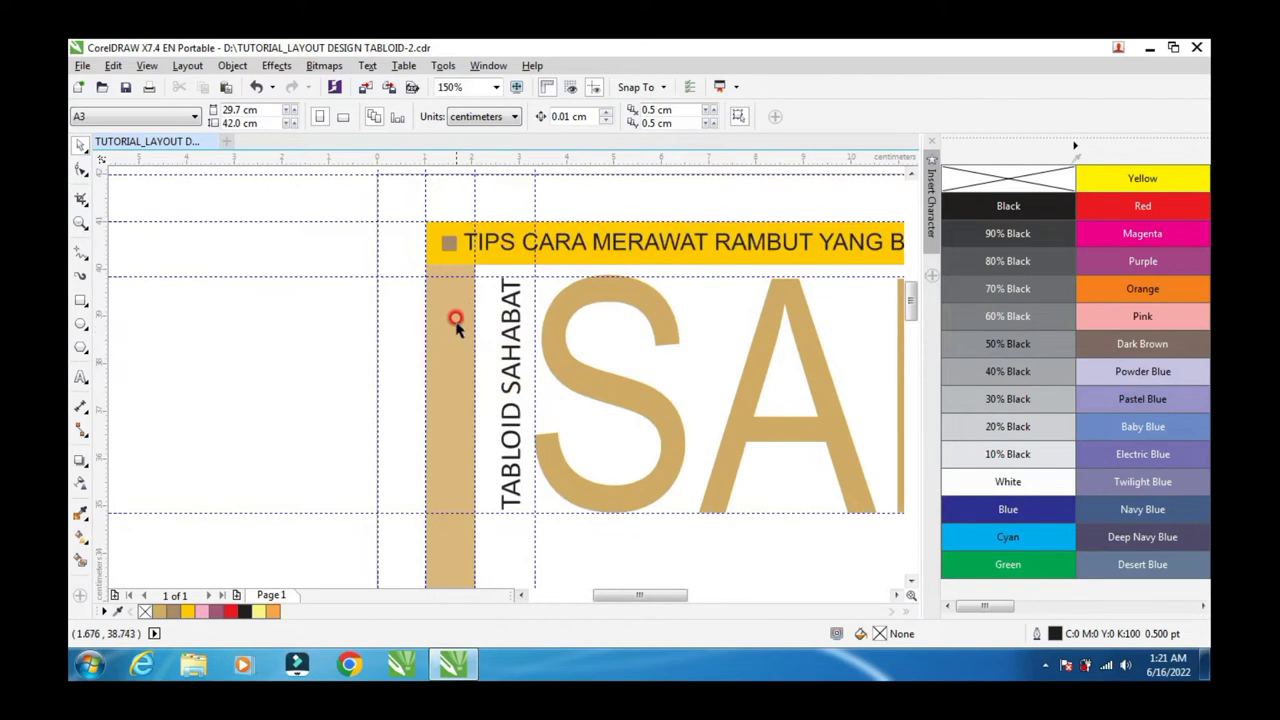
{"action": "left_click", "coordinate": [455, 320]}
{"action": "scroll", "coordinate": [453, 306], "scroll_direction": "up", "scroll_amount": 2}
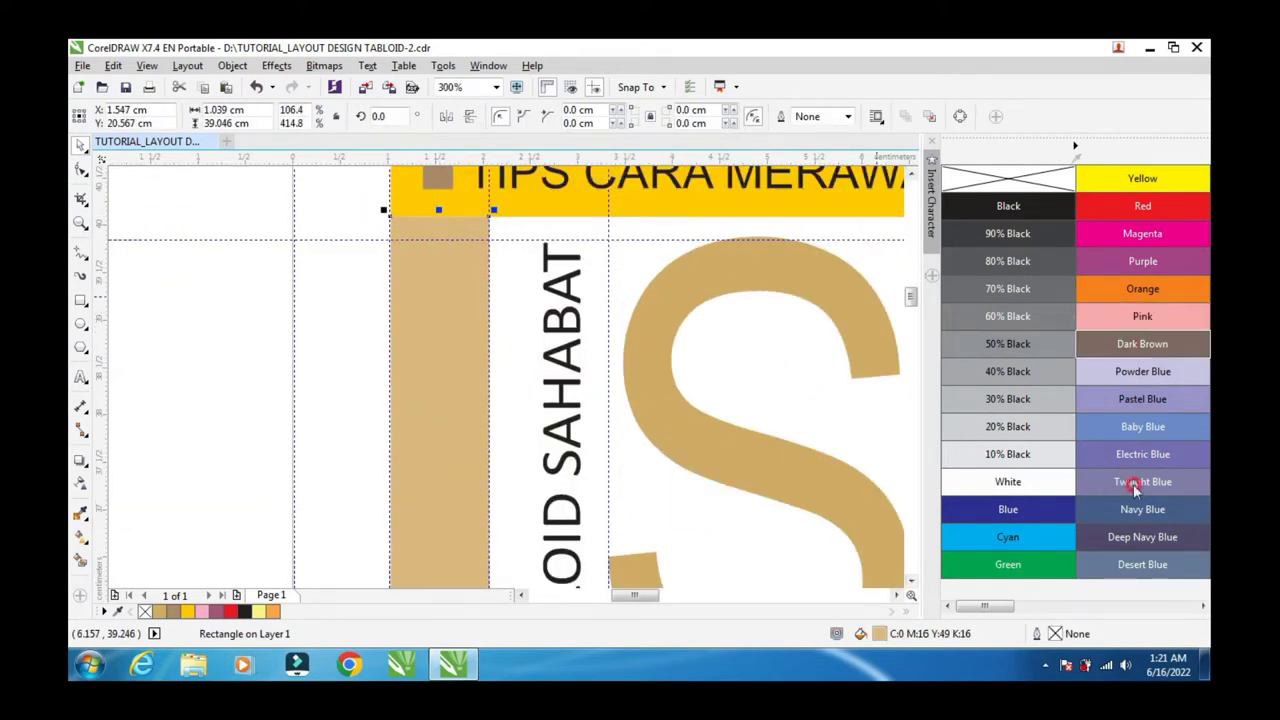
{"action": "left_click_drag", "start_coordinate": [1000, 605], "coordinate": [1089, 620]}
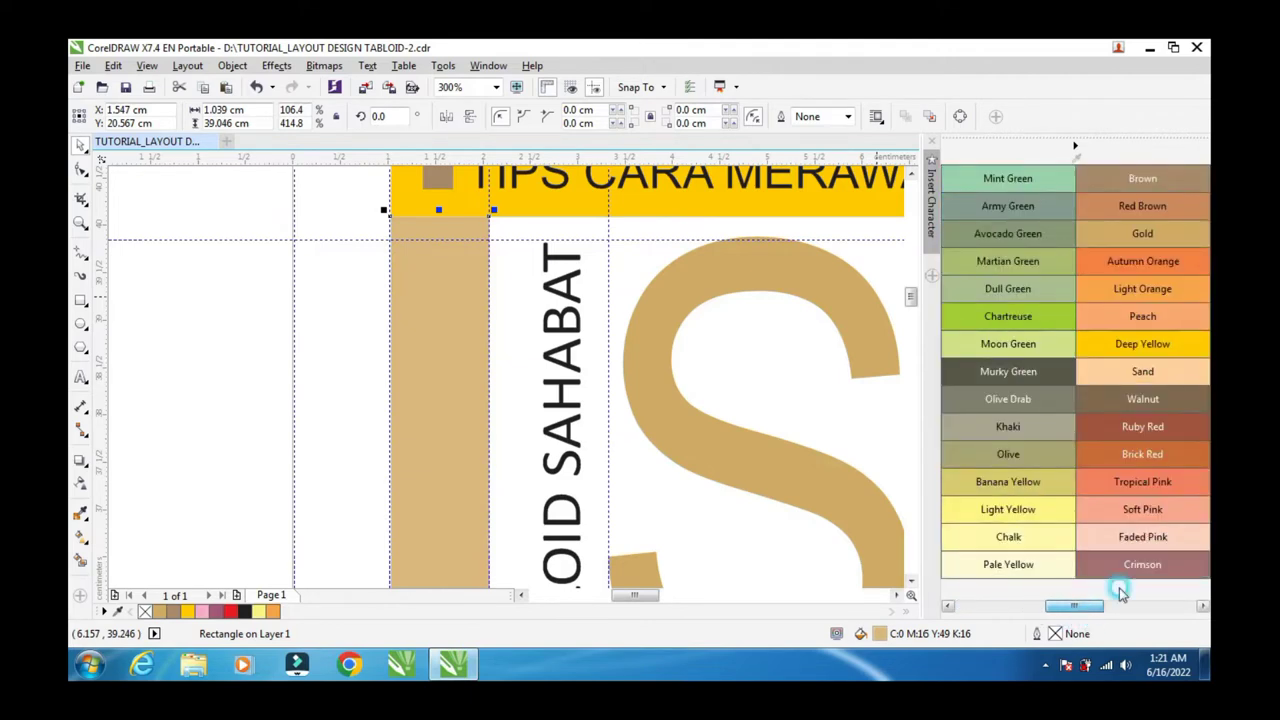
{"action": "left_click", "coordinate": [1130, 345]}
{"action": "left_click", "coordinate": [1124, 244]}
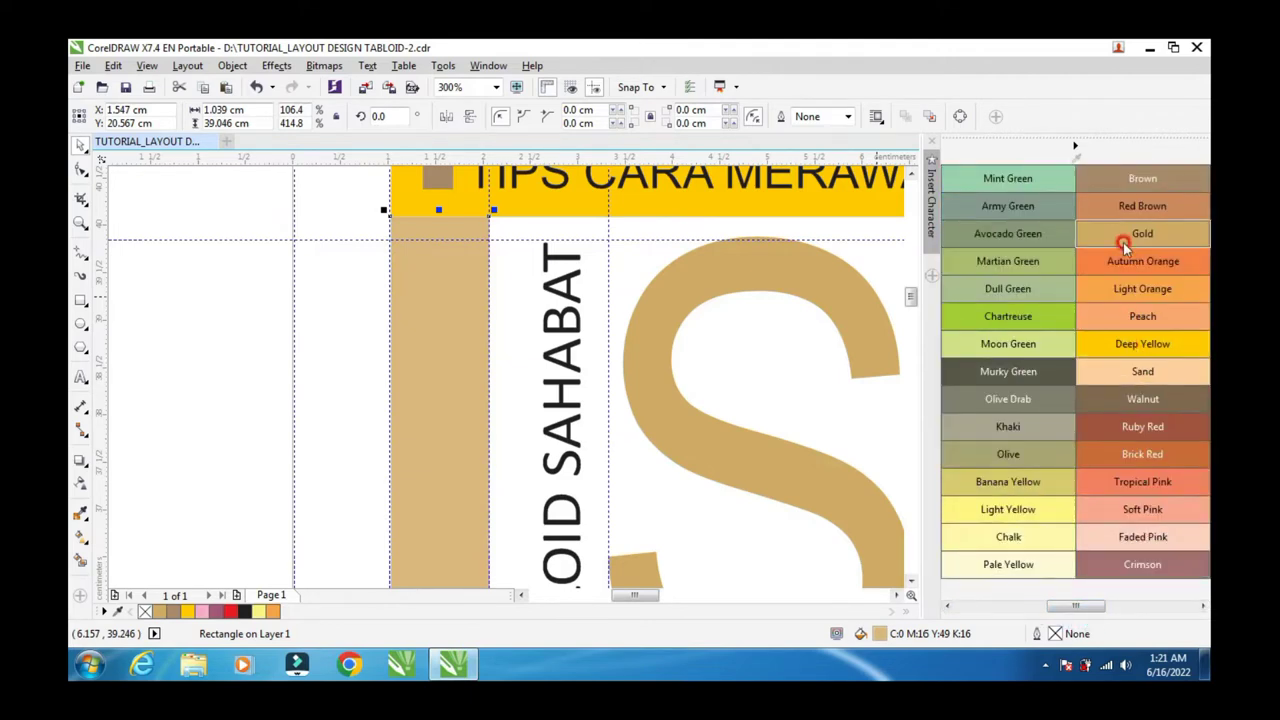
{"action": "left_click", "coordinate": [1100, 345]}
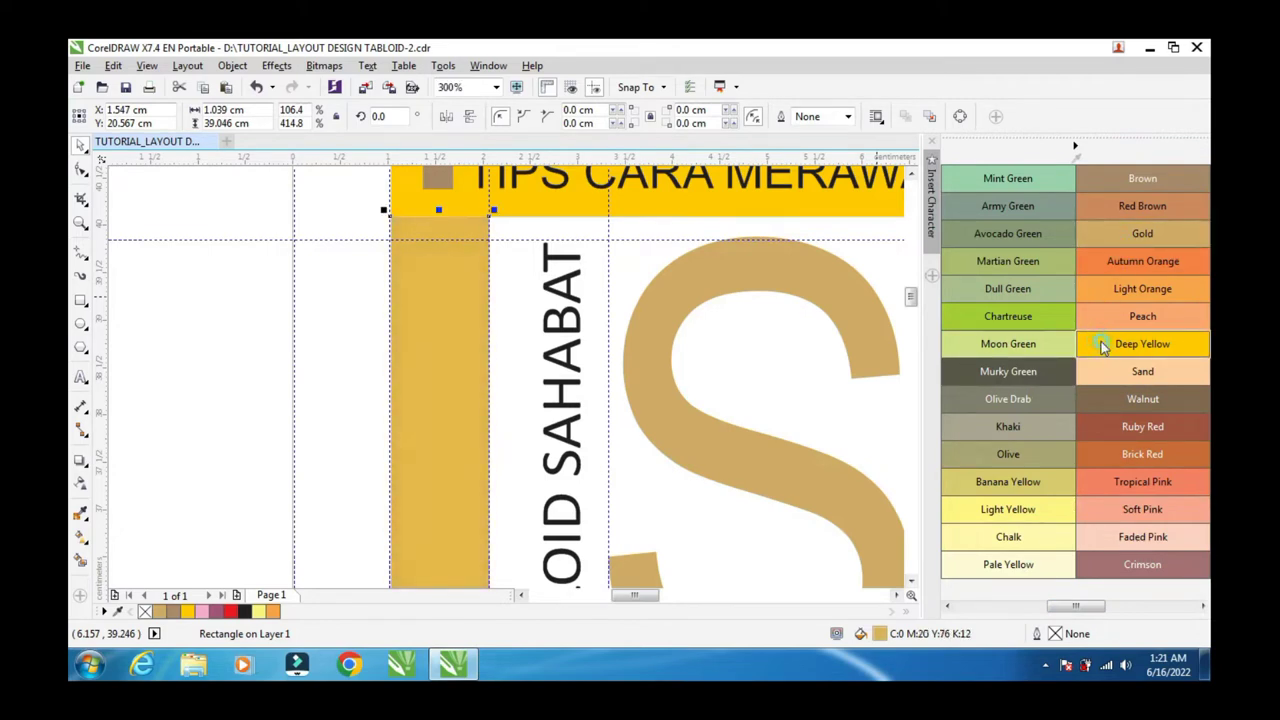
{"action": "left_click", "coordinate": [363, 340]}
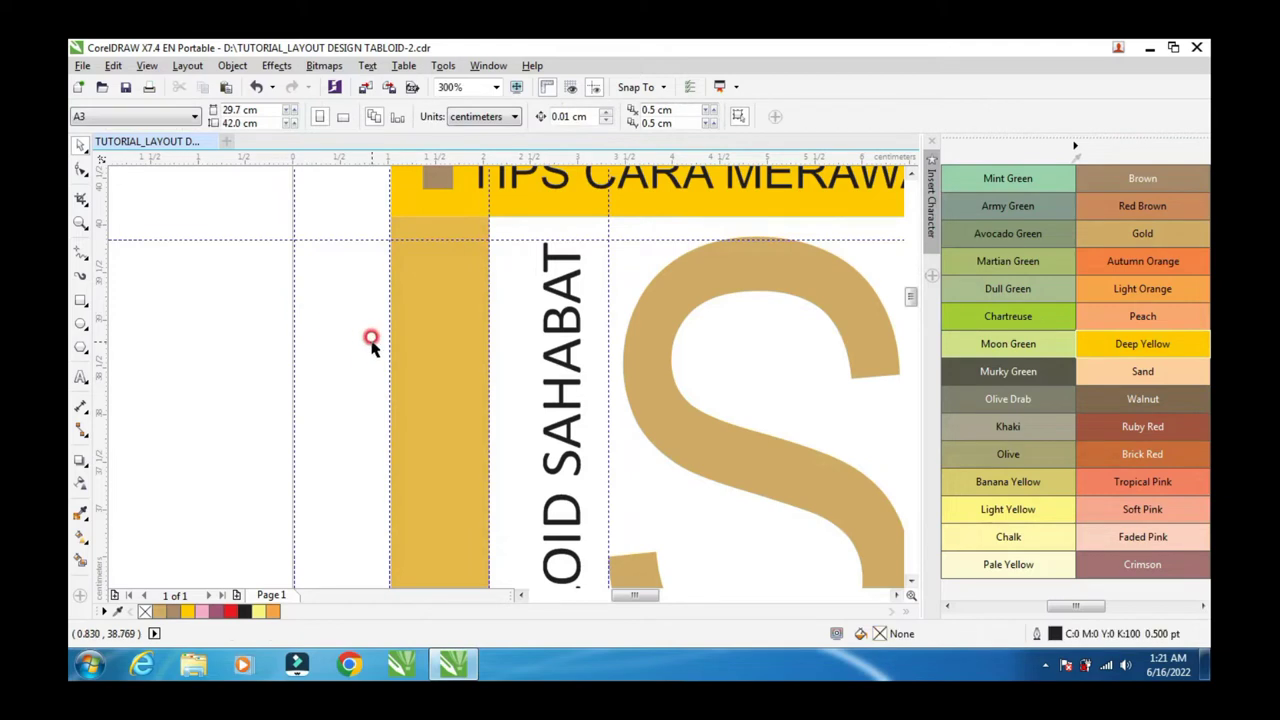
Step: Draw a horizontal line about 26.62 cm long just beneath SAHABAT, from the vertical bar's inner edge to the opposite margin guideline
{"action": "scroll", "coordinate": [411, 374], "scroll_direction": "down", "scroll_amount": 2}
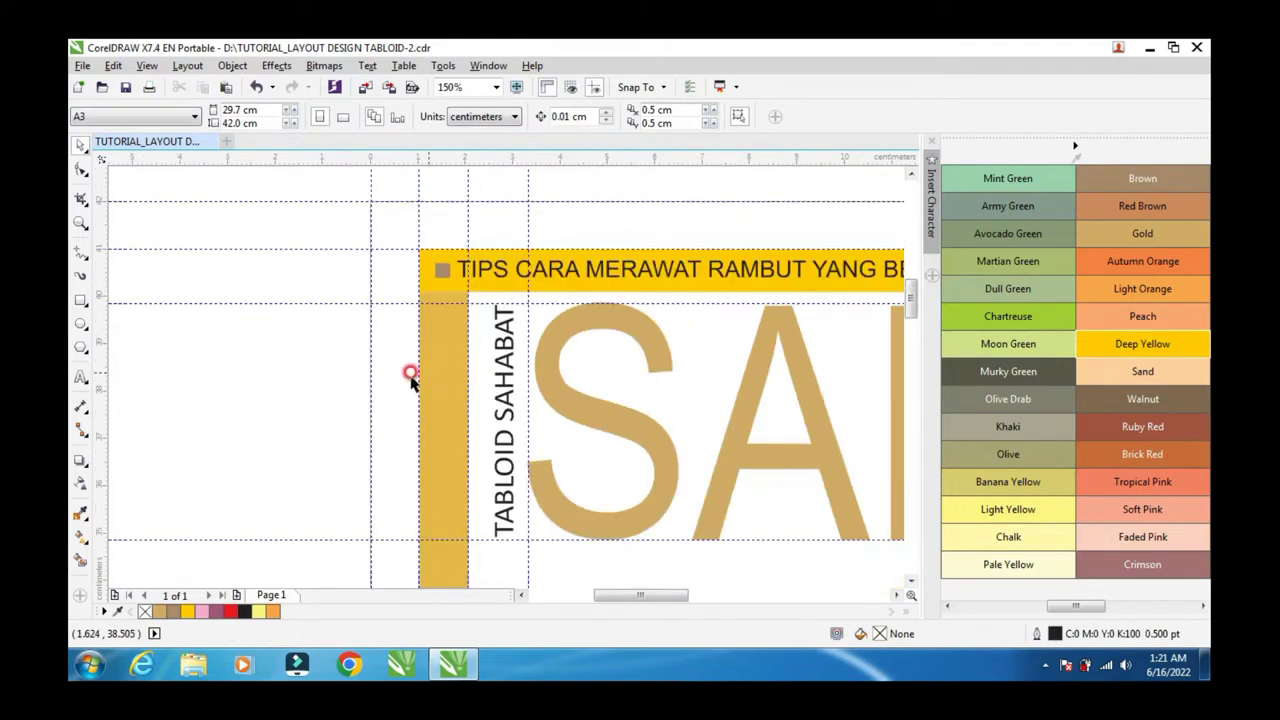
{"action": "left_click", "coordinate": [910, 581]}
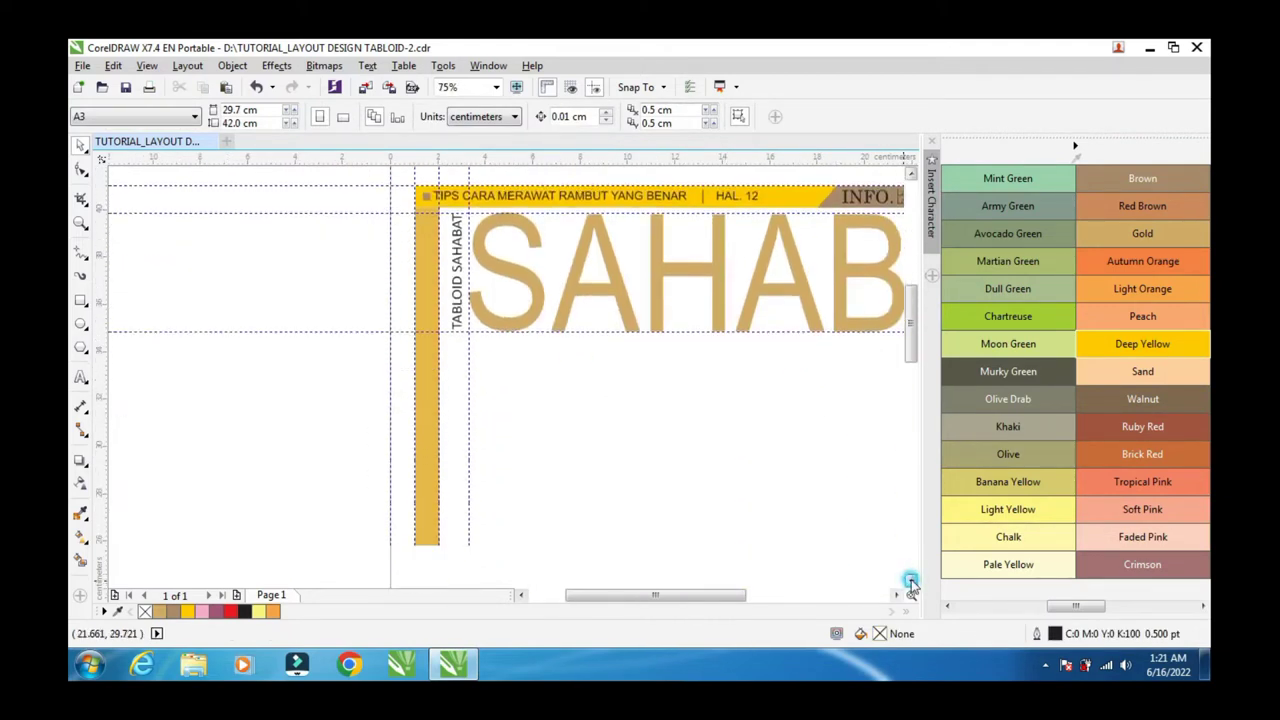
{"action": "left_click", "coordinate": [895, 595]}
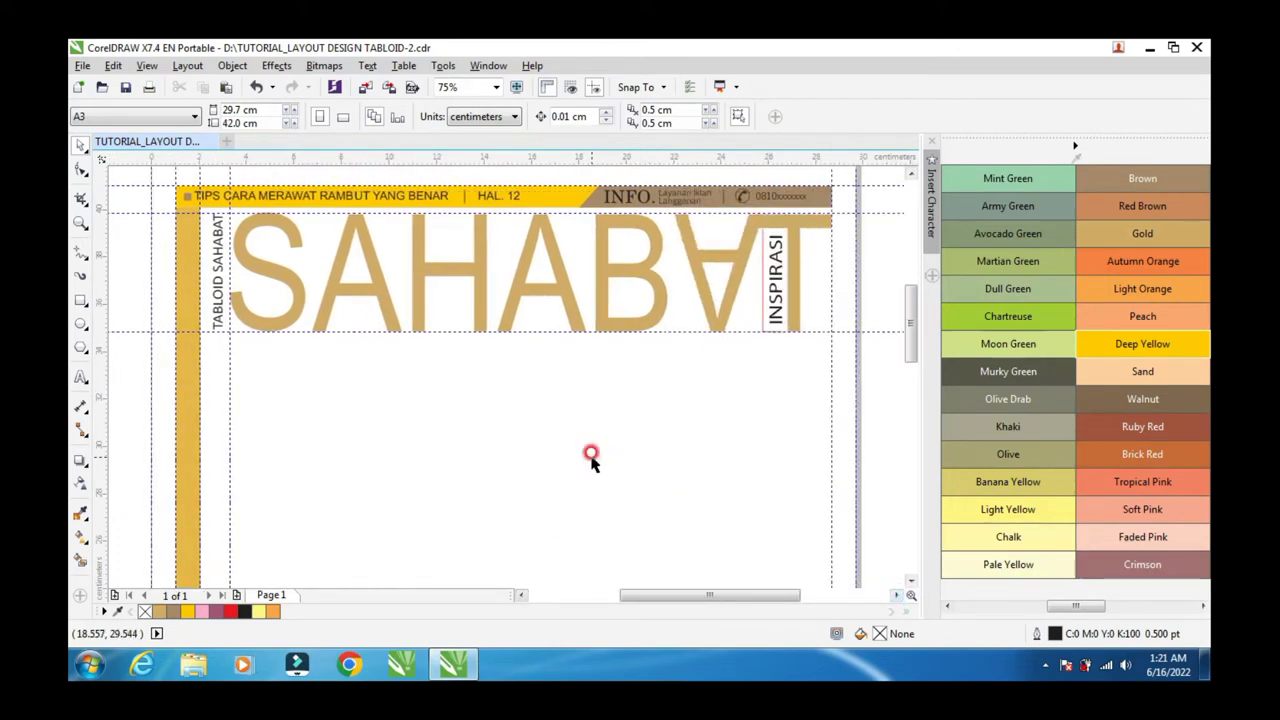
{"action": "left_click", "coordinate": [79, 254]}
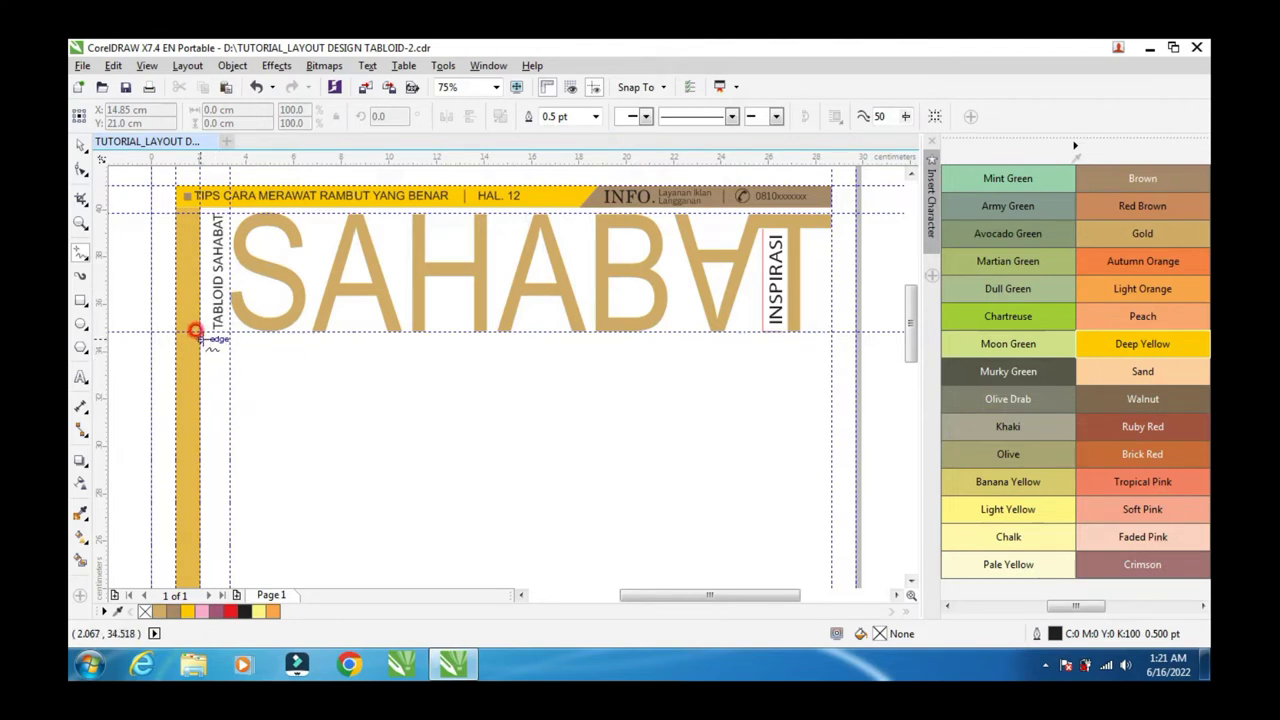
{"action": "left_click", "coordinate": [198, 337]}
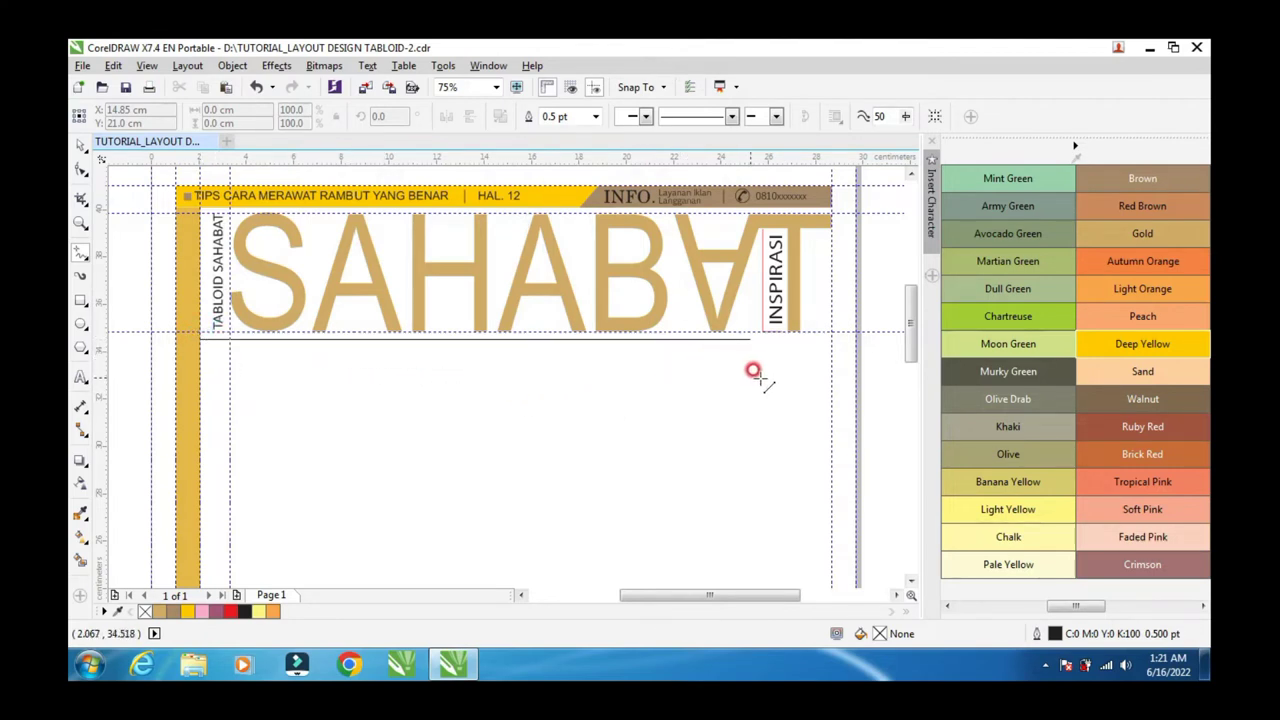
{"action": "left_click", "coordinate": [822, 391]}
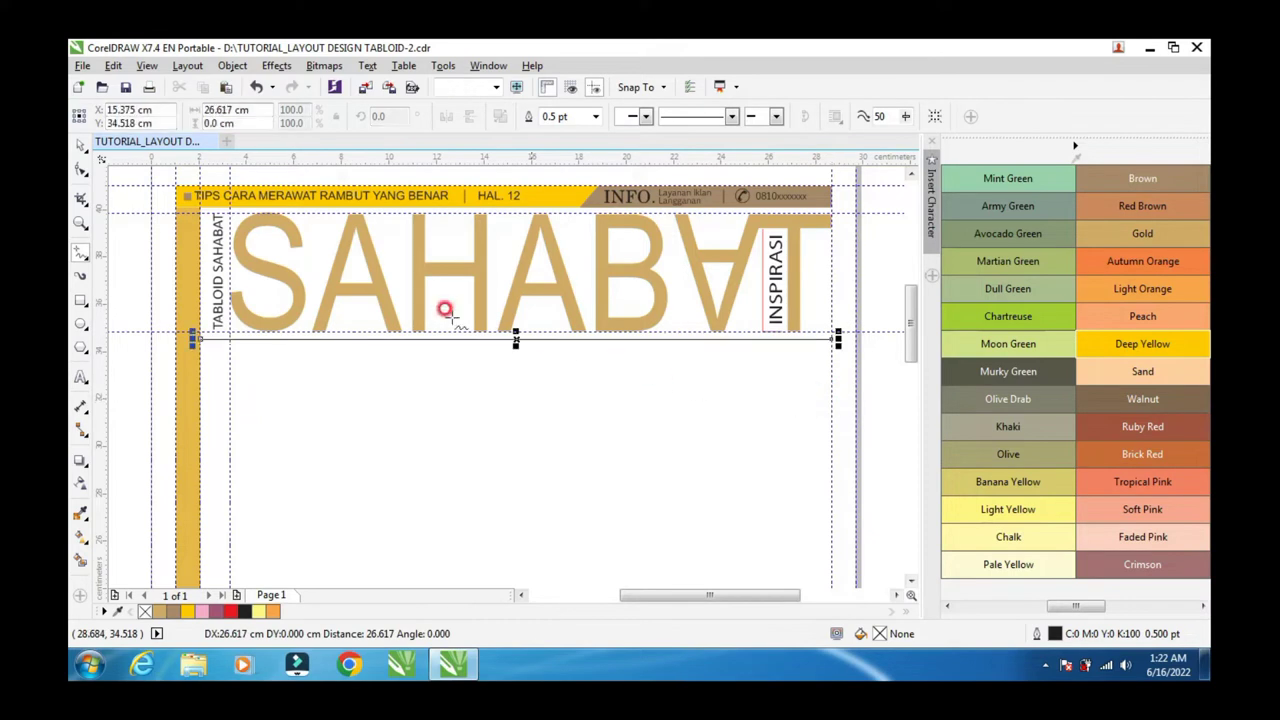
Step: Duplicate the horizontal line and place the copy a short distance below the original, starting at the vertical bar's inner edge
{"action": "left_click", "coordinate": [84, 150]}
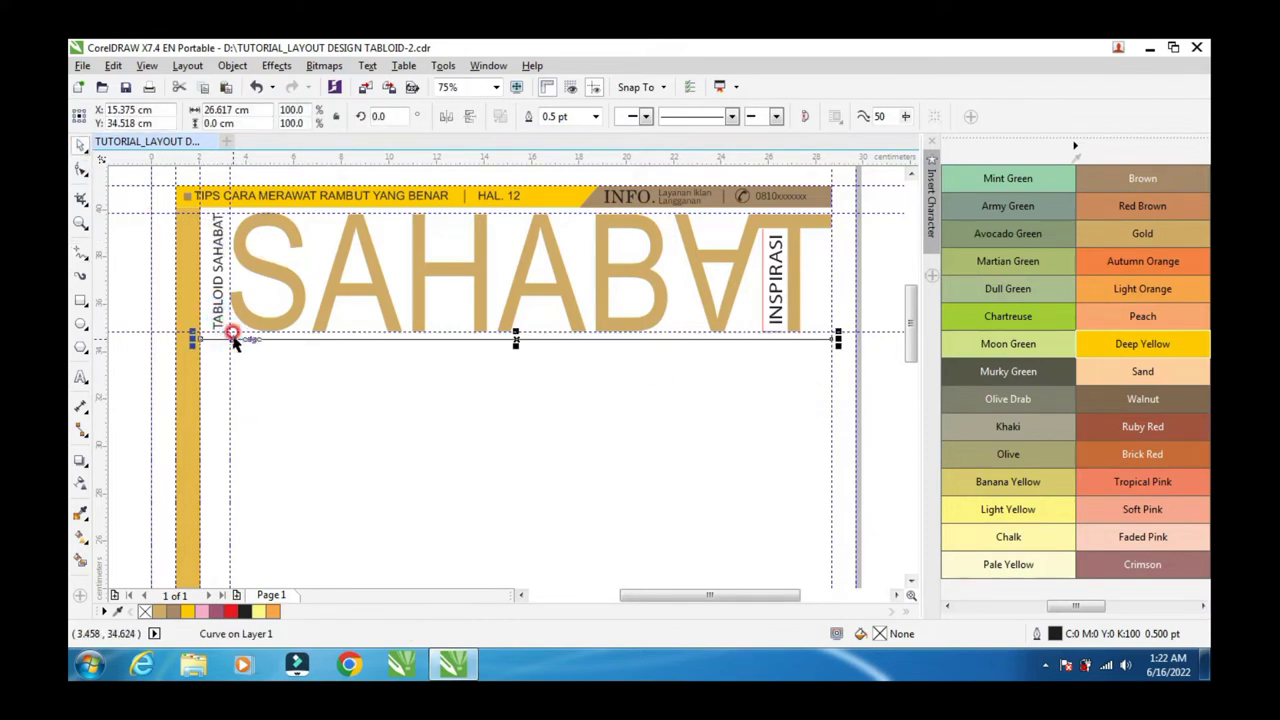
{"action": "scroll", "coordinate": [234, 334], "scroll_direction": "up", "scroll_amount": 2}
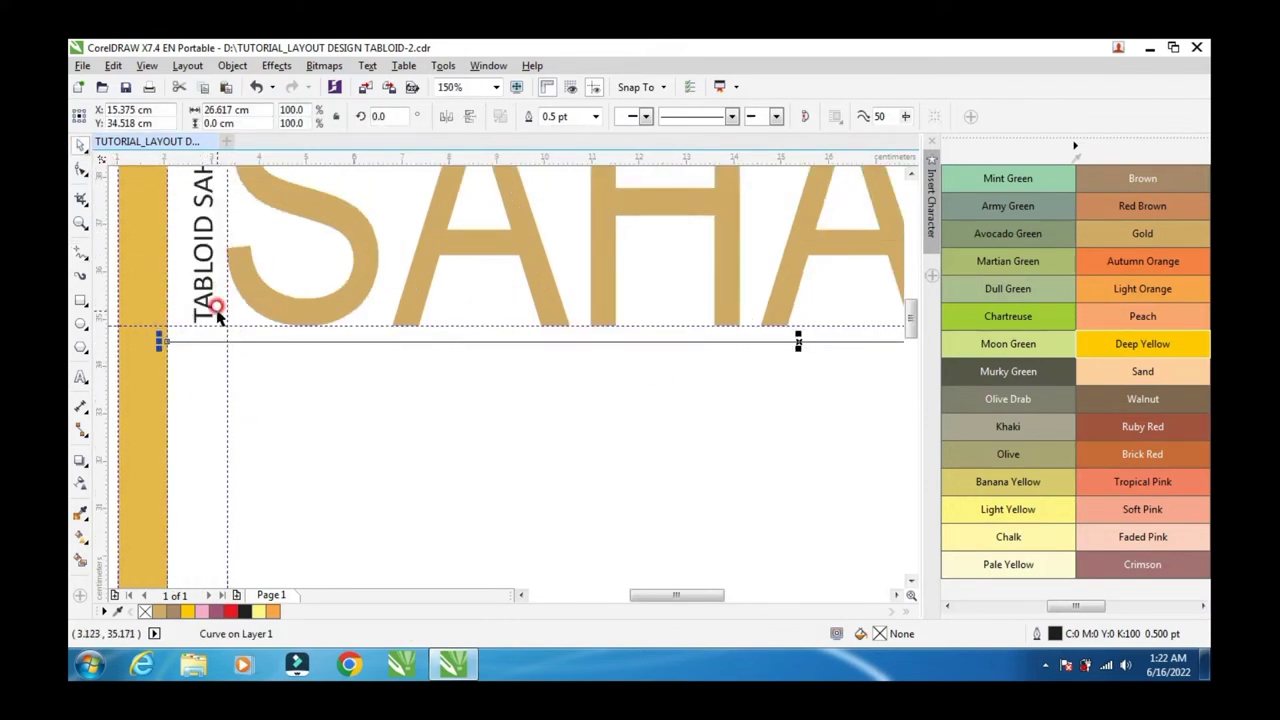
{"action": "key", "text": "ctrl+d"}
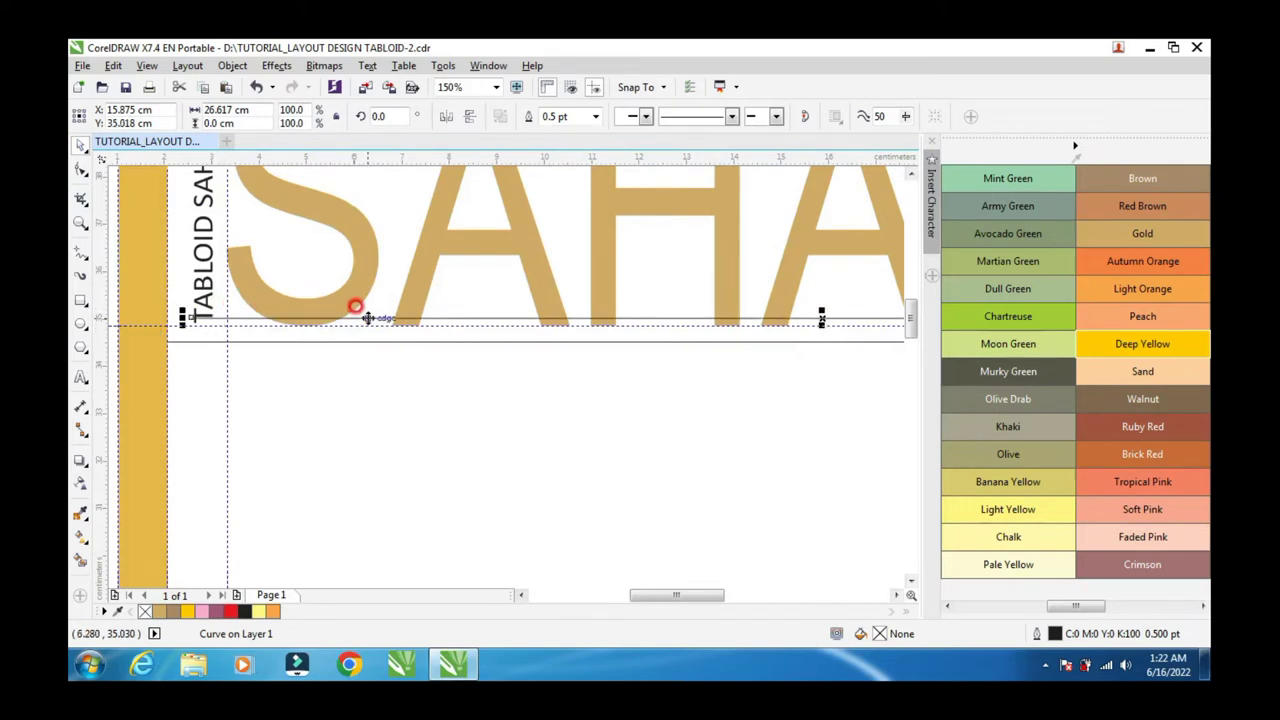
{"action": "left_click_drag", "start_coordinate": [362, 317], "coordinate": [368, 462]}
Step: Draw a small upright rectangle about 0.40 cm wide and 0.85 cm tall below the two horizontal lines
{"action": "left_click", "coordinate": [81, 300]}
{"action": "left_click", "coordinate": [76, 145]}
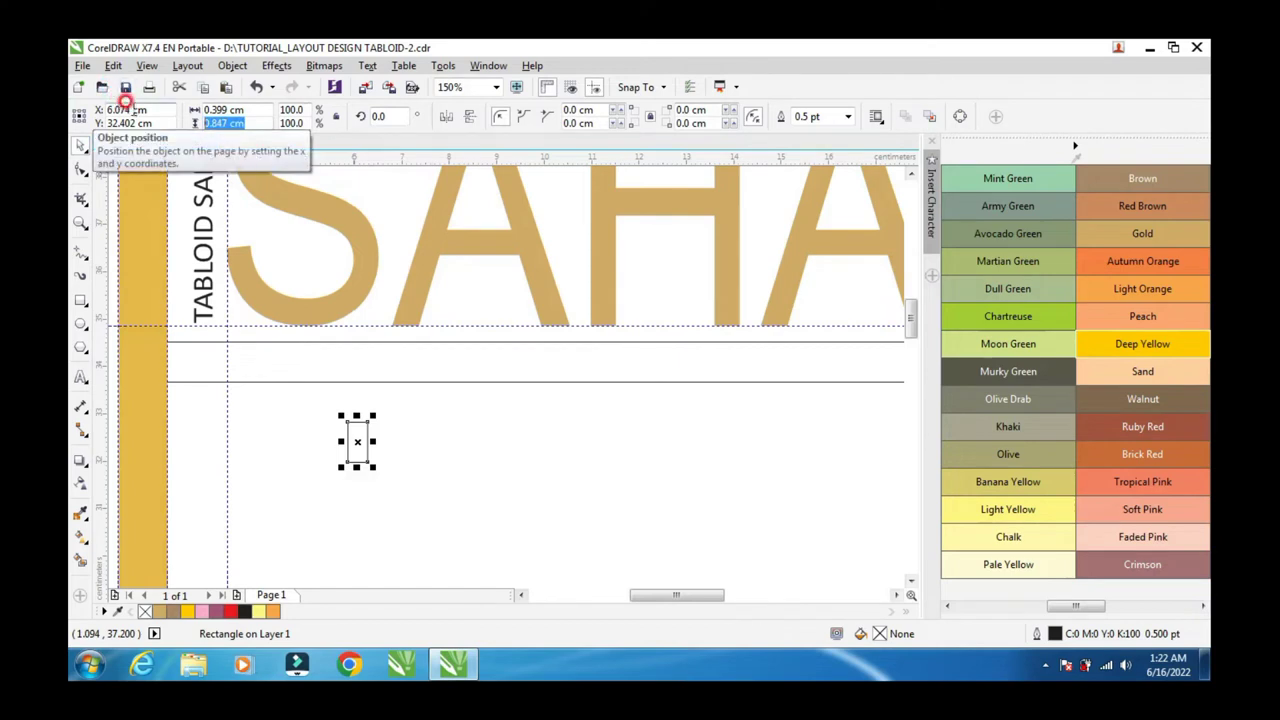
Step: Set the small upright rectangle's height to 0.9 cm
{"action": "type", "text": "0"}
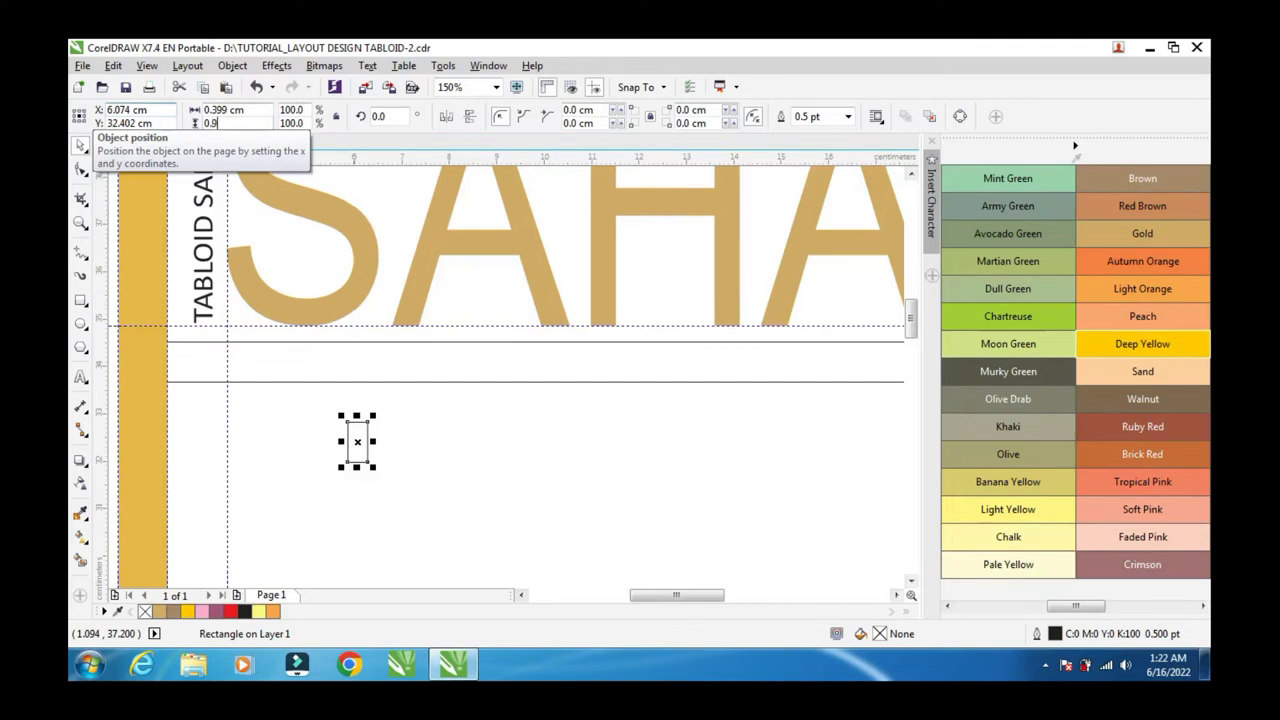
{"action": "type", "text": ".9"}
{"action": "key", "text": "Return"}
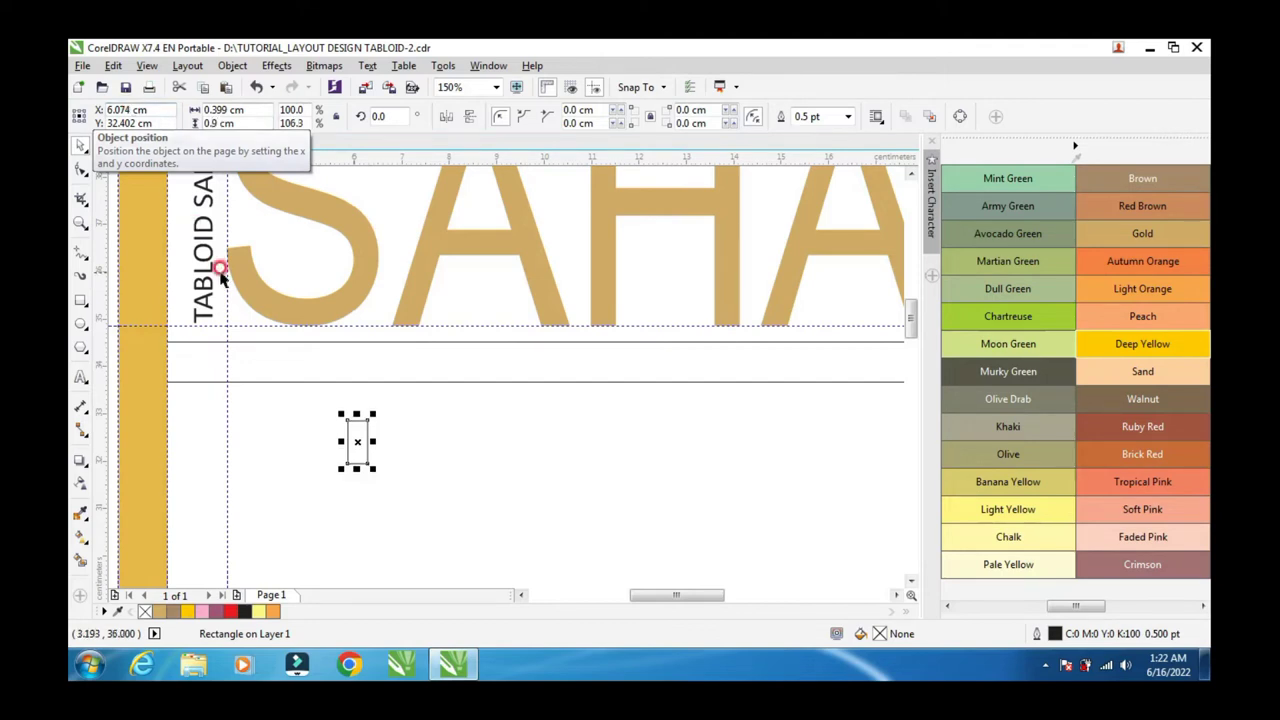
Step: Place a horizontal guideline along the upper of the two lines beneath SAHABAT
{"action": "left_click", "coordinate": [361, 438]}
{"action": "scroll", "coordinate": [361, 445], "scroll_direction": "up", "scroll_amount": 1}
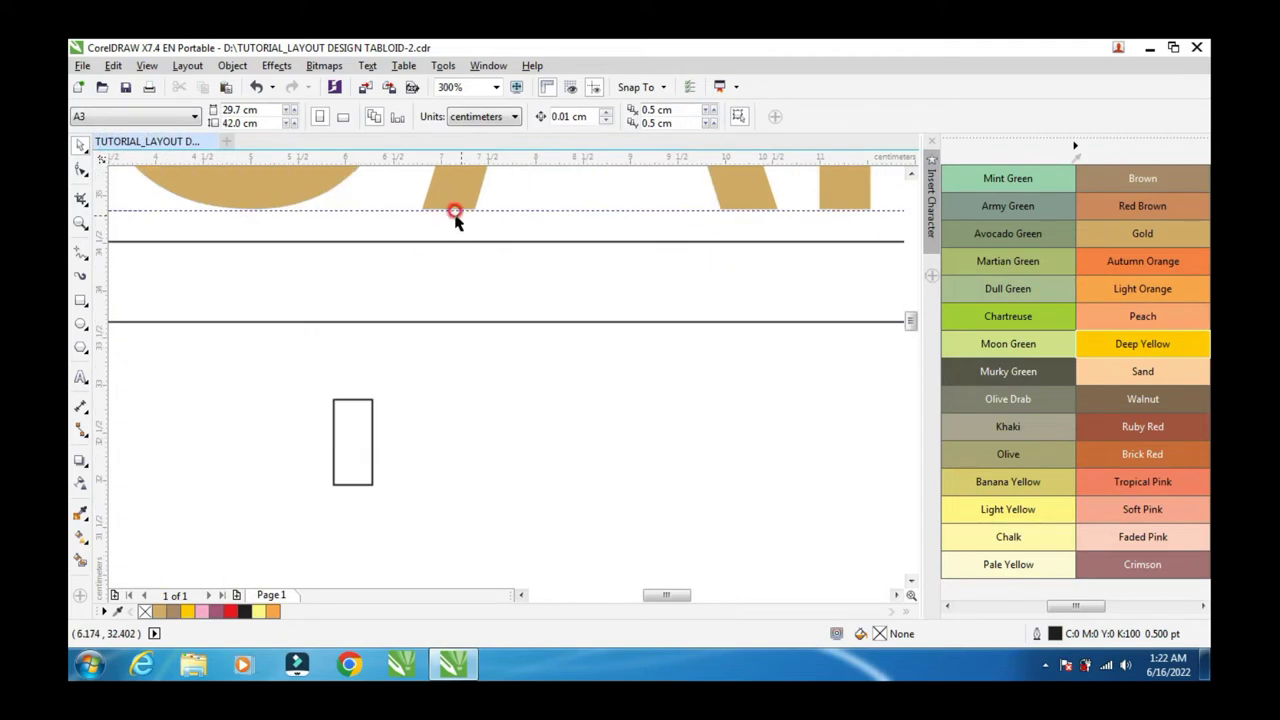
{"action": "left_click_drag", "start_coordinate": [513, 160], "coordinate": [508, 221]}
{"action": "left_click", "coordinate": [526, 234]}
{"action": "left_click", "coordinate": [514, 229]}
{"action": "scroll", "coordinate": [527, 240], "scroll_direction": "up", "scroll_amount": 1}
{"action": "scroll", "coordinate": [491, 258], "scroll_direction": "down", "scroll_amount": 1}
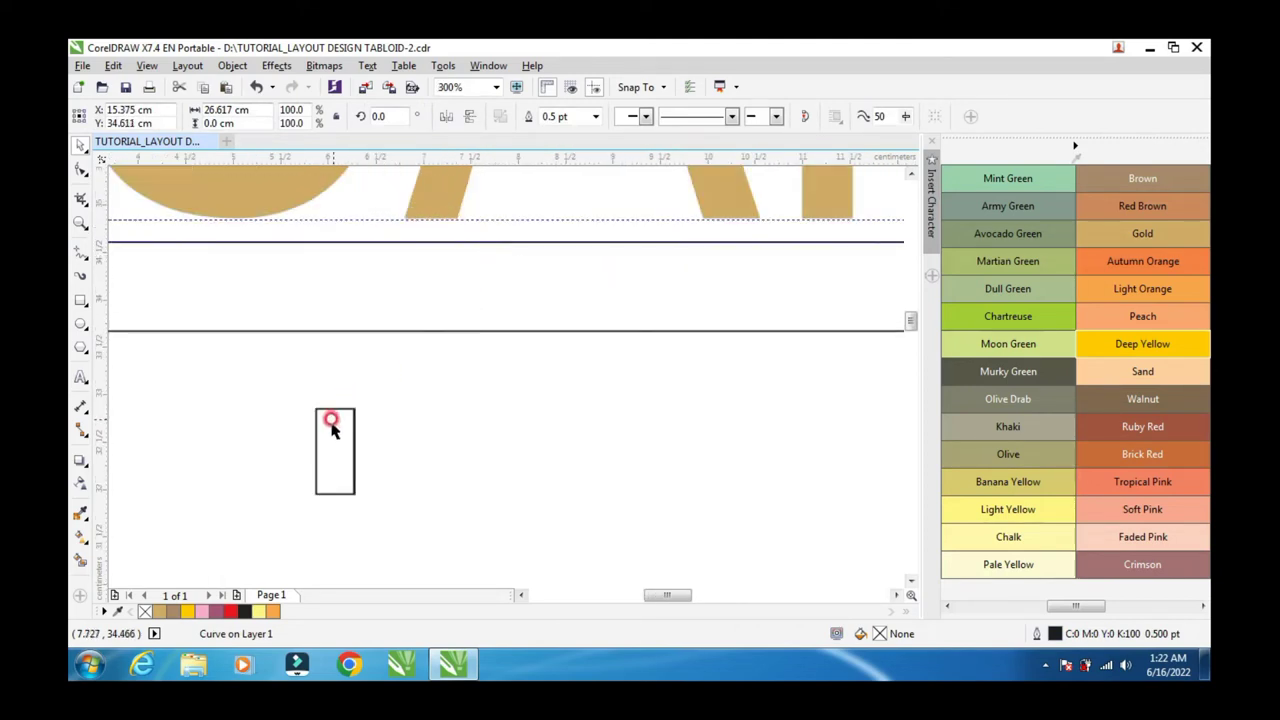
Step: Move the small rectangle up against the upper line's guideline and place a horizontal guideline along its lower edge, at Y 33.711 cm
{"action": "left_click_drag", "start_coordinate": [314, 434], "coordinate": [420, 309]}
{"action": "scroll", "coordinate": [415, 345], "scroll_direction": "up", "scroll_amount": 1}
{"action": "scroll", "coordinate": [415, 345], "scroll_direction": "up", "scroll_amount": 1}
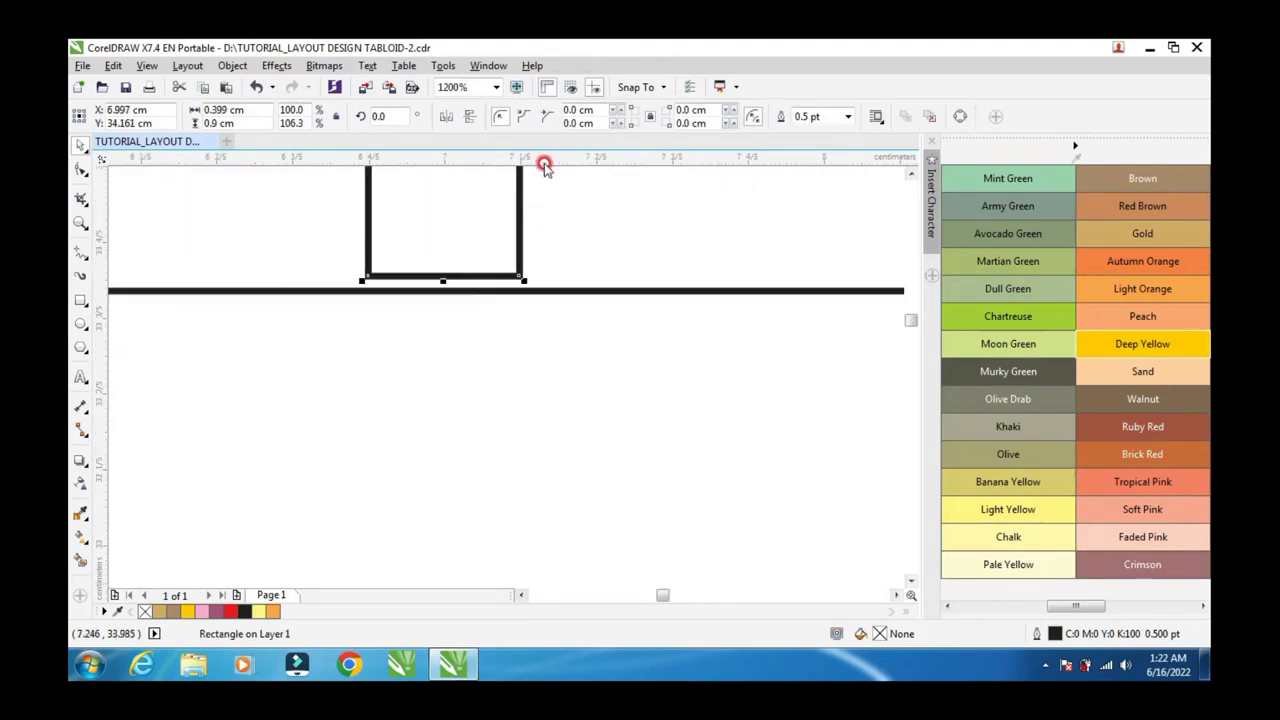
{"action": "left_click", "coordinate": [551, 289]}
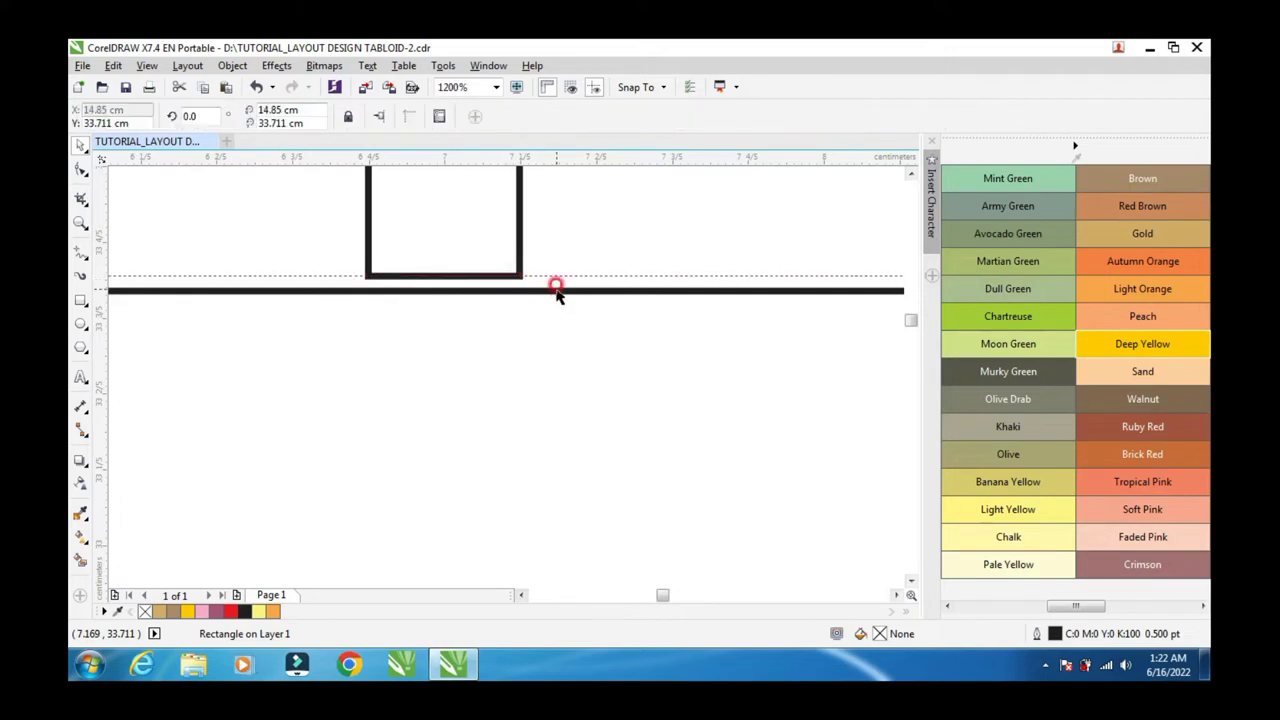
Step: Move the lower horizontal line up to just beneath the new guideline, at Y 33.691 cm, and delete the small spacer rectangle
{"action": "left_click_drag", "start_coordinate": [553, 292], "coordinate": [508, 297]}
{"action": "scroll", "coordinate": [505, 295], "scroll_direction": "down", "scroll_amount": 3}
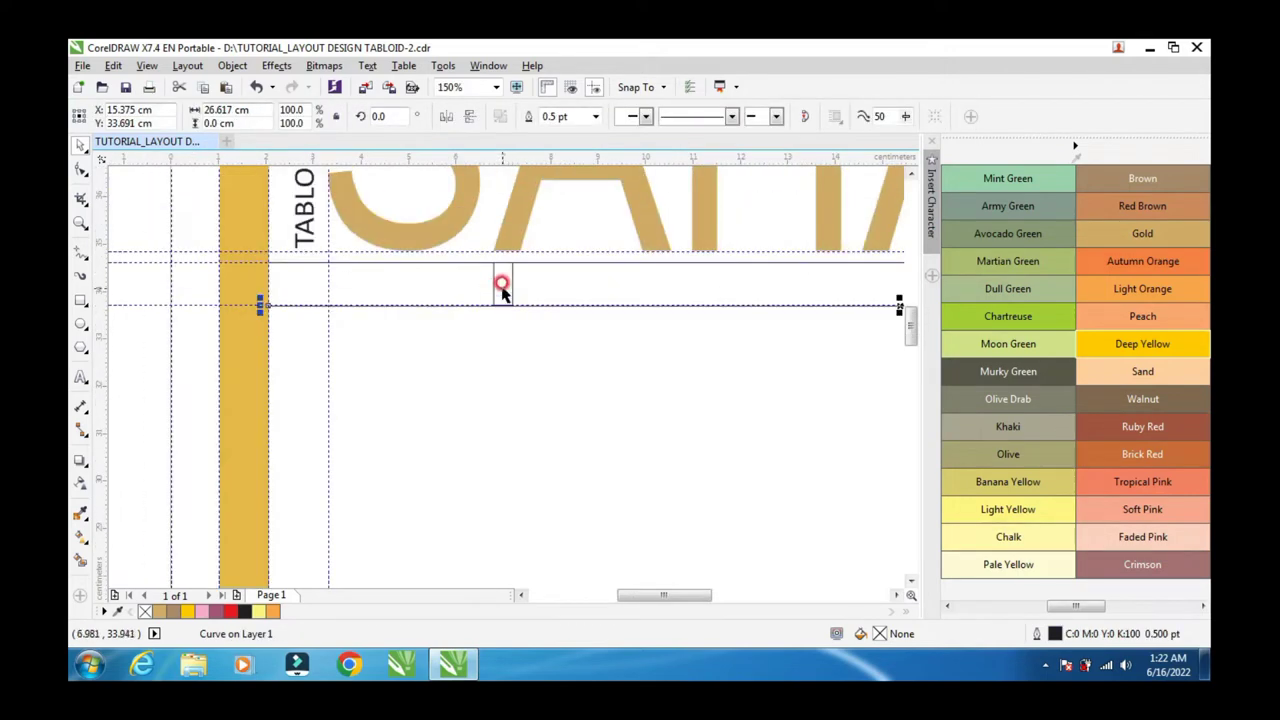
{"action": "left_click", "coordinate": [501, 286]}
{"action": "key", "text": "Delete"}
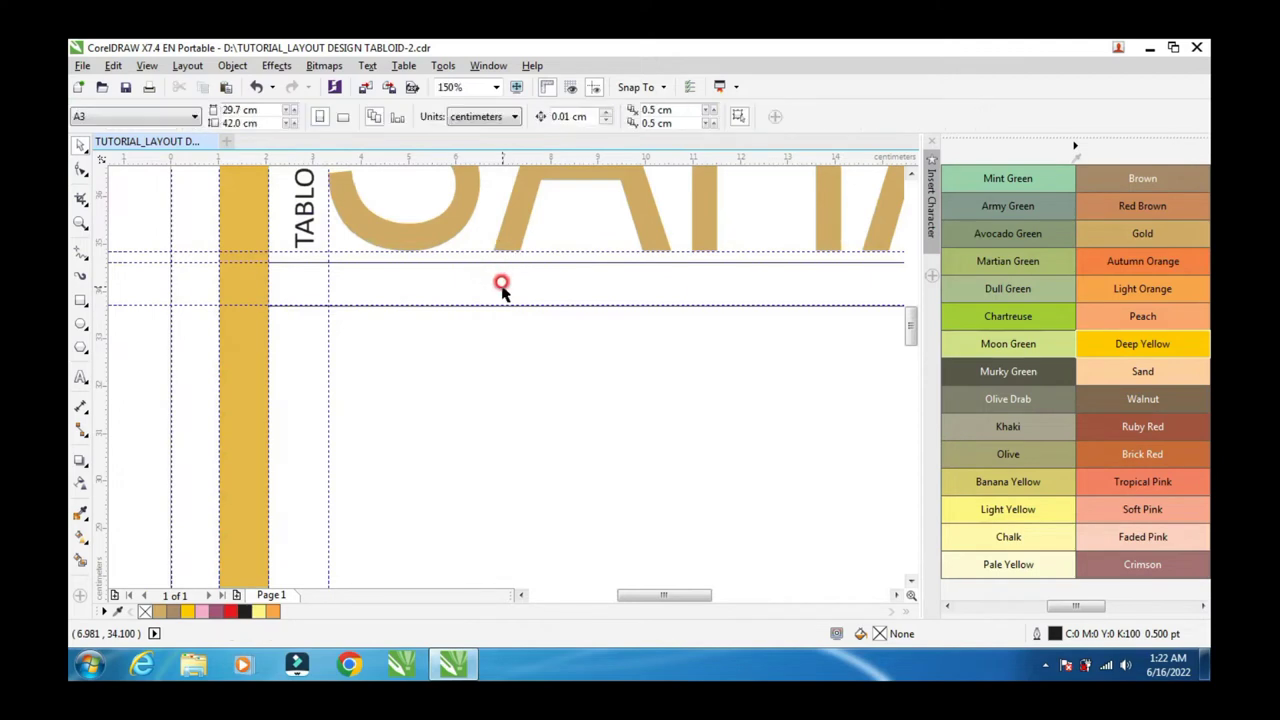
Step: Duplicate the lower line and place the copy just above it at Y 33.742 cm, starting at the vertical bar's inner edge
{"action": "left_click", "coordinate": [305, 304]}
{"action": "key", "text": "Up"}
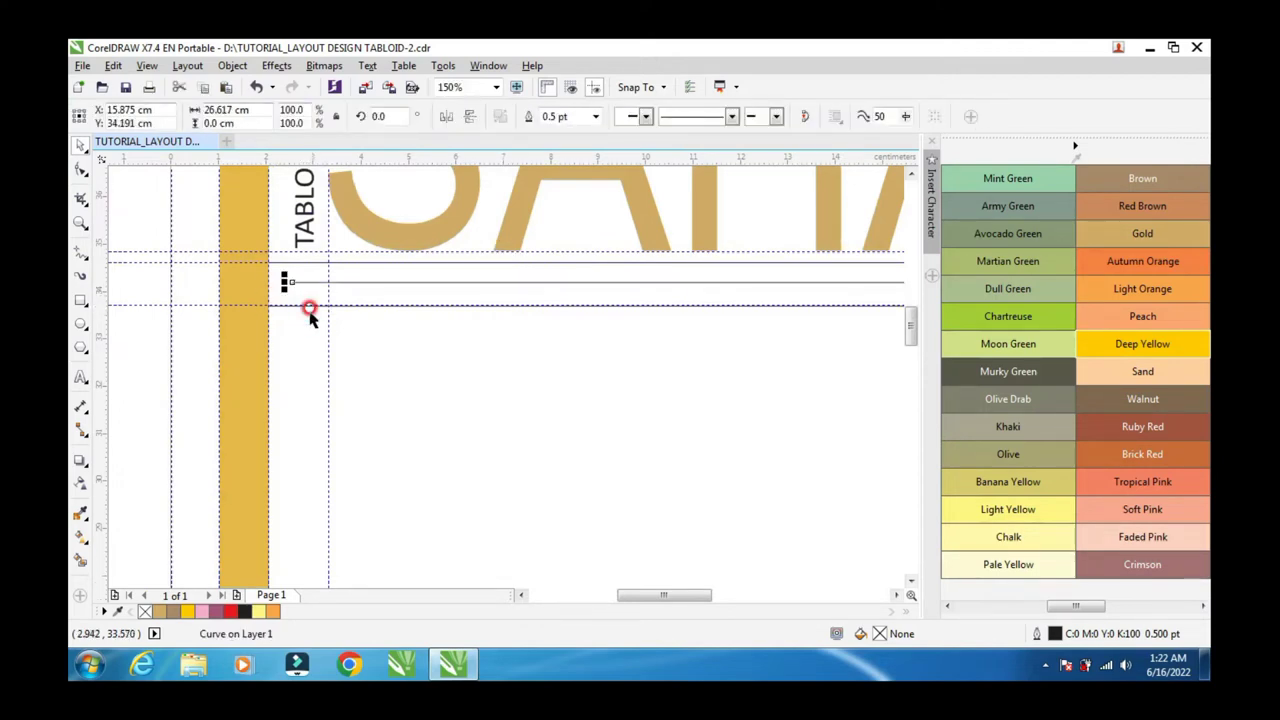
{"action": "scroll", "coordinate": [306, 306], "scroll_direction": "up", "scroll_amount": 4}
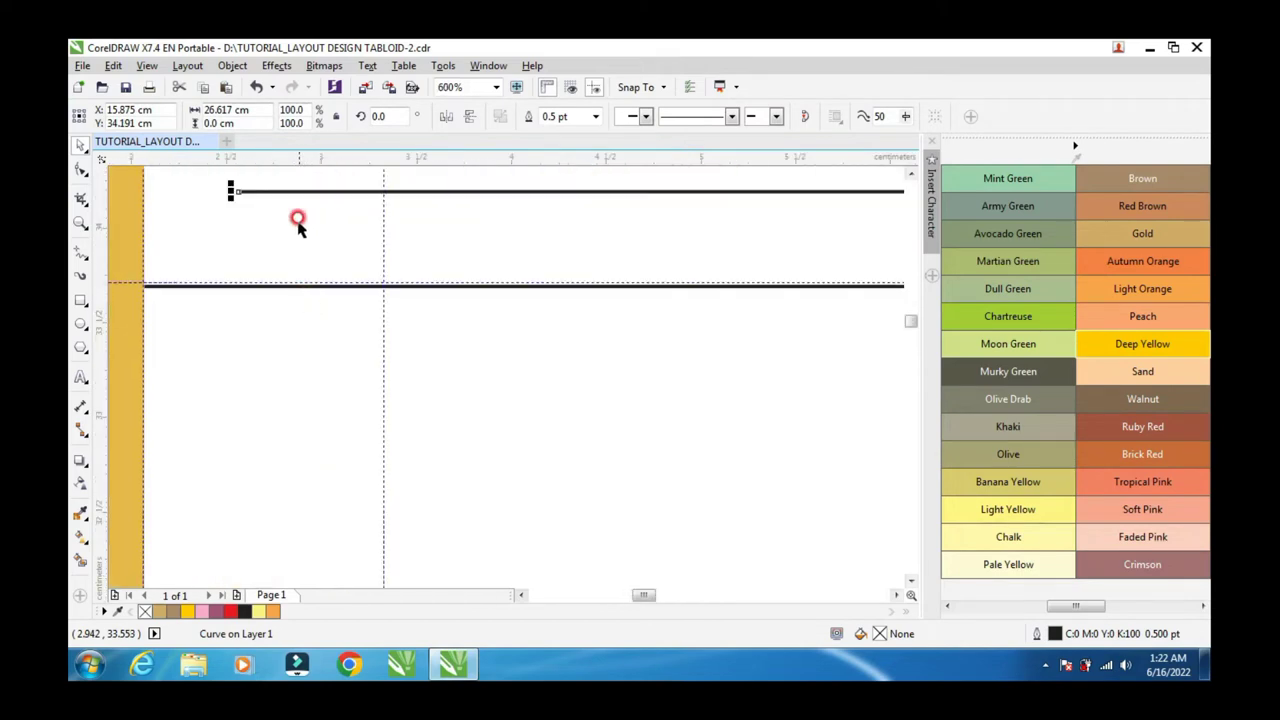
{"action": "left_click_drag", "start_coordinate": [306, 191], "coordinate": [213, 272]}
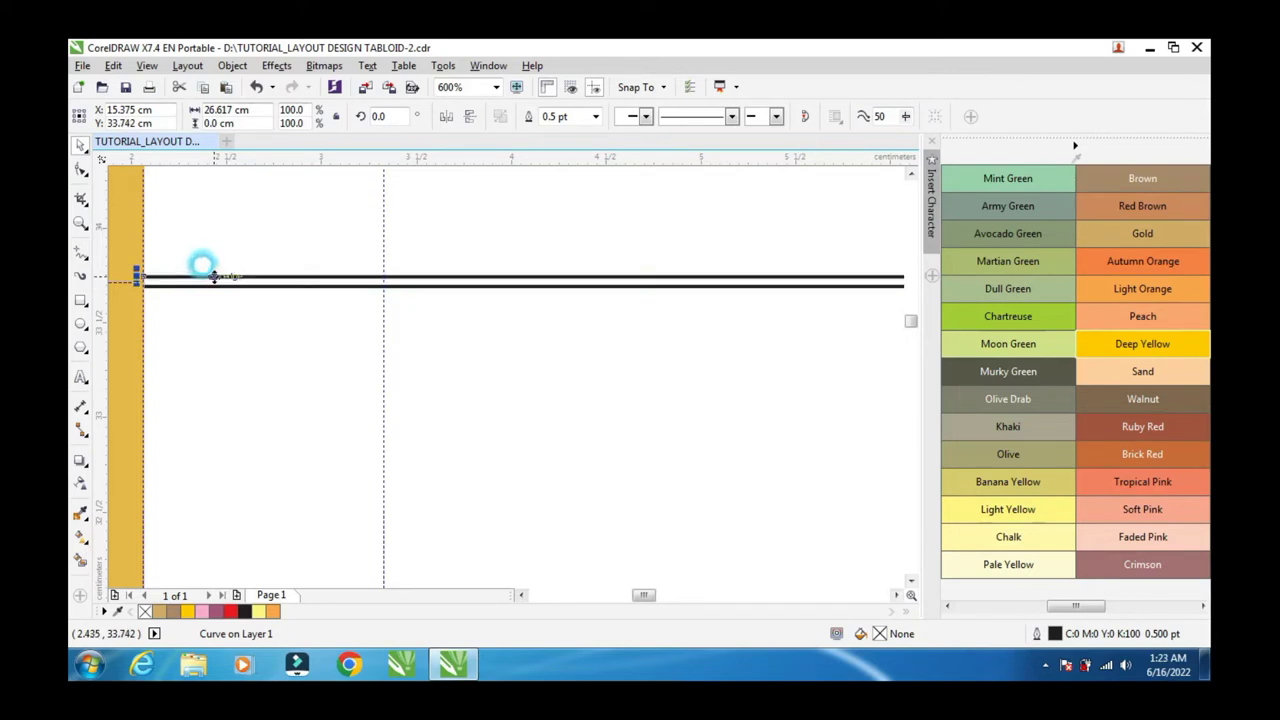
Step: Set the copied line's outline width to 1.5 pt and nudge it up to Y 33.772 cm
{"action": "left_click", "coordinate": [595, 116]}
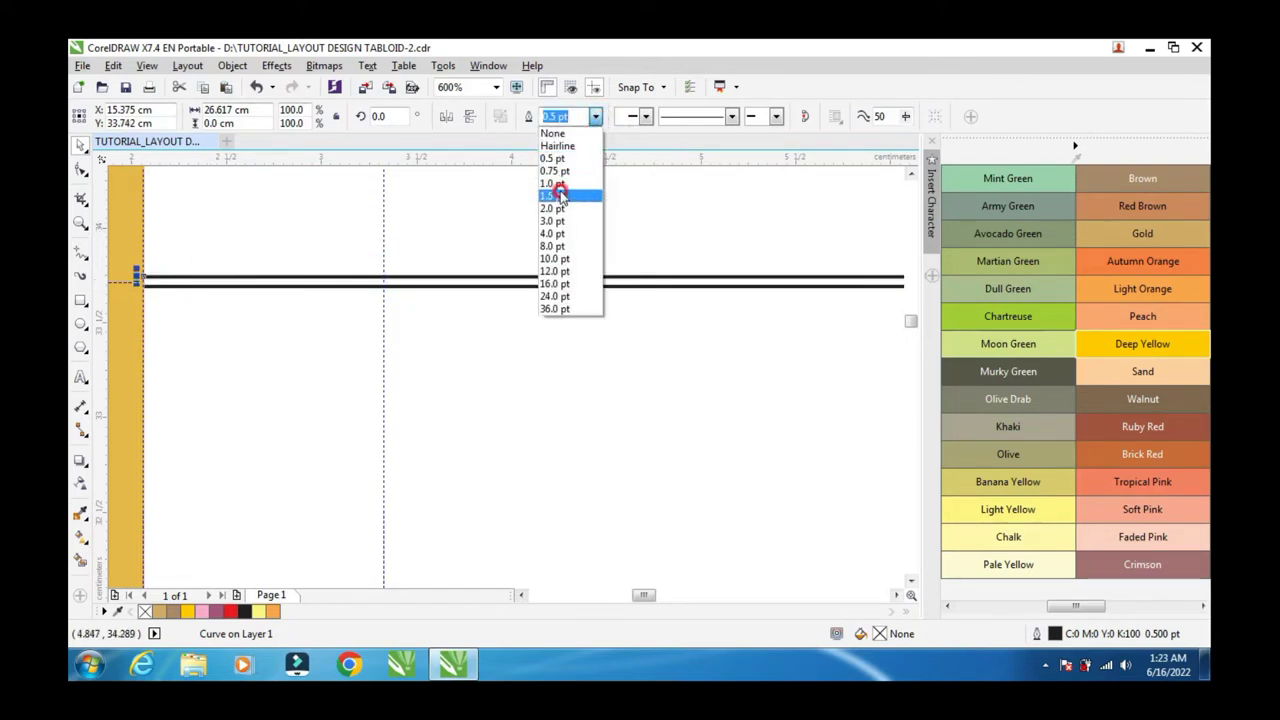
{"action": "left_click", "coordinate": [560, 197]}
{"action": "scroll", "coordinate": [514, 323], "scroll_direction": "down", "scroll_amount": 3}
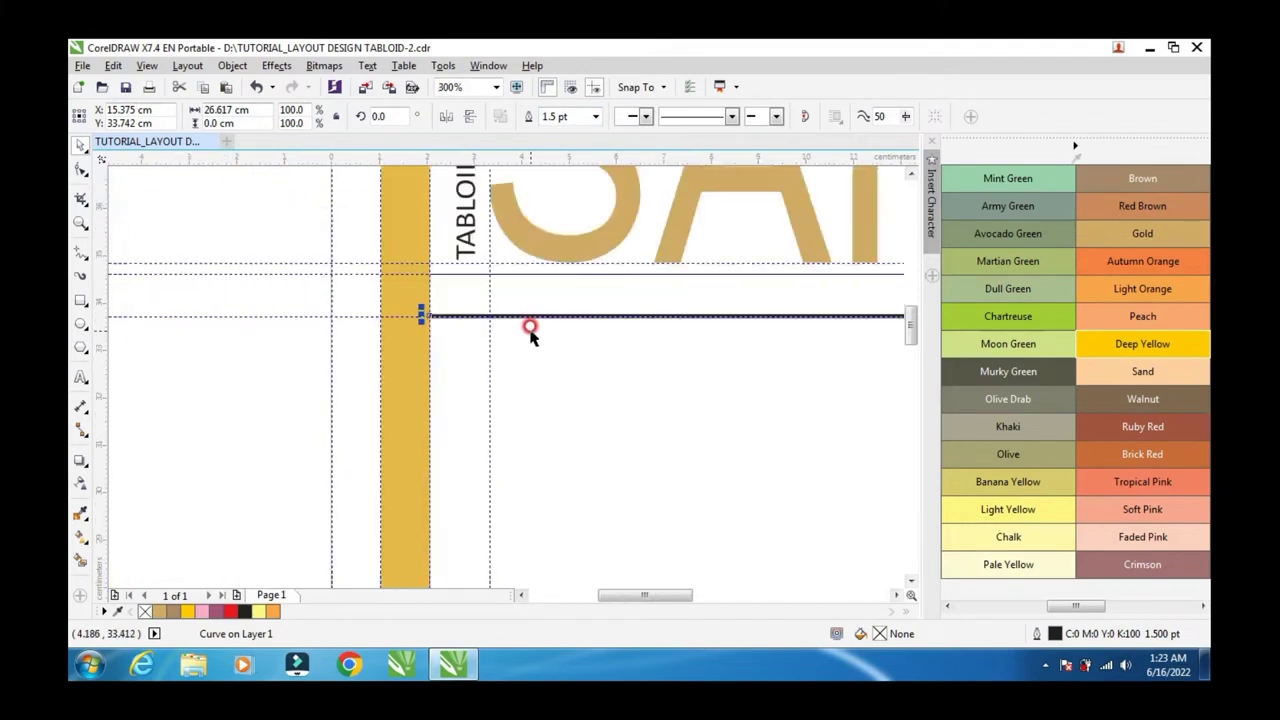
{"action": "scroll", "coordinate": [650, 345], "scroll_direction": "up", "scroll_amount": 1}
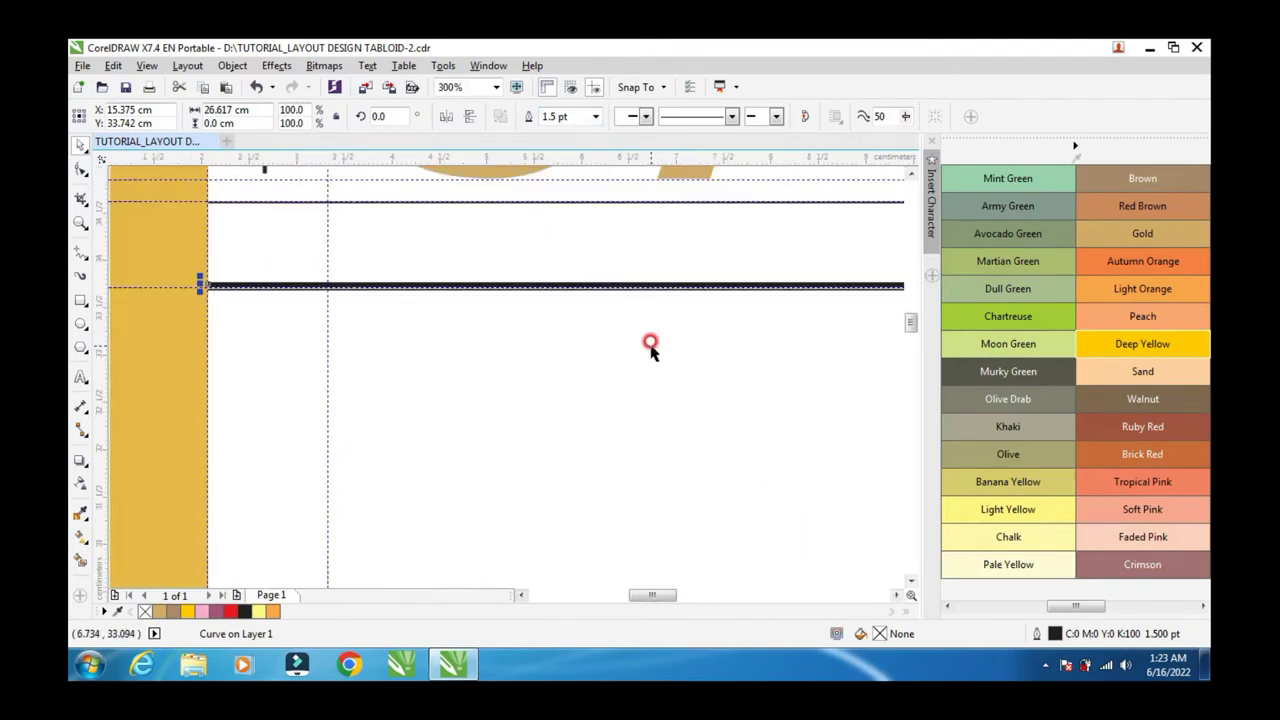
{"action": "key", "text": "Up"}
{"action": "key", "text": "Up"}
{"action": "key", "text": "Up"}
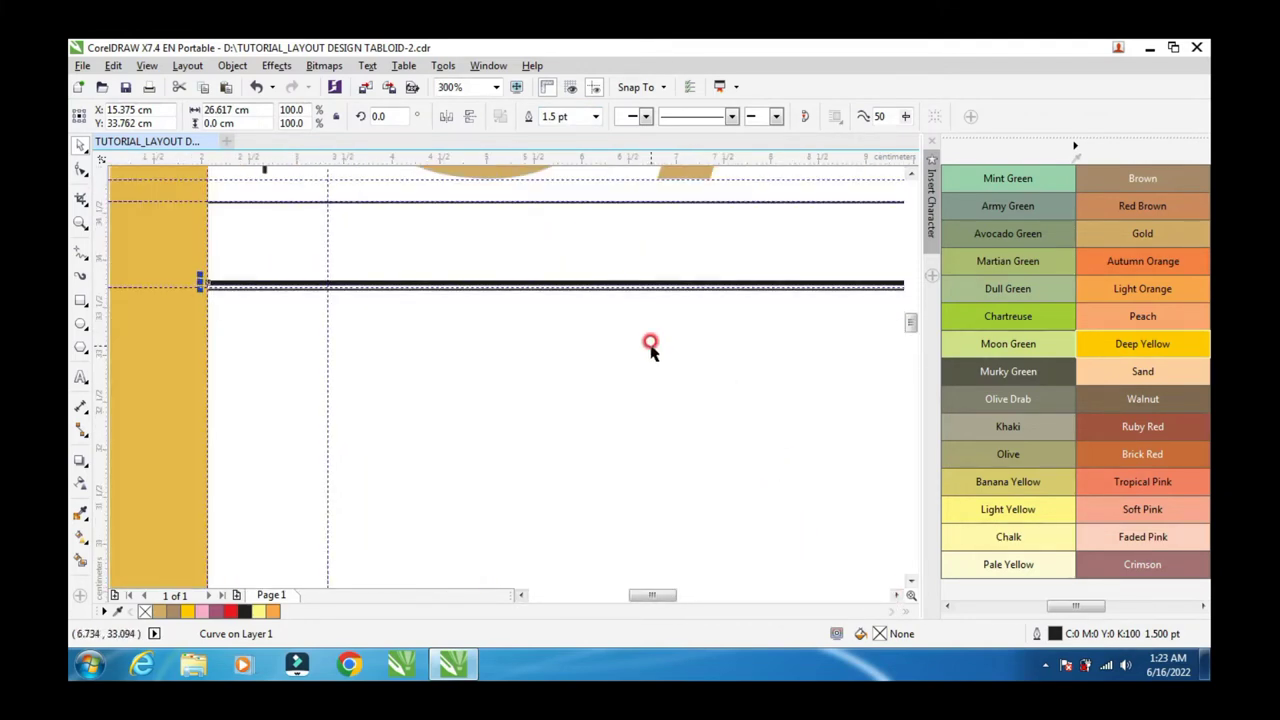
{"action": "scroll", "coordinate": [650, 345], "scroll_direction": "down", "scroll_amount": 1}
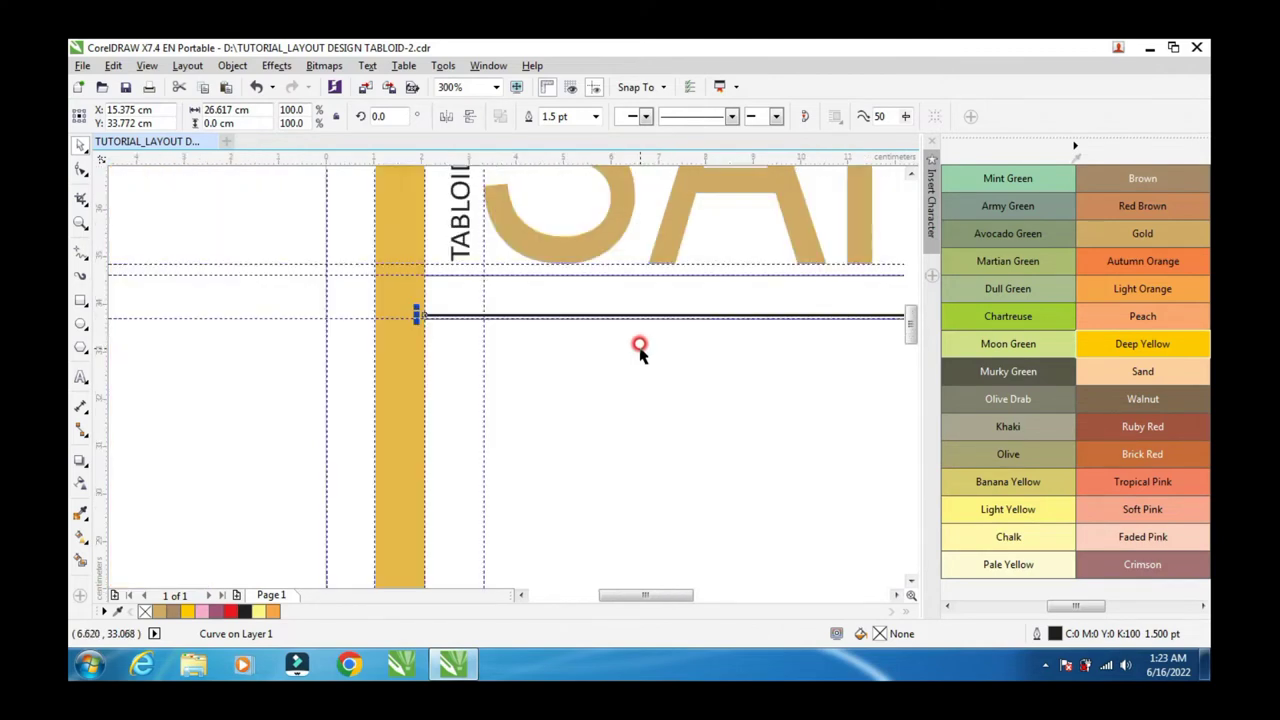
{"action": "left_click", "coordinate": [680, 415]}
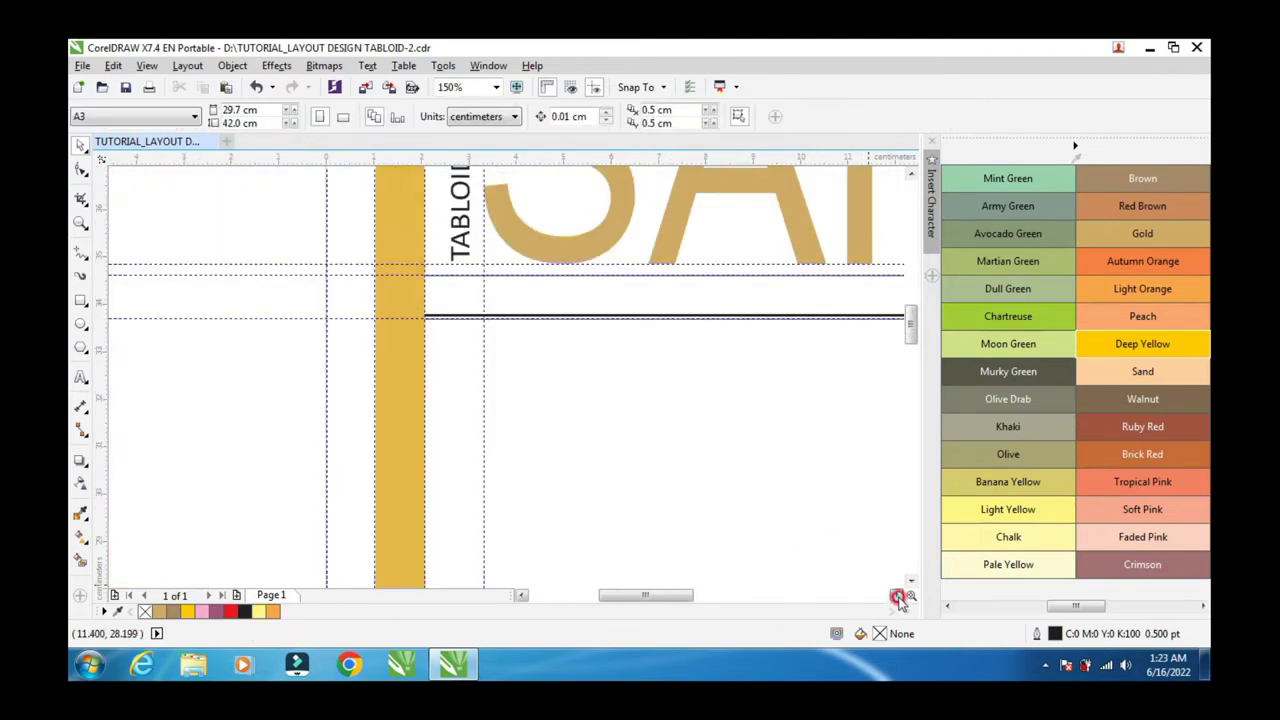
Step: Extend the outer ends of the thick line and the thin line below it to the vertical margin guideline
{"action": "scroll", "coordinate": [898, 598], "scroll_direction": "right", "scroll_amount": 6}
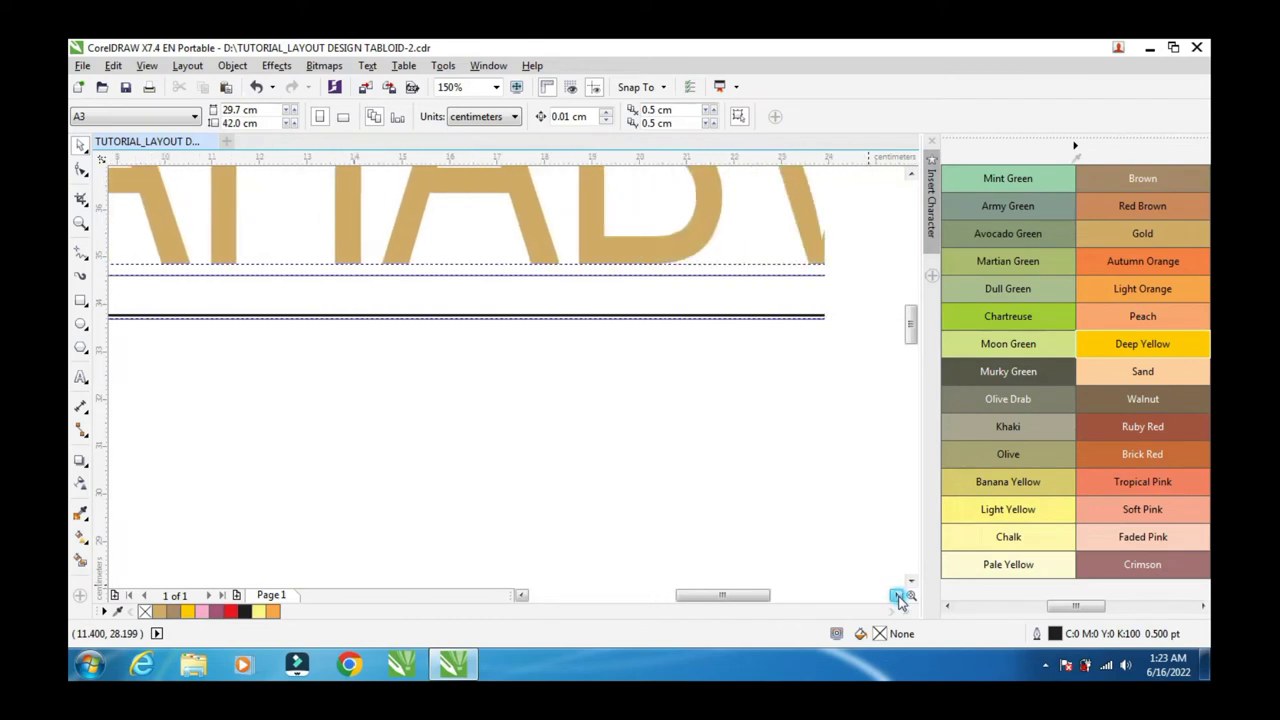
{"action": "scroll", "coordinate": [898, 598], "scroll_direction": "right", "scroll_amount": 3}
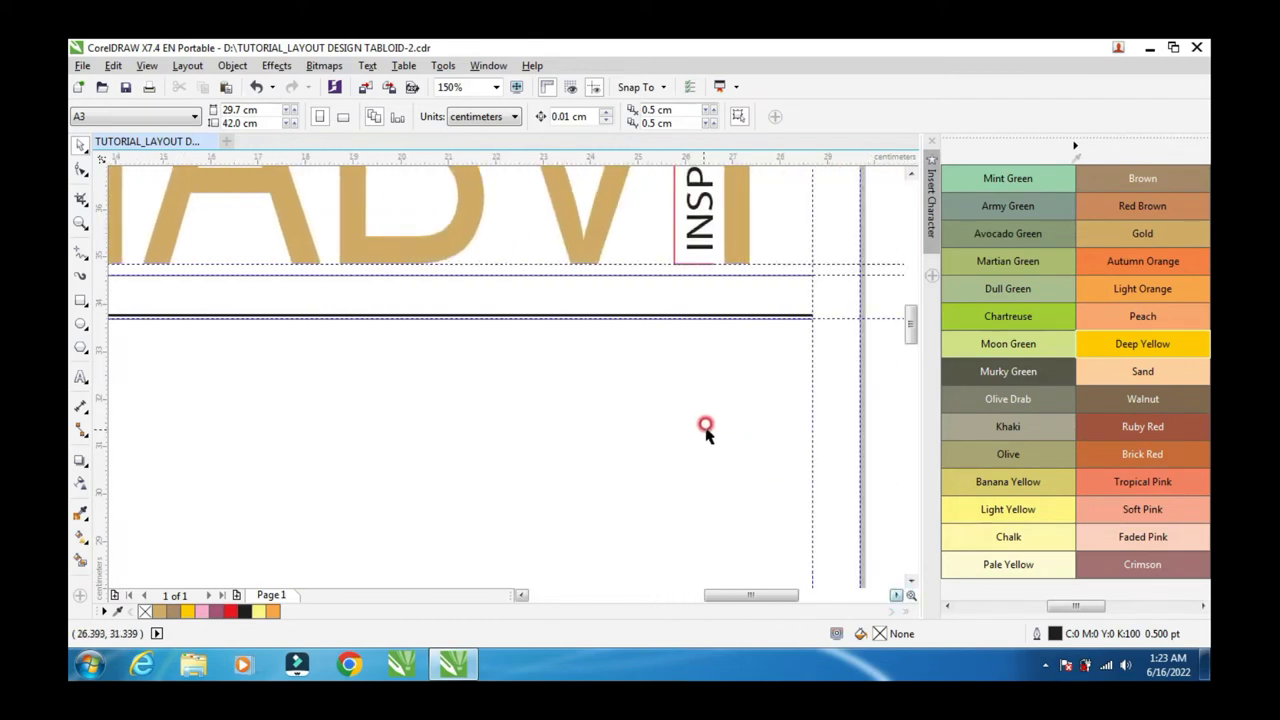
{"action": "scroll", "coordinate": [818, 290], "scroll_direction": "up", "scroll_amount": 1}
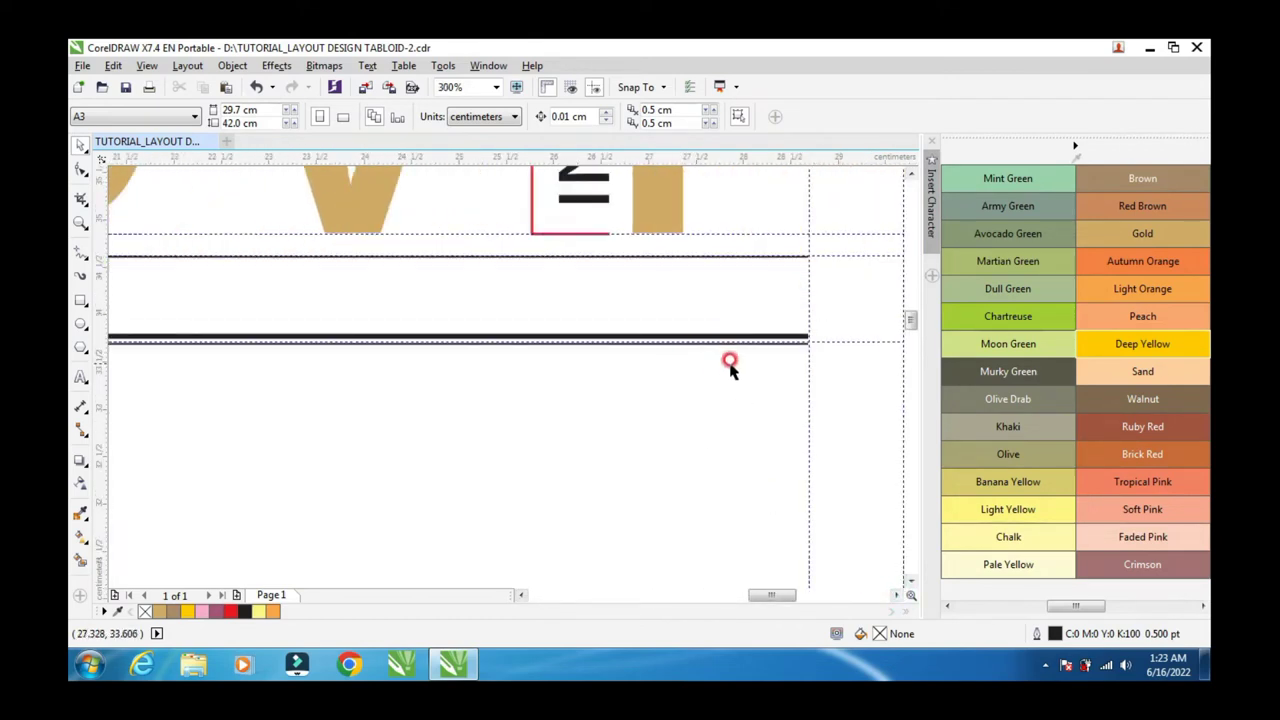
{"action": "scroll", "coordinate": [805, 346], "scroll_direction": "up", "scroll_amount": 2}
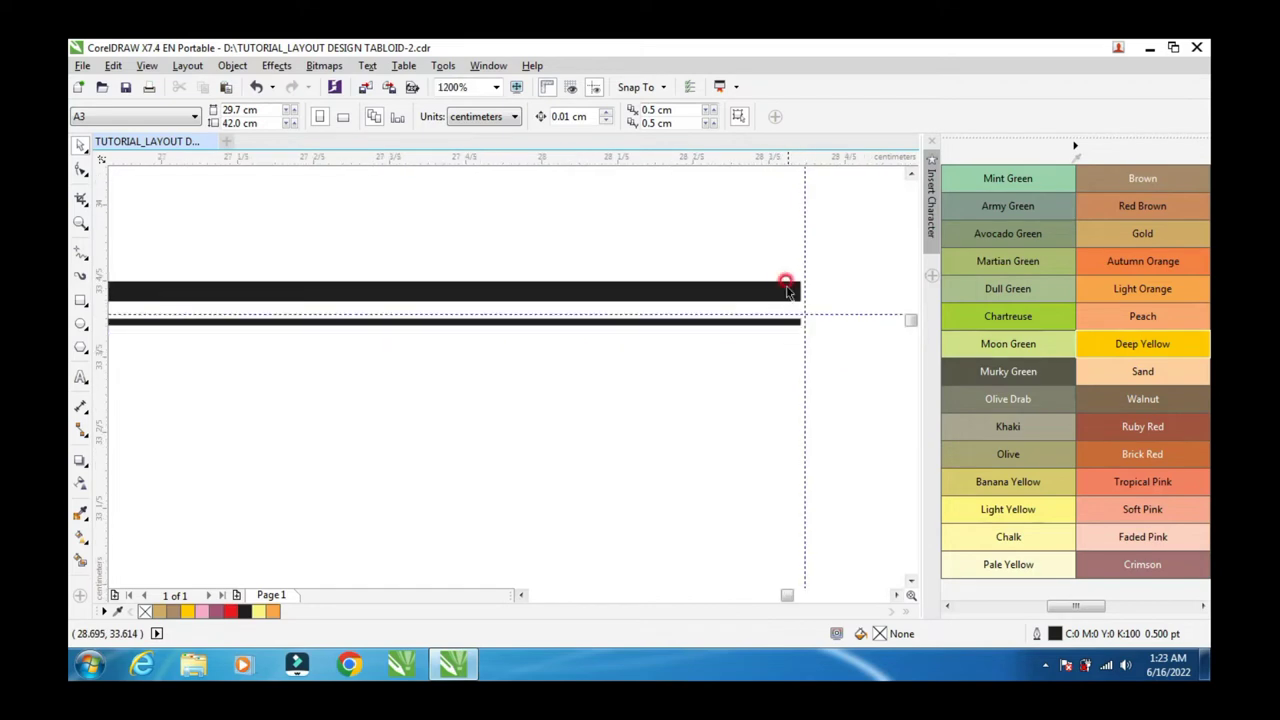
{"action": "scroll", "coordinate": [785, 289], "scroll_direction": "up", "scroll_amount": 2}
{"action": "left_click", "coordinate": [830, 289]}
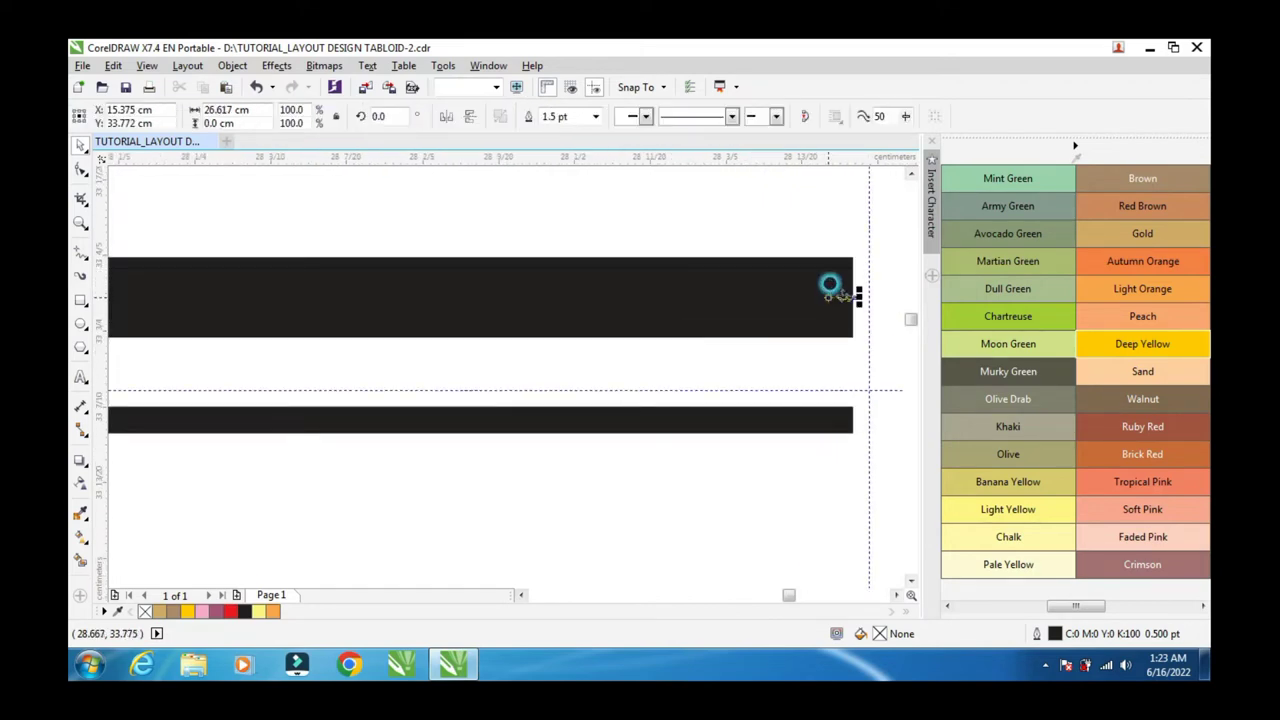
{"action": "left_click_drag", "start_coordinate": [855, 292], "coordinate": [869, 292]}
{"action": "left_click", "coordinate": [843, 426]}
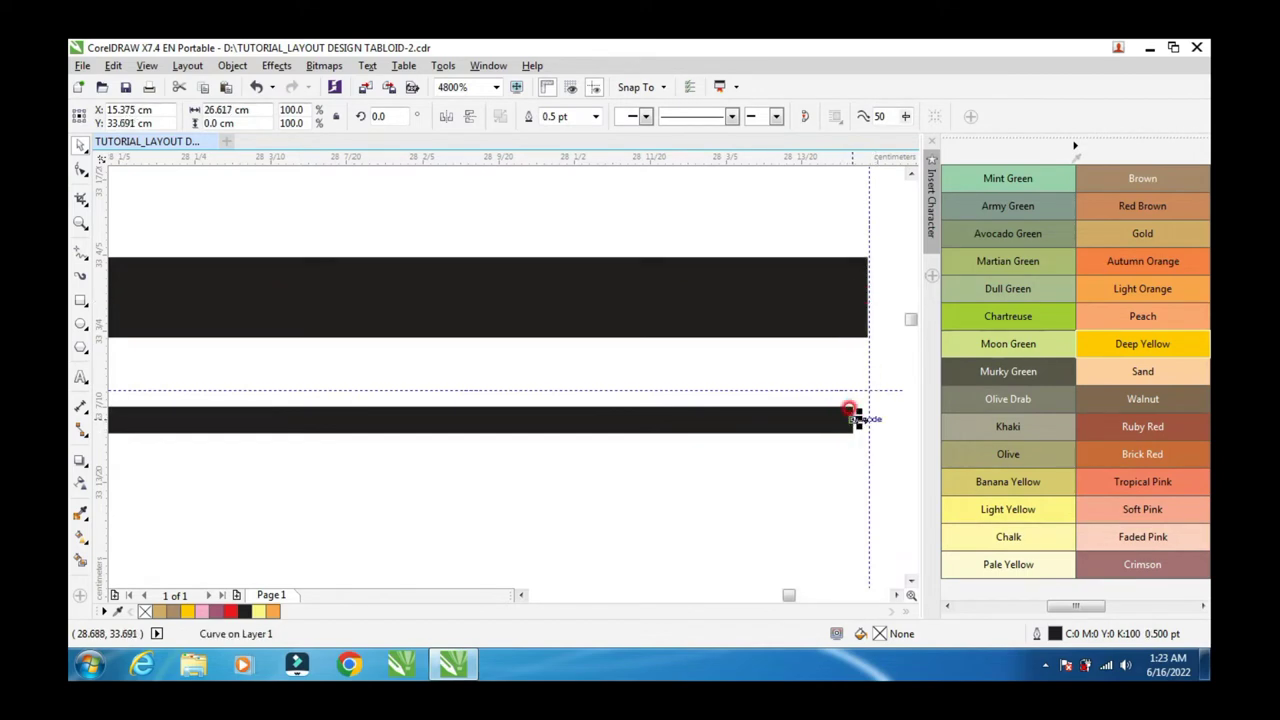
{"action": "left_click_drag", "start_coordinate": [852, 415], "coordinate": [868, 417]}
{"action": "scroll", "coordinate": [809, 443], "scroll_direction": "down", "scroll_amount": 1}
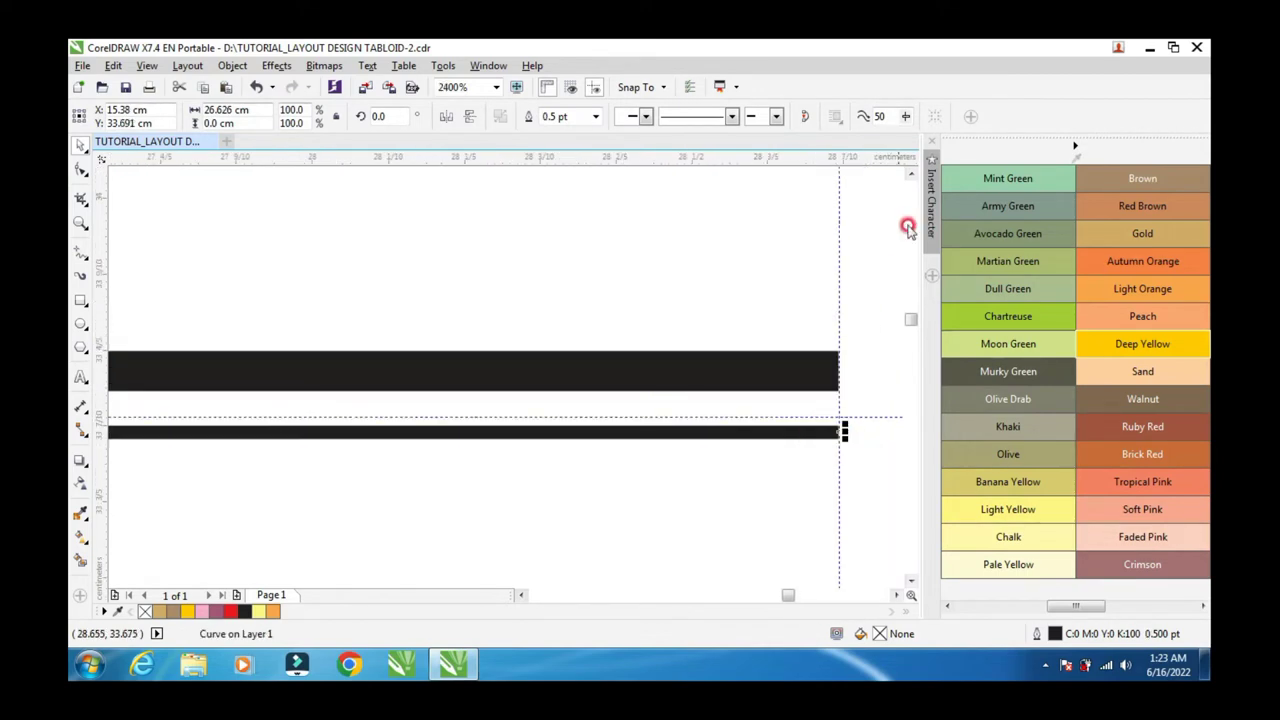
Step: Extend the outer end of the upper thin line beneath SAHABAT toward the vertical margin guideline
{"action": "left_click", "coordinate": [910, 175]}
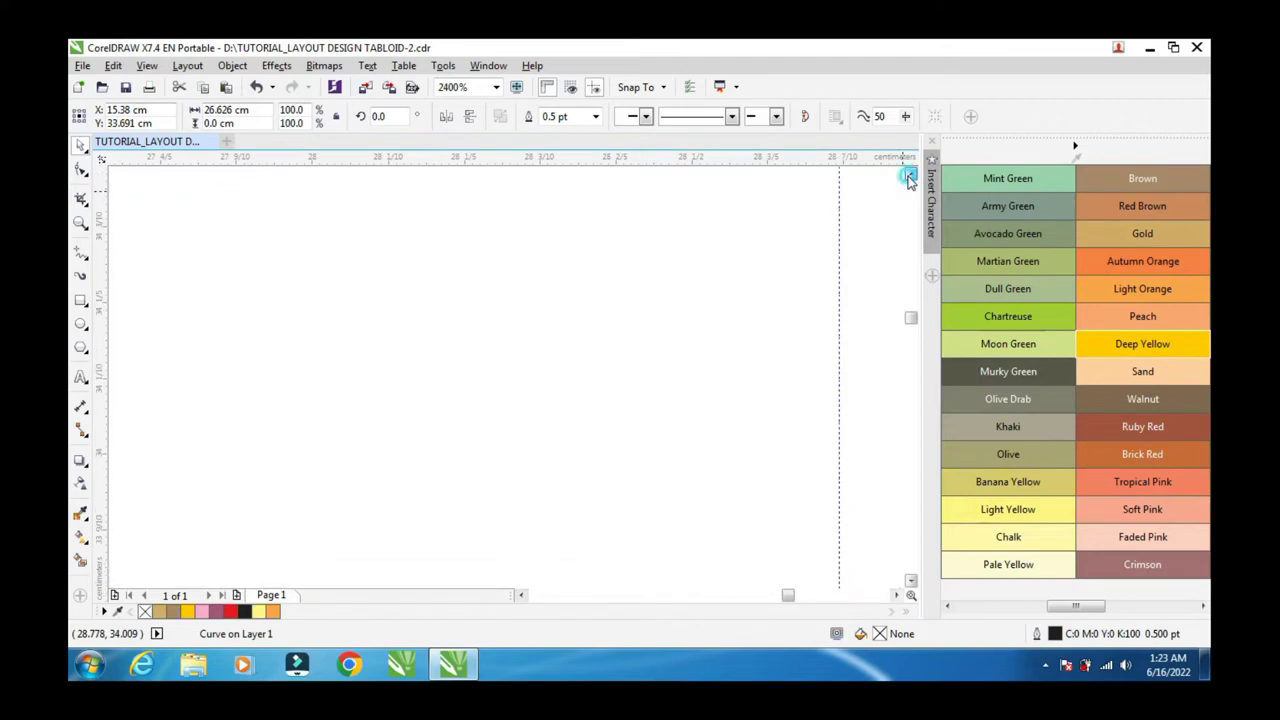
{"action": "left_click", "coordinate": [910, 175]}
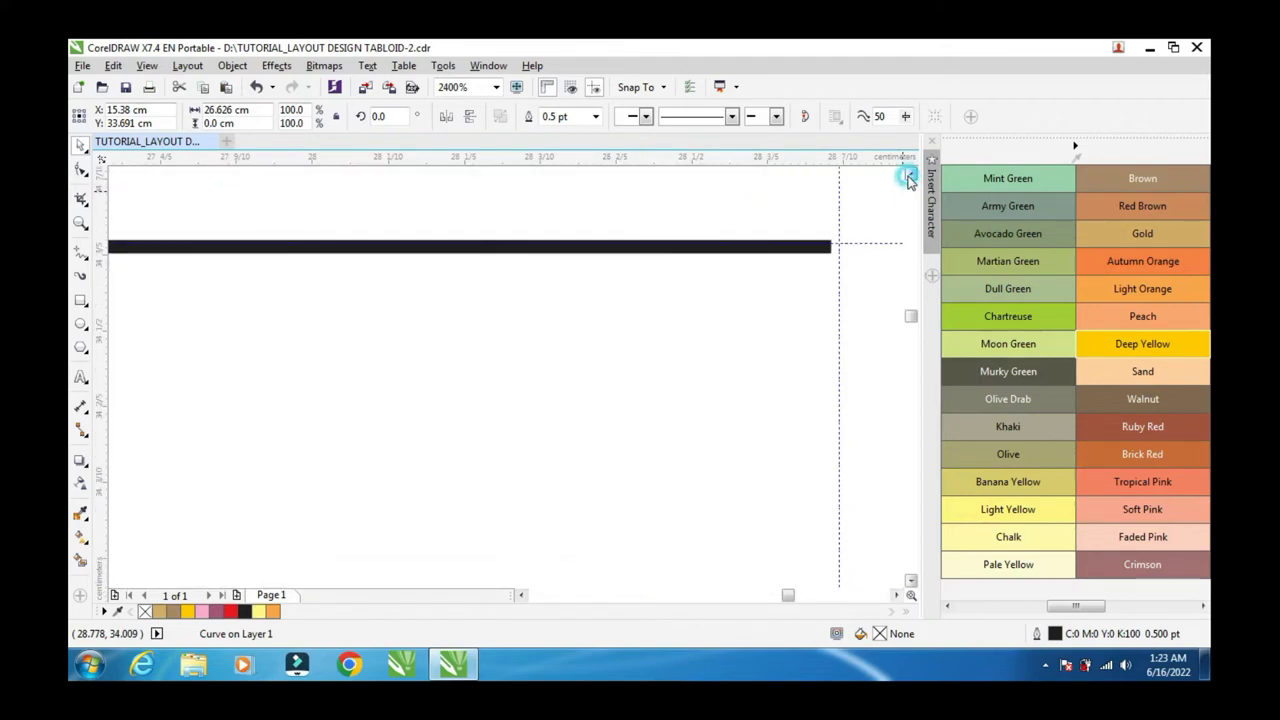
{"action": "mouse_move", "coordinate": [828, 246]}
{"action": "left_mouse_down"}
{"action": "mouse_move", "coordinate": [845, 248]}
{"action": "mouse_move", "coordinate": [832, 240]}
{"action": "left_mouse_up"}
{"action": "scroll", "coordinate": [831, 240], "scroll_direction": "up", "scroll_amount": 2}
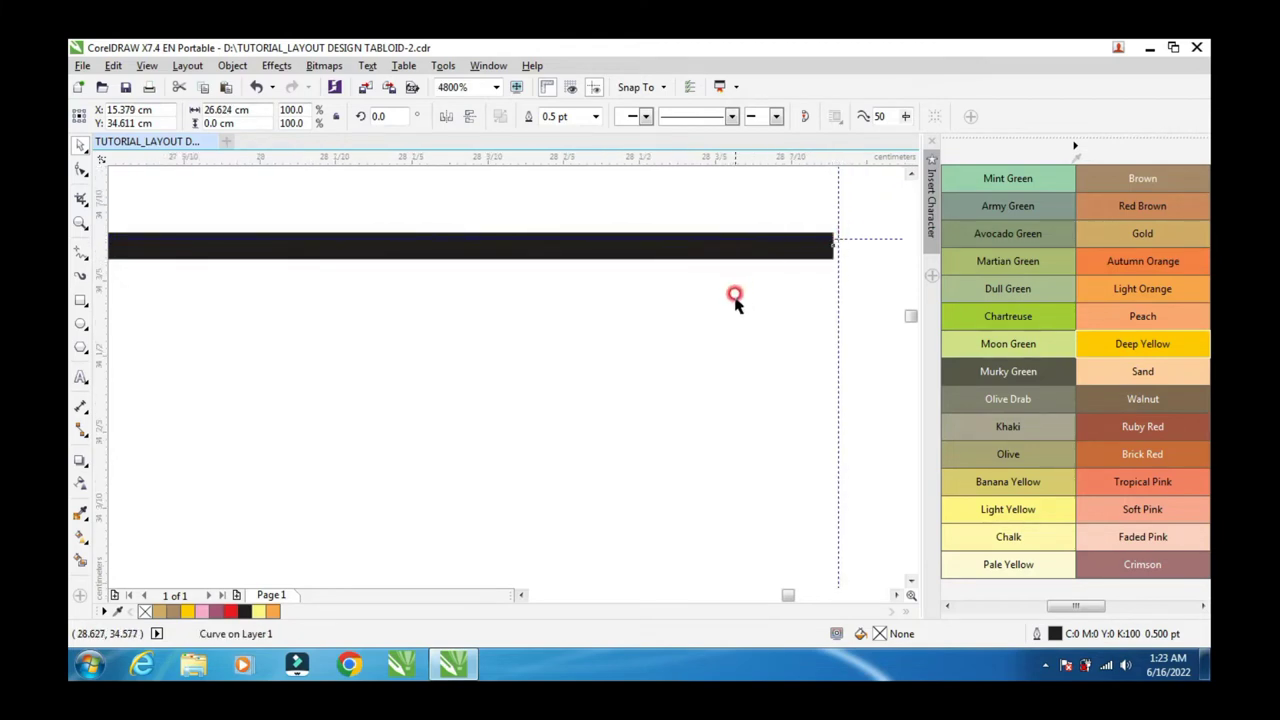
{"action": "scroll", "coordinate": [735, 300], "scroll_direction": "down", "scroll_amount": 2}
{"action": "scroll", "coordinate": [725, 300], "scroll_direction": "down", "scroll_amount": 8}
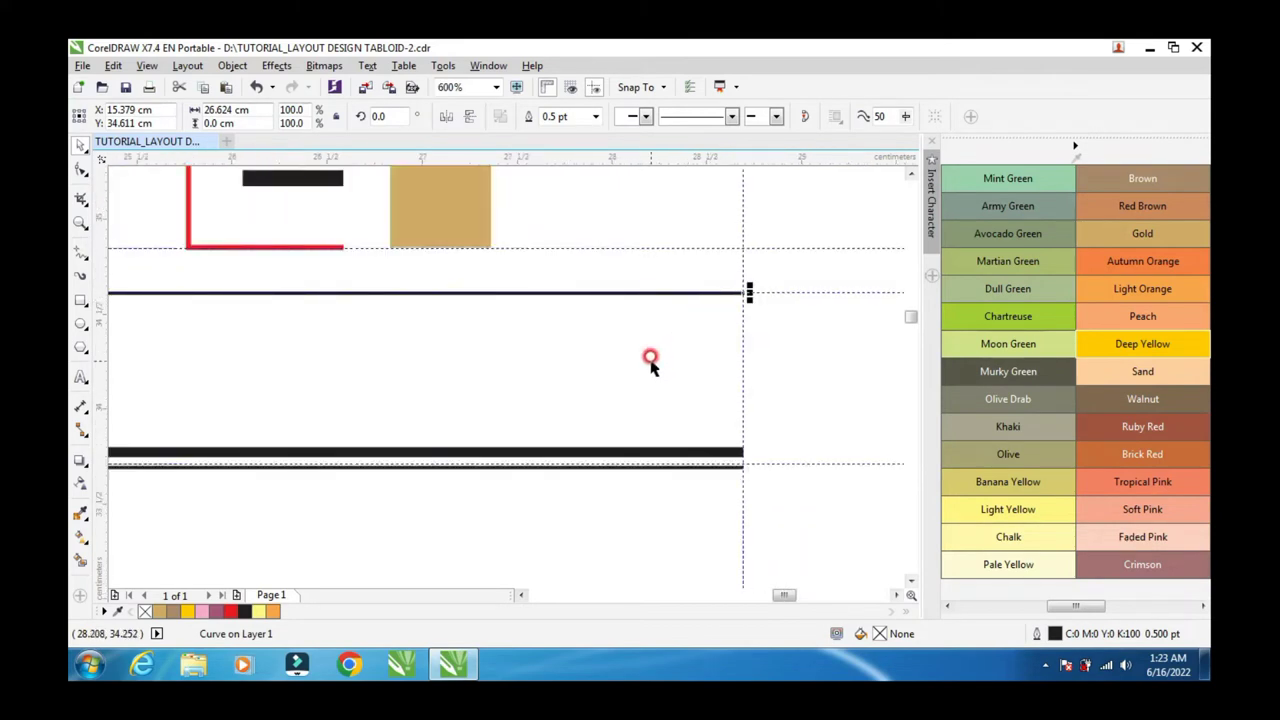
Step: Examine the masthead and its horizontal lines in a full-screen preview, and return to the editing view
{"action": "scroll", "coordinate": [651, 357], "scroll_direction": "up", "scroll_amount": 2}
{"action": "scroll", "coordinate": [635, 362], "scroll_direction": "up", "scroll_amount": 2}
{"action": "scroll", "coordinate": [624, 364], "scroll_direction": "down", "scroll_amount": 1}
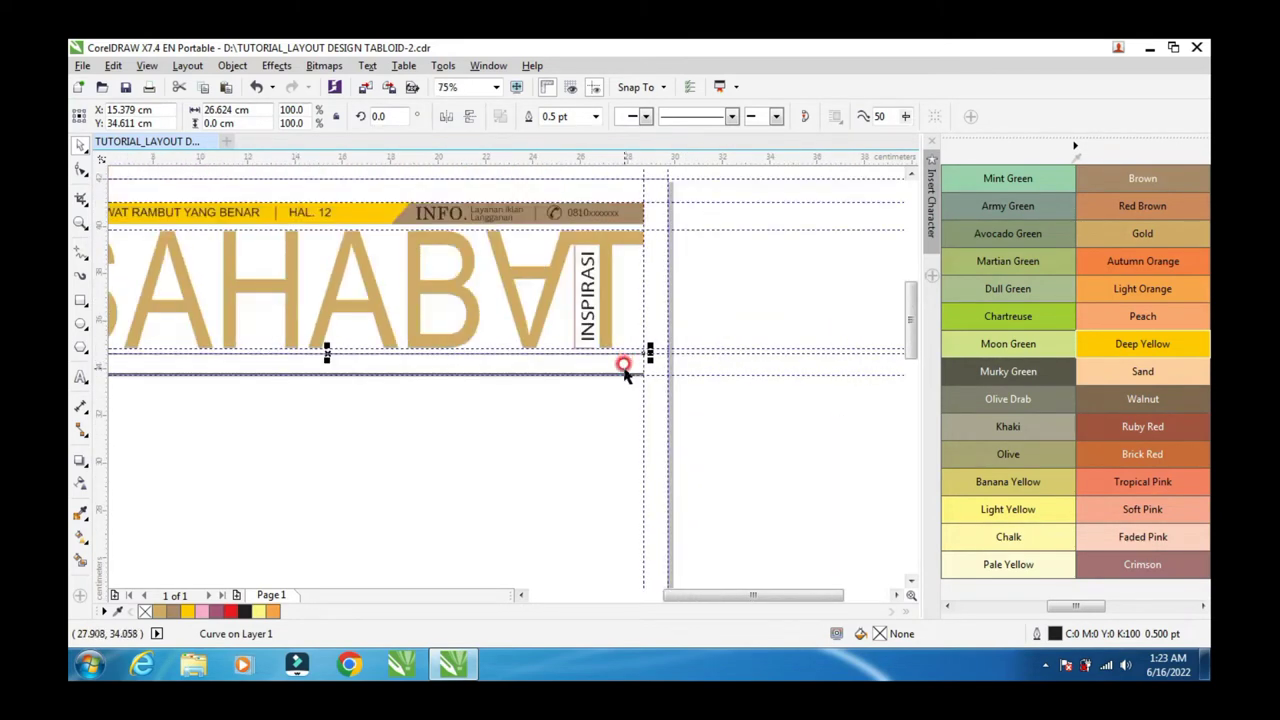
{"action": "left_click", "coordinate": [521, 595]}
{"action": "left_click", "coordinate": [521, 595]}
{"action": "left_click", "coordinate": [521, 595]}
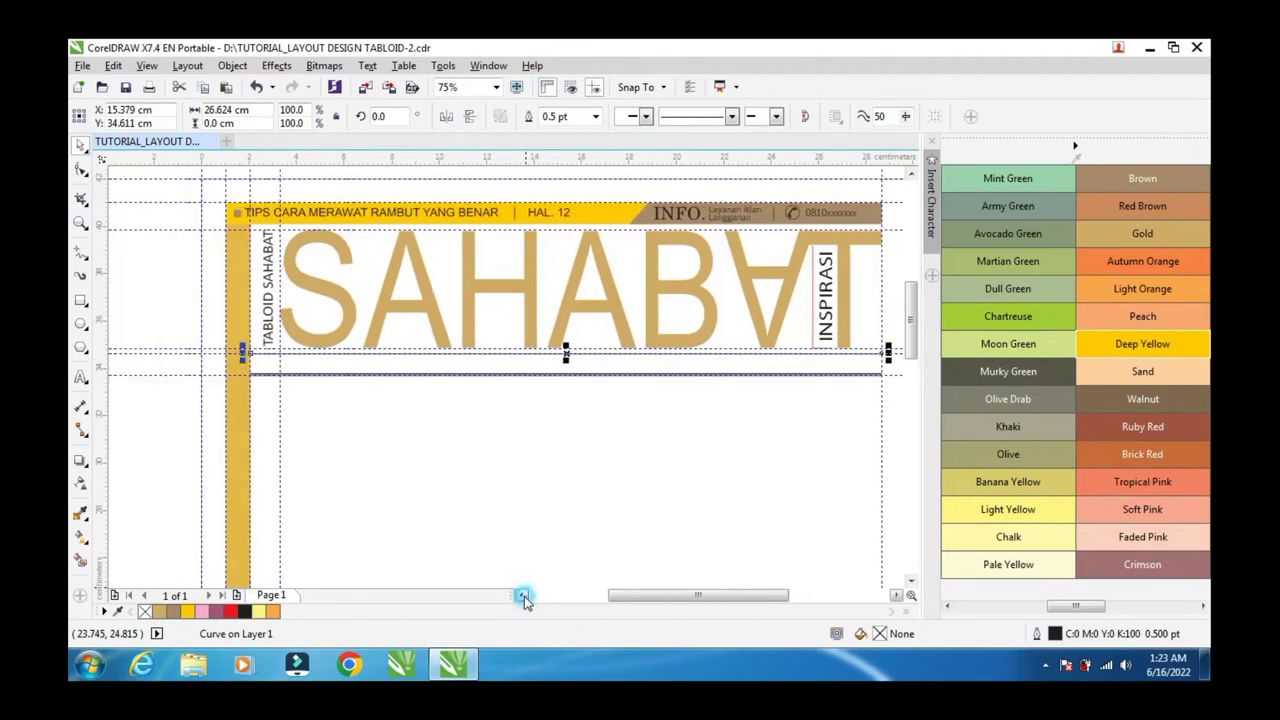
{"action": "right_click", "coordinate": [168, 212]}
{"action": "left_click", "coordinate": [182, 219]}
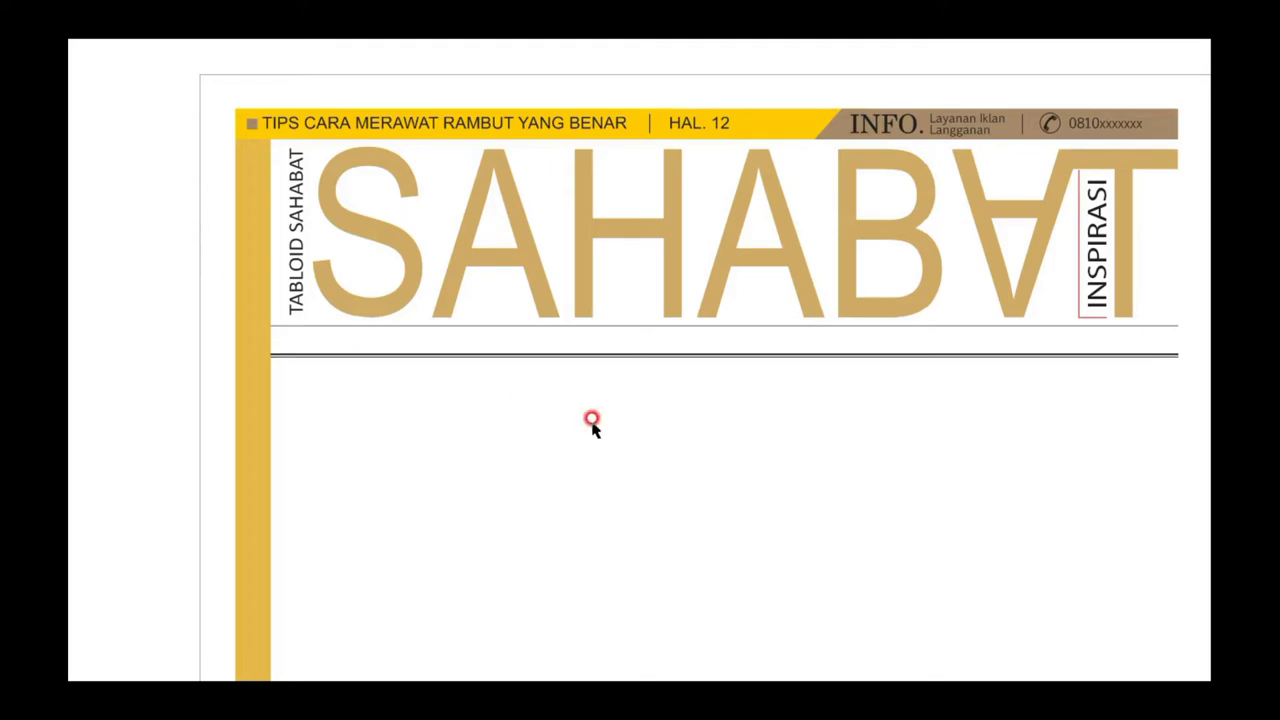
{"action": "left_click", "coordinate": [549, 425]}
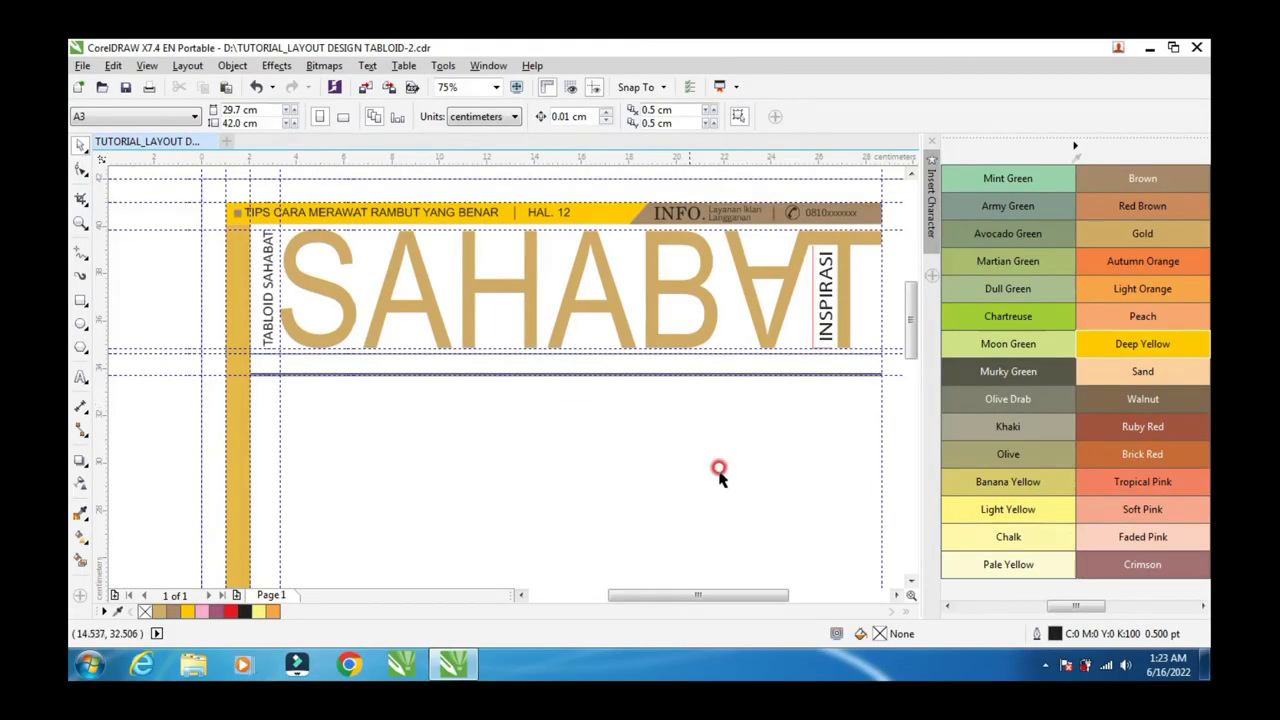
Step: Add the artistic text "EDISI : XII / JUNI / VI/ TH. 2022" in 24 pt Arial below the double line
{"action": "left_click", "coordinate": [910, 584]}
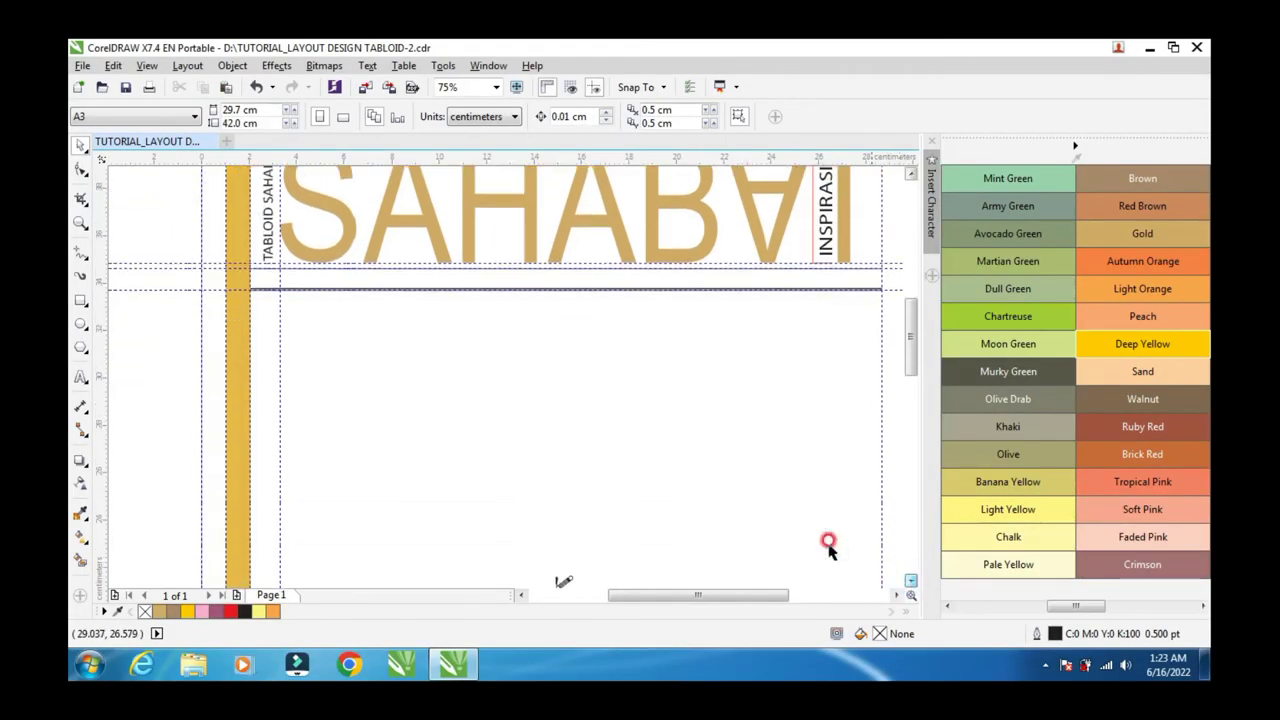
{"action": "left_click", "coordinate": [81, 378]}
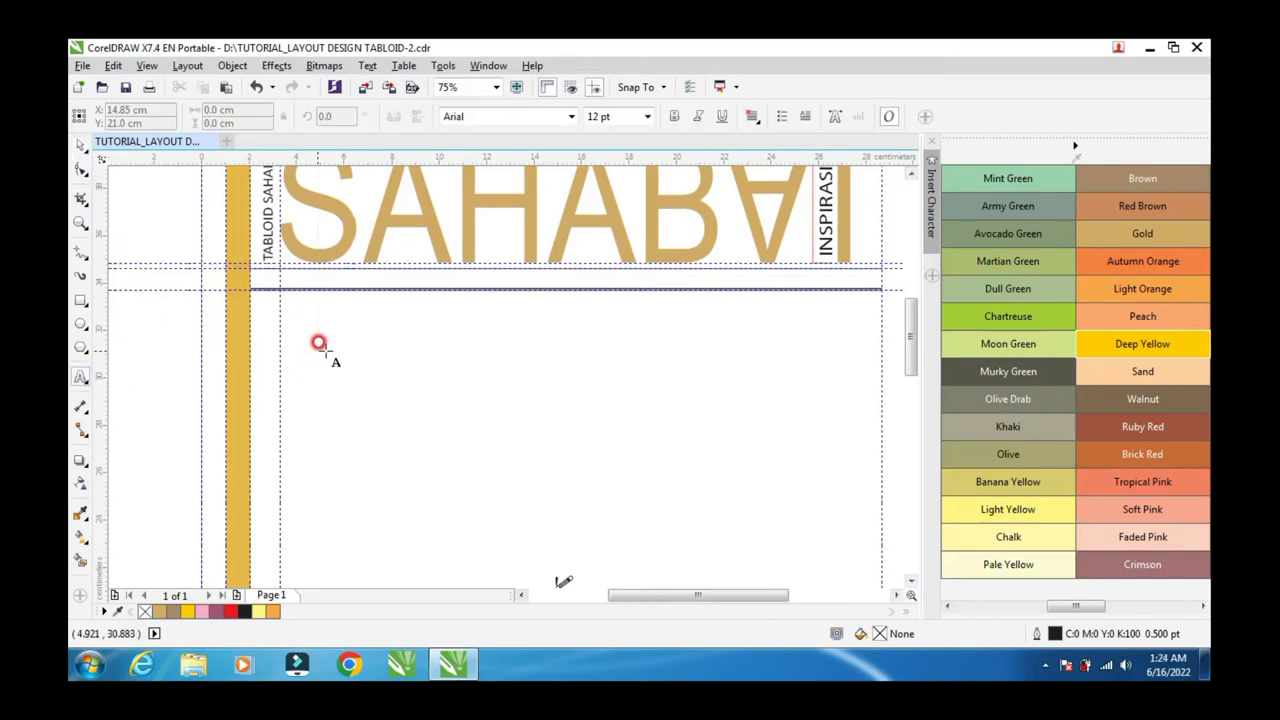
{"action": "left_click", "coordinate": [316, 341]}
{"action": "key", "text": "ctrl+v"}
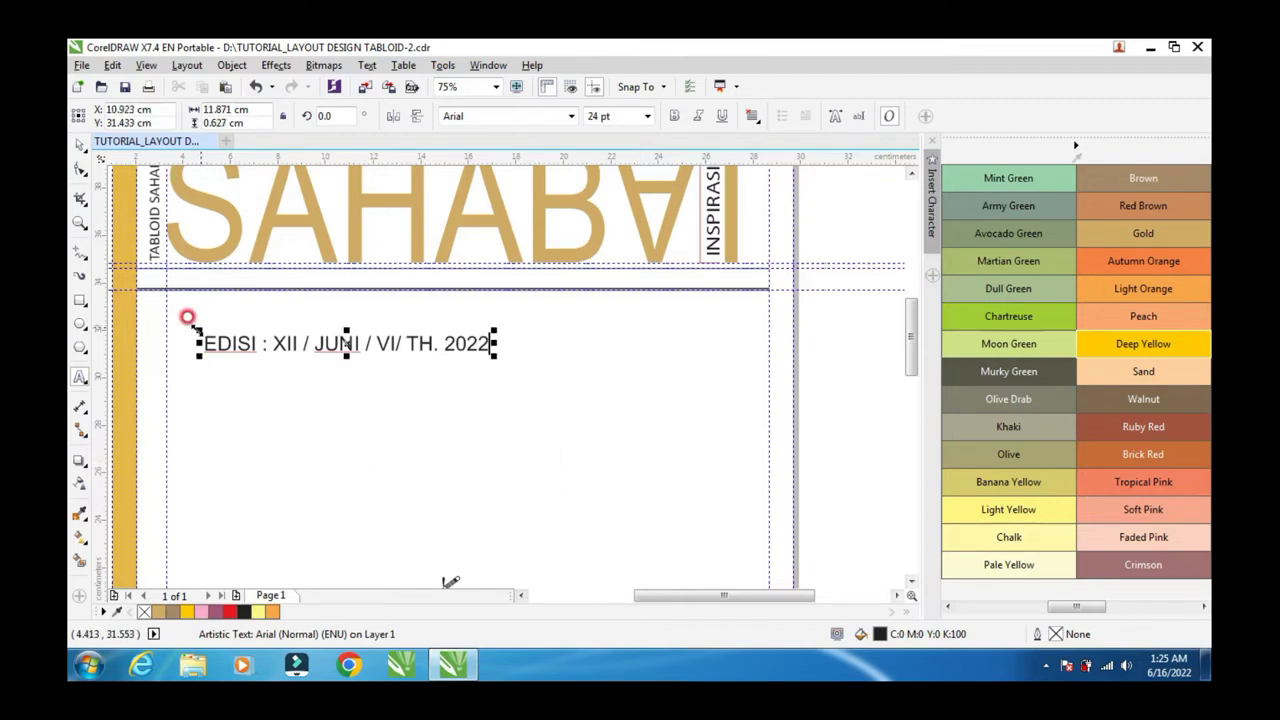
Step: Set the edition text to 12 pt and move it between the upper thin line and the thick line beneath SAHABAT
{"action": "left_click", "coordinate": [76, 145]}
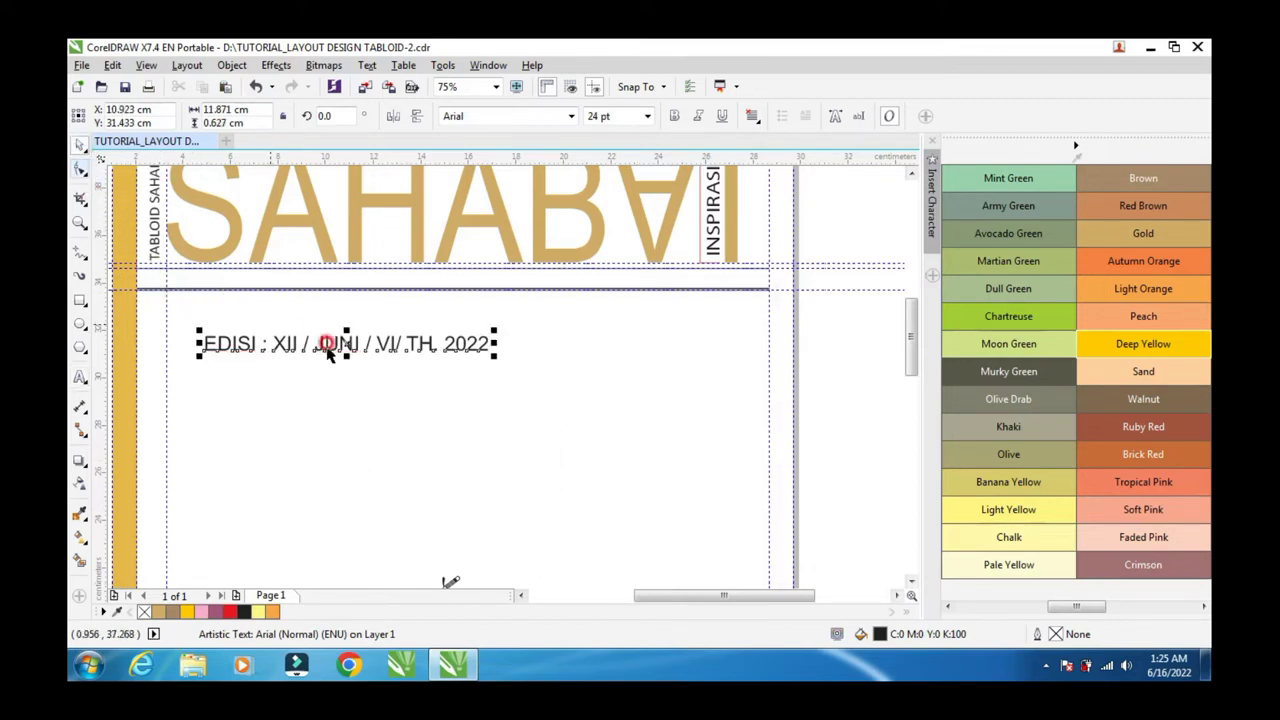
{"action": "left_click", "coordinate": [647, 116]}
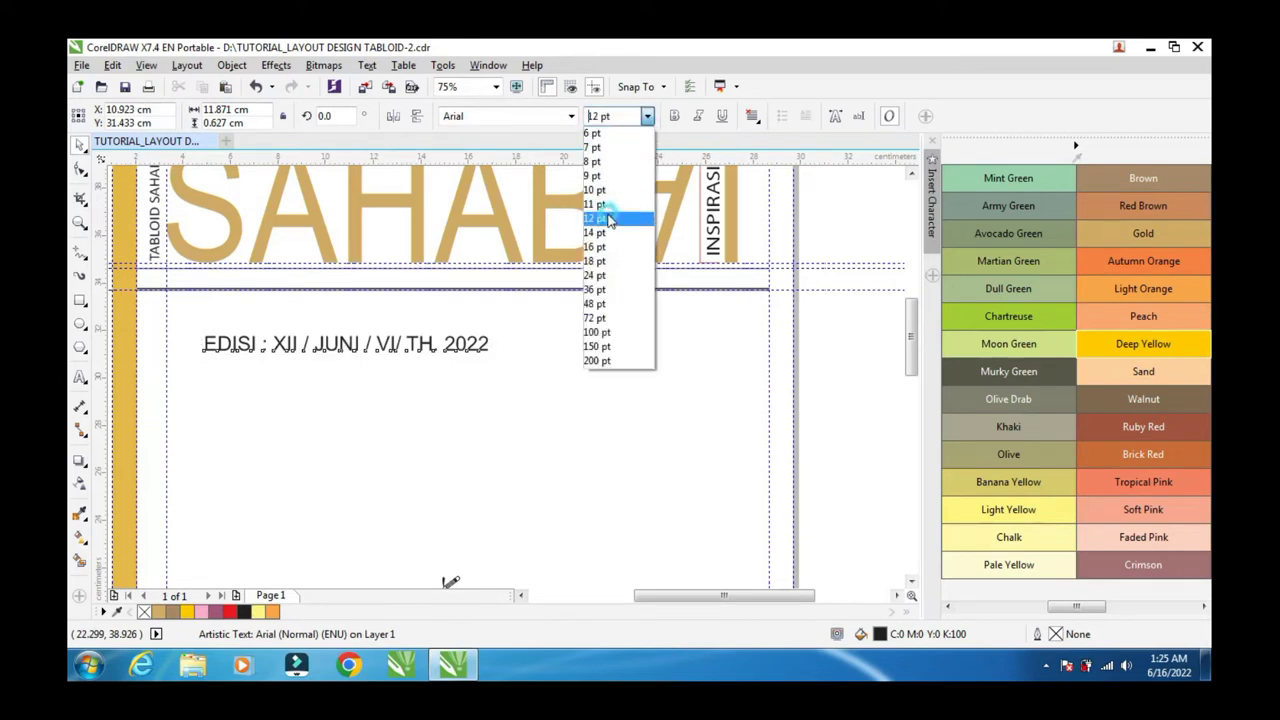
{"action": "left_click", "coordinate": [607, 217]}
{"action": "left_click_drag", "start_coordinate": [276, 335], "coordinate": [264, 279]}
Step: Shift the edition text closer to the gold bar and center it vertically between the lines
{"action": "left_click", "coordinate": [517, 597]}
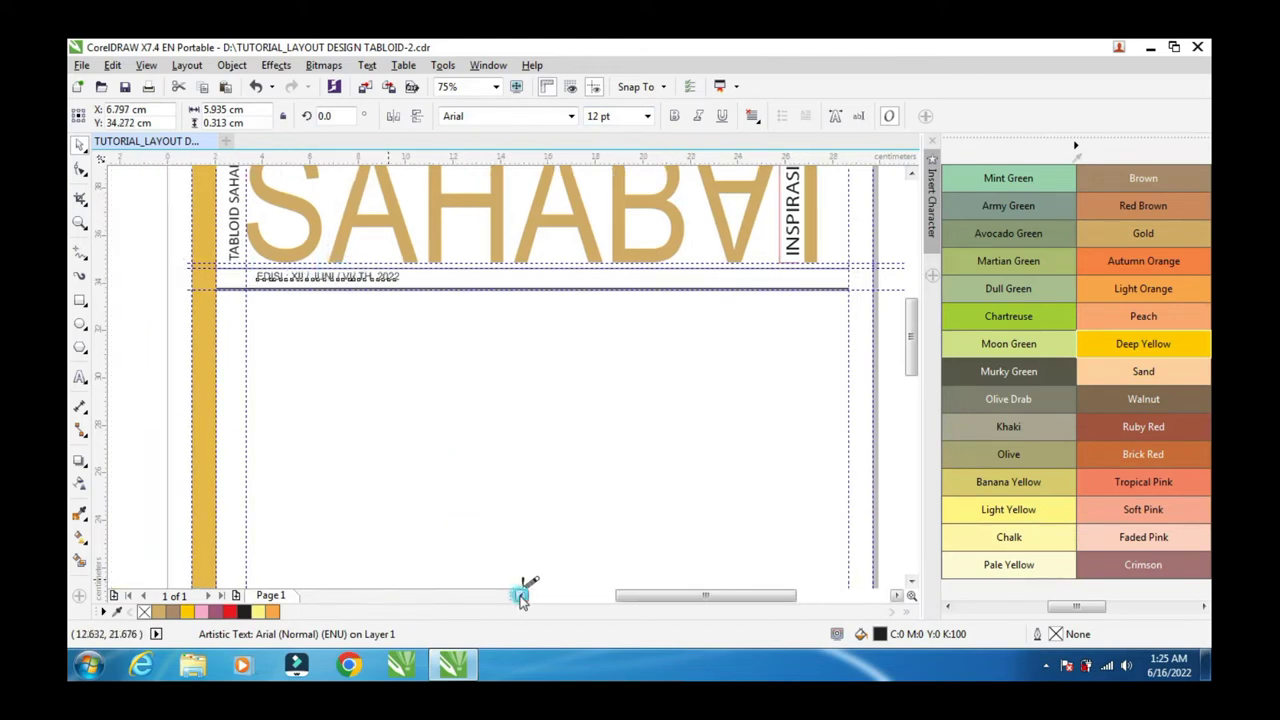
{"action": "left_click", "coordinate": [410, 270]}
{"action": "scroll", "coordinate": [410, 270], "scroll_direction": "up", "scroll_amount": 4}
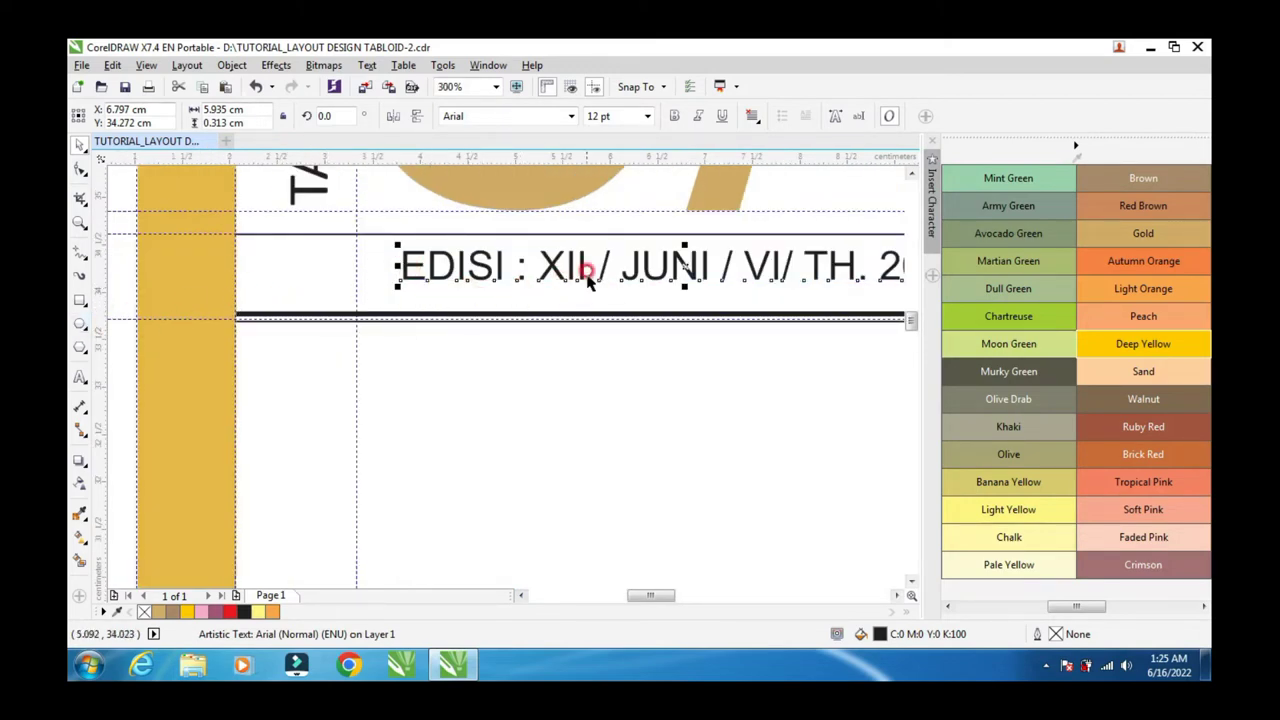
{"action": "left_click_drag", "start_coordinate": [537, 263], "coordinate": [480, 279]}
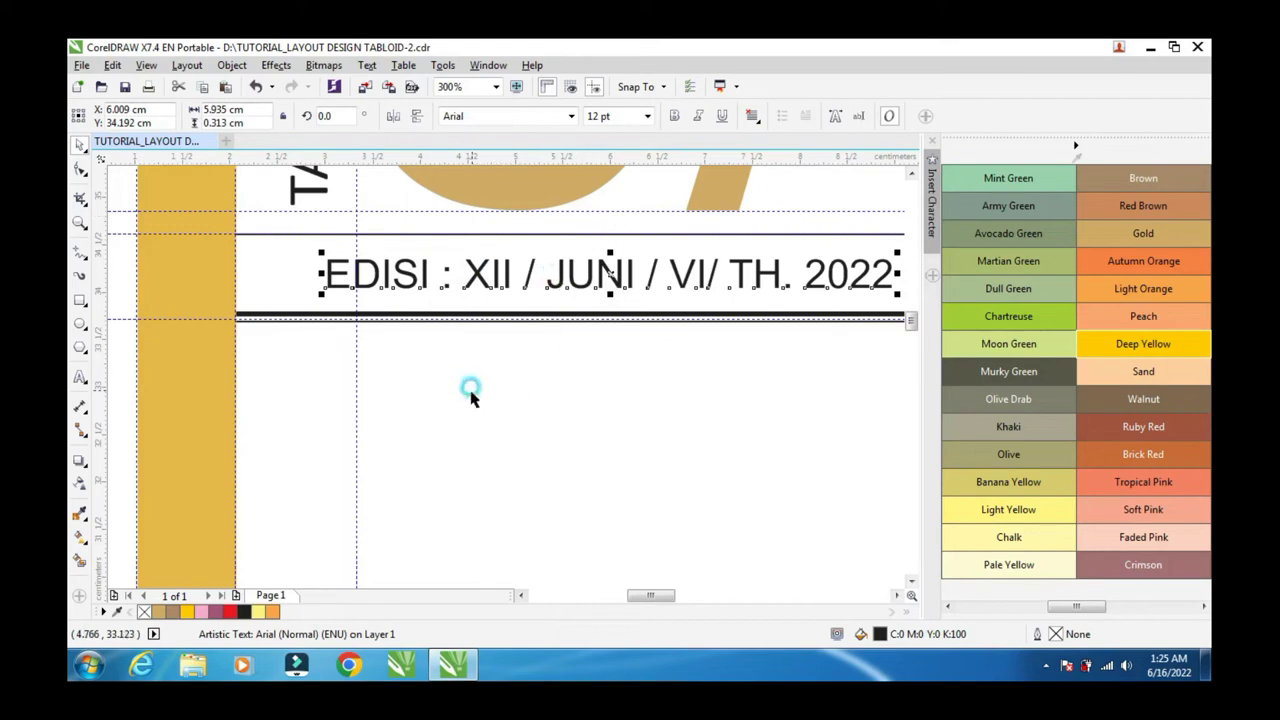
{"action": "left_click", "coordinate": [323, 343]}
{"action": "scroll", "coordinate": [545, 390], "scroll_direction": "down", "scroll_amount": 2}
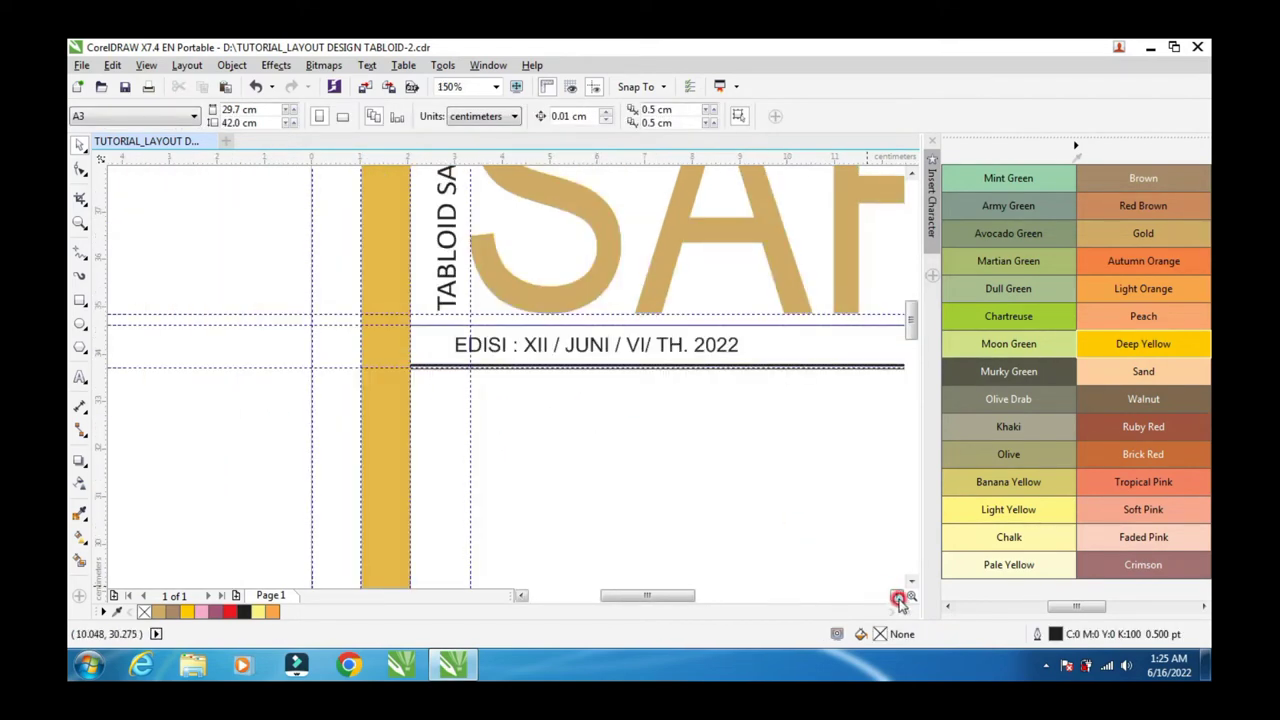
Step: Duplicate the edition text below the double line and replace the copy's wording with "Rp. 9.000,-"
{"action": "left_click_drag", "start_coordinate": [898, 598], "coordinate": [902, 600]}
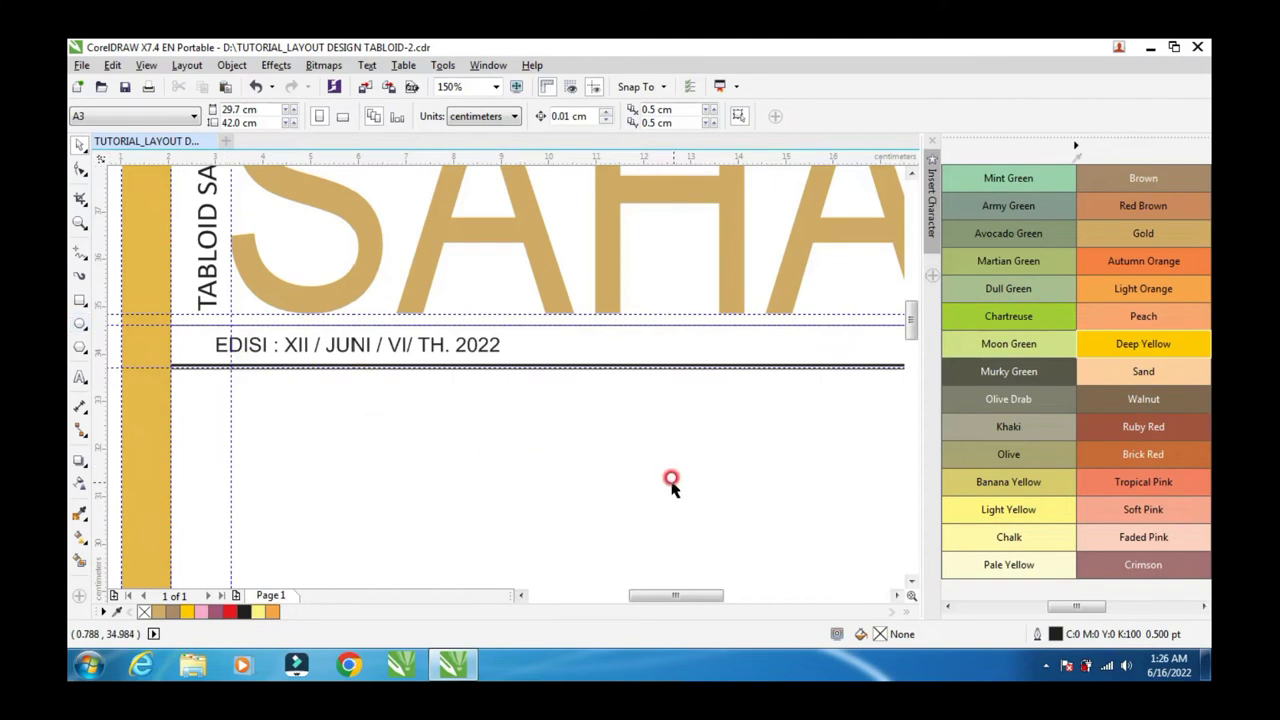
{"action": "scroll", "coordinate": [671, 480], "scroll_direction": "down", "scroll_amount": 2}
{"action": "scroll", "coordinate": [896, 598], "scroll_direction": "right", "scroll_amount": 3}
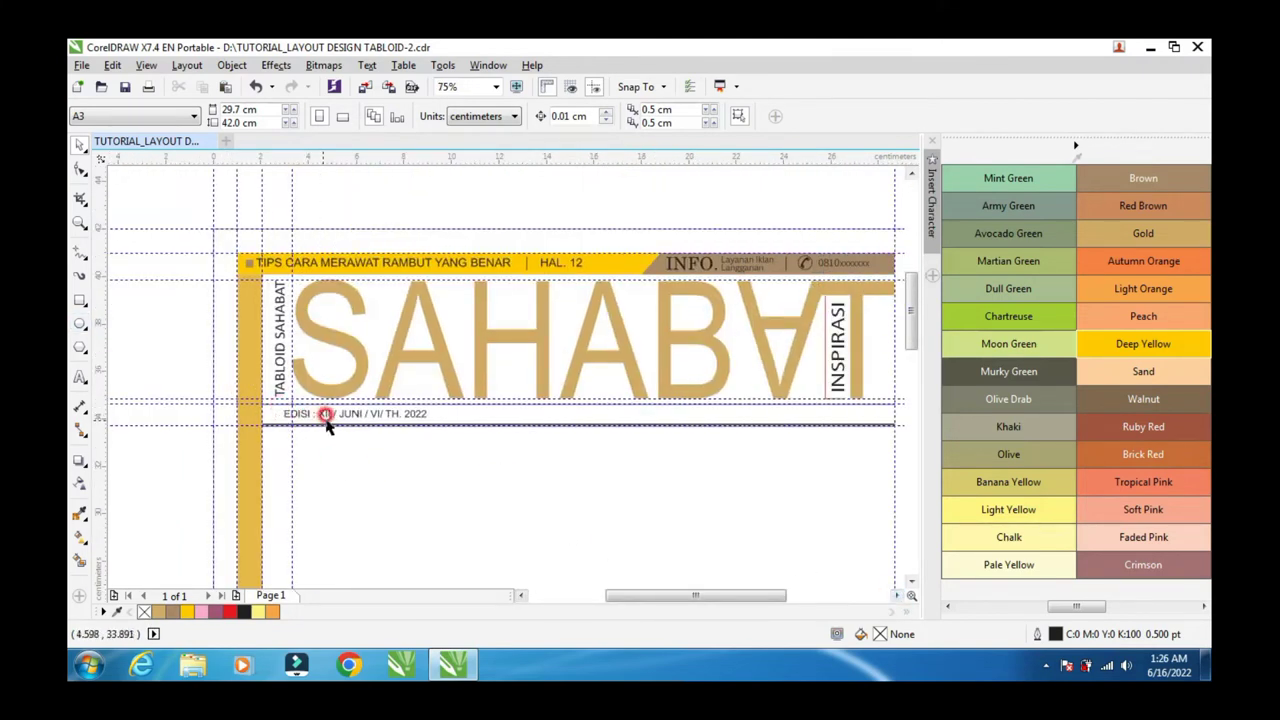
{"action": "left_click", "coordinate": [420, 420]}
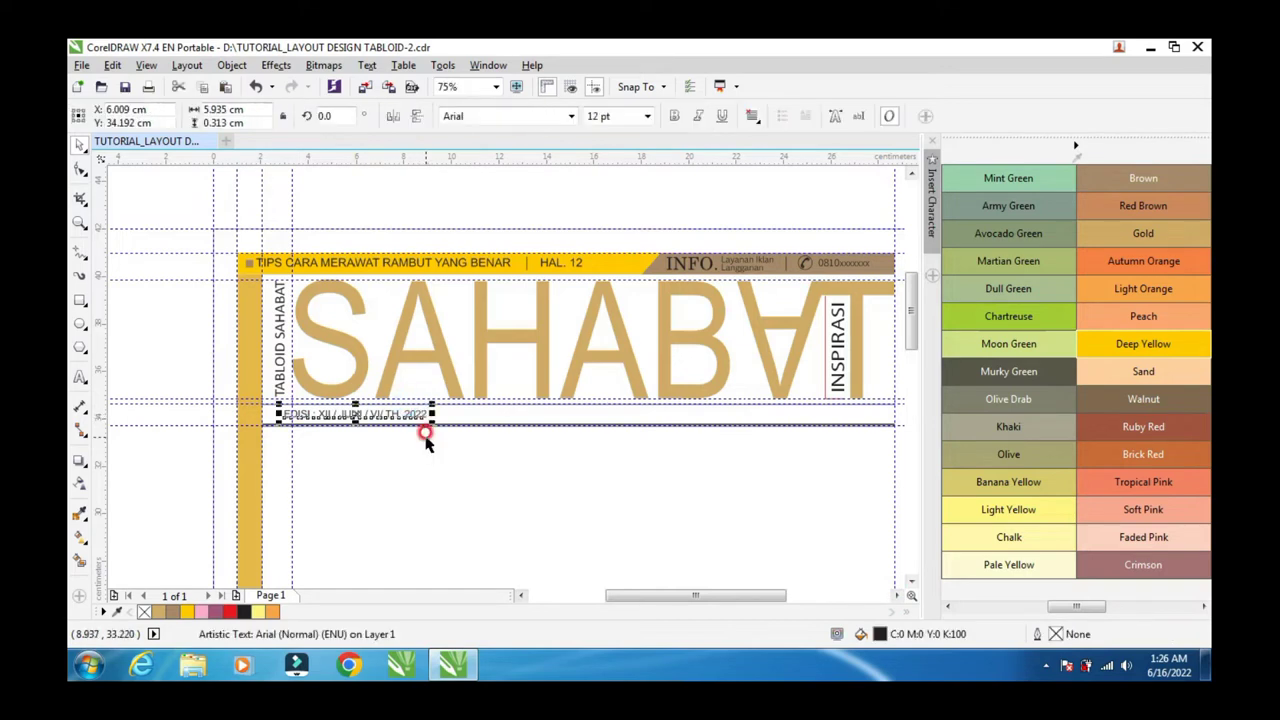
{"action": "left_click_drag", "start_coordinate": [423, 434], "coordinate": [449, 449]}
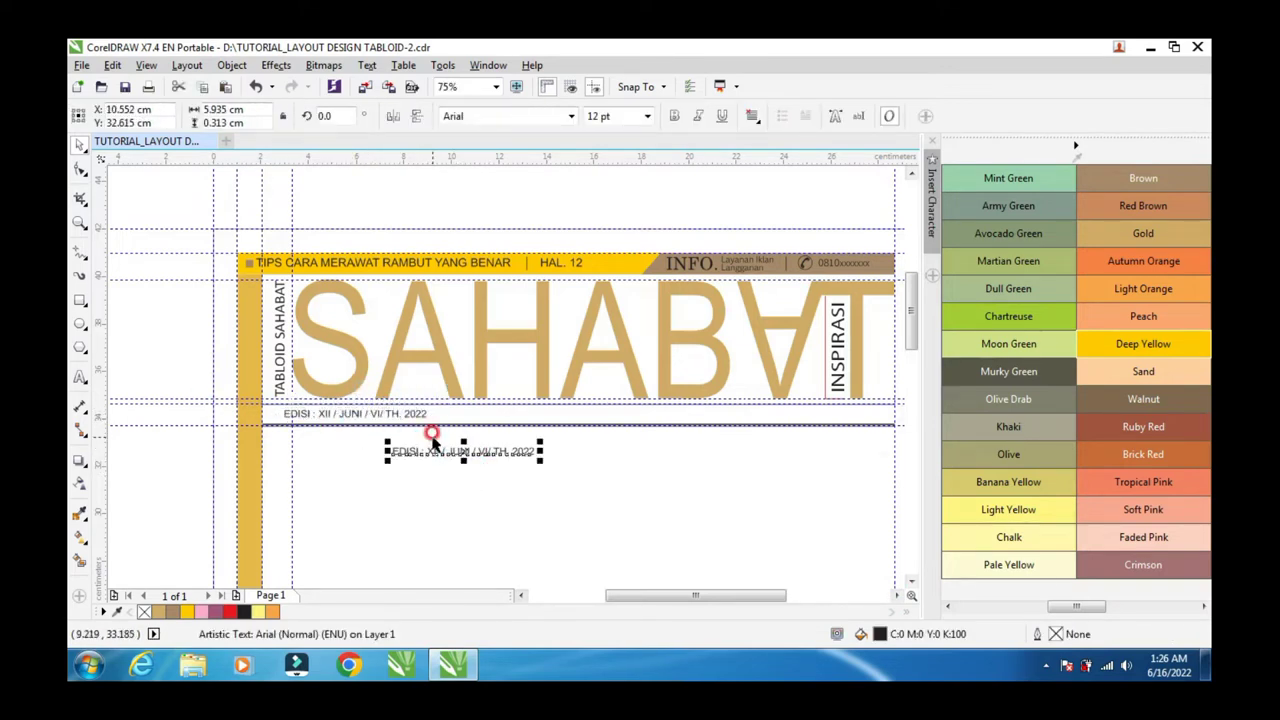
{"action": "scroll", "coordinate": [430, 440], "scroll_direction": "up", "scroll_amount": 2}
{"action": "left_click", "coordinate": [84, 380]}
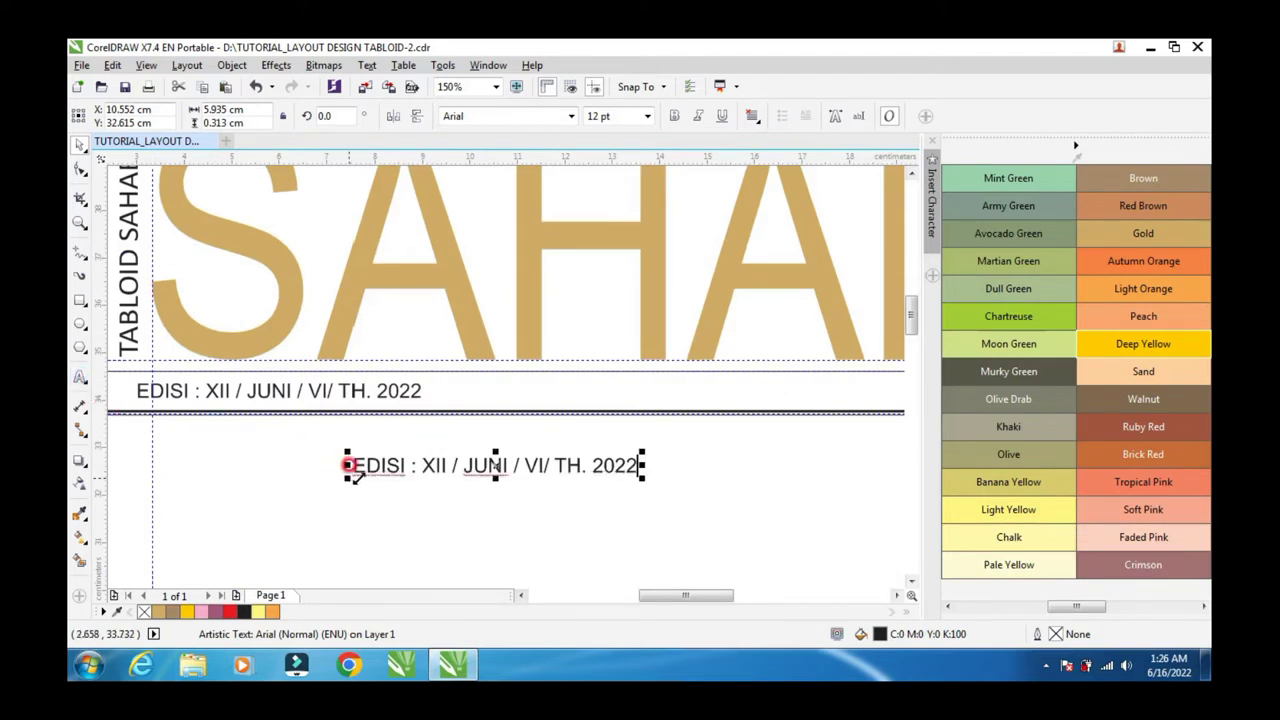
{"action": "left_click_drag", "start_coordinate": [350, 465], "coordinate": [648, 482]}
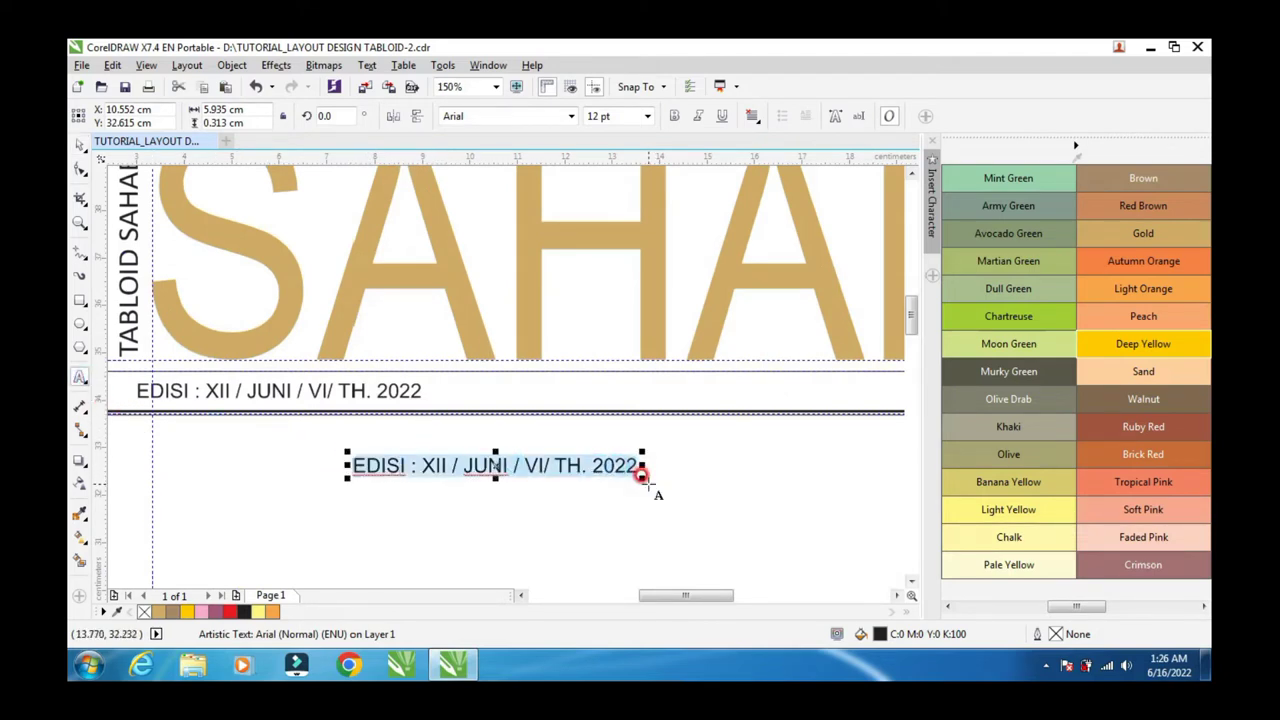
{"action": "type", "text": "Rp. 9.000,-"}
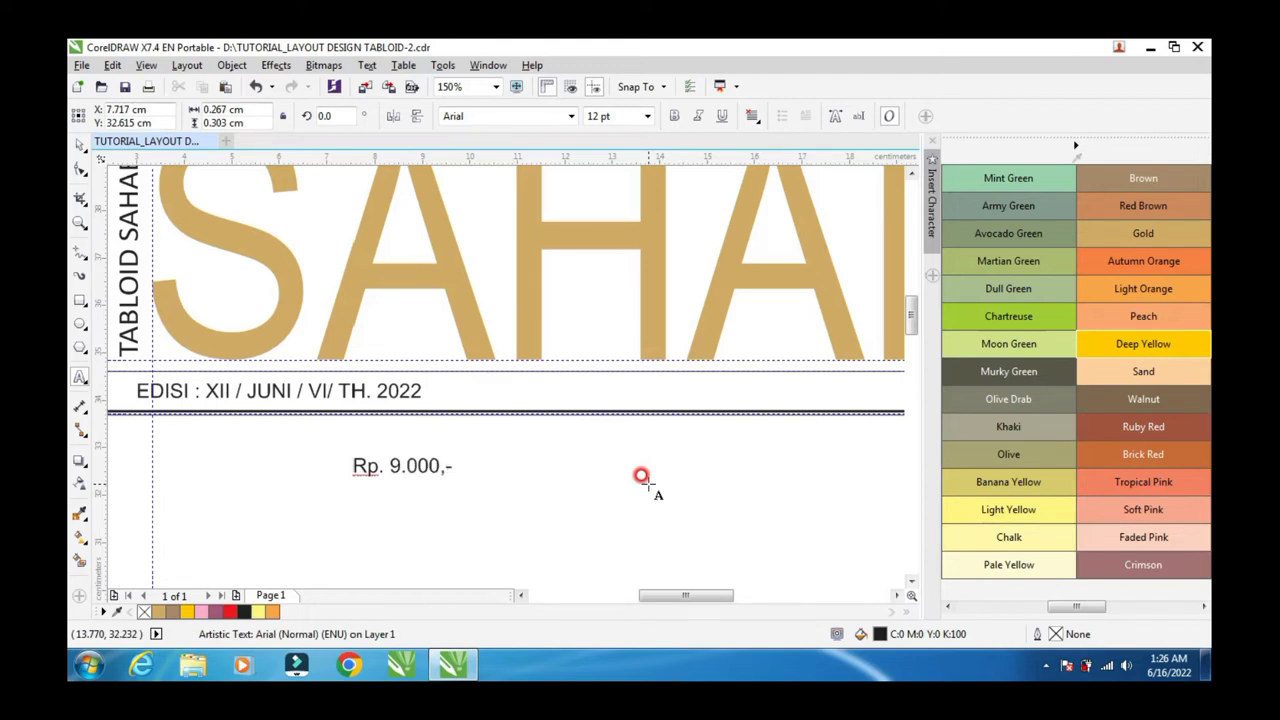
{"action": "key", "text": "ctrl+space"}
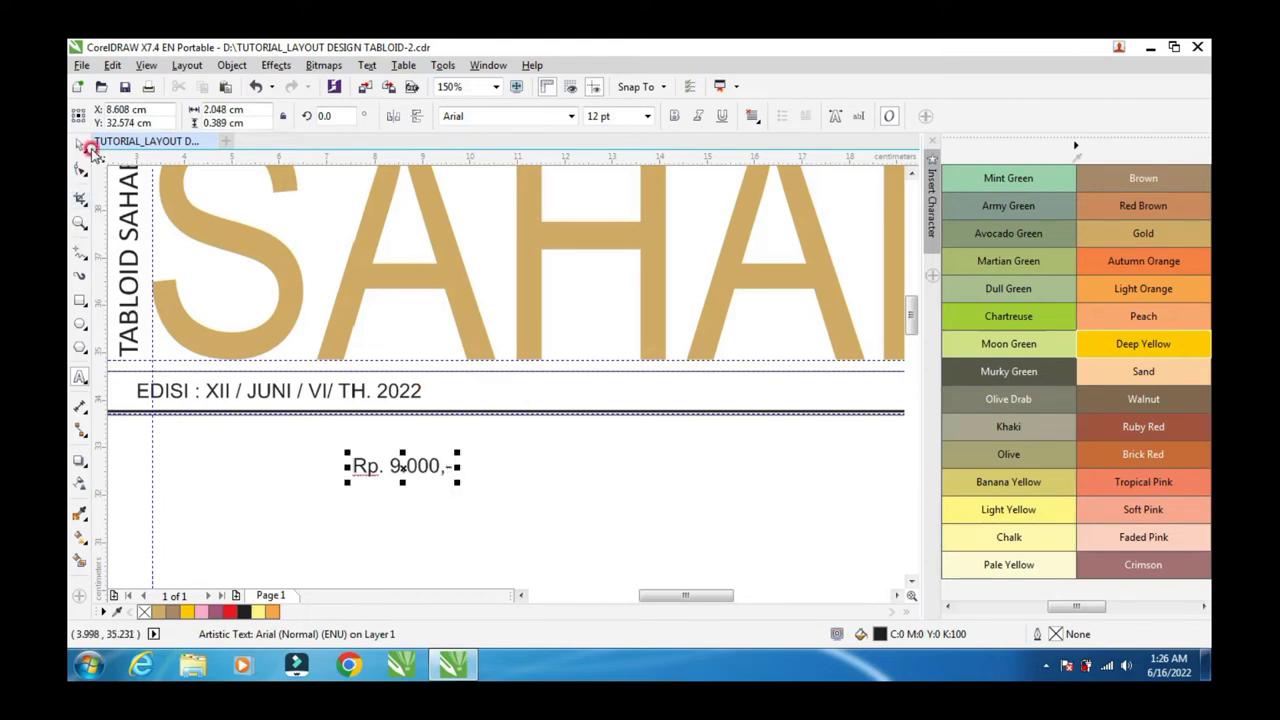
Step: Make the price text bold and place it between the lines below INSPIRASI, near the outer vertical margin guideline
{"action": "left_click", "coordinate": [675, 116]}
{"action": "scroll", "coordinate": [631, 414], "scroll_direction": "down", "scroll_amount": 2}
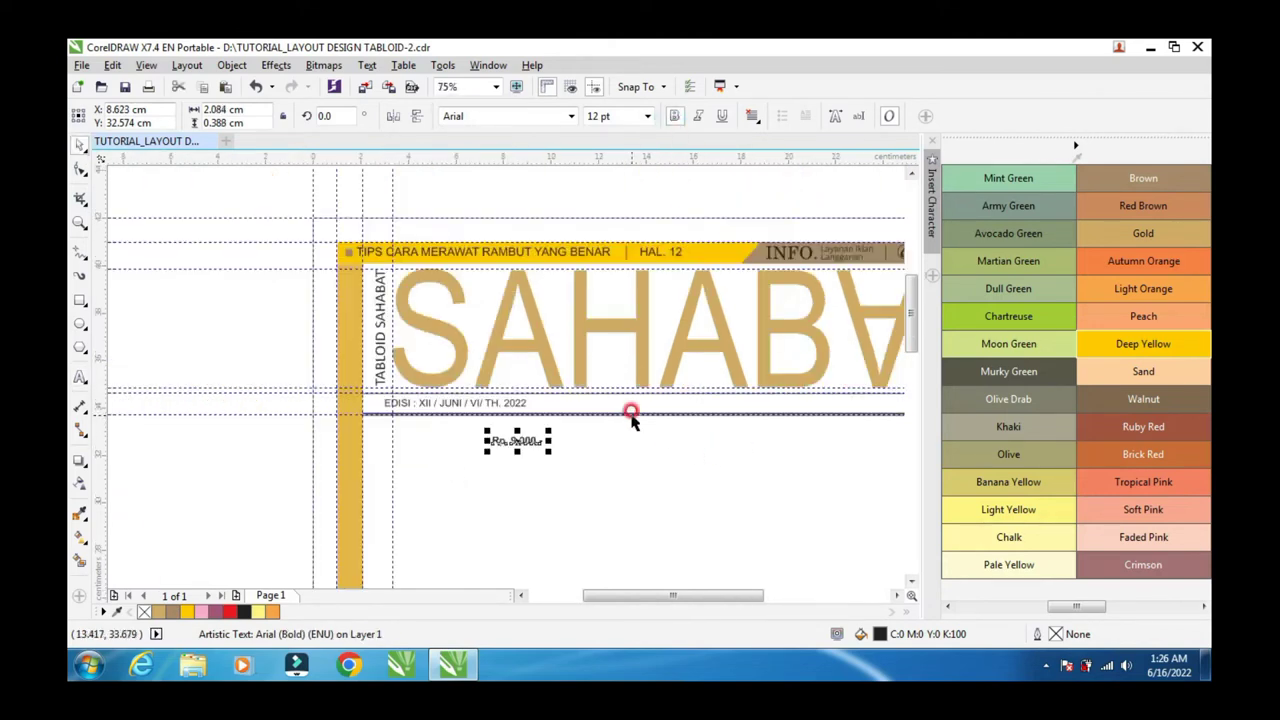
{"action": "left_click_drag", "start_coordinate": [510, 432], "coordinate": [701, 404]}
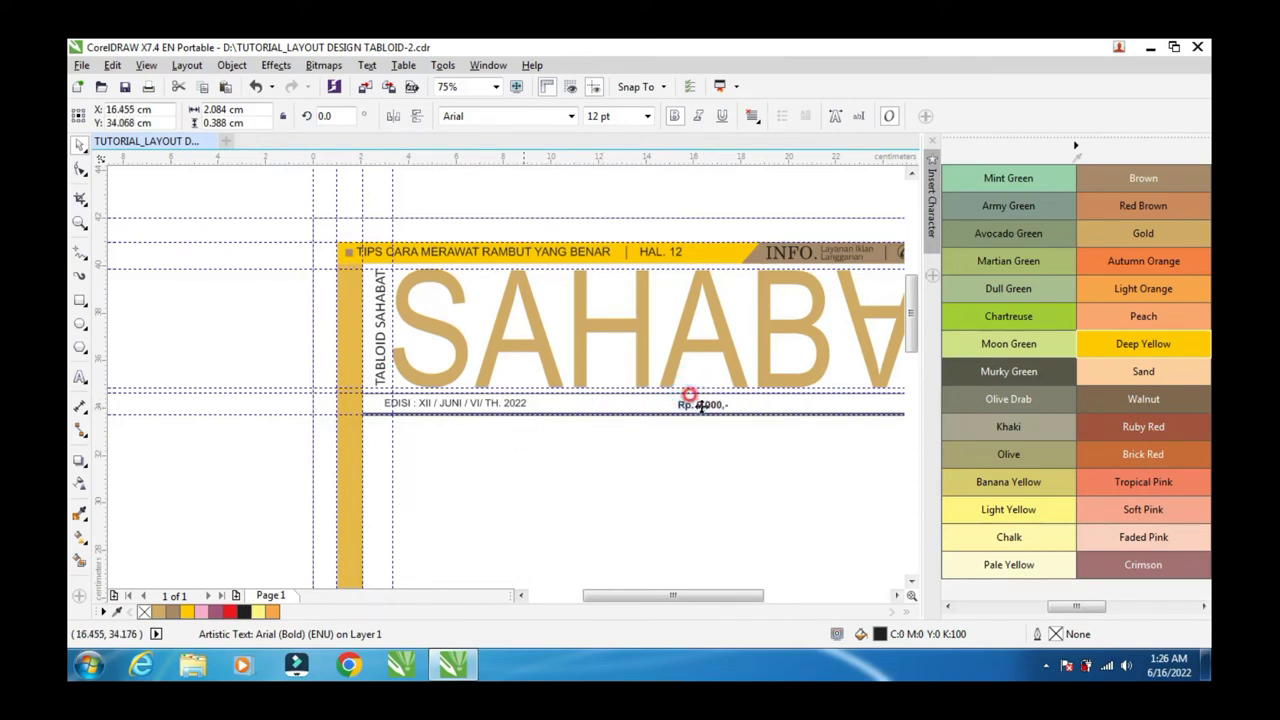
{"action": "left_click", "coordinate": [896, 595]}
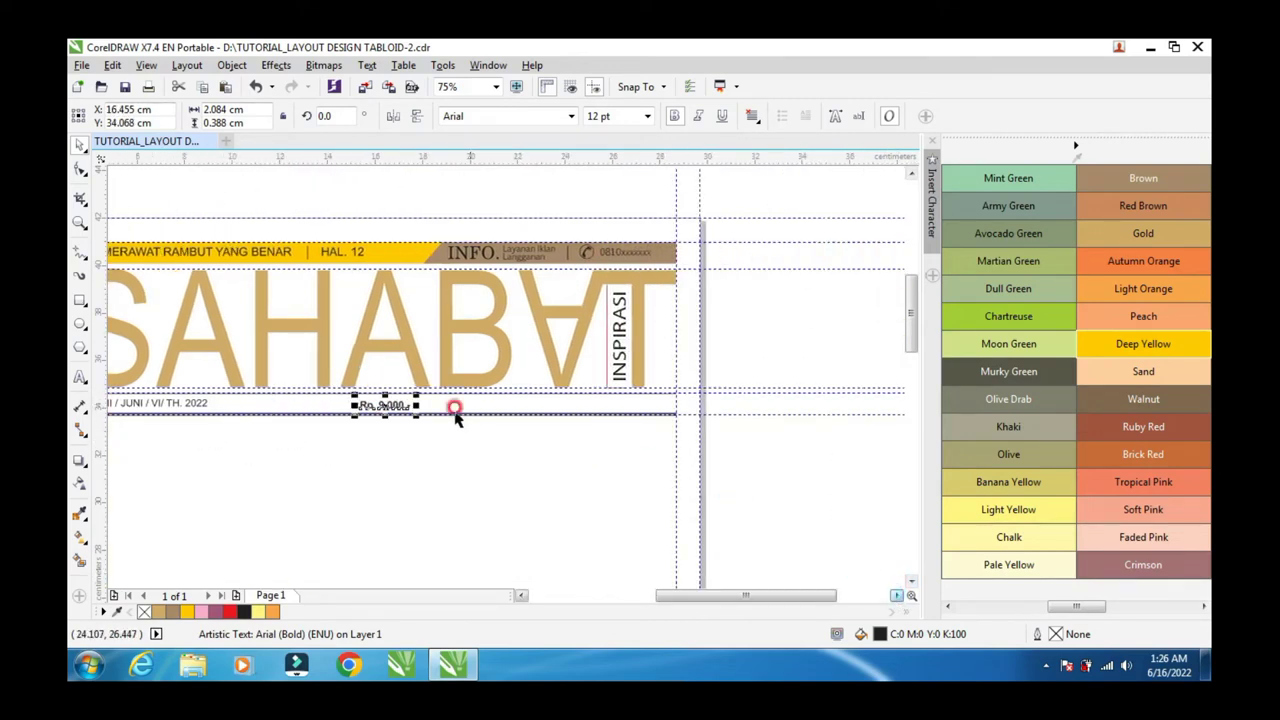
{"action": "left_click_drag", "start_coordinate": [376, 389], "coordinate": [630, 394]}
{"action": "scroll", "coordinate": [632, 404], "scroll_direction": "up", "scroll_amount": 2}
{"action": "left_click", "coordinate": [468, 472]}
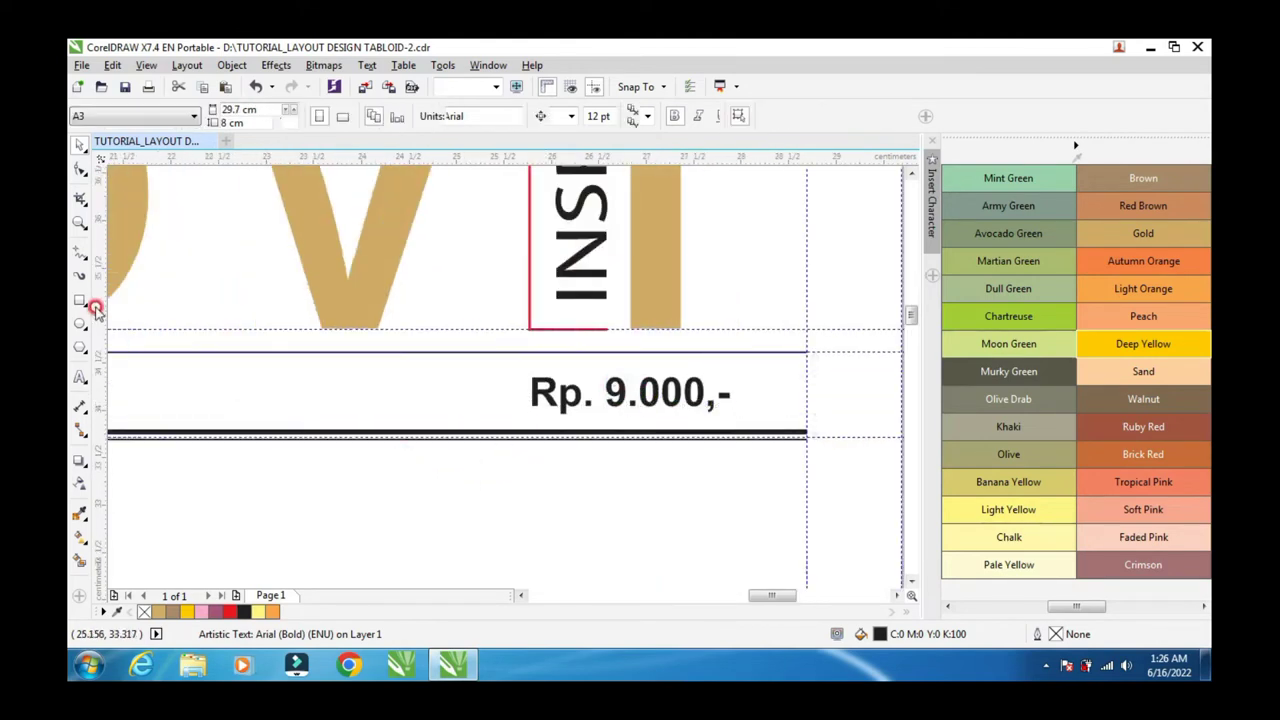
Step: Draw a vertical divider about 0.41 cm tall just before the price text and set its outline to 0.75 pt
{"action": "left_click", "coordinate": [80, 252]}
{"action": "left_click_drag", "start_coordinate": [489, 360], "coordinate": [481, 408]}
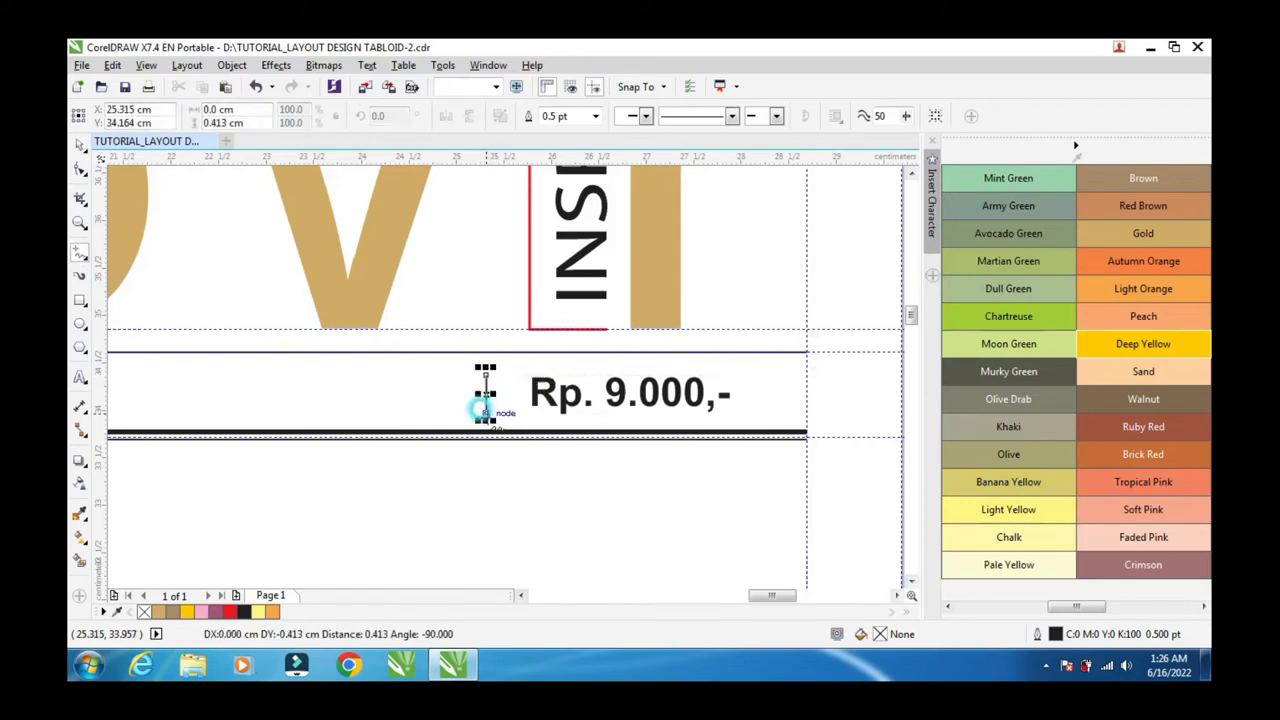
{"action": "left_click", "coordinate": [80, 145]}
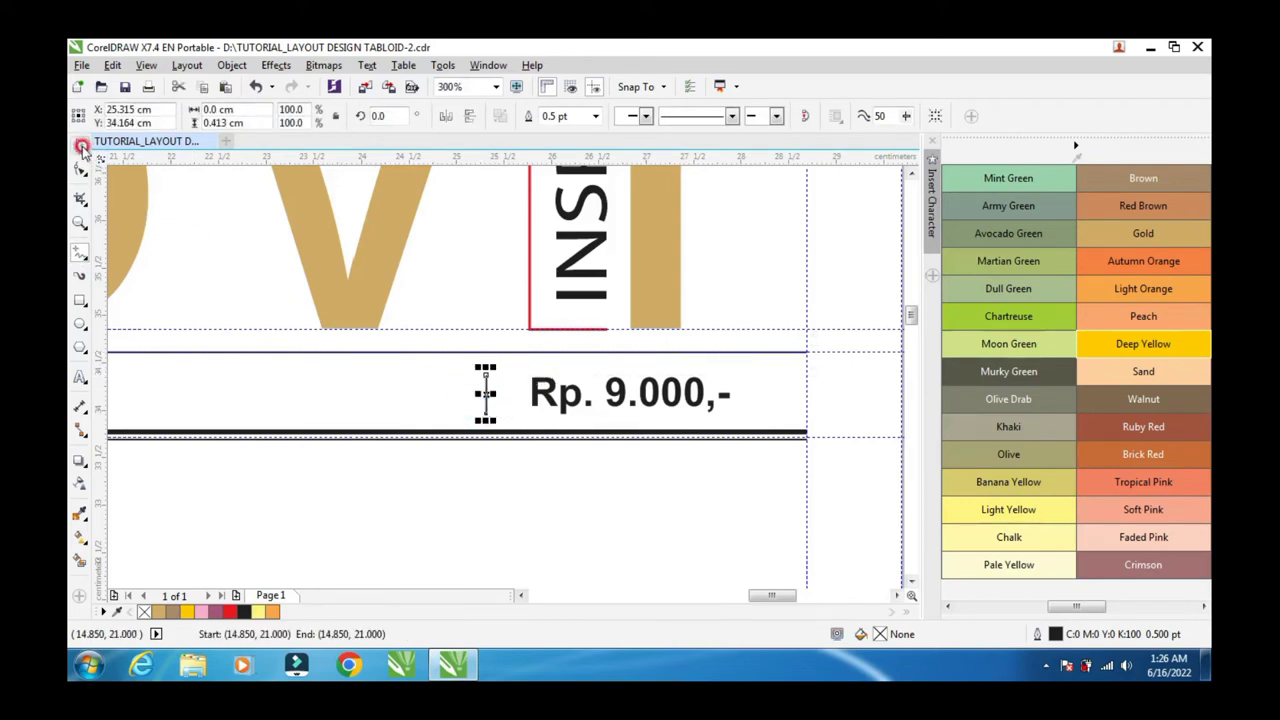
{"action": "left_click", "coordinate": [595, 116]}
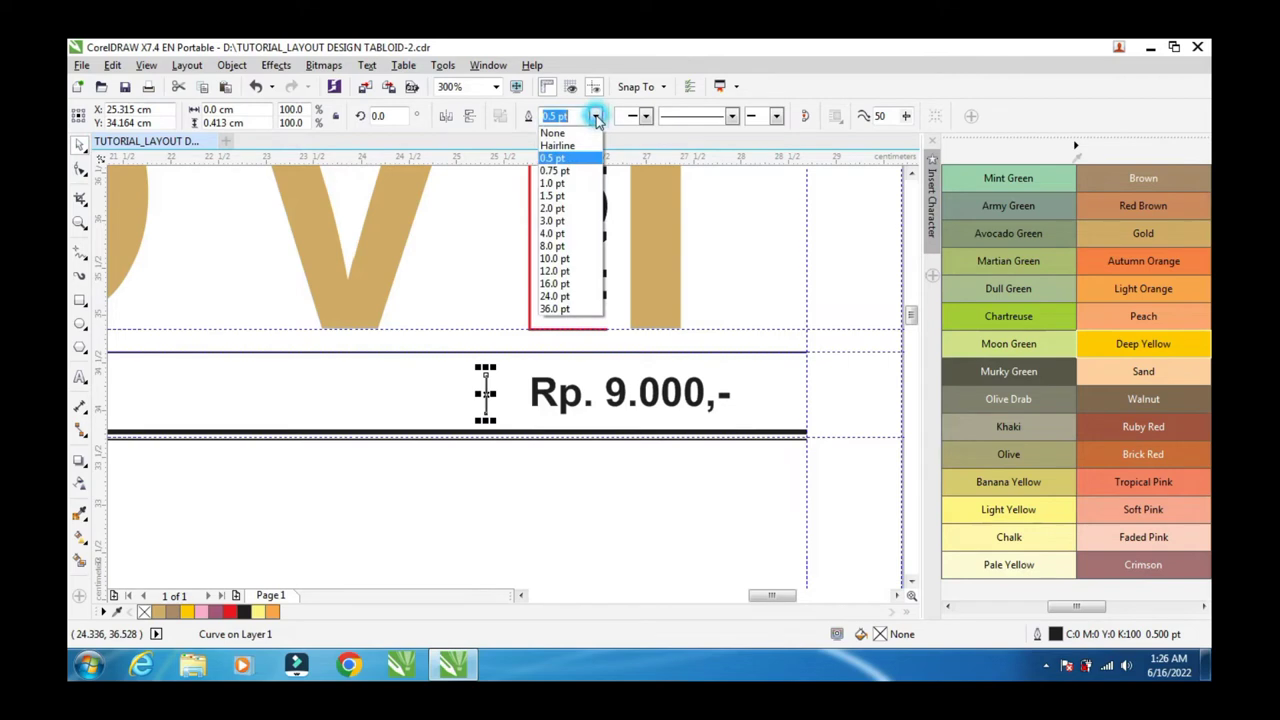
{"action": "left_click", "coordinate": [560, 171]}
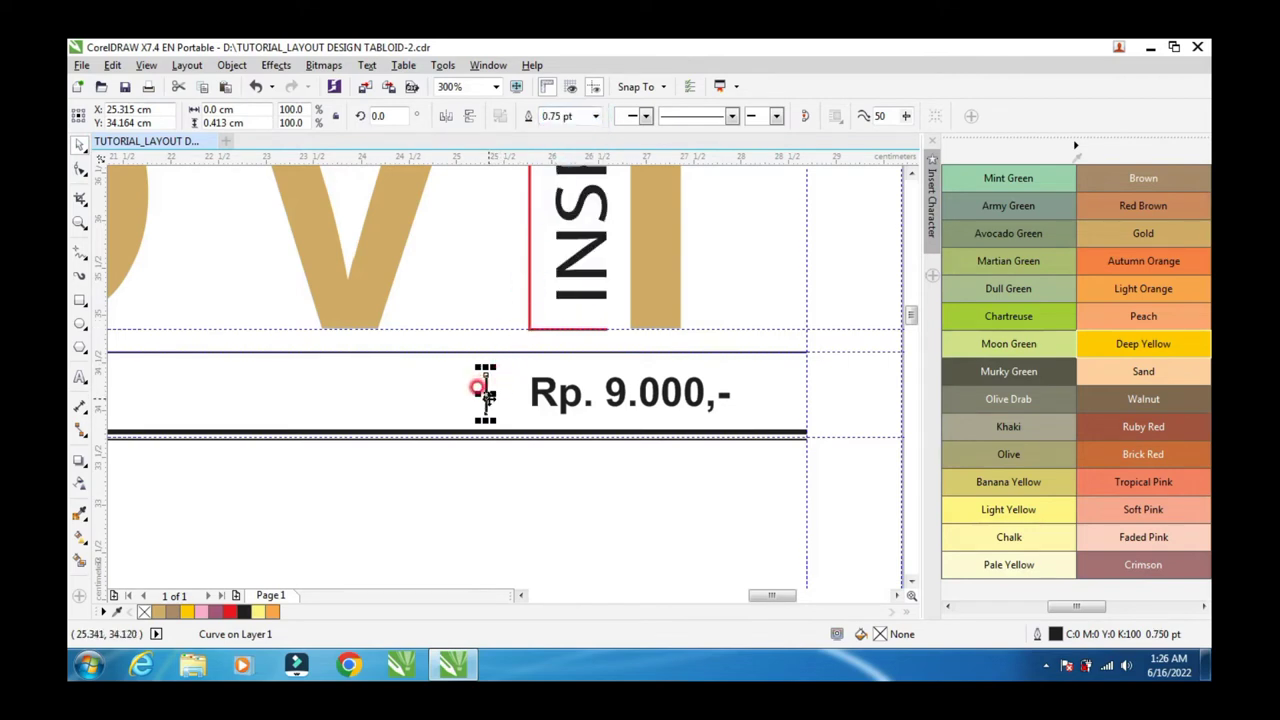
{"action": "left_click", "coordinate": [509, 494]}
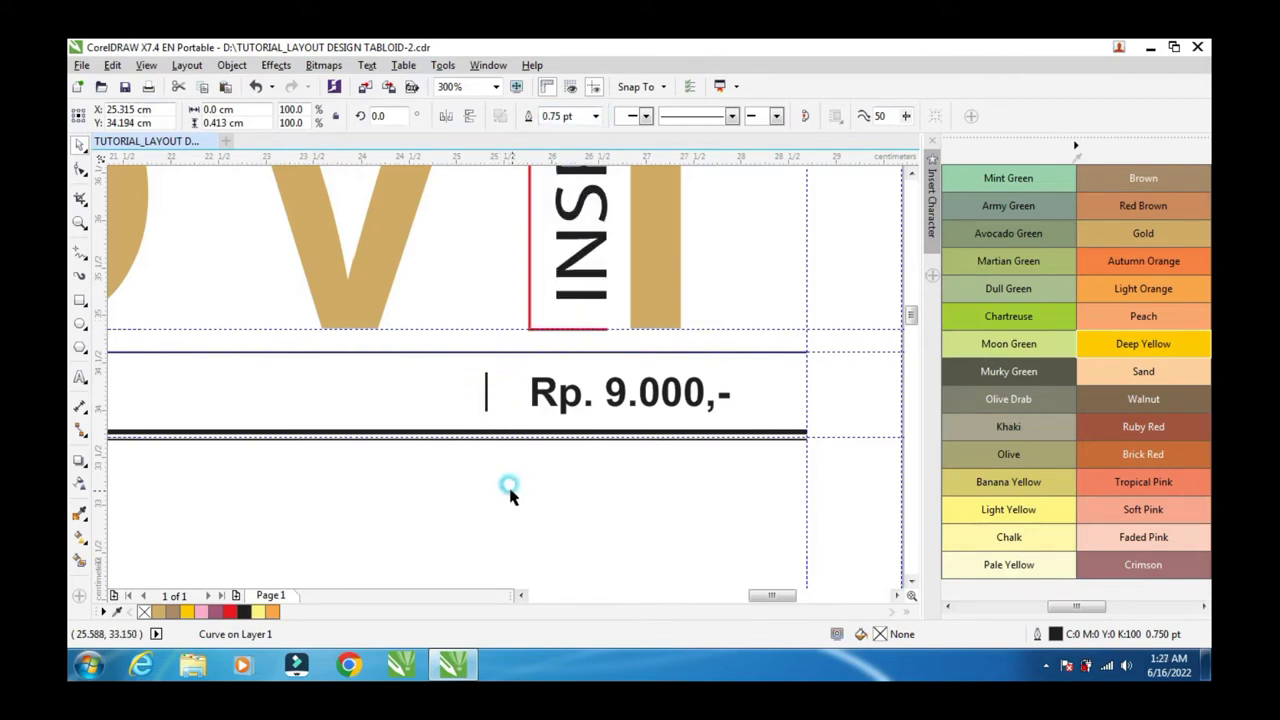
Step: Shift the edition text slightly away from the gold bar, keeping it between the lines
{"action": "scroll", "coordinate": [509, 494], "scroll_direction": "down", "scroll_amount": 2}
{"action": "scroll", "coordinate": [518, 516], "scroll_direction": "down", "scroll_amount": 2}
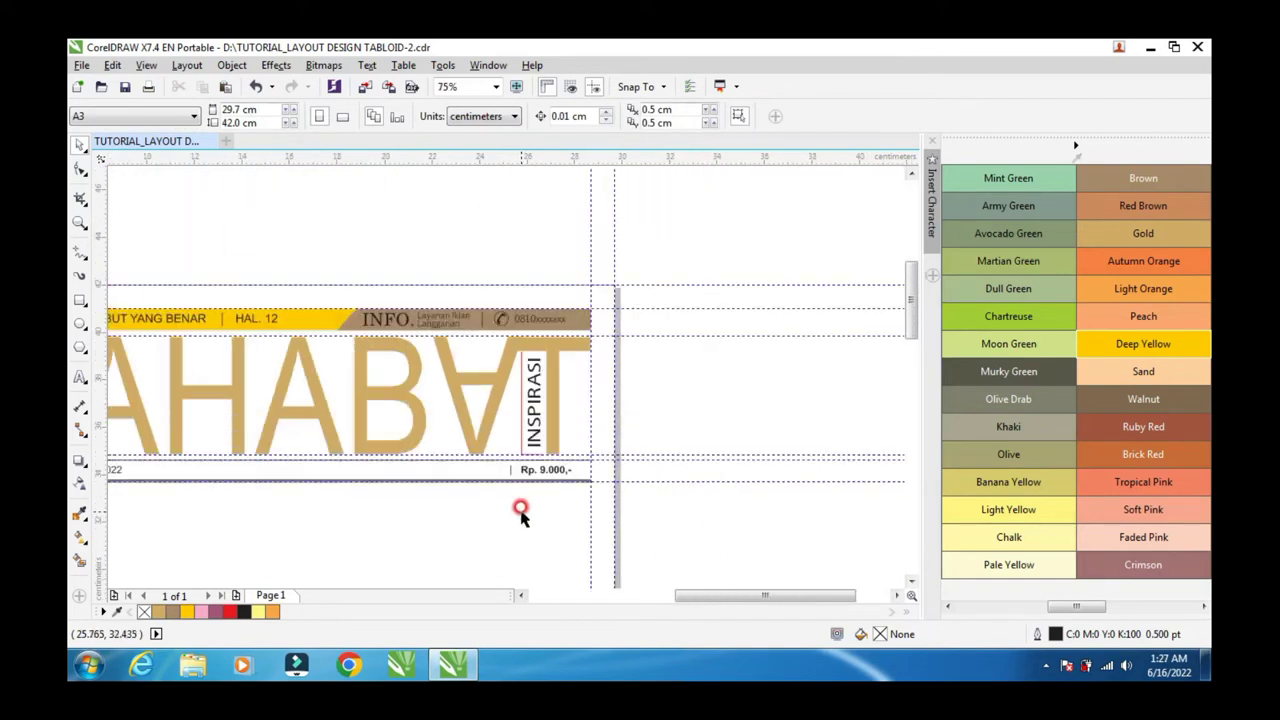
{"action": "left_click", "coordinate": [522, 594]}
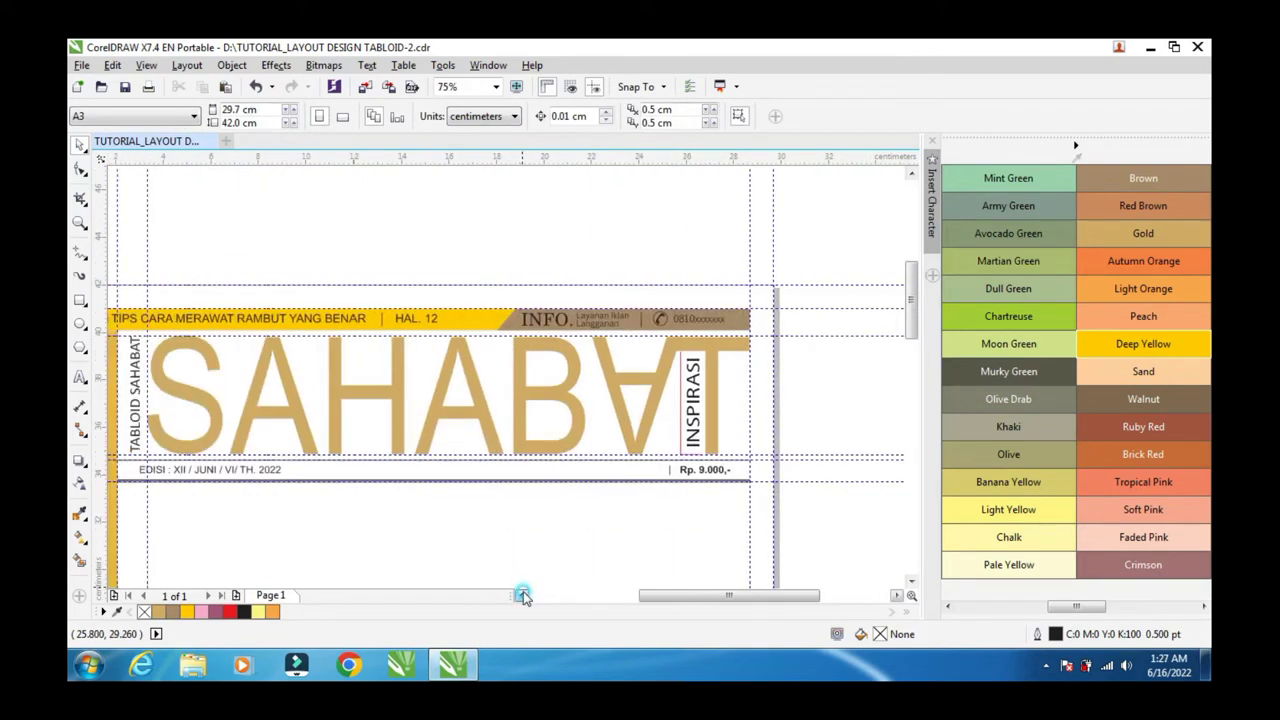
{"action": "scroll", "coordinate": [357, 481], "scroll_direction": "up", "scroll_amount": 2}
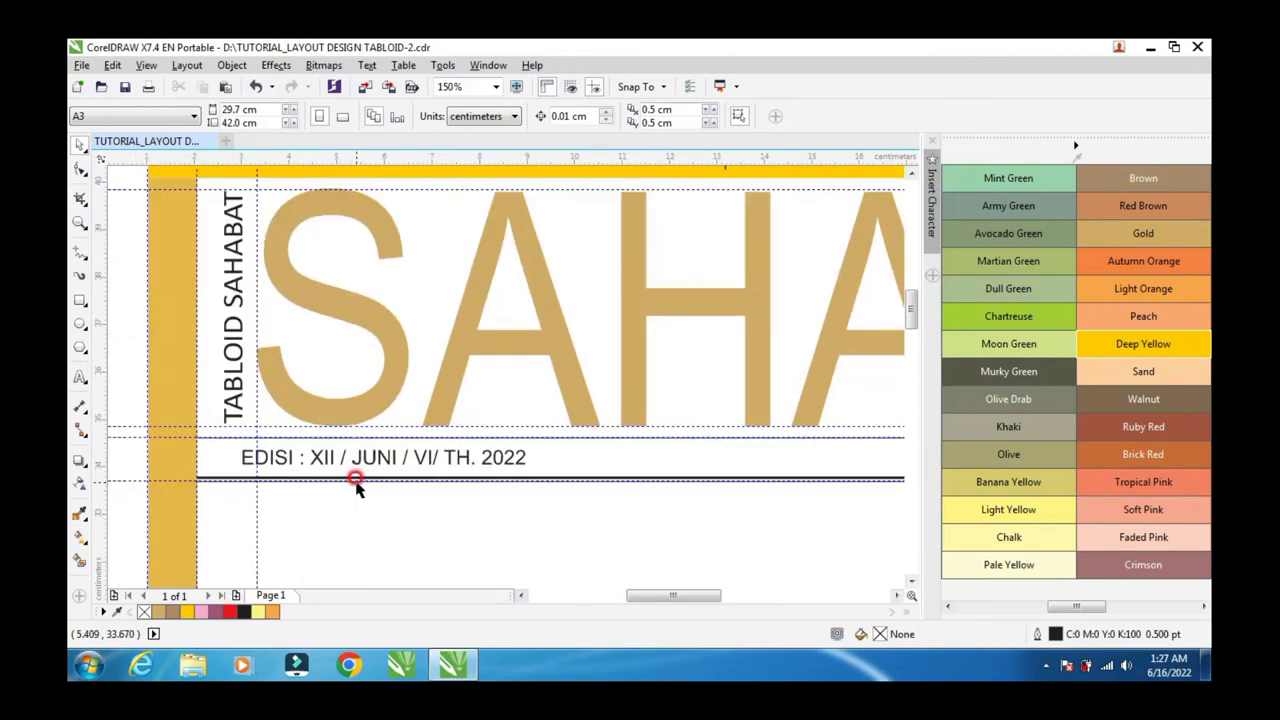
{"action": "left_click", "coordinate": [521, 595]}
{"action": "left_click", "coordinate": [480, 436]}
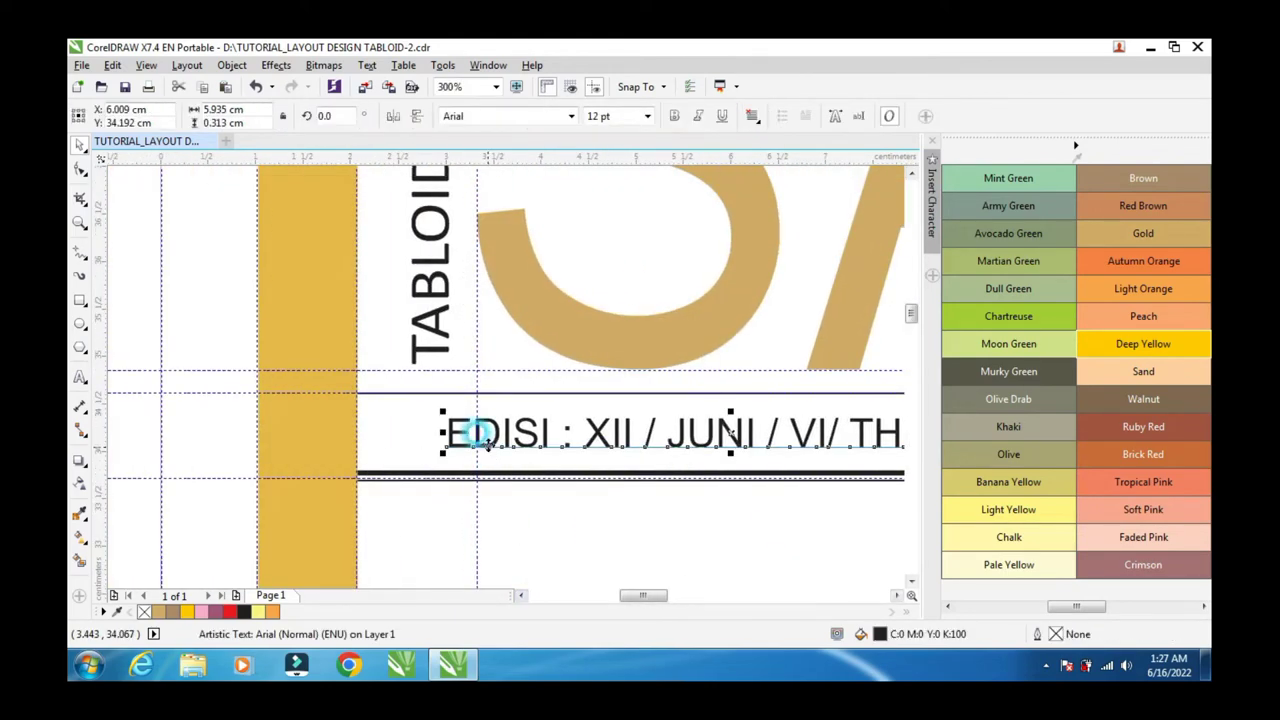
{"action": "left_click_drag", "start_coordinate": [480, 436], "coordinate": [490, 440]}
{"action": "left_click", "coordinate": [517, 514]}
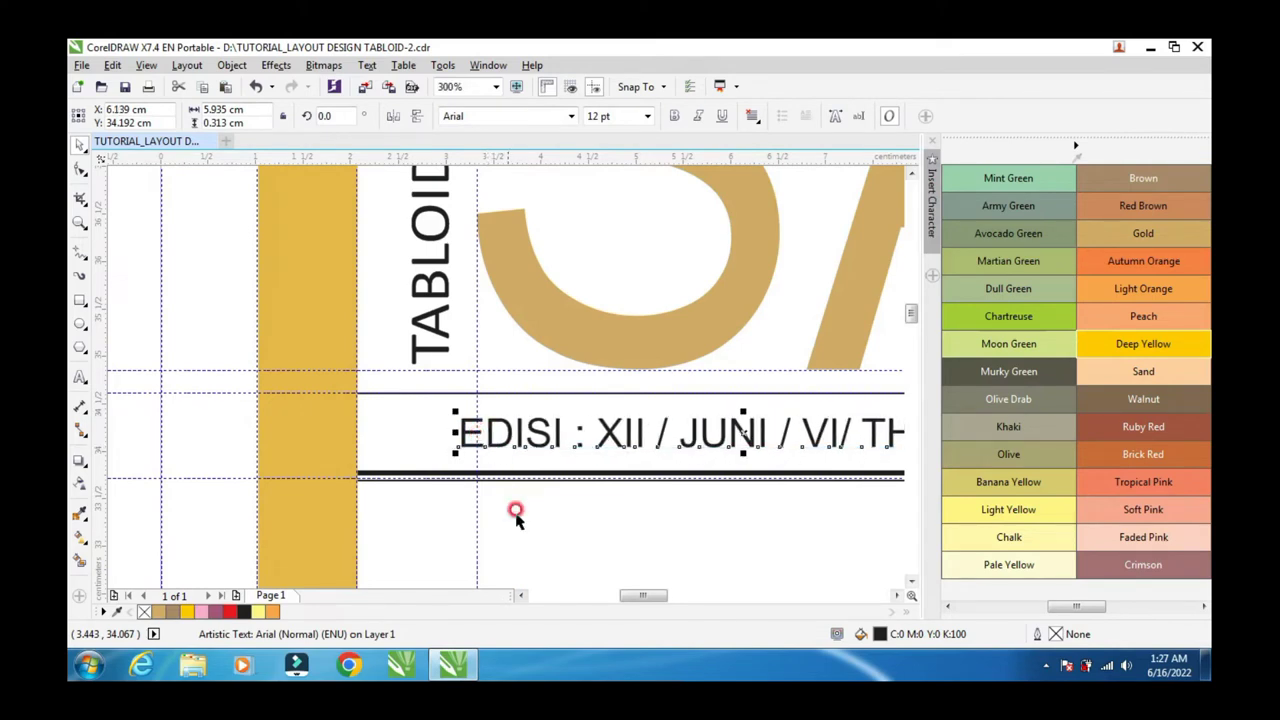
Step: Draw a circle about 0.31 cm in diameter below the double line and fill it with Red
{"action": "left_click", "coordinate": [79, 326]}
{"action": "left_click_drag", "start_coordinate": [500, 503], "coordinate": [540, 527]}
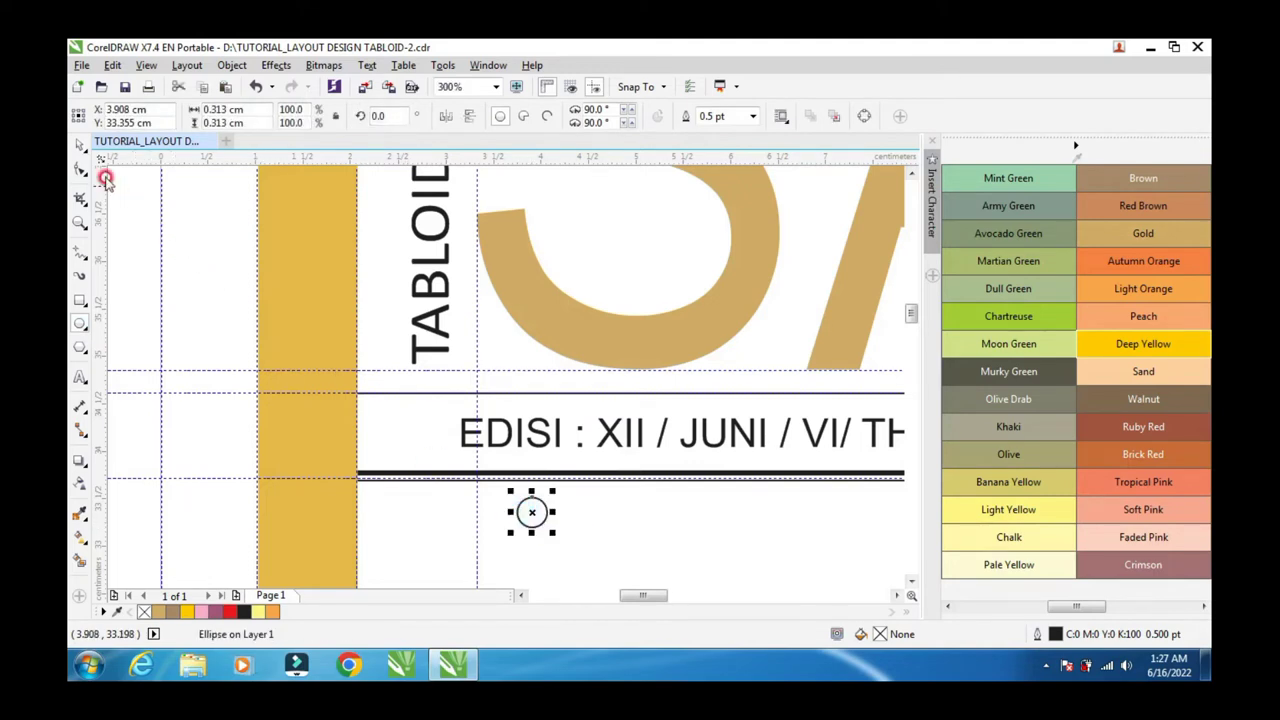
{"action": "left_click", "coordinate": [82, 150]}
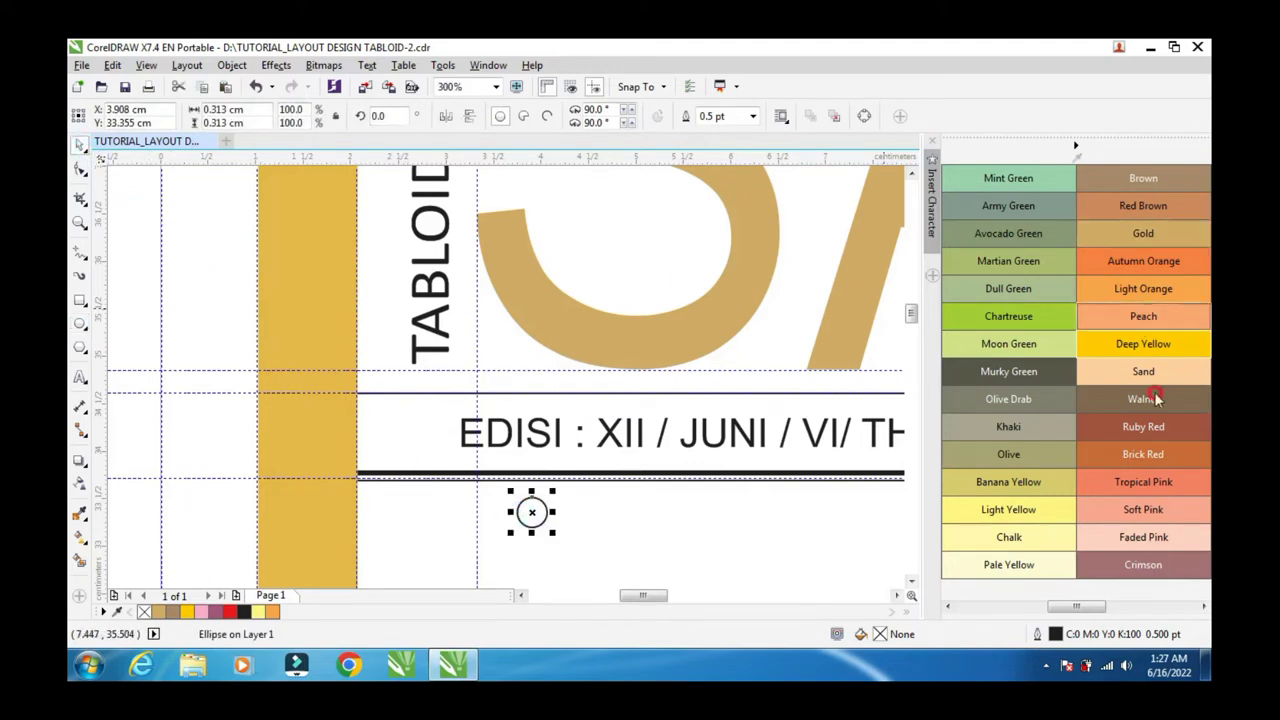
{"action": "left_click_drag", "start_coordinate": [1076, 606], "coordinate": [996, 606]}
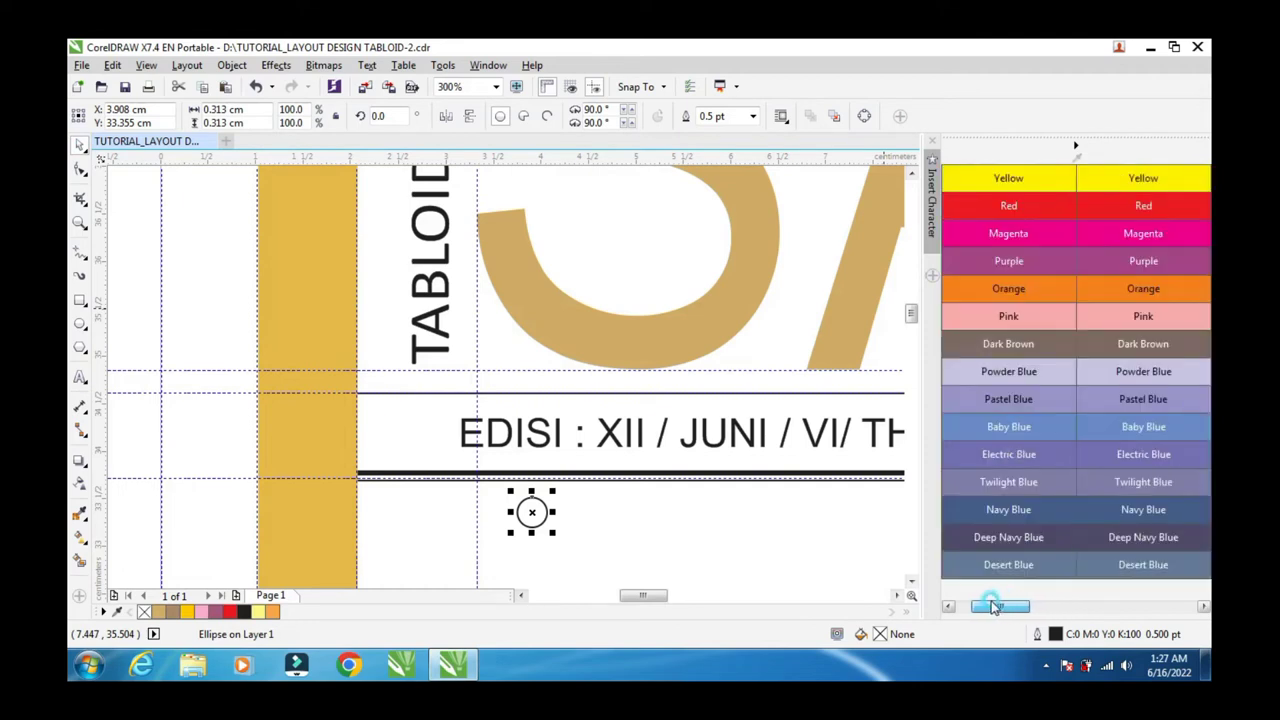
{"action": "left_click", "coordinate": [1143, 205]}
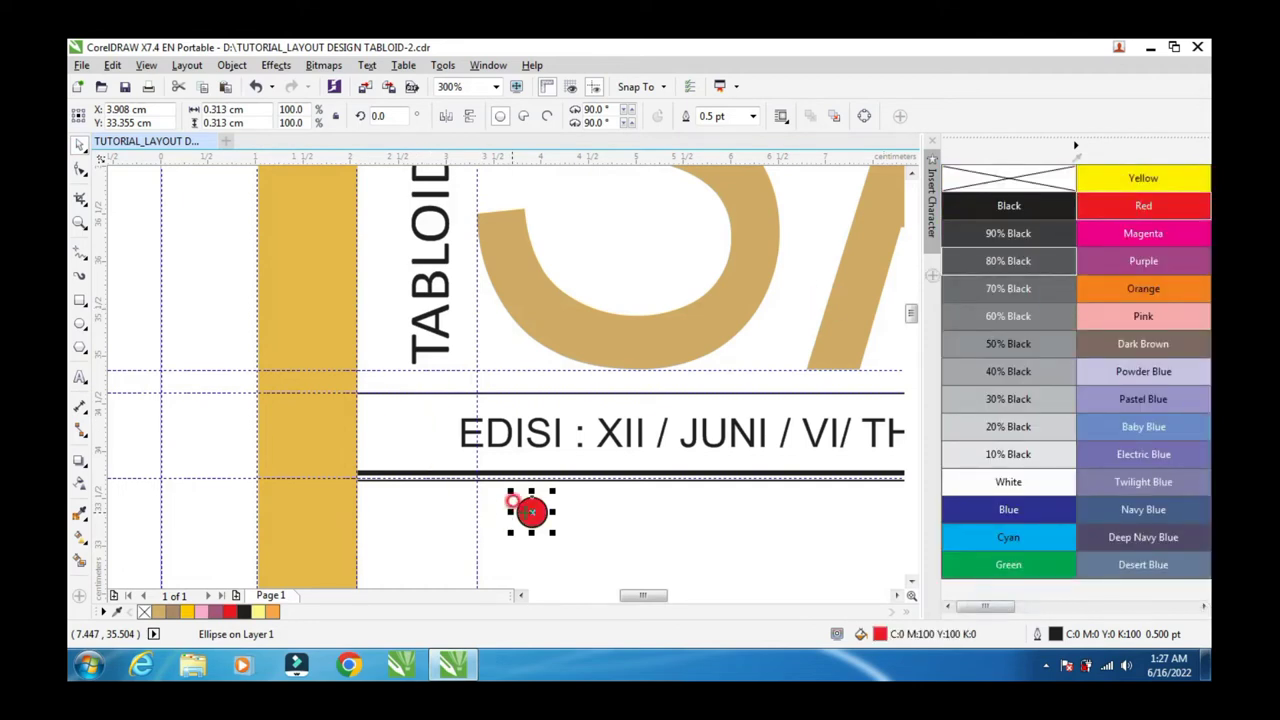
Step: Place the red circle between the gold bar and the edition text, and remove its outline
{"action": "left_click_drag", "start_coordinate": [535, 520], "coordinate": [407, 434]}
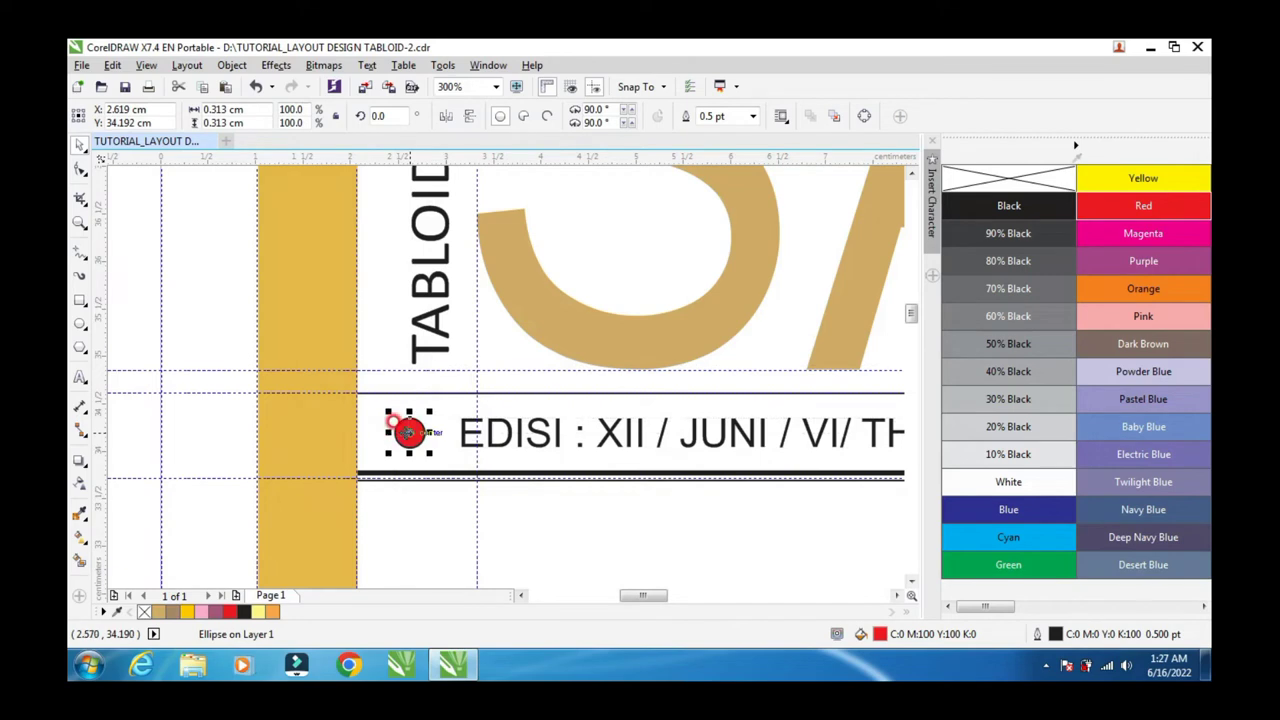
{"action": "right_click", "coordinate": [998, 180]}
{"action": "left_click", "coordinate": [560, 517]}
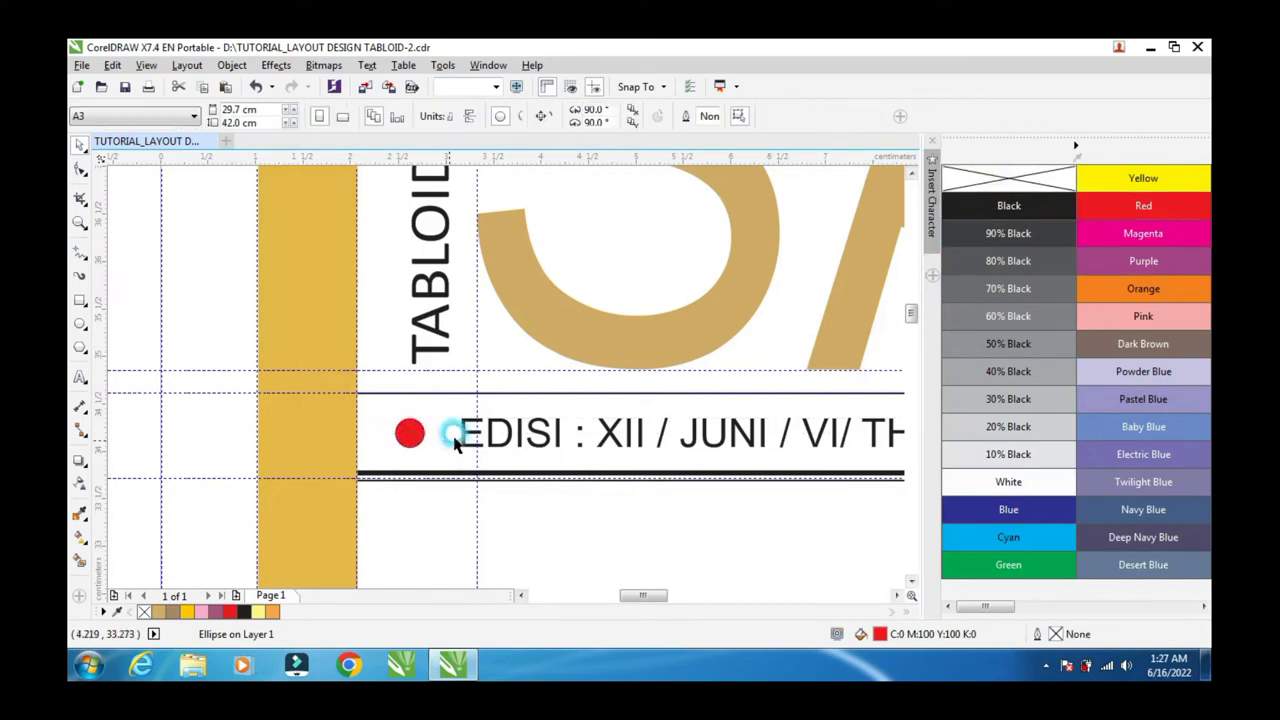
Step: Move the edition text slightly closer to the red circle
{"action": "left_click_drag", "start_coordinate": [467, 436], "coordinate": [432, 409]}
{"action": "left_click", "coordinate": [410, 433]}
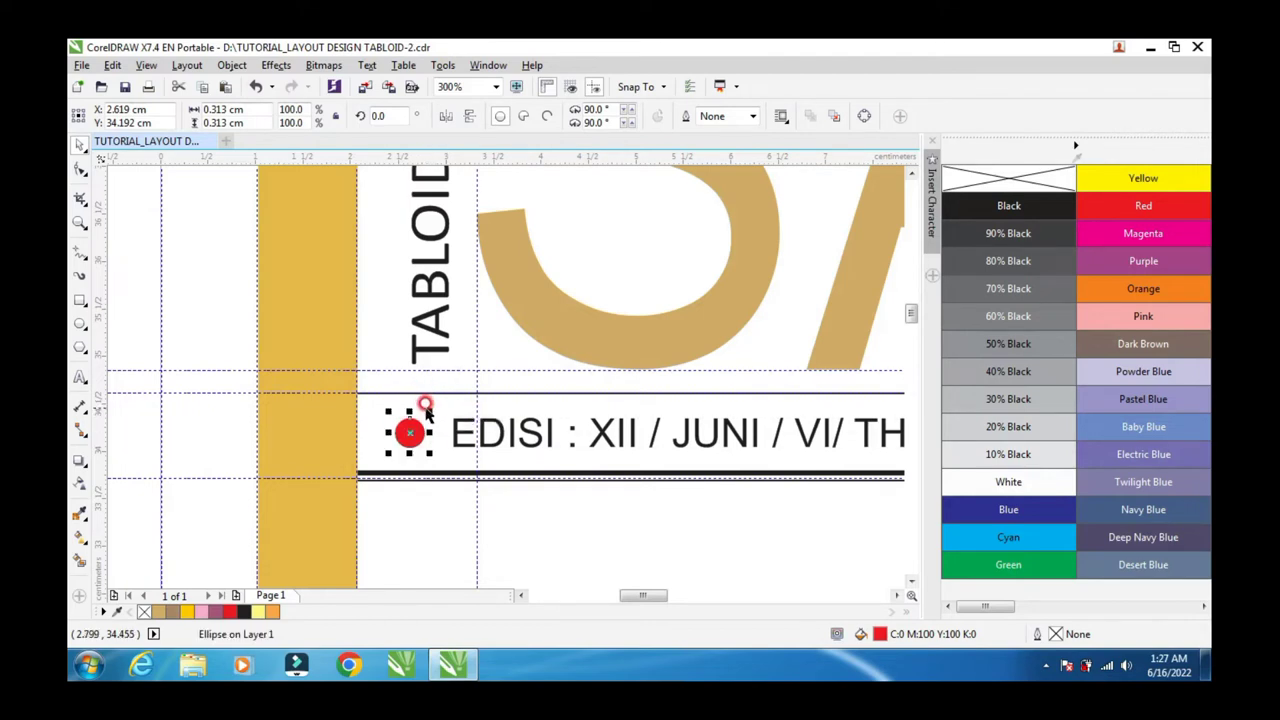
Step: Review the complete masthead, from the red circle by the edition text to the price, and the empty area beneath it
{"action": "left_click_drag", "start_coordinate": [429, 410], "coordinate": [441, 405]}
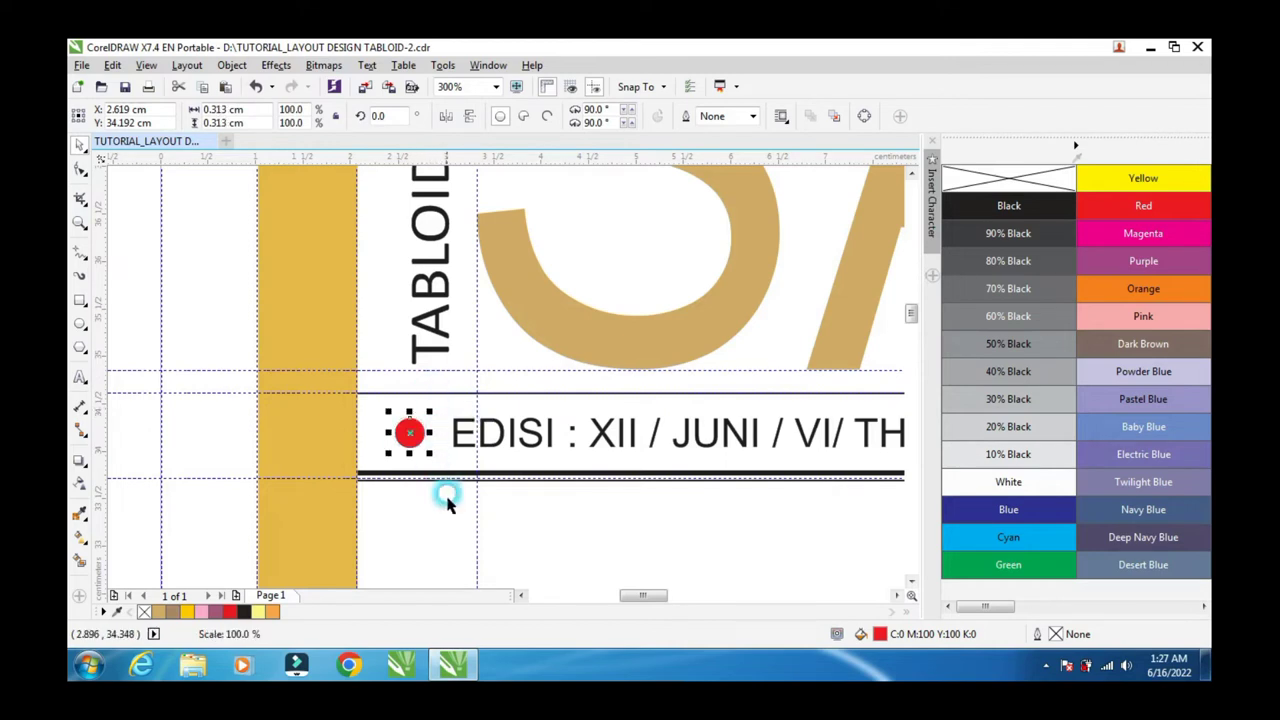
{"action": "left_click", "coordinate": [553, 509]}
{"action": "scroll", "coordinate": [500, 471], "scroll_direction": "down", "scroll_amount": 1}
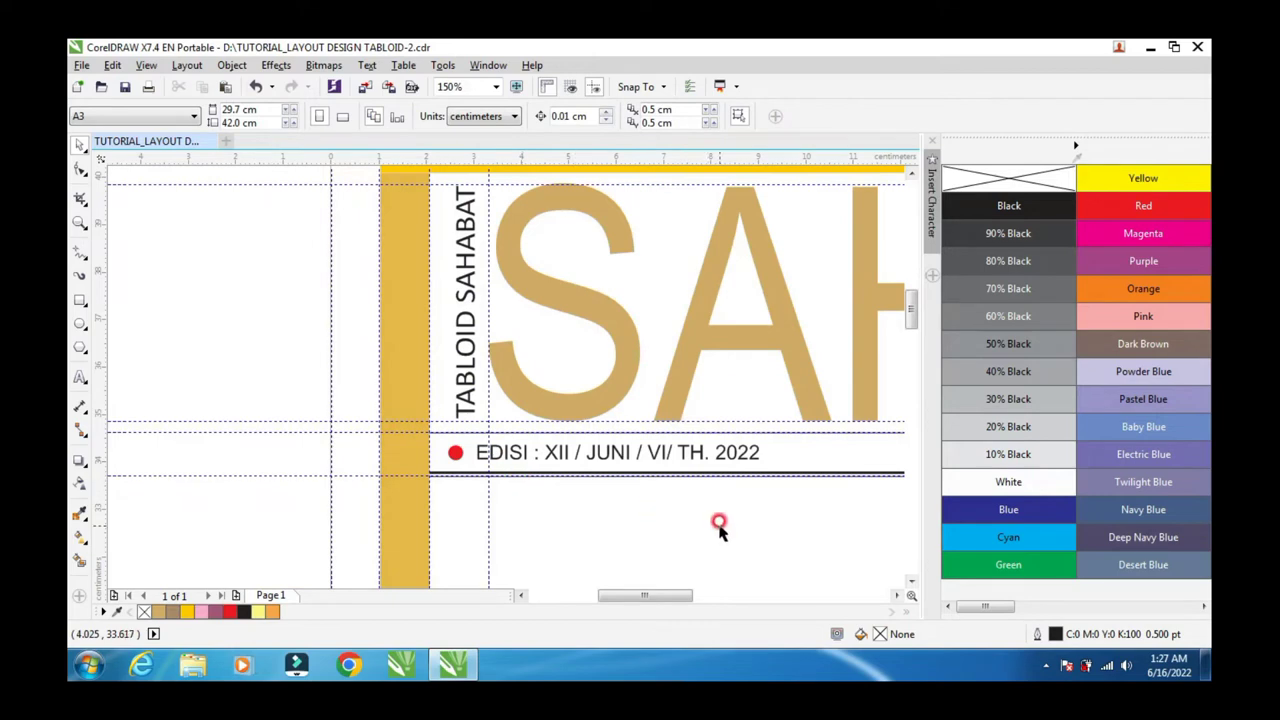
{"action": "left_click", "coordinate": [896, 595]}
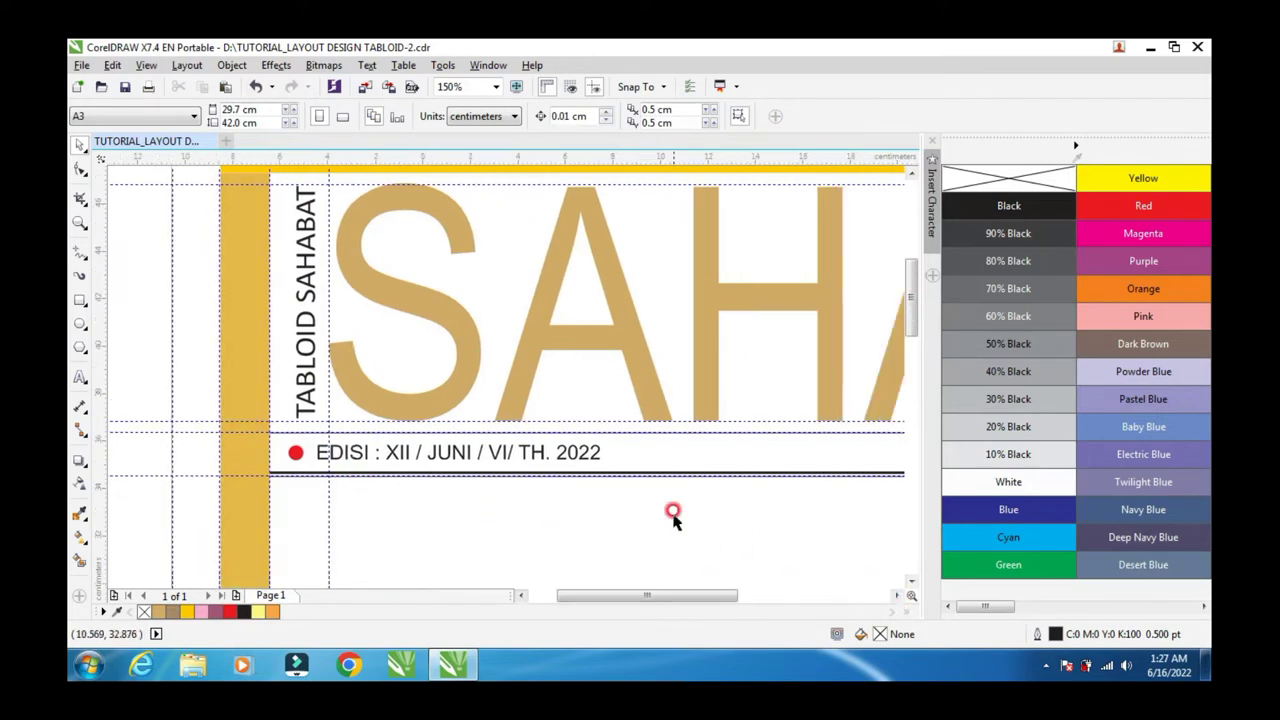
{"action": "scroll", "coordinate": [673, 513], "scroll_direction": "down", "scroll_amount": 1}
{"action": "left_click", "coordinate": [896, 595]}
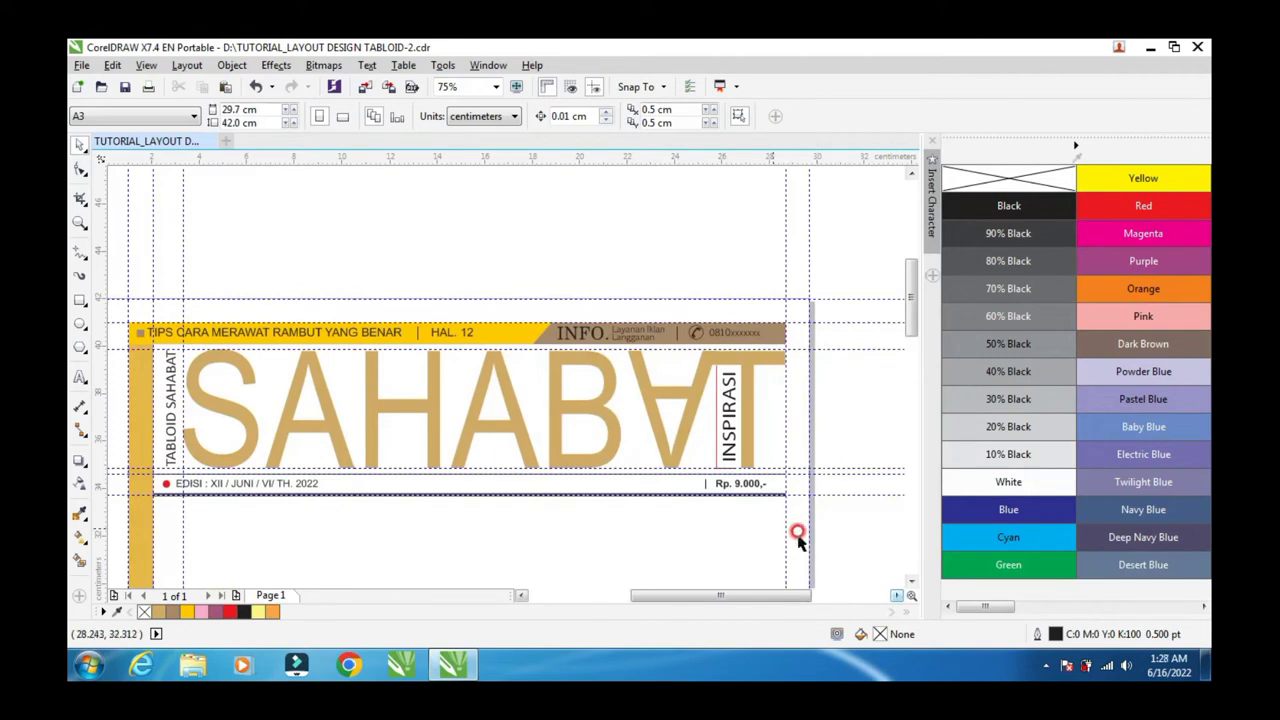
{"action": "left_click", "coordinate": [911, 581]}
{"action": "left_click", "coordinate": [911, 582]}
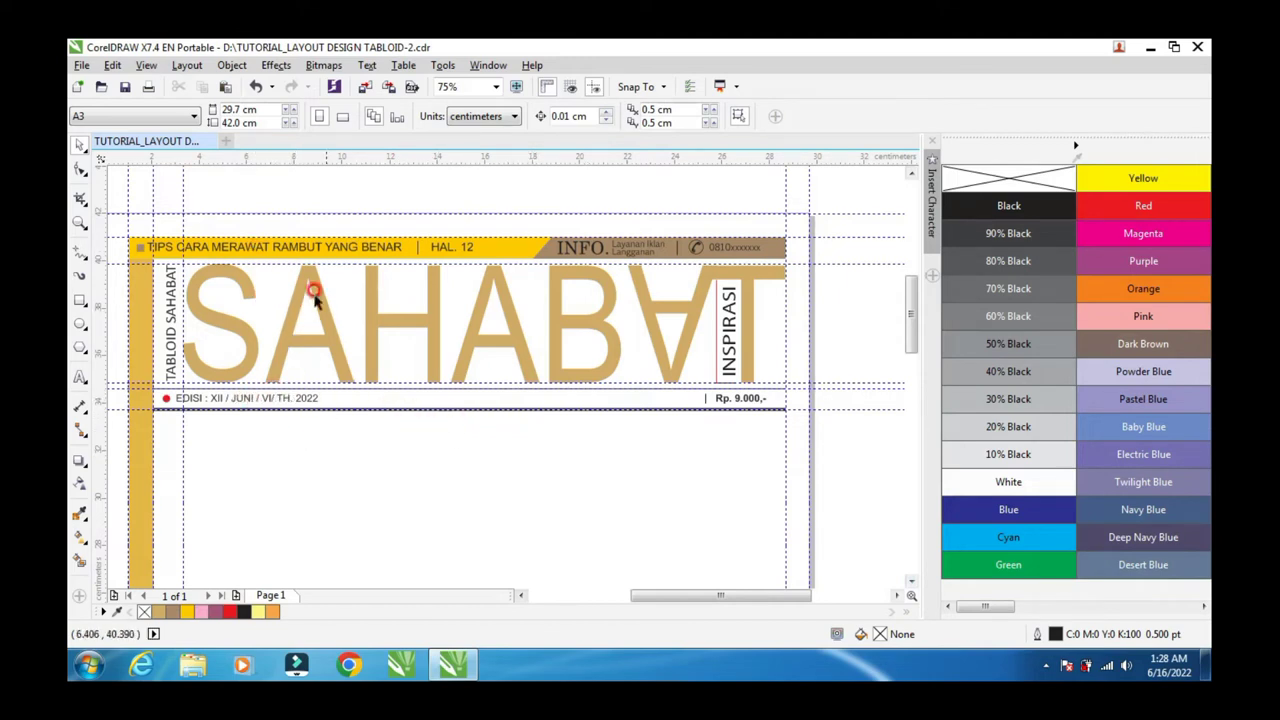
{"action": "right_click", "coordinate": [277, 185]}
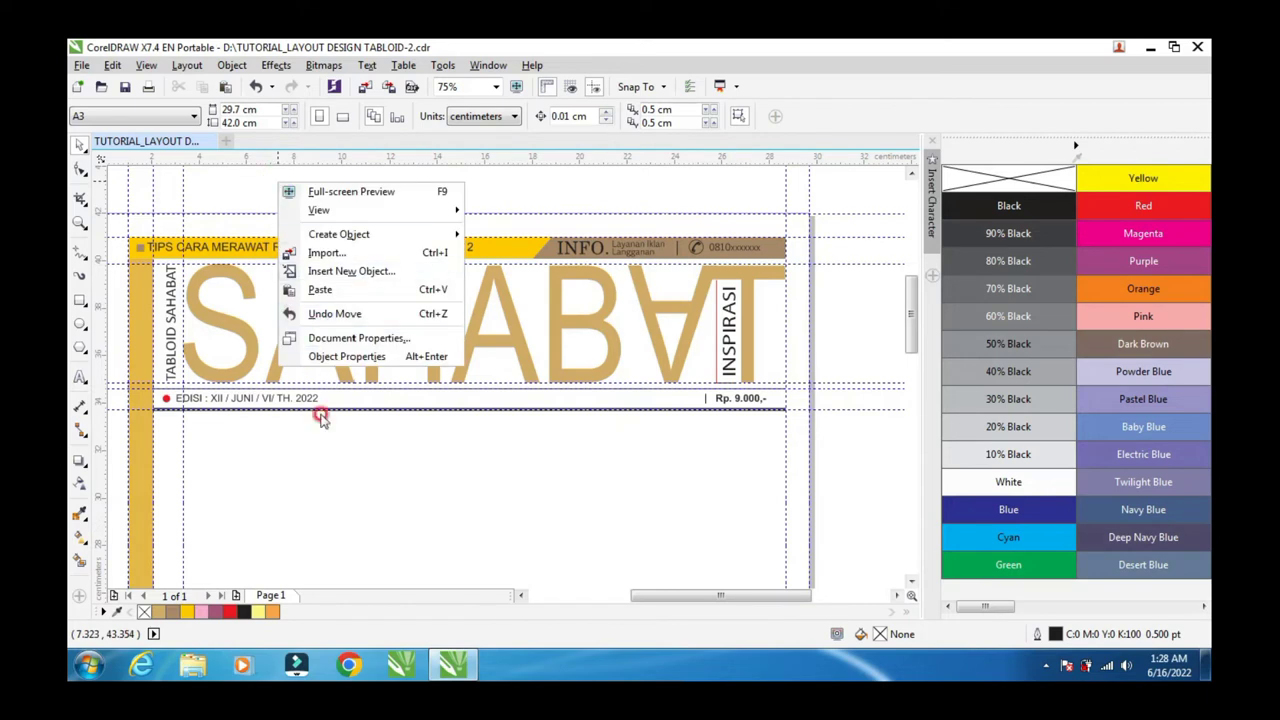
{"action": "left_click", "coordinate": [286, 449]}
Step: Add the artistic text "tabloid sahabat kita" in the empty area below the masthead, split over three lines with one word each
{"action": "left_click", "coordinate": [83, 395]}
{"action": "left_click", "coordinate": [79, 380]}
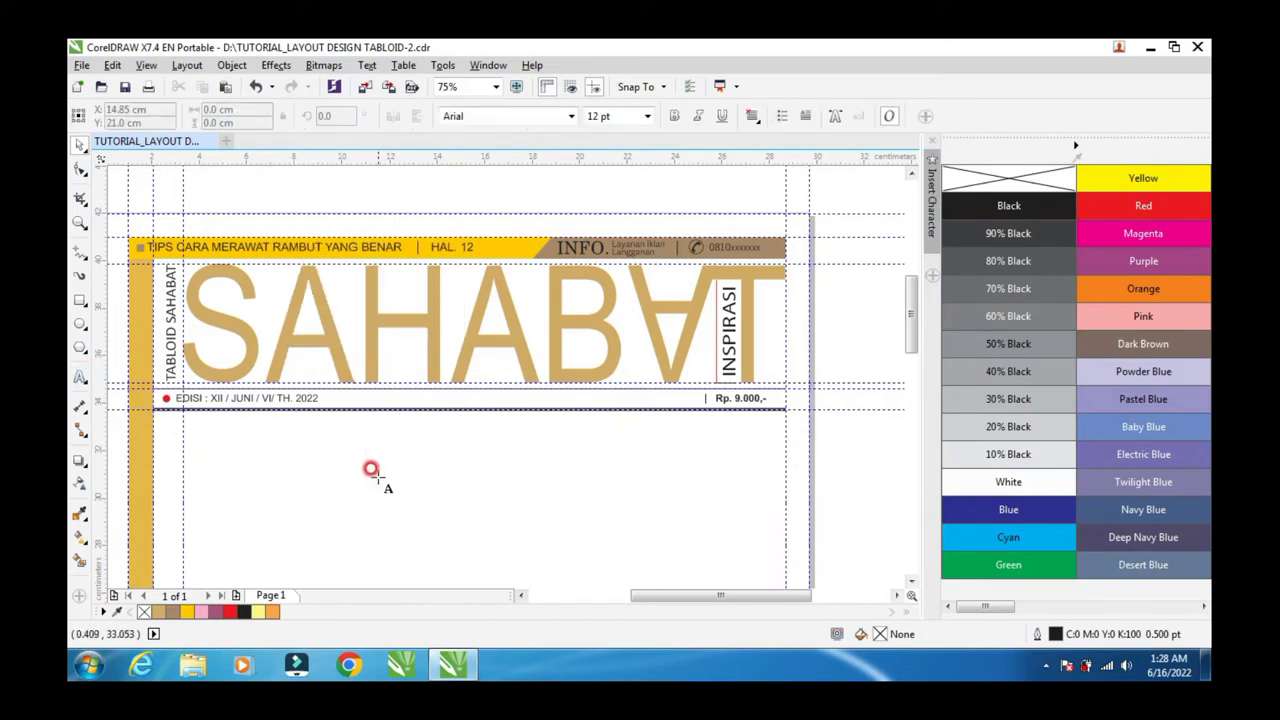
{"action": "left_click", "coordinate": [374, 468]}
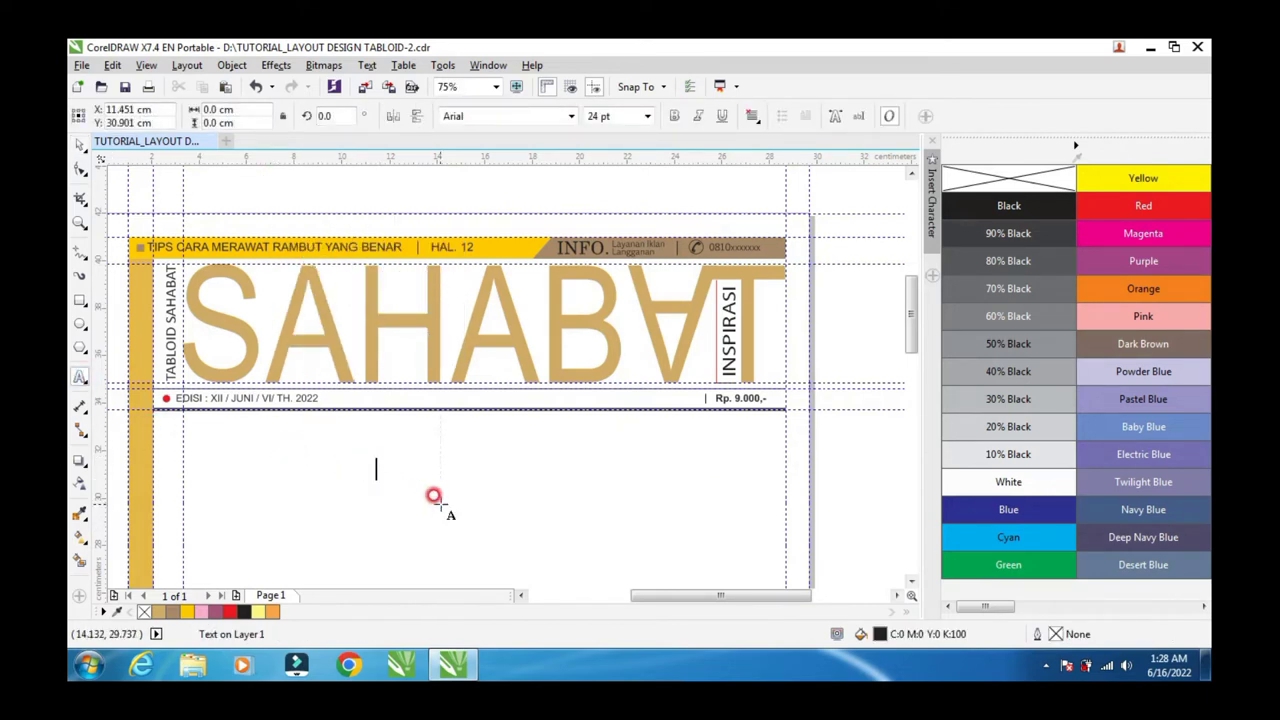
{"action": "type", "text": "ta"}
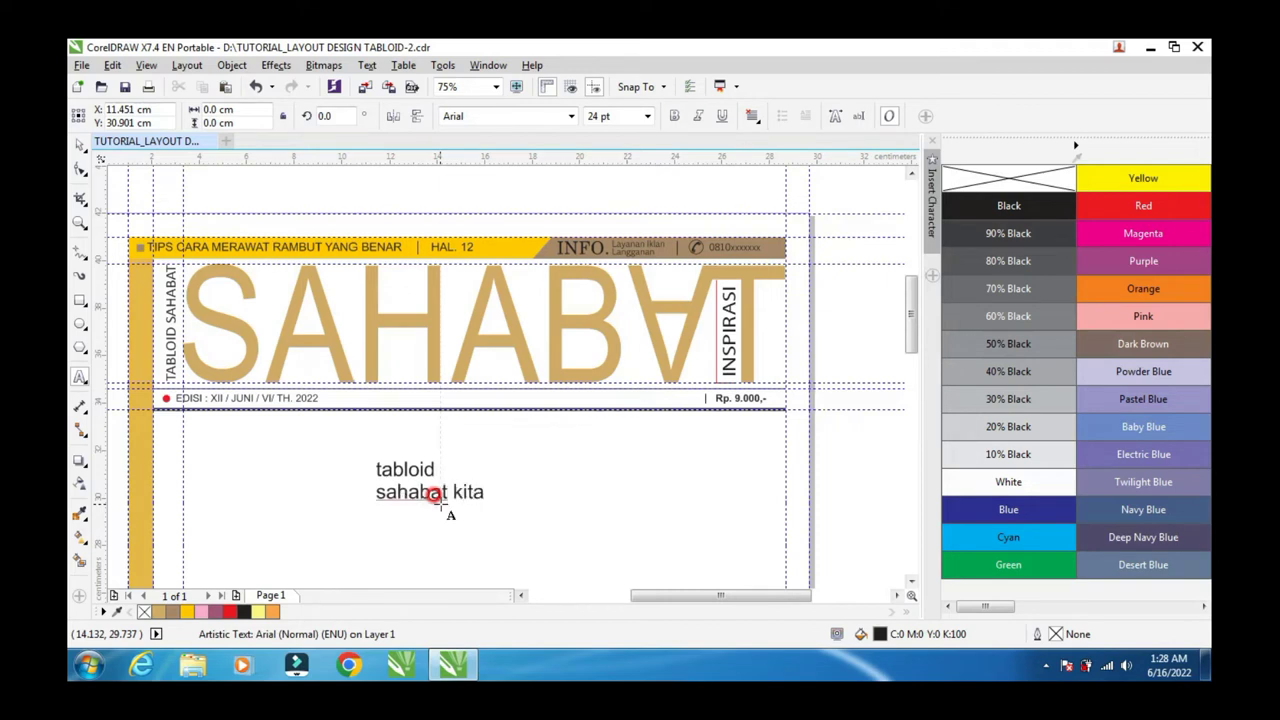
{"action": "left_click", "coordinate": [415, 518]}
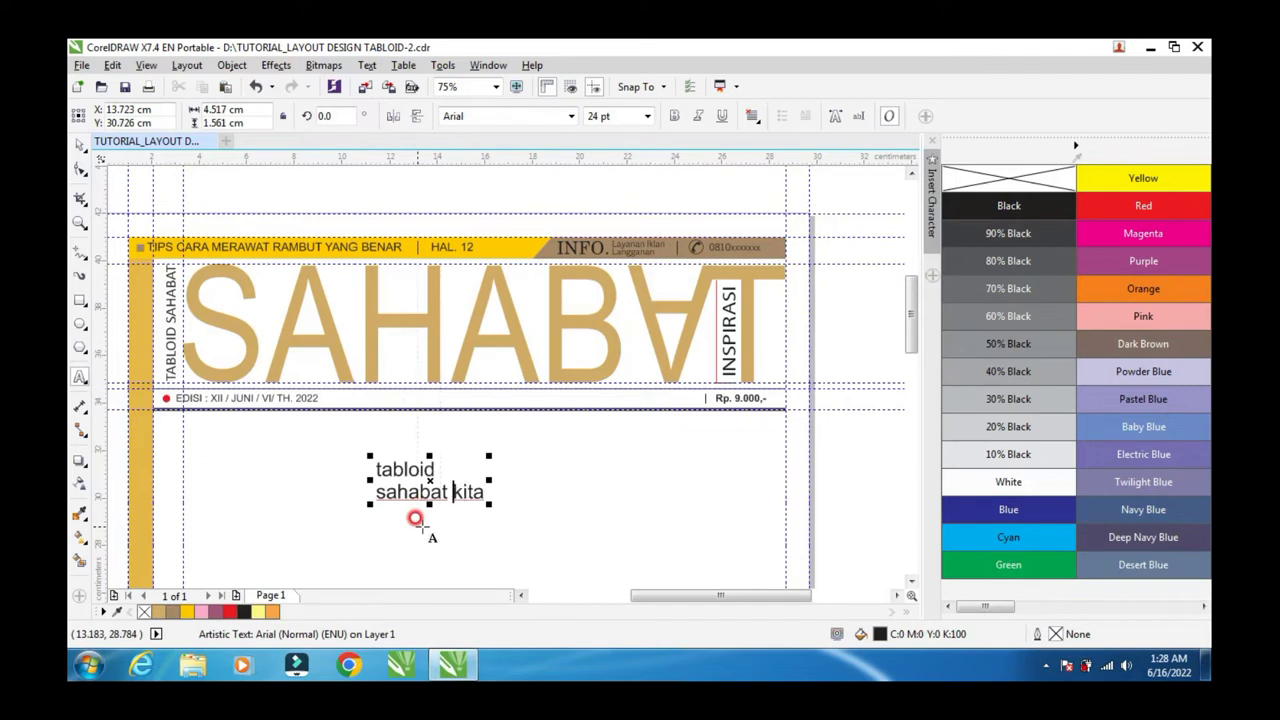
{"action": "key", "text": "Return"}
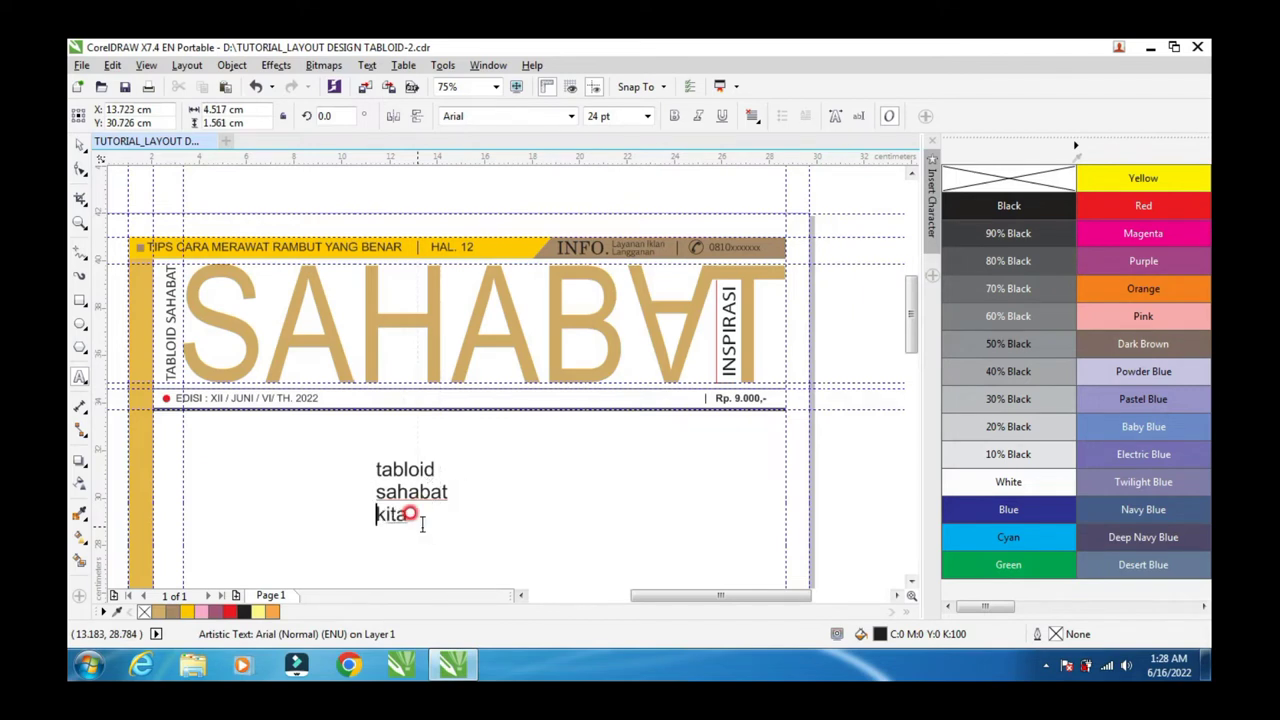
Step: Capitalize the first letter so the text starts with "Tabloid", and center-align its three lines
{"action": "left_click", "coordinate": [378, 470]}
{"action": "key", "text": "BackSpace"}
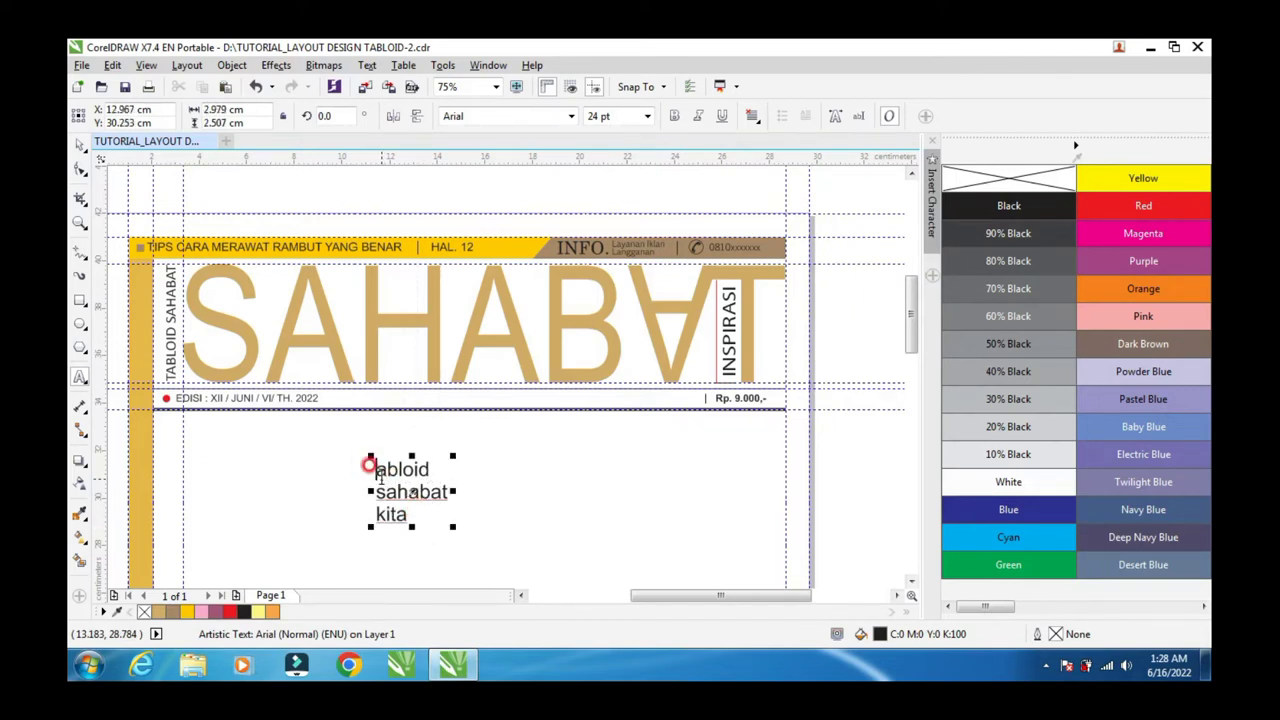
{"action": "type", "text": "T"}
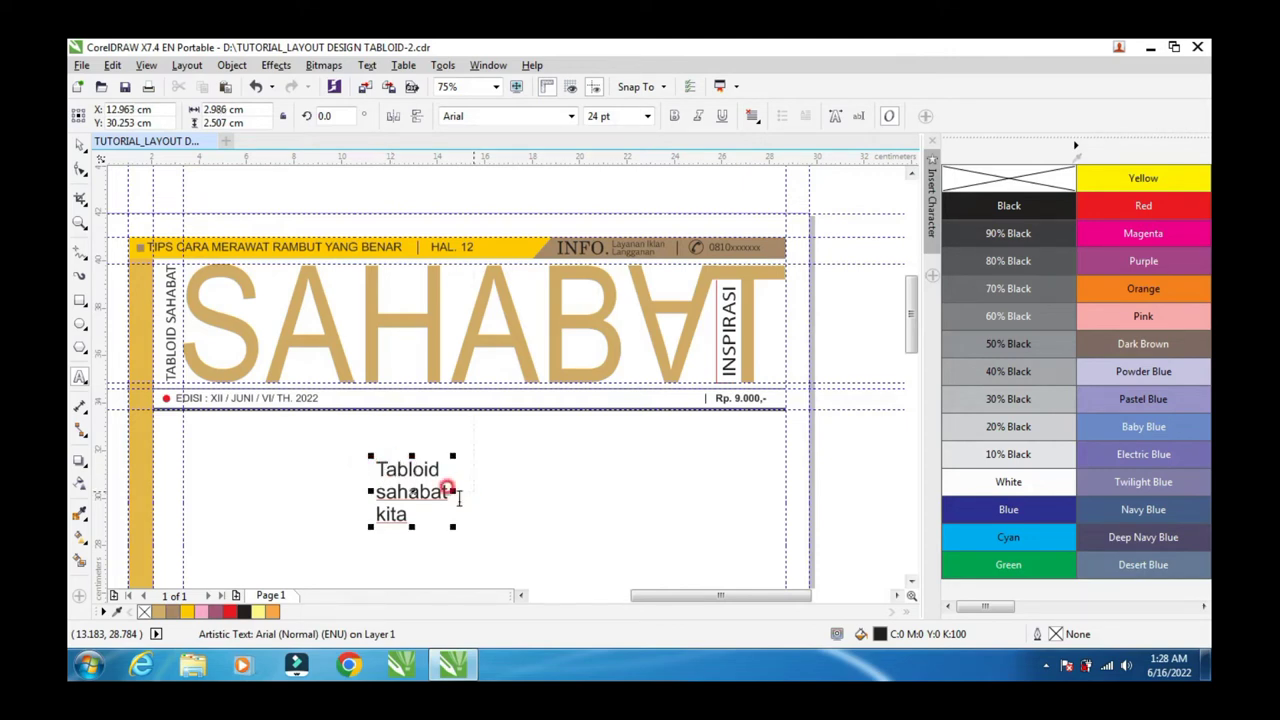
{"action": "left_click", "coordinate": [413, 491]}
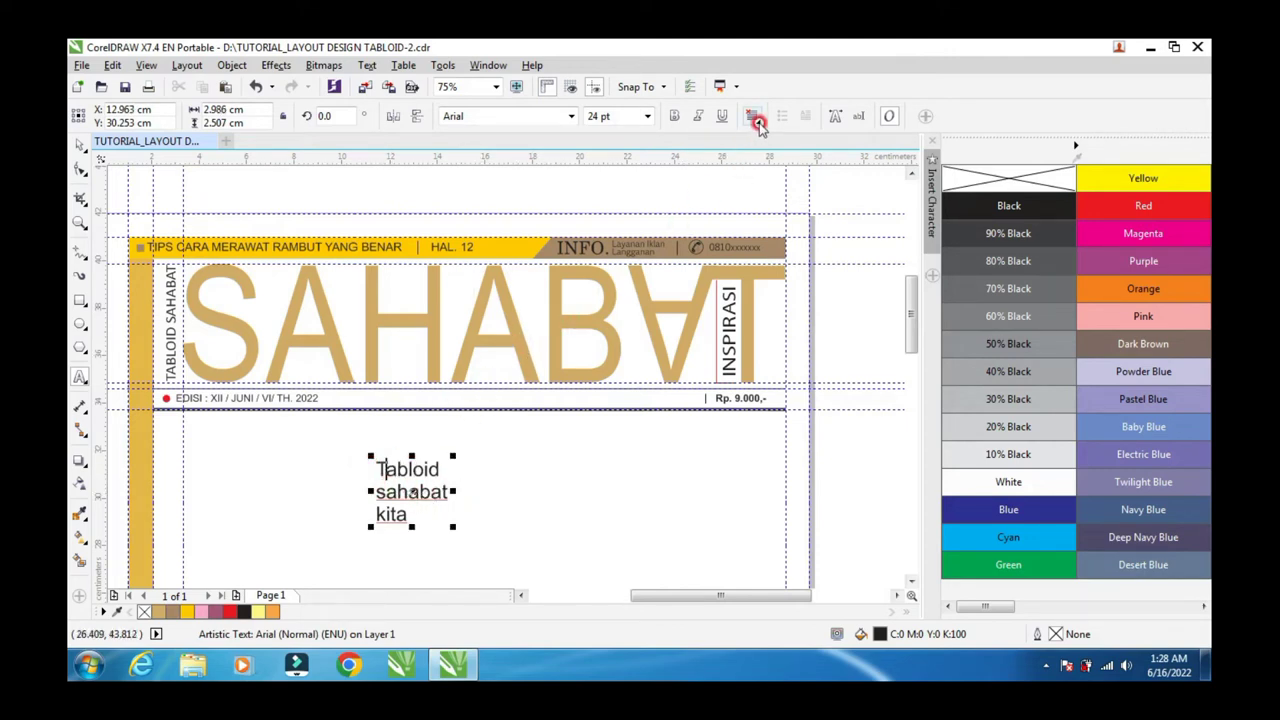
{"action": "left_click", "coordinate": [752, 116]}
{"action": "left_click", "coordinate": [752, 174]}
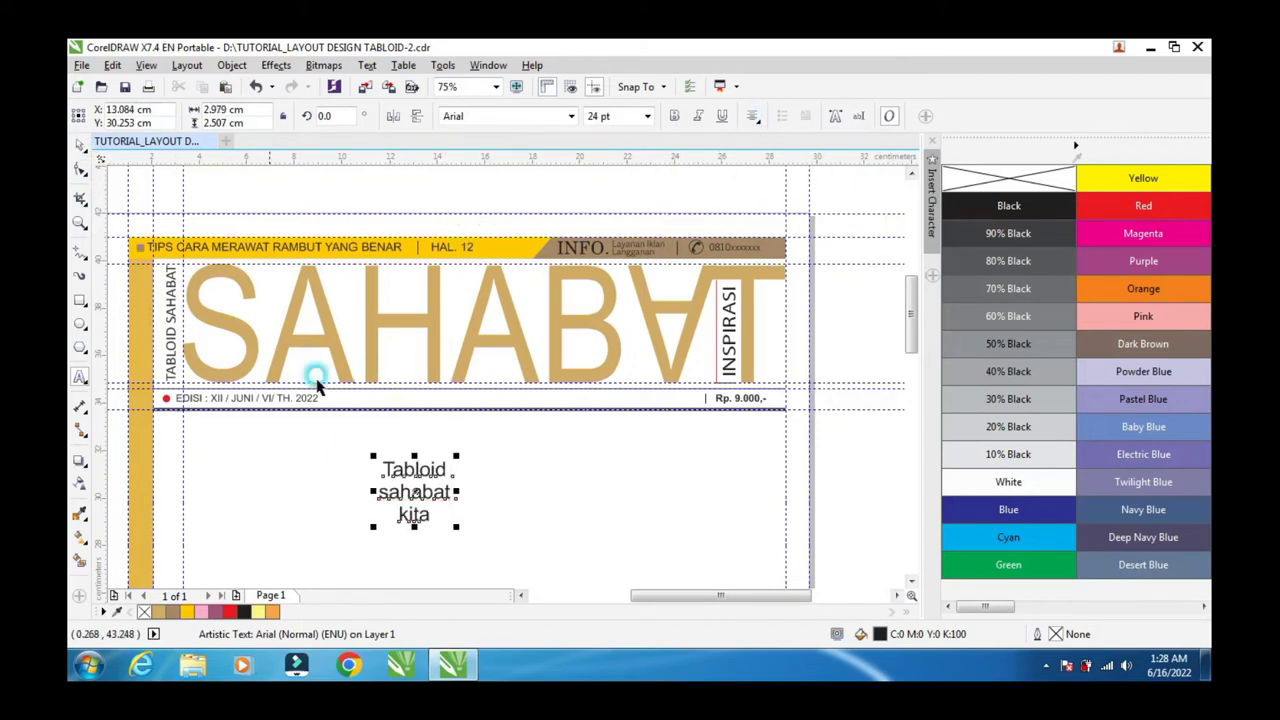
{"action": "left_click", "coordinate": [508, 474]}
Step: Draw a circle about 2.73 cm in diameter over the first letters of the SAHABAT title
{"action": "left_click", "coordinate": [89, 347]}
{"action": "left_click", "coordinate": [80, 323]}
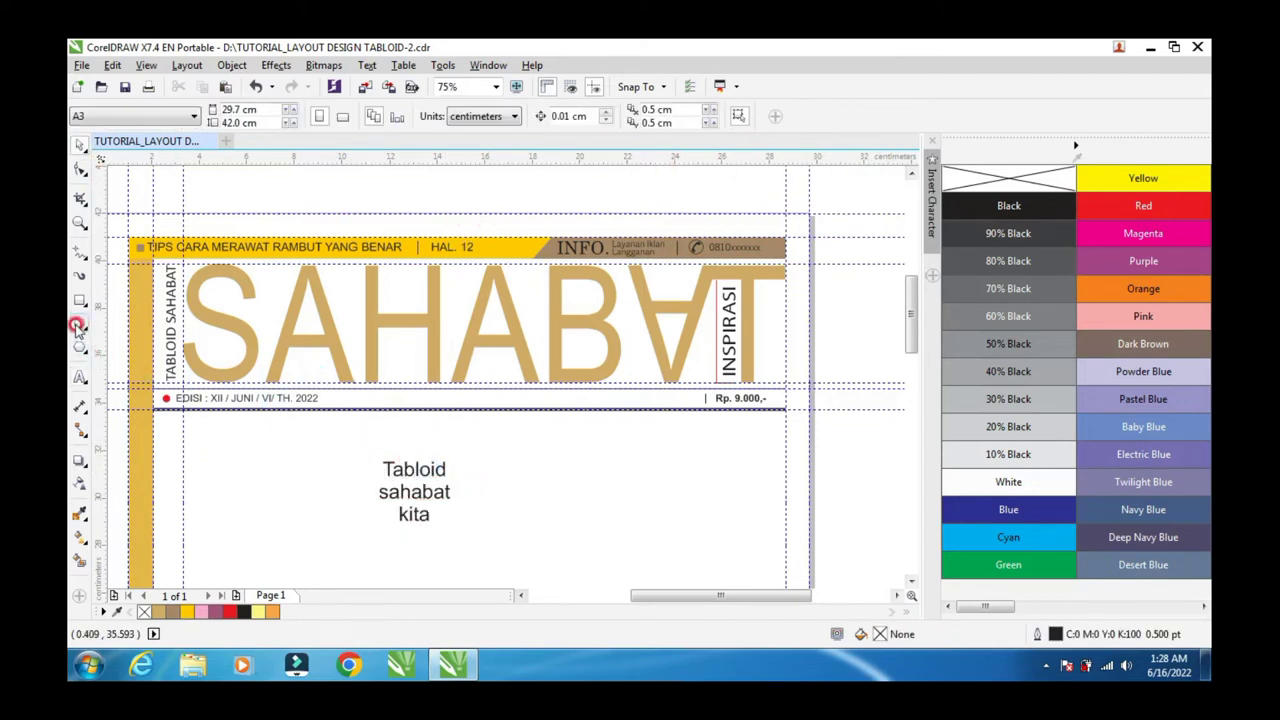
{"action": "left_click", "coordinate": [406, 404]}
{"action": "left_click_drag", "start_coordinate": [254, 283], "coordinate": [325, 356]}
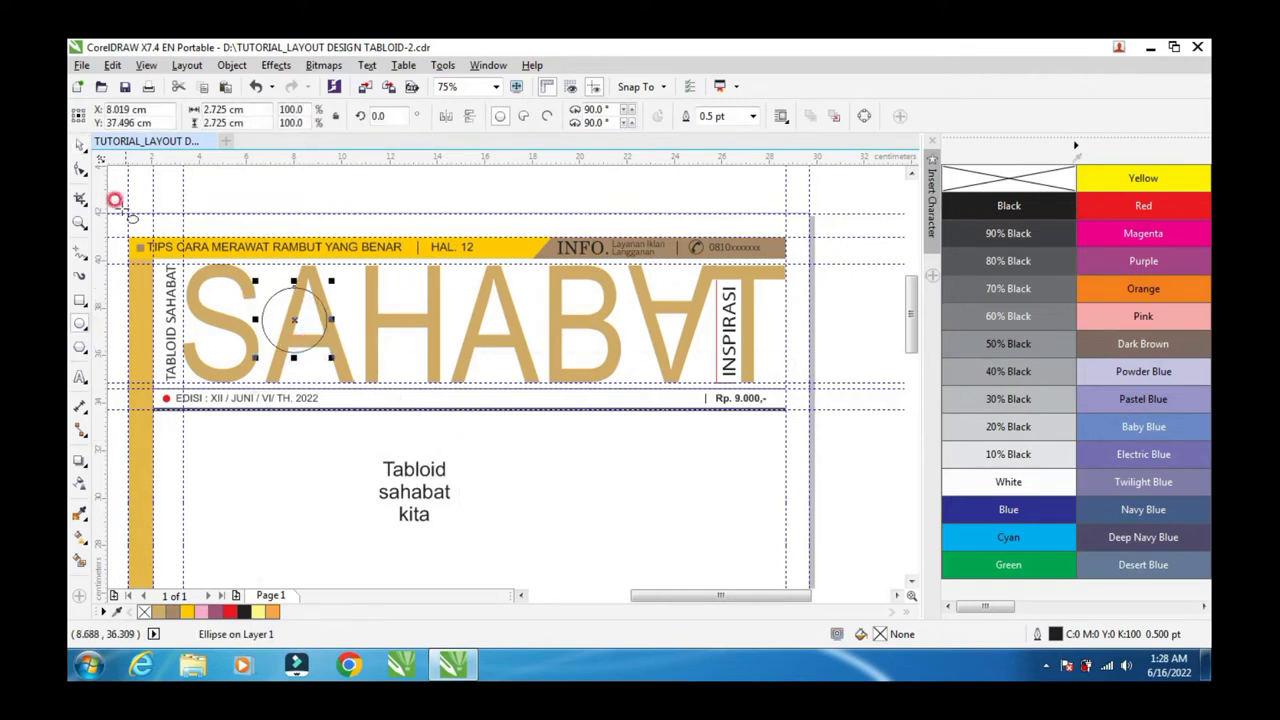
Step: Move the new circle to just right of the three-line text below the masthead and fill it with Pink
{"action": "left_click", "coordinate": [80, 145]}
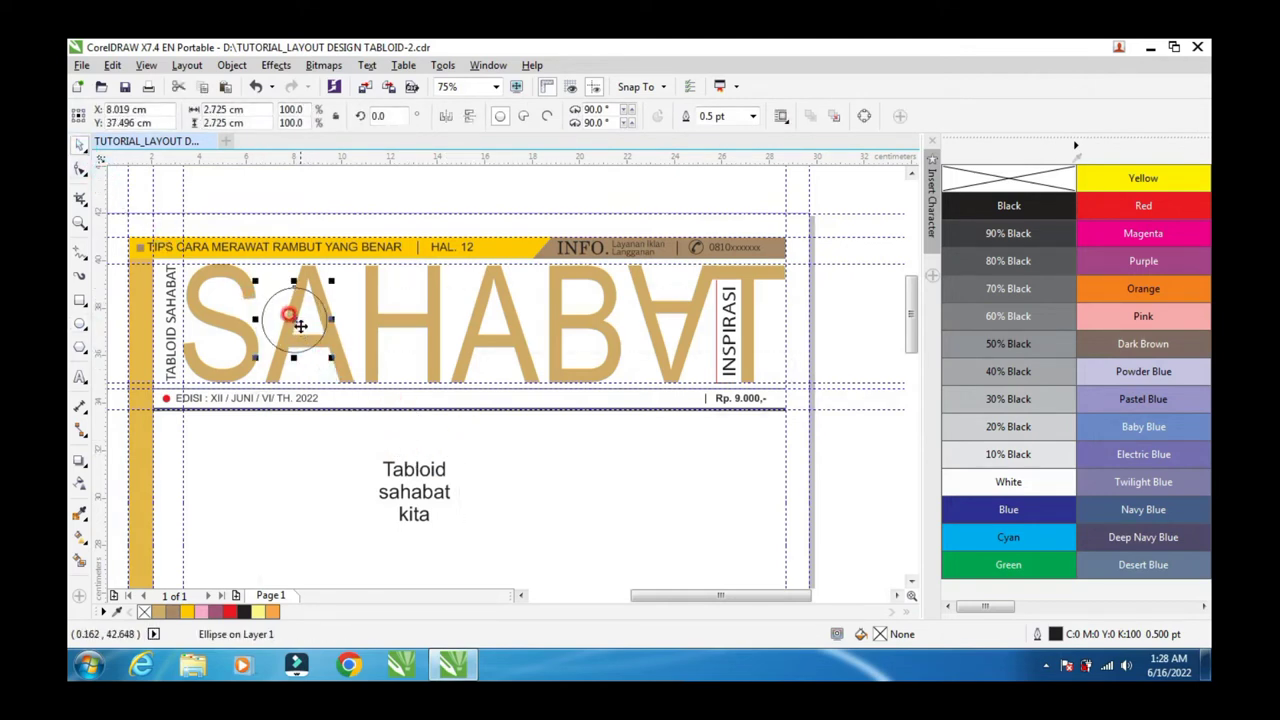
{"action": "left_click_drag", "start_coordinate": [300, 325], "coordinate": [488, 476]}
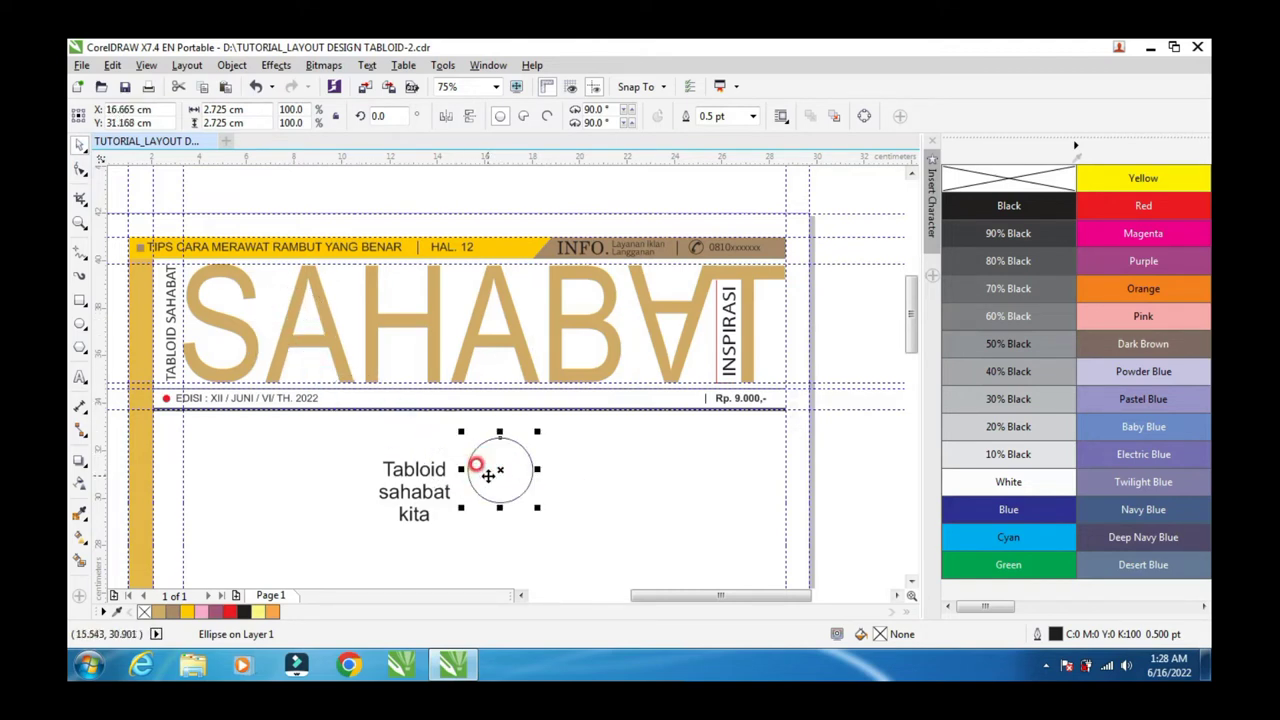
{"action": "left_click", "coordinate": [1122, 328]}
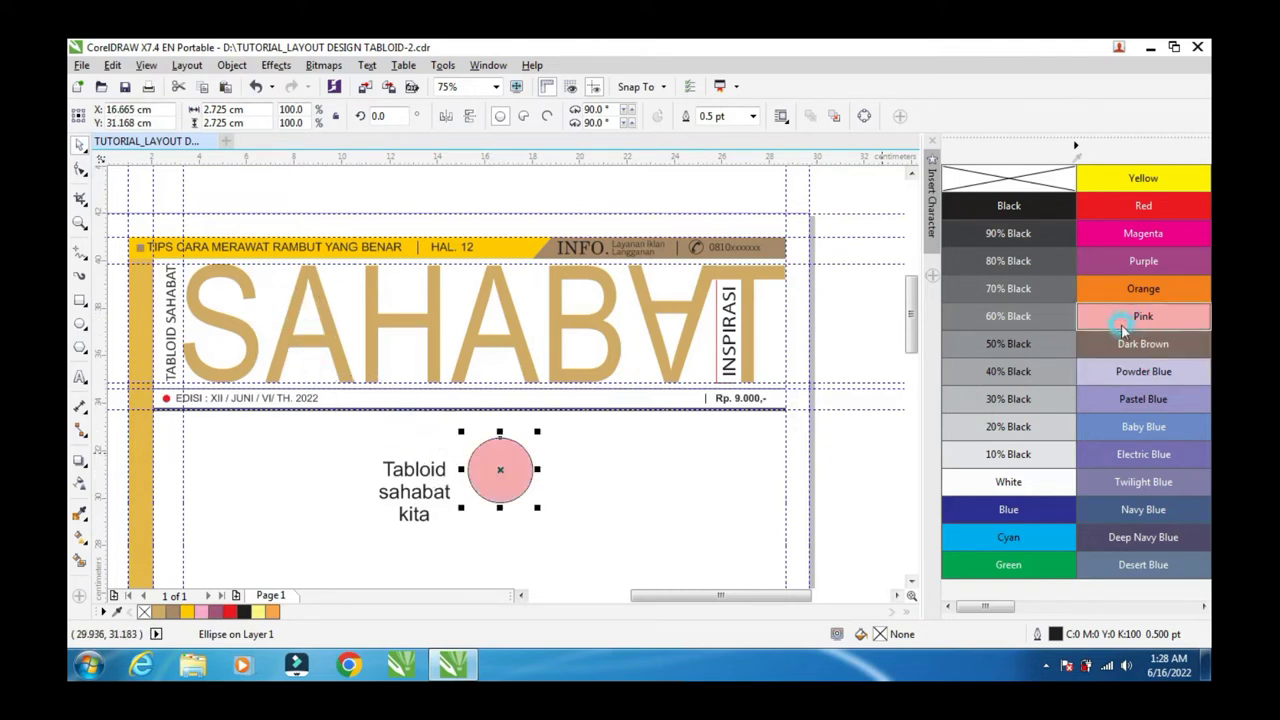
{"action": "left_click", "coordinate": [591, 487]}
Step: Set the size of the three-line text to 12 pt
{"action": "left_click", "coordinate": [428, 472]}
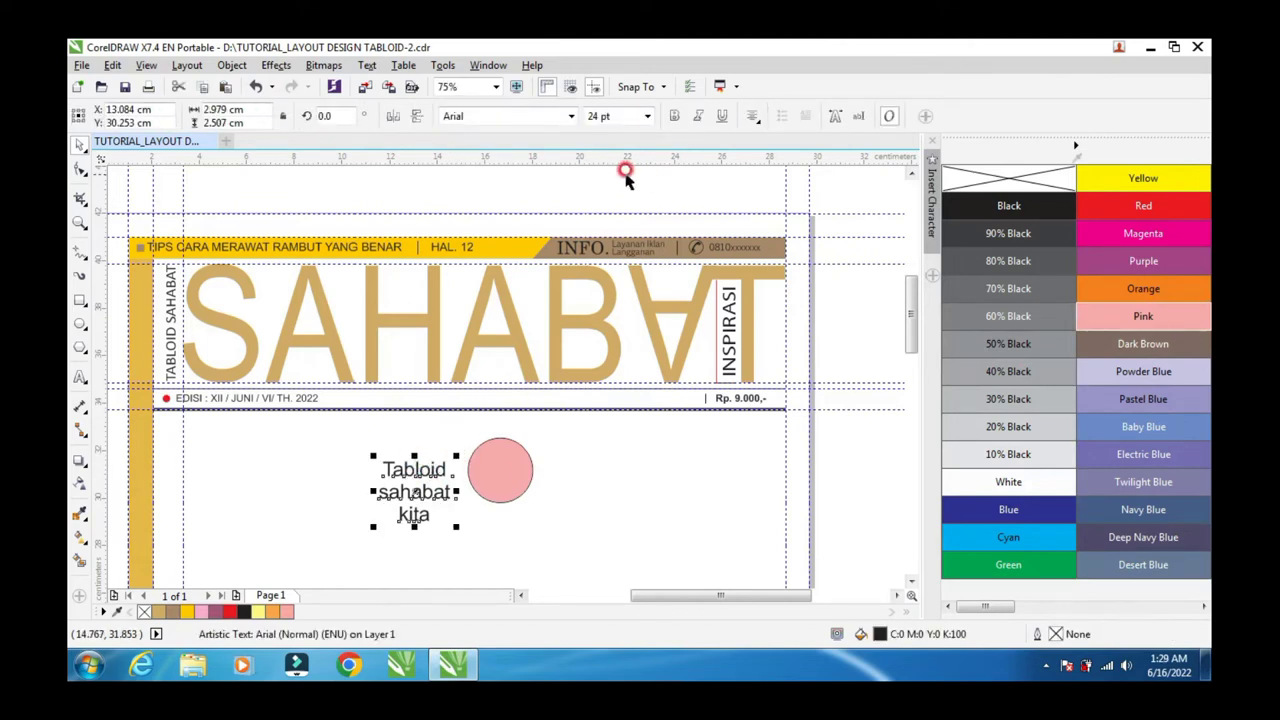
{"action": "left_click", "coordinate": [647, 116]}
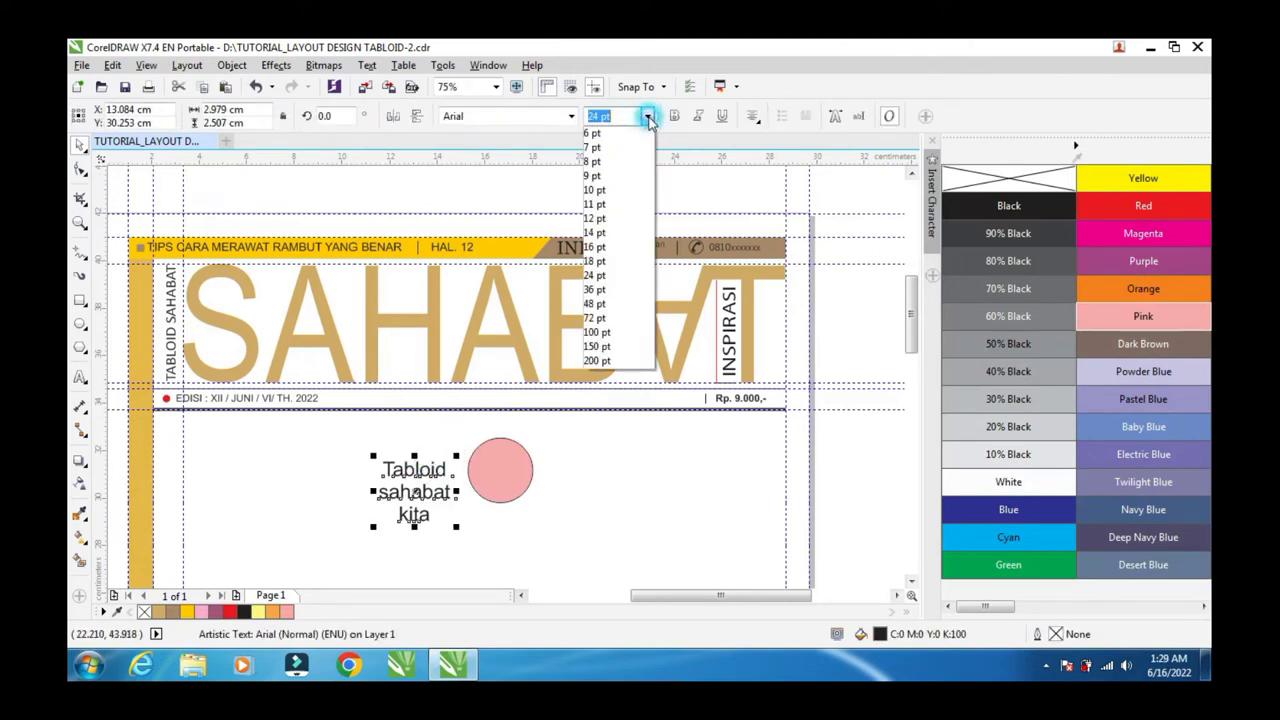
{"action": "left_click", "coordinate": [598, 219]}
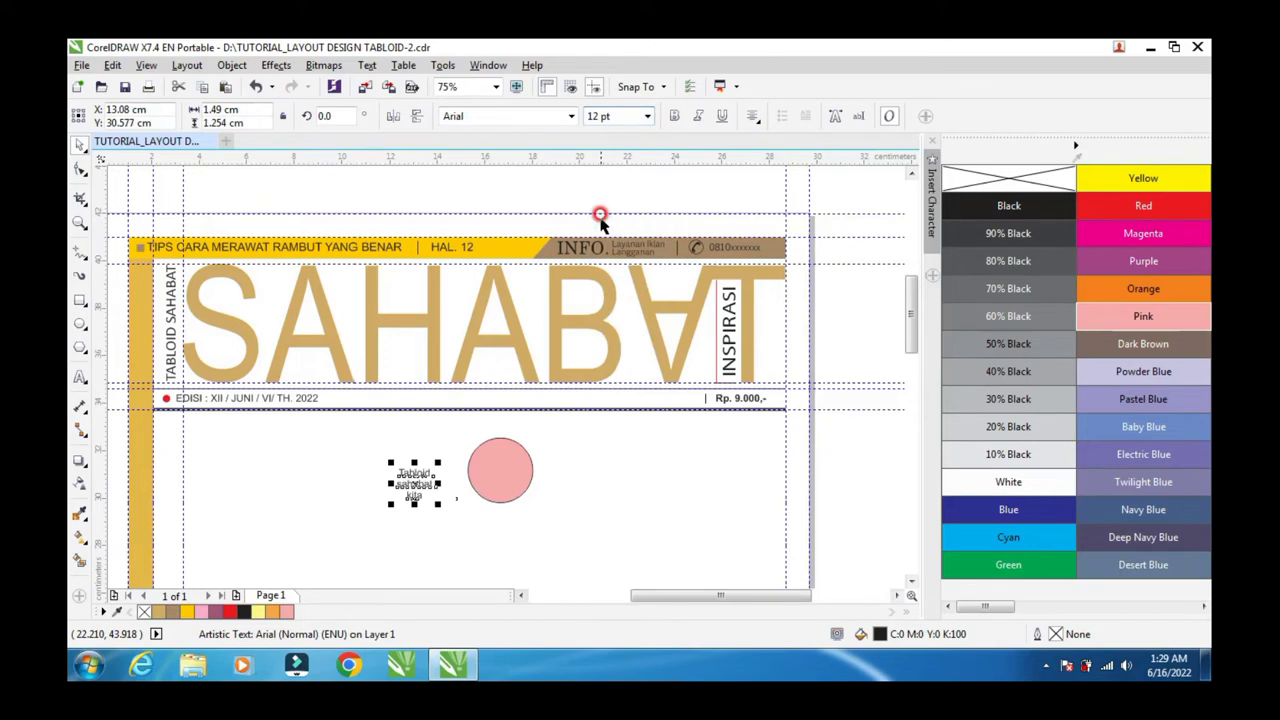
Step: Center the three-line text horizontally and vertically inside the pink circle
{"action": "left_click", "coordinate": [498, 466], "text": "shift"}
{"action": "key", "text": "e"}
{"action": "key", "text": "c"}
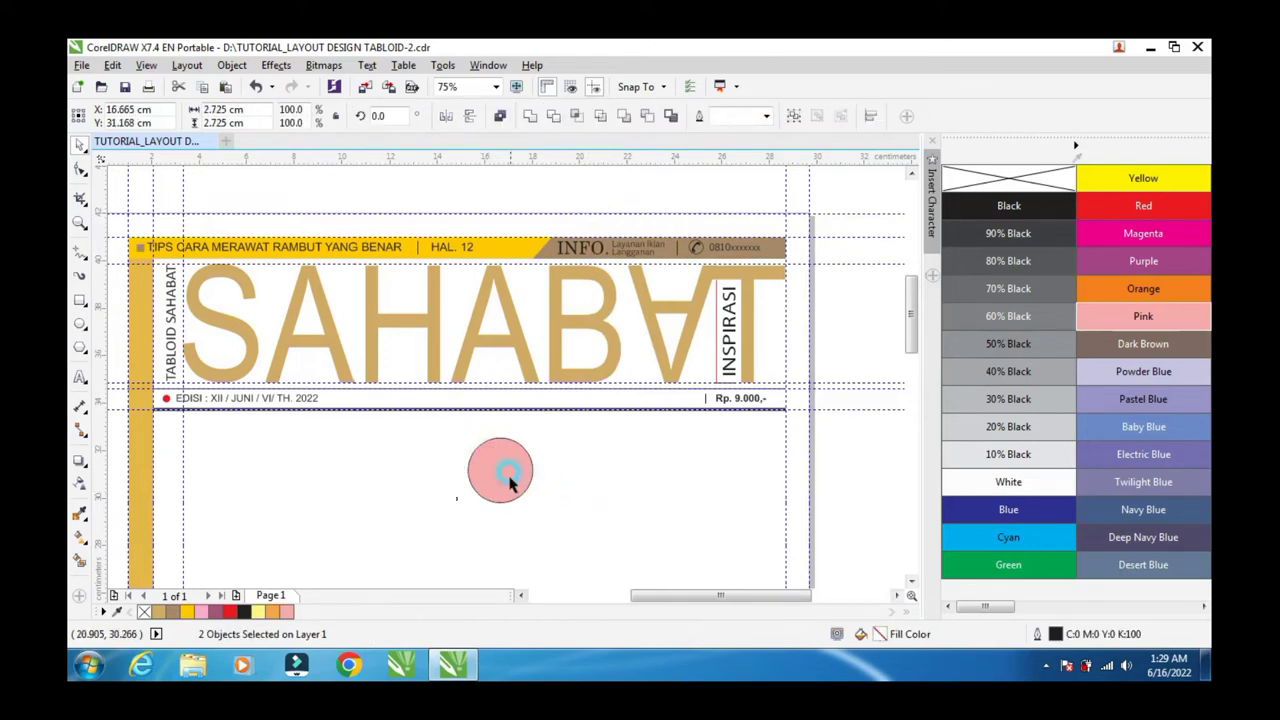
{"action": "key", "text": "Escape"}
{"action": "left_click", "coordinate": [508, 458]}
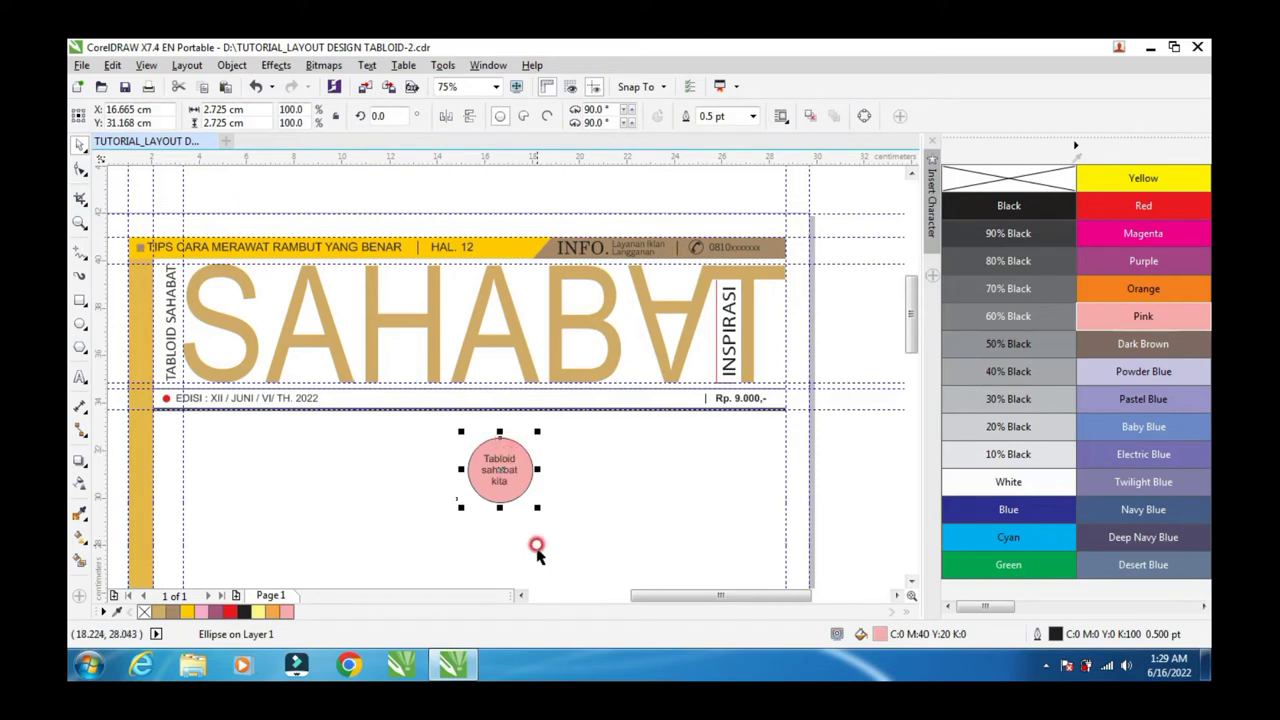
{"action": "key", "text": "Escape"}
Step: Increase the size of the text inside the pink circle to 14 pt
{"action": "scroll", "coordinate": [500, 466], "scroll_direction": "up", "scroll_amount": 2}
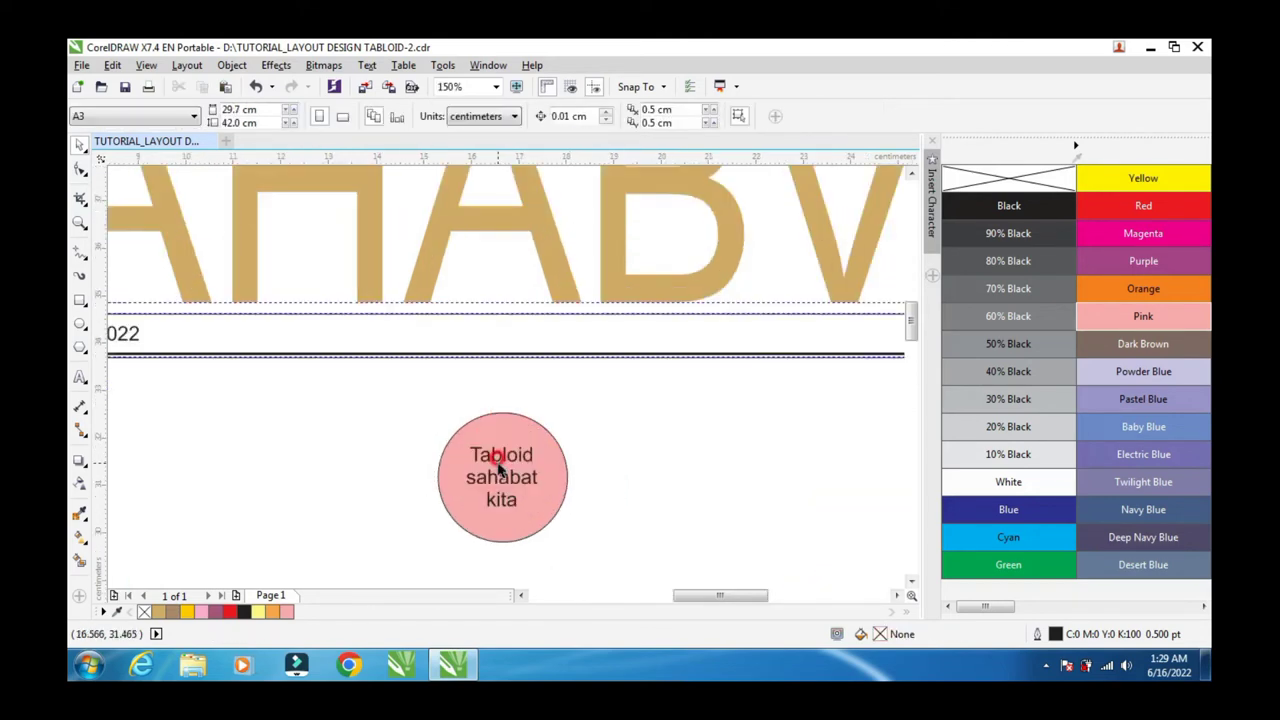
{"action": "left_click", "coordinate": [500, 462]}
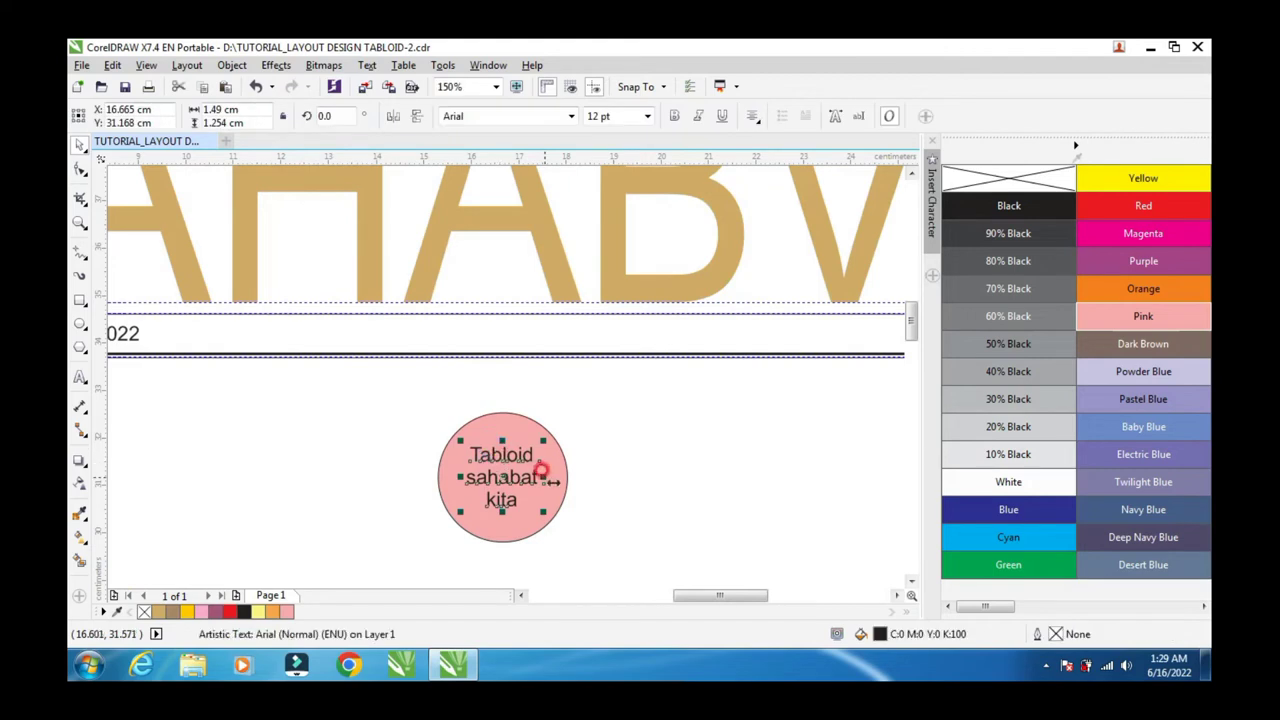
{"action": "left_click", "coordinate": [647, 117]}
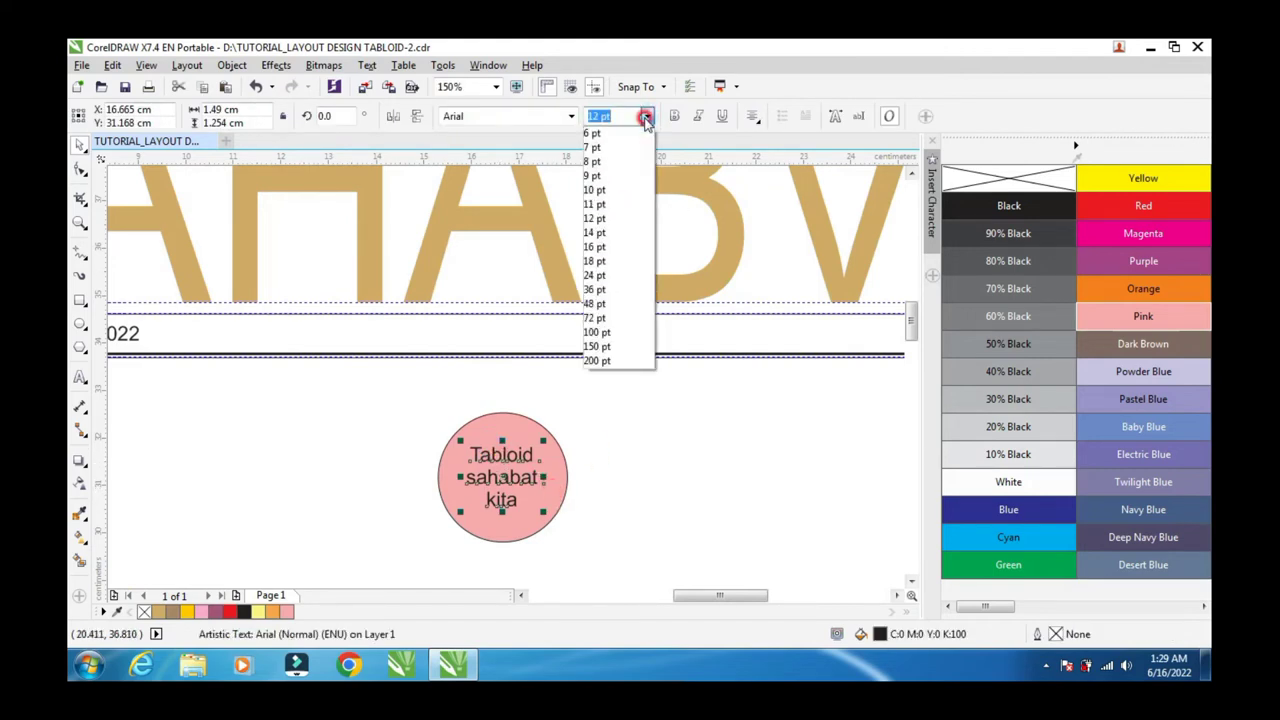
{"action": "left_click", "coordinate": [600, 232]}
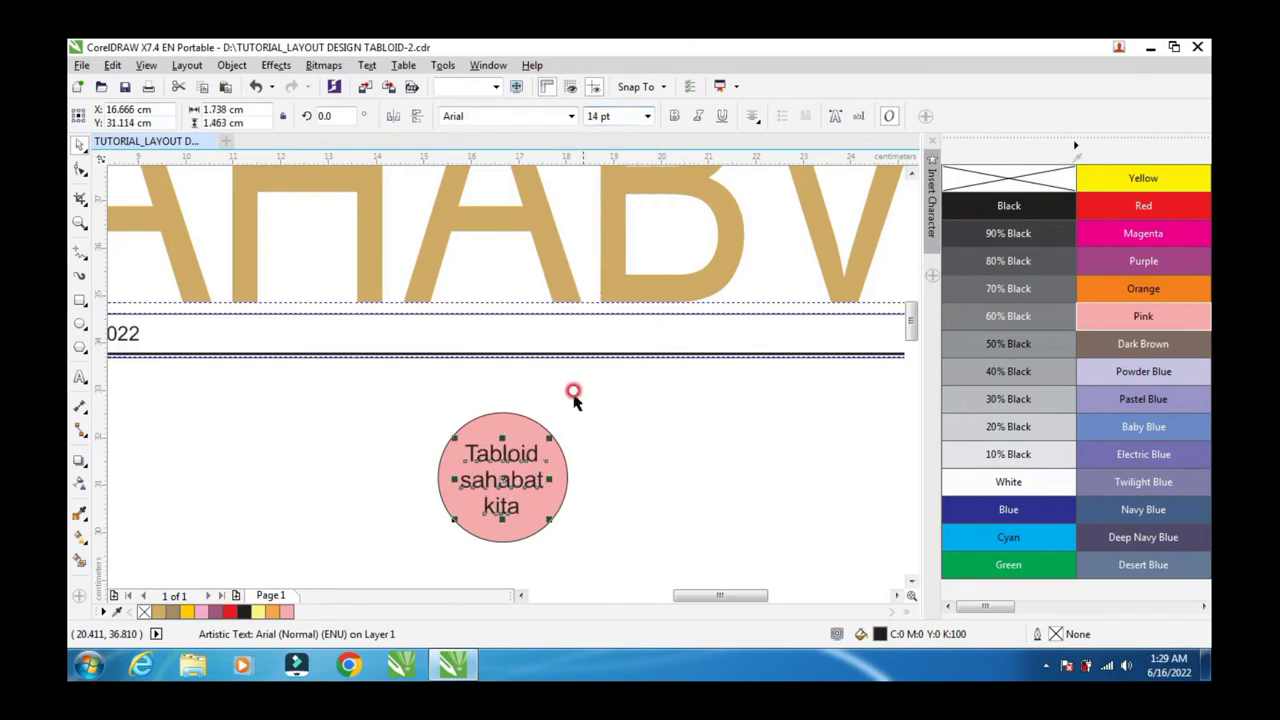
Step: Change the font of the text inside the pink circle to Art Brewery
{"action": "left_click", "coordinate": [567, 117]}
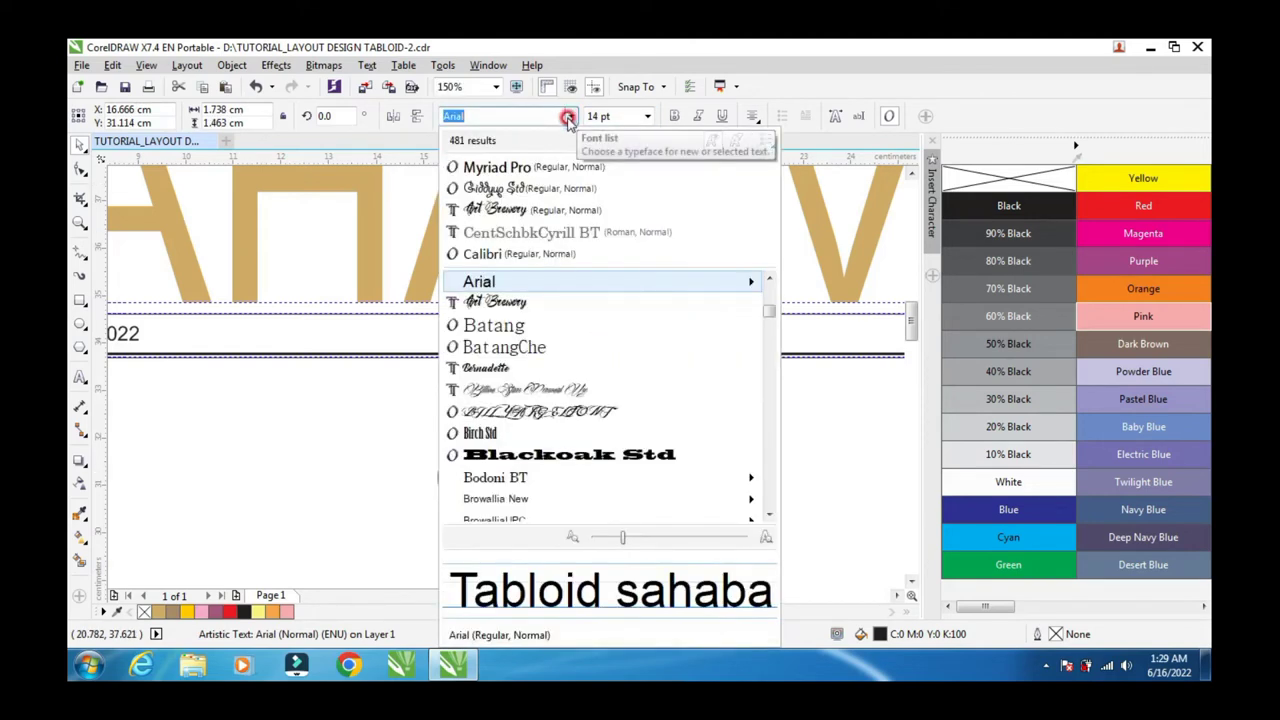
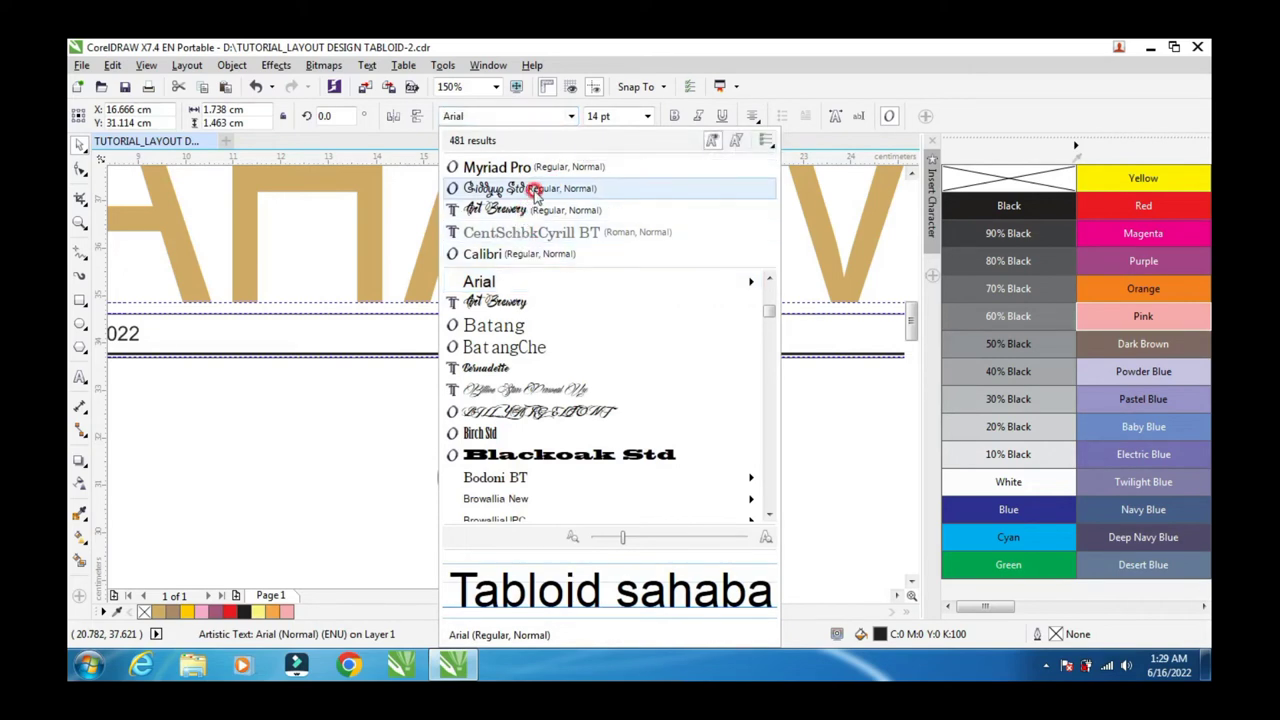
{"action": "left_click", "coordinate": [510, 300]}
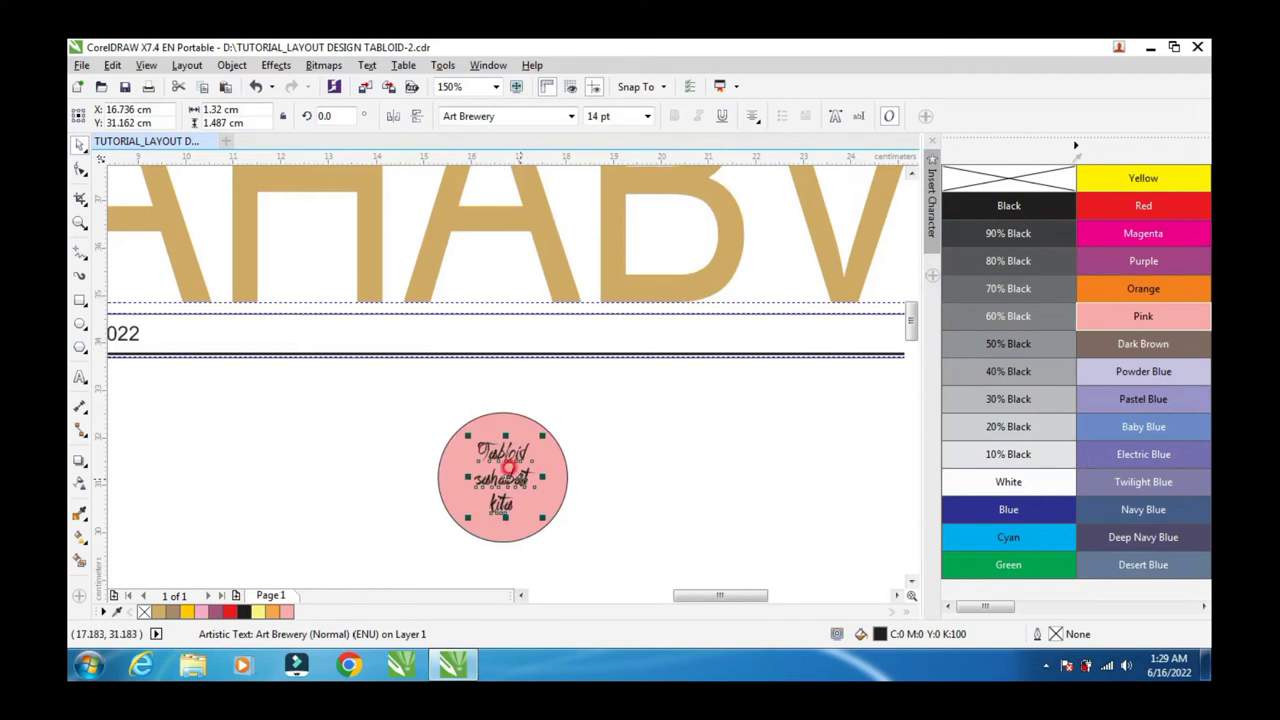
{"action": "scroll", "coordinate": [515, 470], "scroll_direction": "up", "scroll_amount": 1}
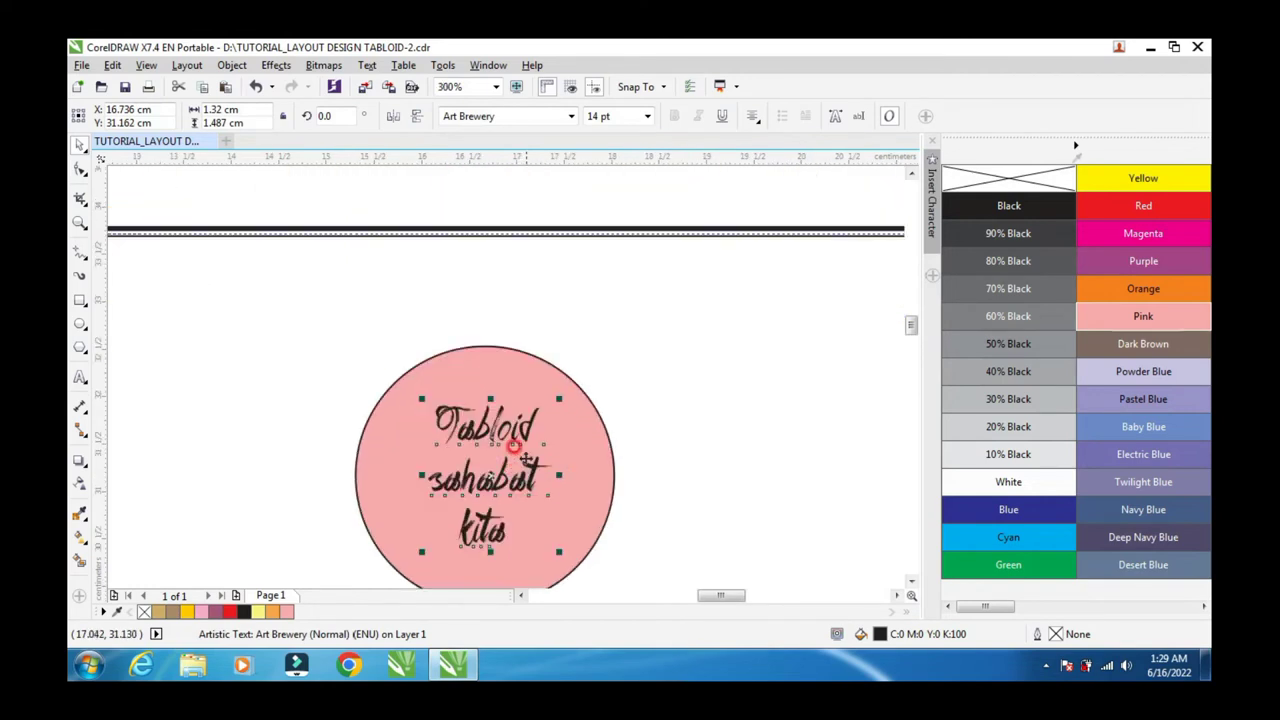
{"action": "left_click", "coordinate": [568, 116]}
{"action": "left_click", "coordinate": [570, 116]}
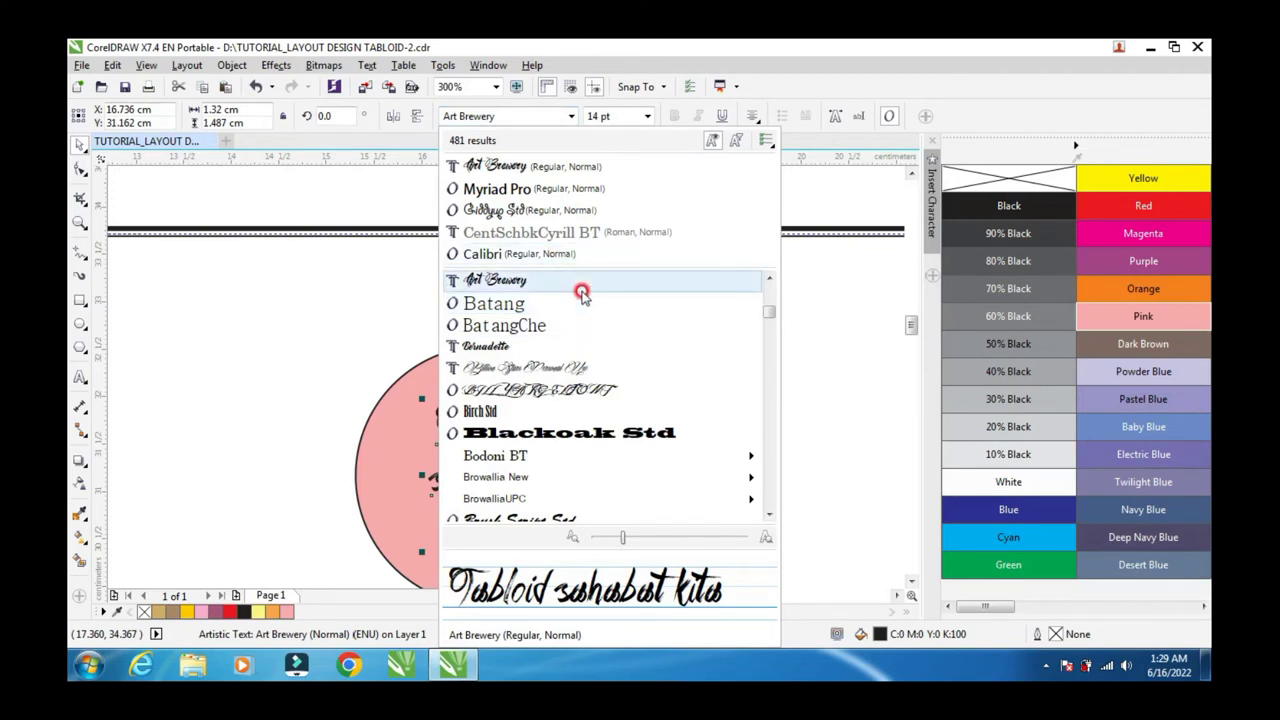
{"action": "left_click", "coordinate": [520, 172]}
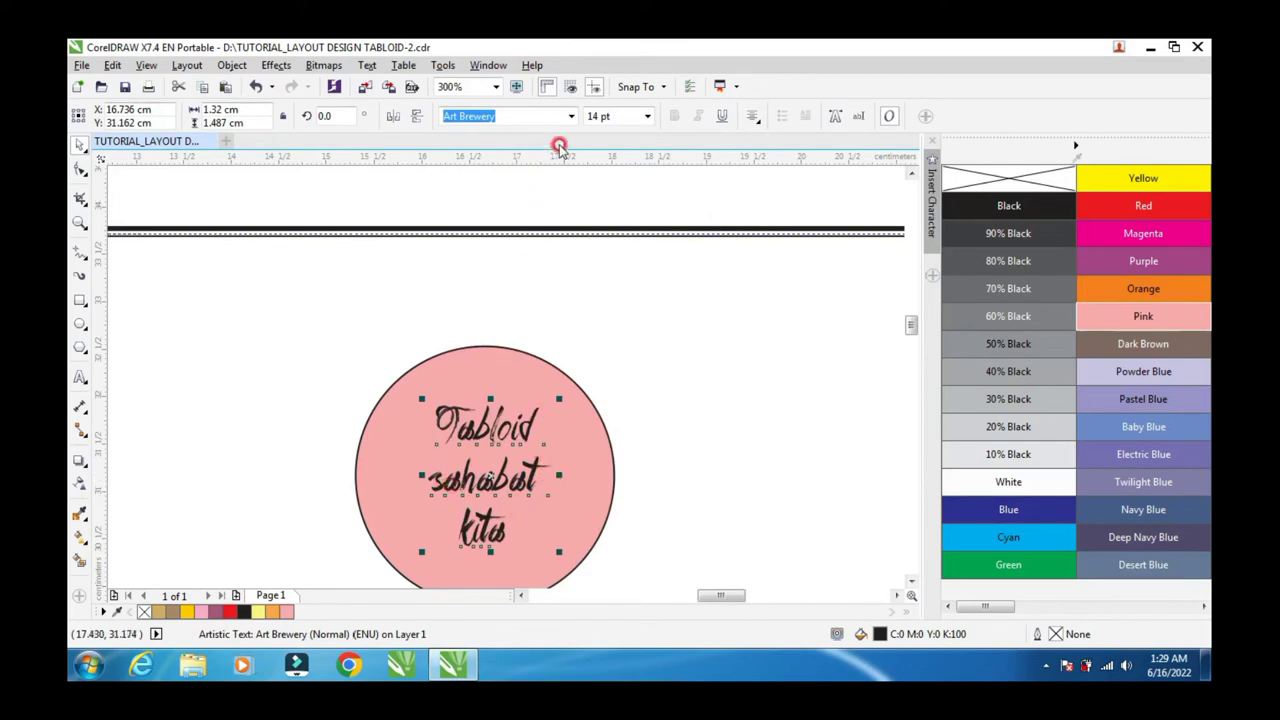
Step: Change the font of the text inside the pink circle to Giddyup Std
{"action": "left_click", "coordinate": [570, 118]}
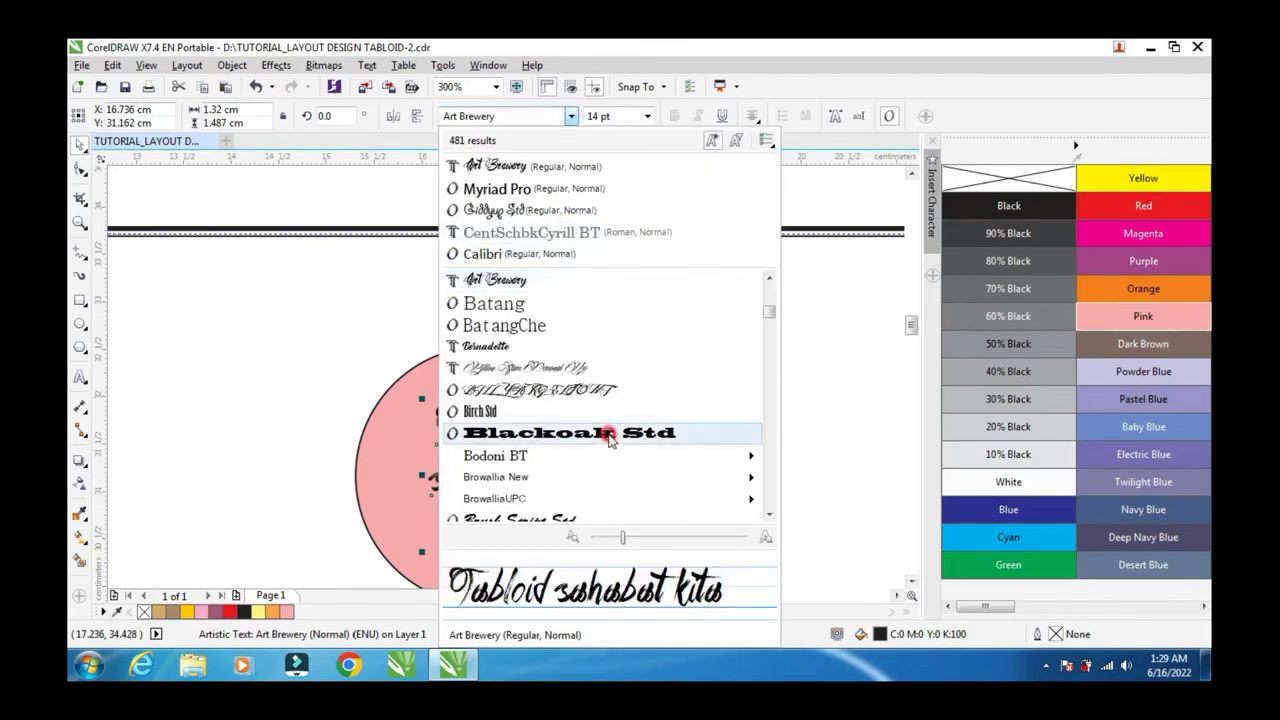
{"action": "scroll", "coordinate": [603, 443], "scroll_direction": "down", "scroll_amount": 1}
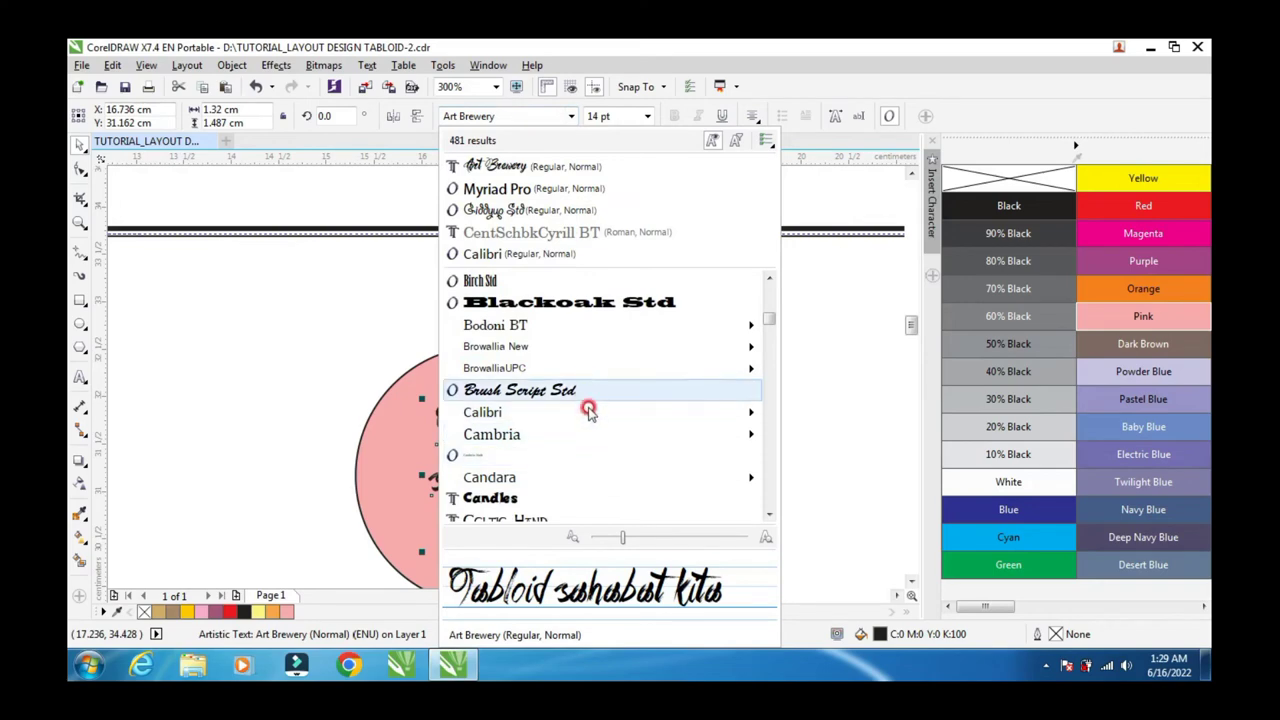
{"action": "scroll", "coordinate": [600, 437], "scroll_direction": "down", "scroll_amount": 2}
{"action": "scroll", "coordinate": [601, 440], "scroll_direction": "down", "scroll_amount": 8}
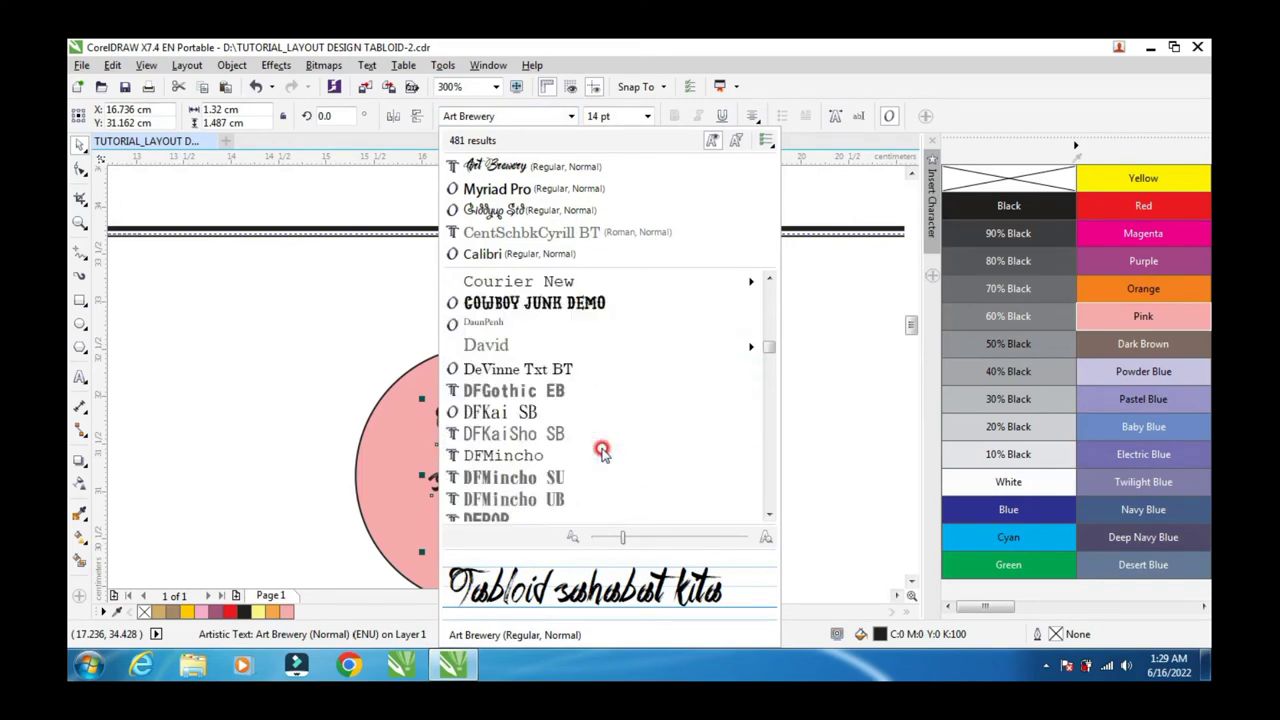
{"action": "scroll", "coordinate": [602, 452], "scroll_direction": "down", "scroll_amount": 8}
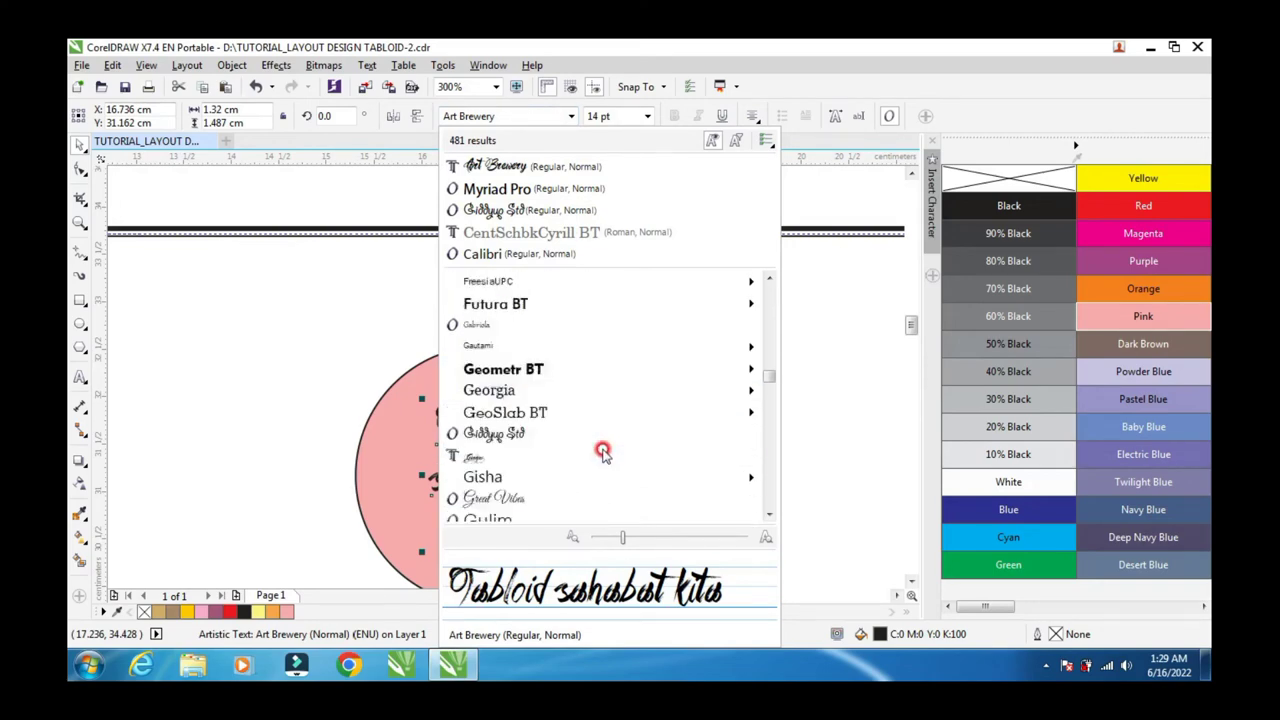
{"action": "left_click", "coordinate": [521, 368]}
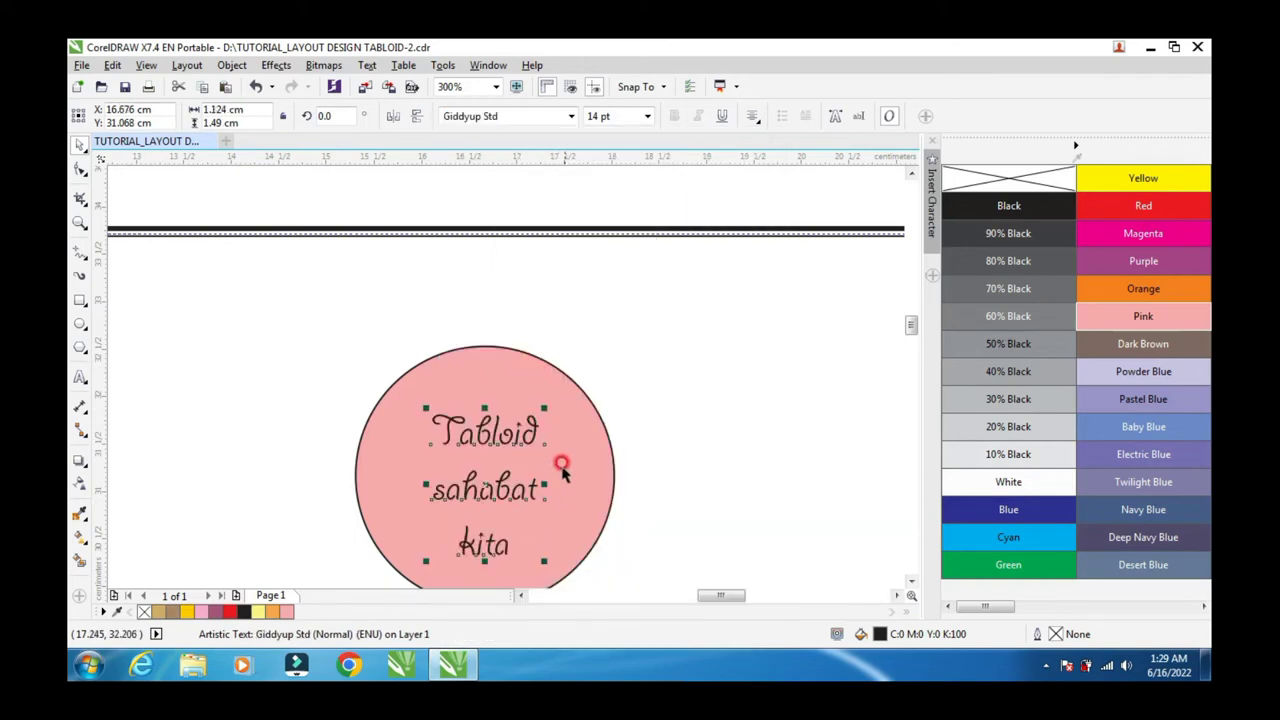
Step: Tighten the line spacing of the three-line text inside the pink circle with the Shape tool
{"action": "left_click", "coordinate": [909, 584]}
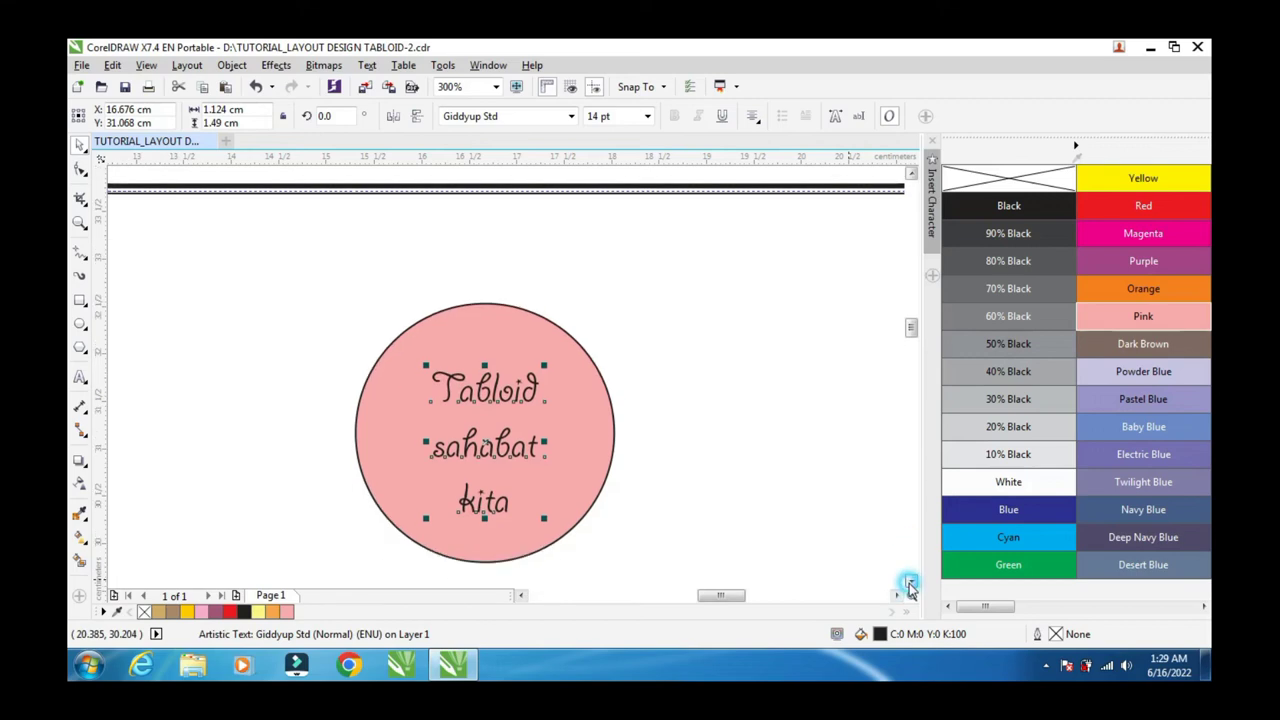
{"action": "left_click", "coordinate": [81, 176]}
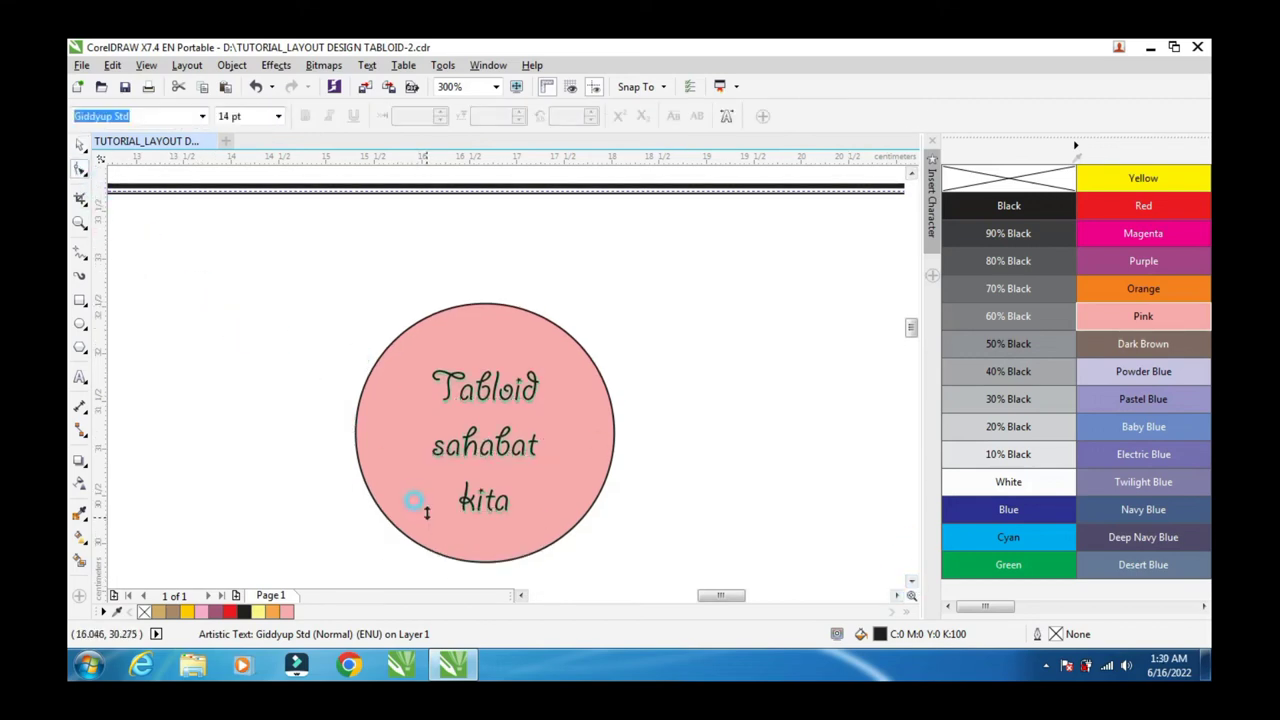
{"action": "left_click_drag", "start_coordinate": [413, 503], "coordinate": [428, 470]}
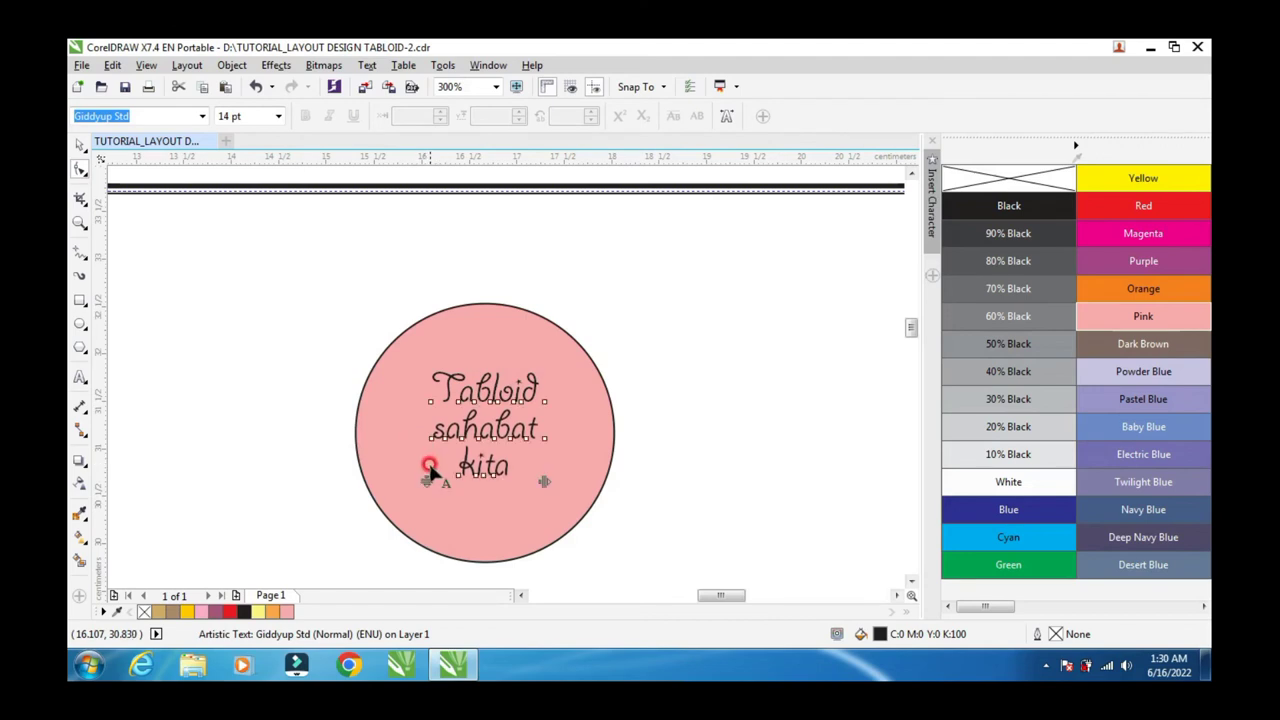
{"action": "left_click", "coordinate": [78, 146]}
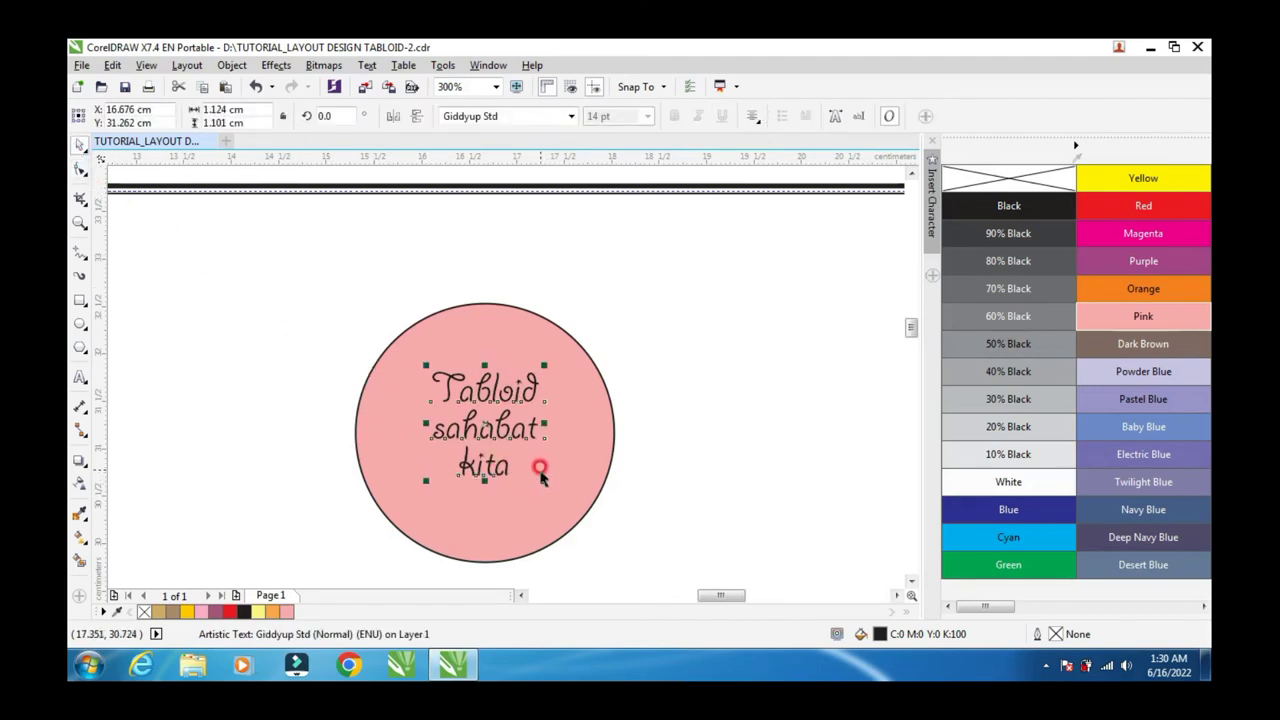
Step: Enlarge the three-line text to about 18.4 pt and center it inside the pink circle
{"action": "mouse_move", "coordinate": [543, 481]}
{"action": "left_mouse_down"}
{"action": "mouse_move", "coordinate": [557, 497]}
{"action": "mouse_move", "coordinate": [546, 489]}
{"action": "left_mouse_up"}
{"action": "left_click_drag", "start_coordinate": [487, 412], "coordinate": [481, 428]}
{"action": "left_click", "coordinate": [479, 326], "text": "shift"}
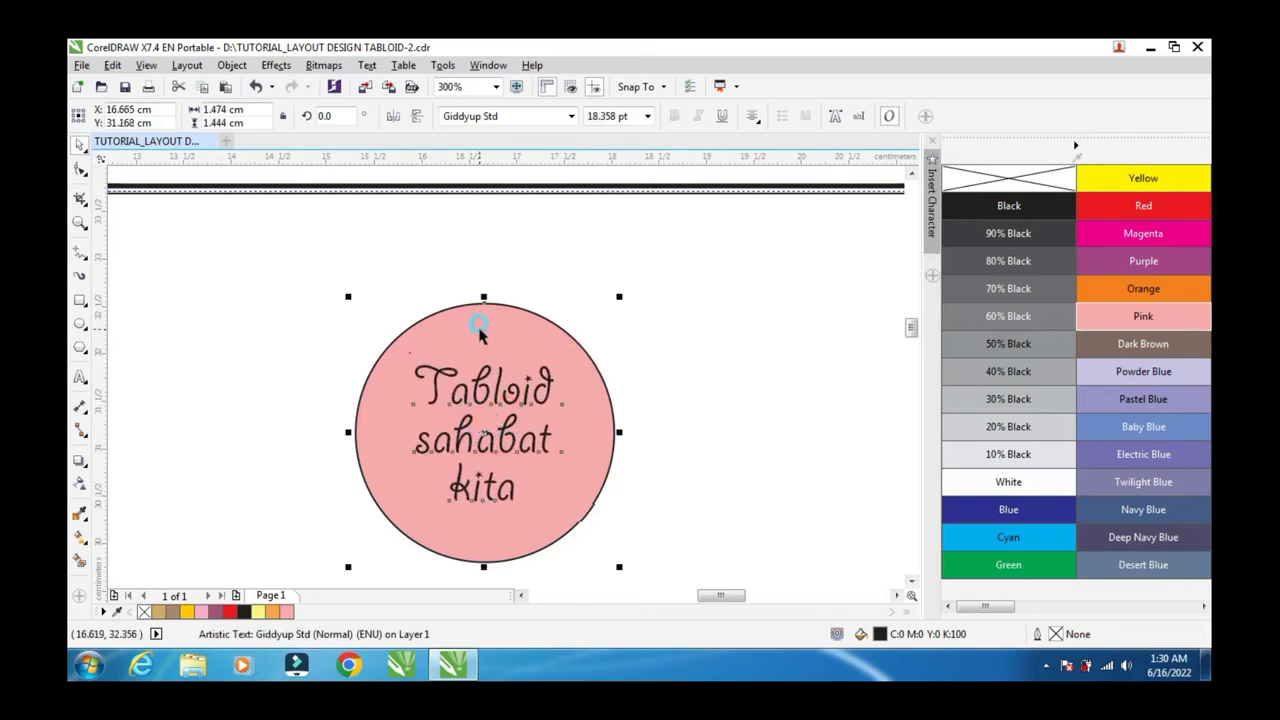
{"action": "left_click", "coordinate": [718, 440]}
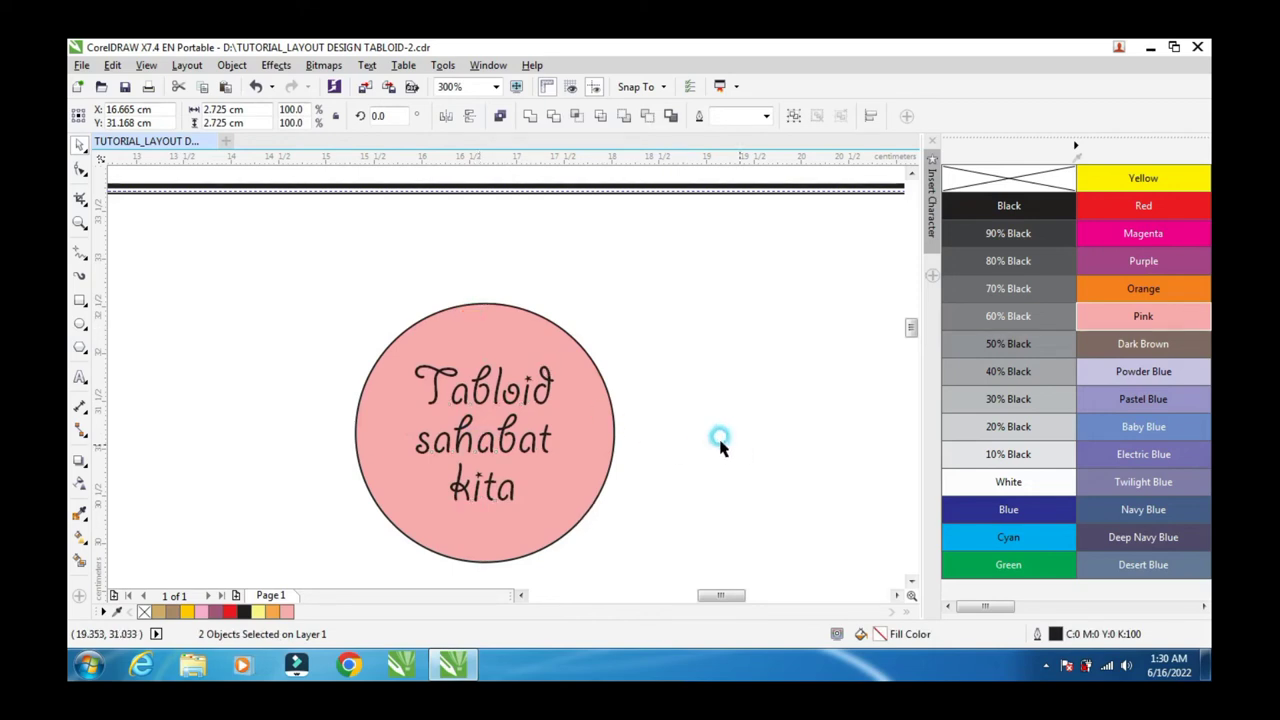
Step: Fill the badge text with White and scale it down slightly about its center
{"action": "left_click", "coordinate": [514, 389]}
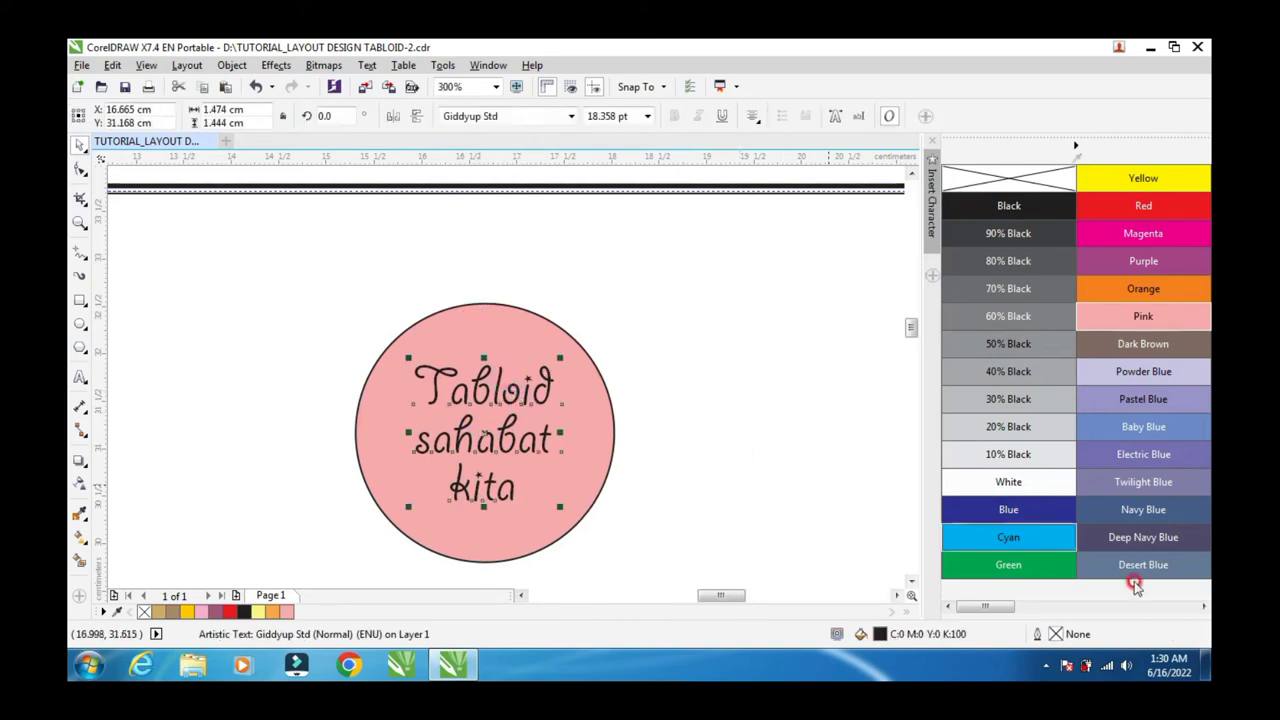
{"action": "left_click", "coordinate": [1030, 479]}
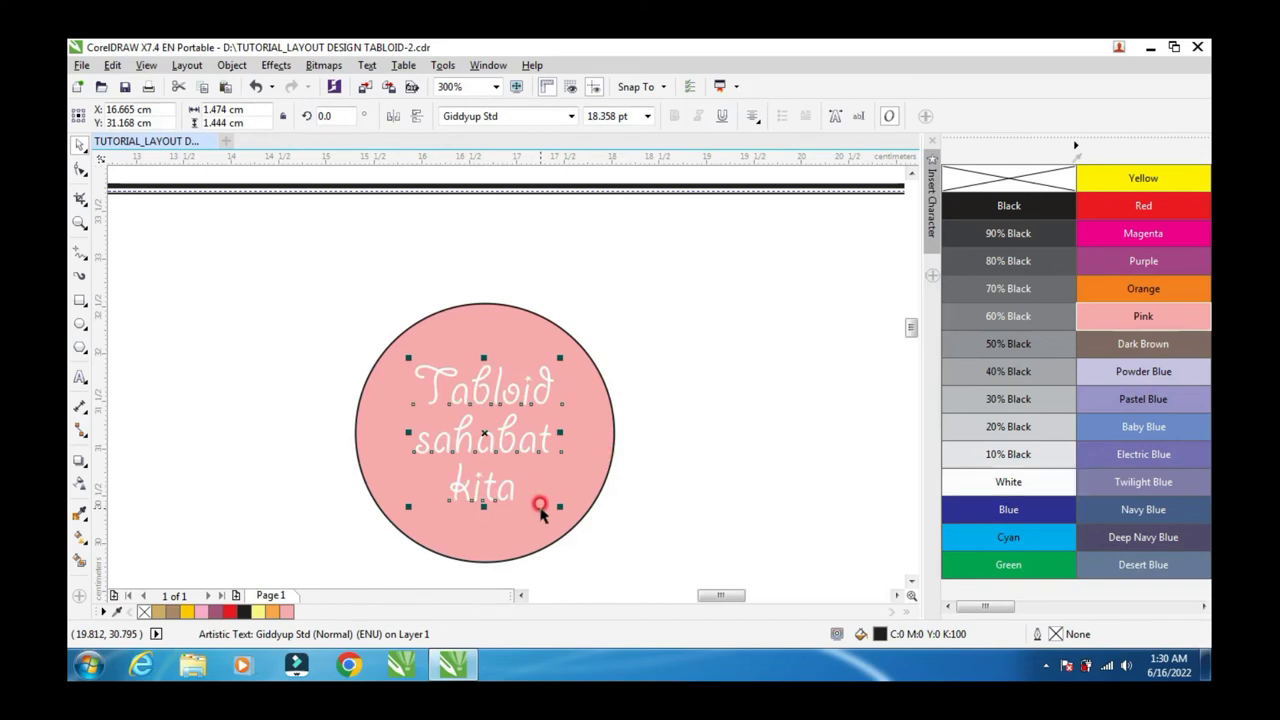
{"action": "mouse_move", "coordinate": [558, 503]}
{"action": "left_mouse_down"}
{"action": "mouse_move", "coordinate": [573, 519]}
{"action": "mouse_move", "coordinate": [557, 499]}
{"action": "left_mouse_up"}
{"action": "left_click", "coordinate": [649, 457]}
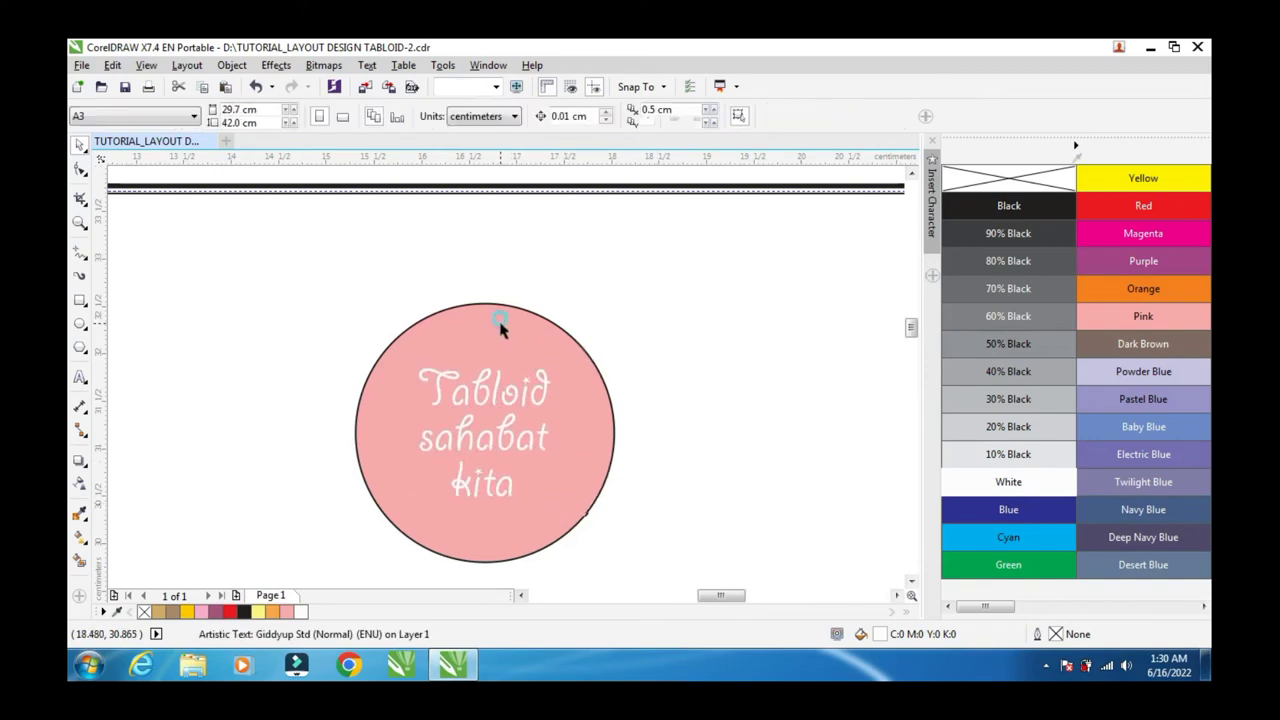
Step: Remove the pink circle's outline and group the circle with its text
{"action": "left_click", "coordinate": [500, 323]}
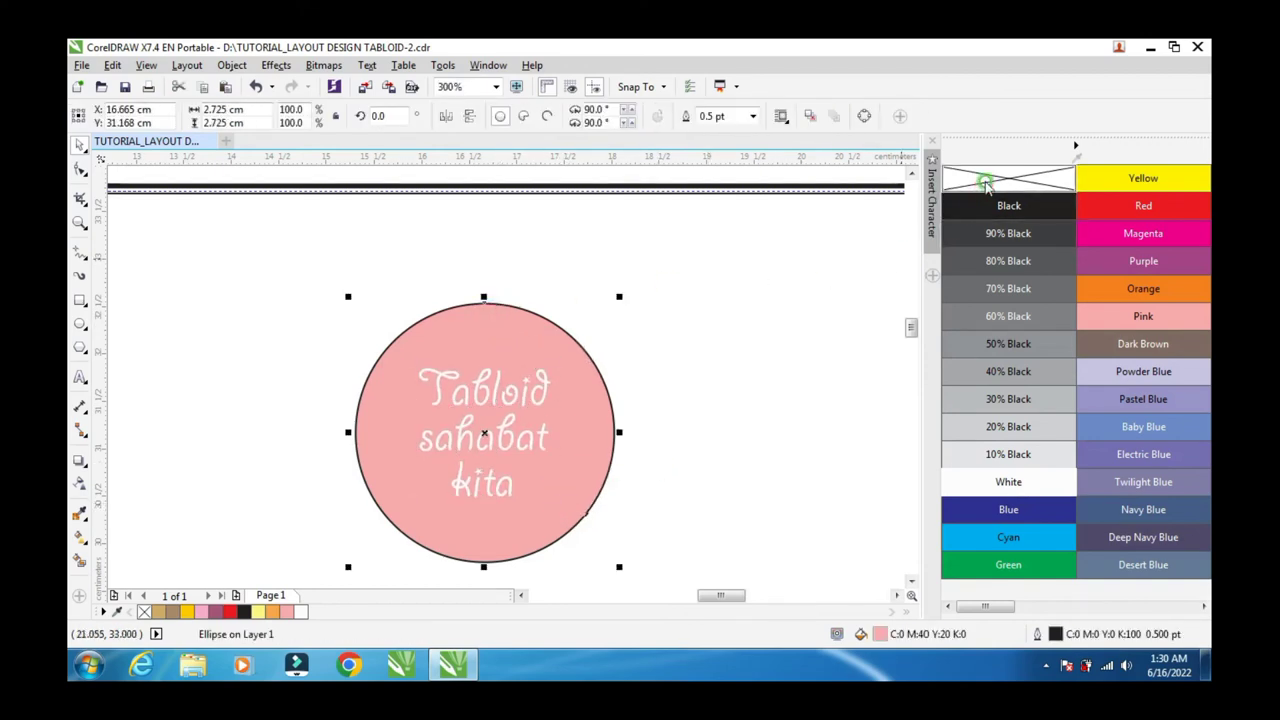
{"action": "right_click", "coordinate": [985, 180]}
{"action": "scroll", "coordinate": [725, 302], "scroll_direction": "down", "scroll_amount": 2}
{"action": "scroll", "coordinate": [738, 340], "scroll_direction": "down", "scroll_amount": 1}
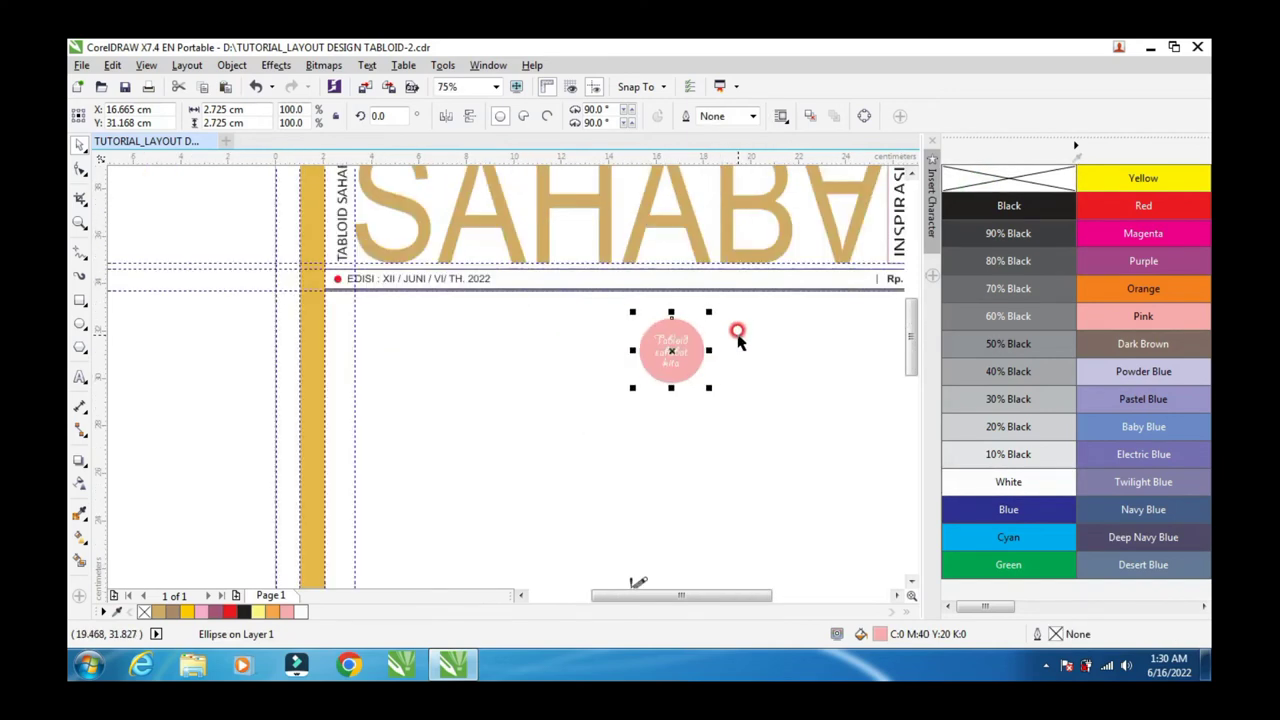
{"action": "left_click_drag", "start_coordinate": [782, 448], "coordinate": [577, 294]}
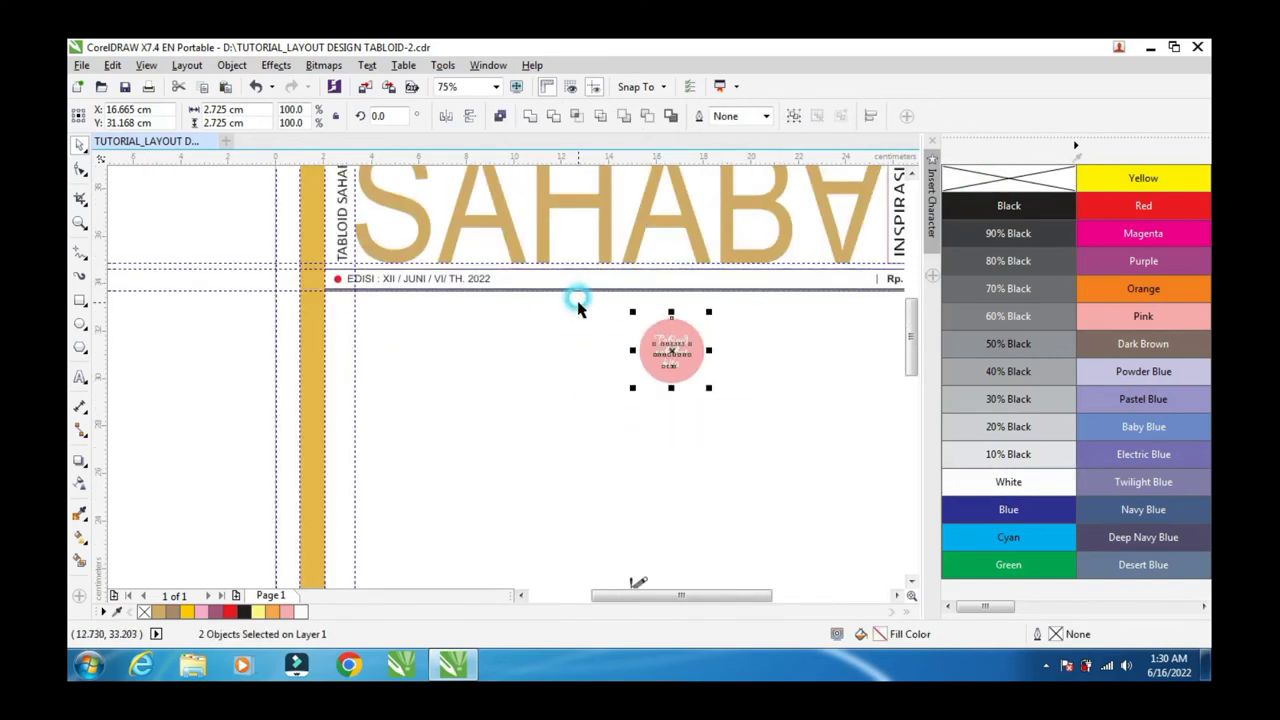
{"action": "left_click", "coordinate": [792, 120]}
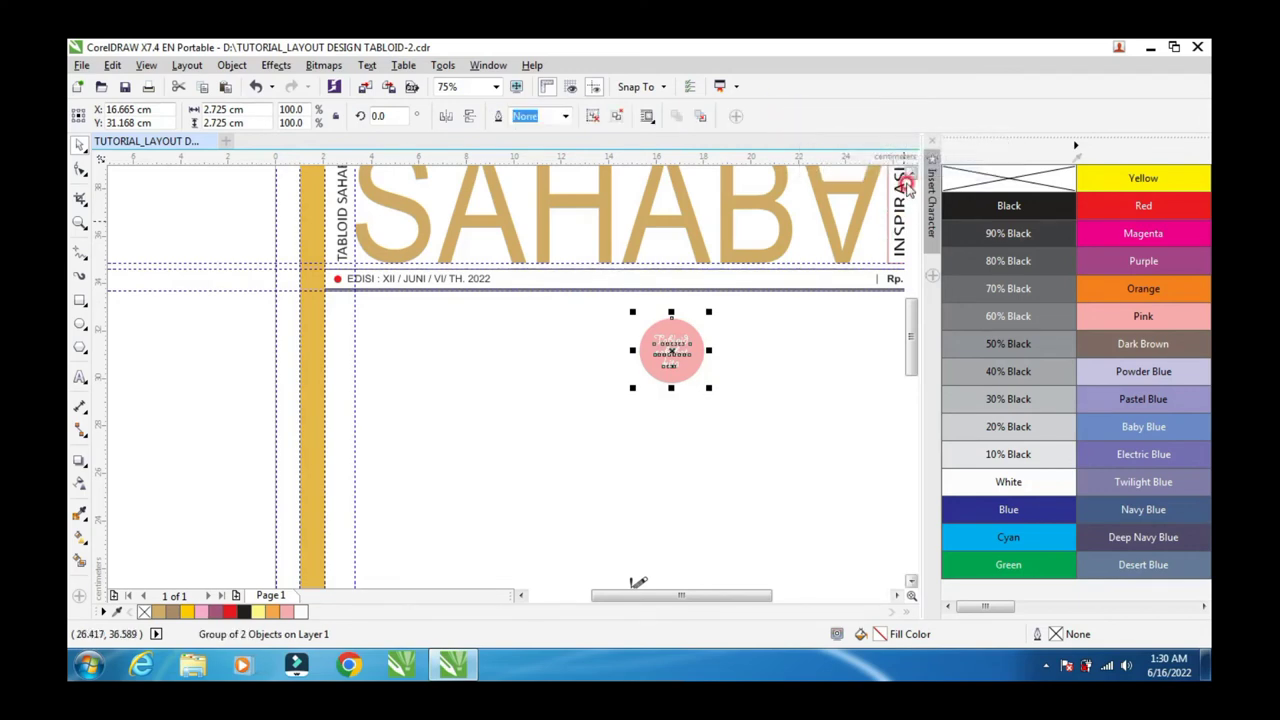
Step: Move the grouped pink badge onto the masthead, between the S and the first A of SAHABAT
{"action": "scroll", "coordinate": [913, 175], "scroll_direction": "up", "scroll_amount": 2}
{"action": "left_click", "coordinate": [706, 430]}
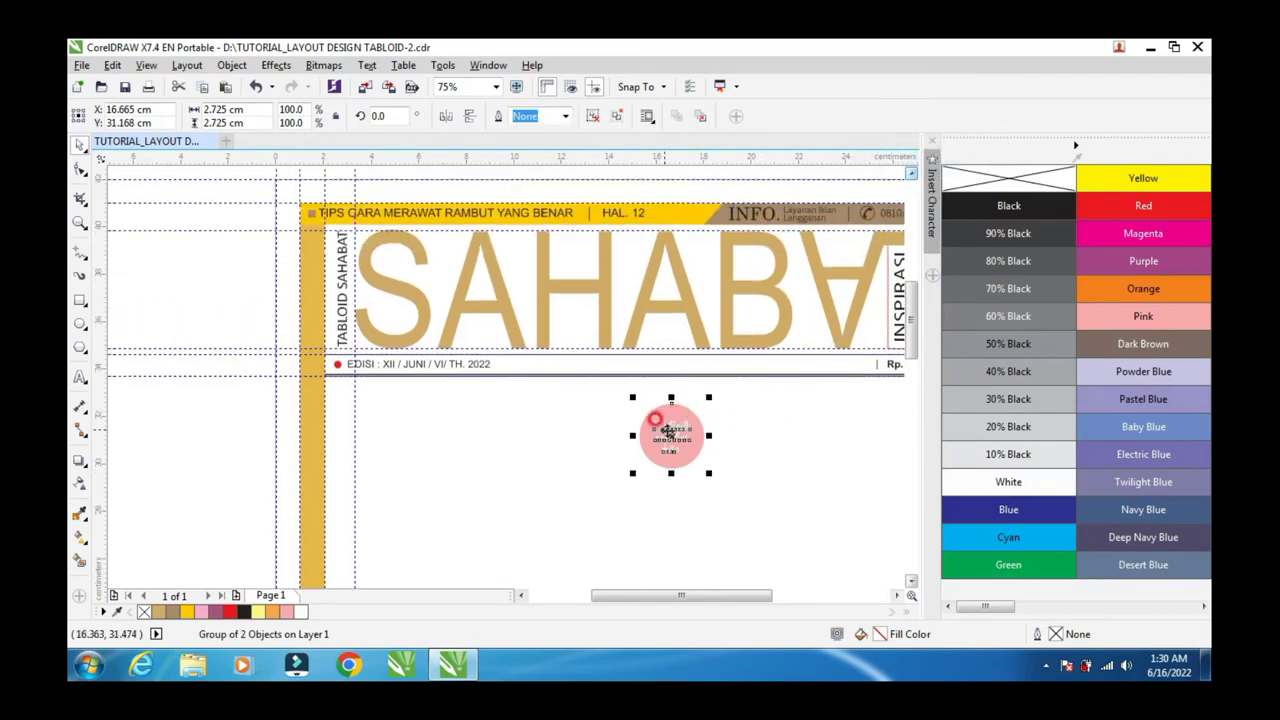
{"action": "left_click_drag", "start_coordinate": [668, 430], "coordinate": [454, 281]}
{"action": "left_click", "coordinate": [565, 480]}
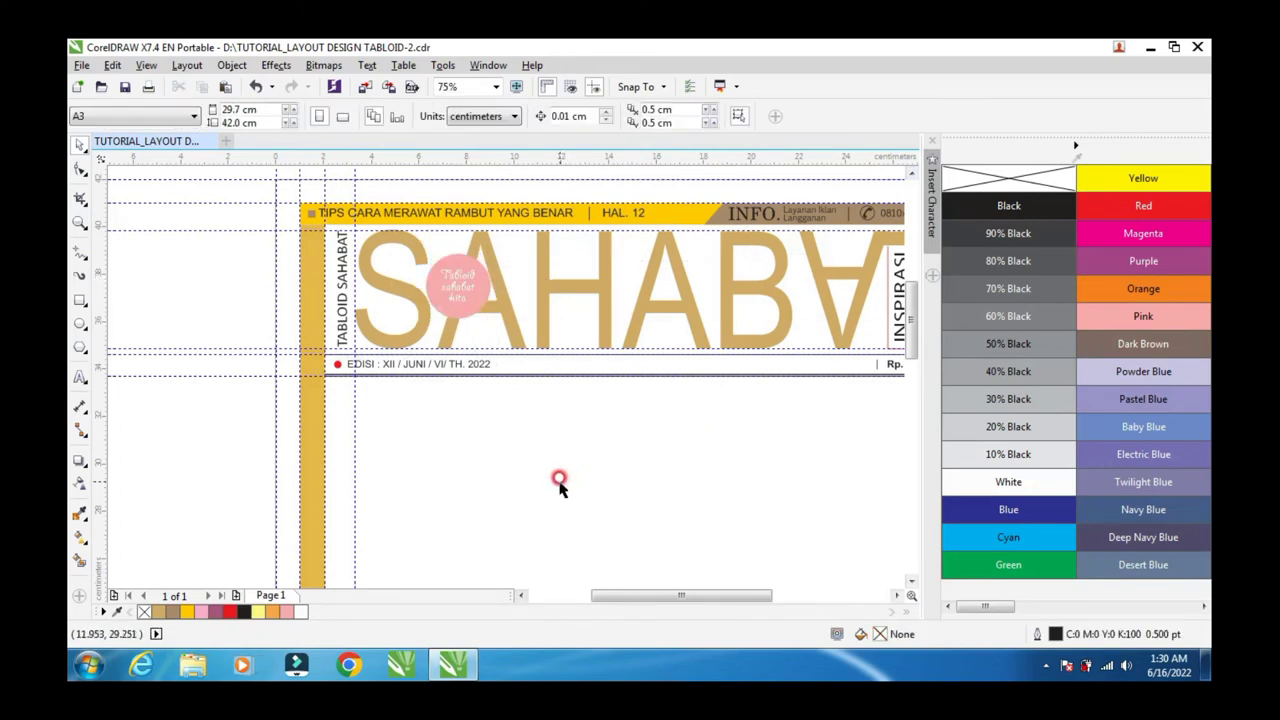
Step: Check the masthead and the placed badge in a full-screen preview, then return to the drawing
{"action": "left_click", "coordinate": [893, 596]}
{"action": "right_click", "coordinate": [405, 484]}
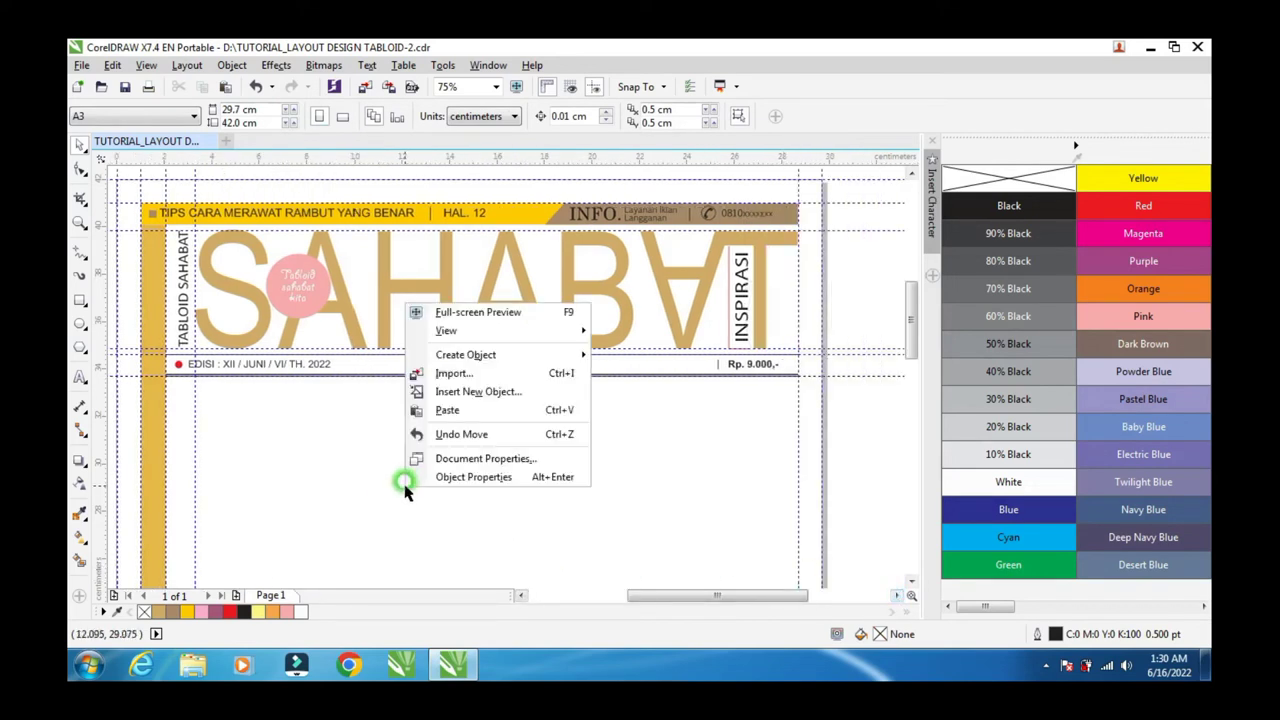
{"action": "left_click", "coordinate": [432, 313]}
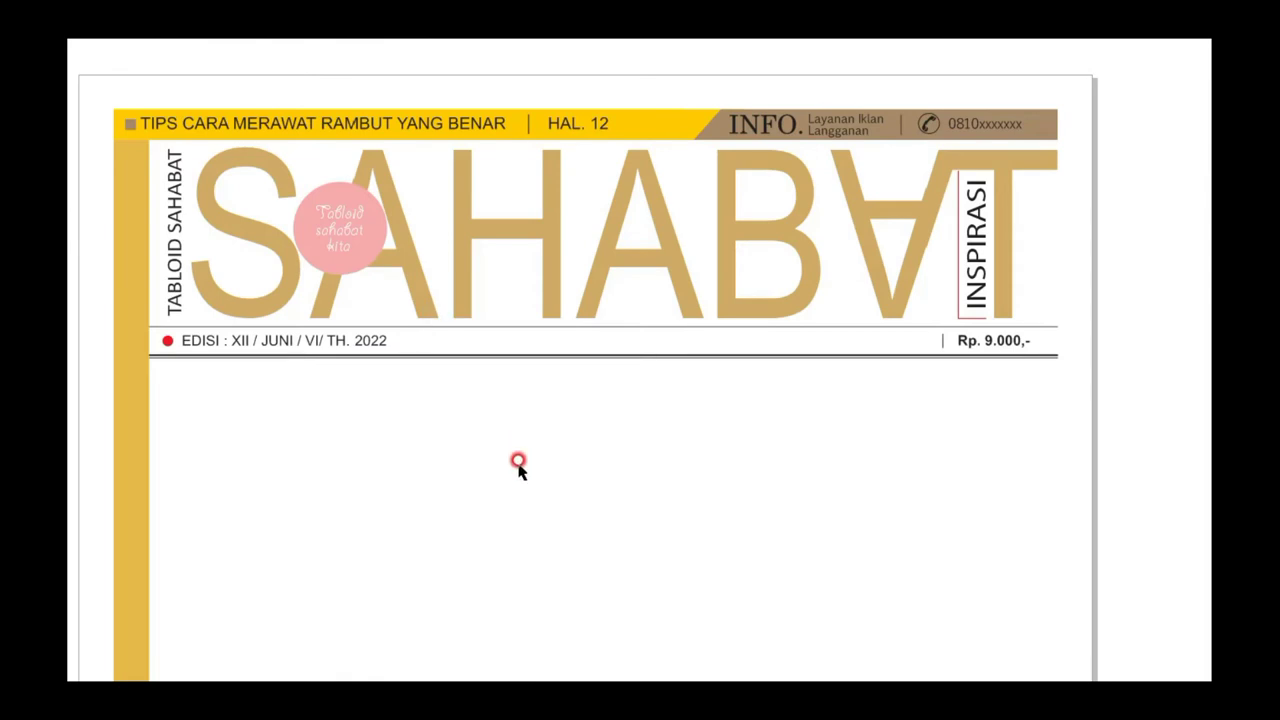
{"action": "left_click", "coordinate": [518, 465]}
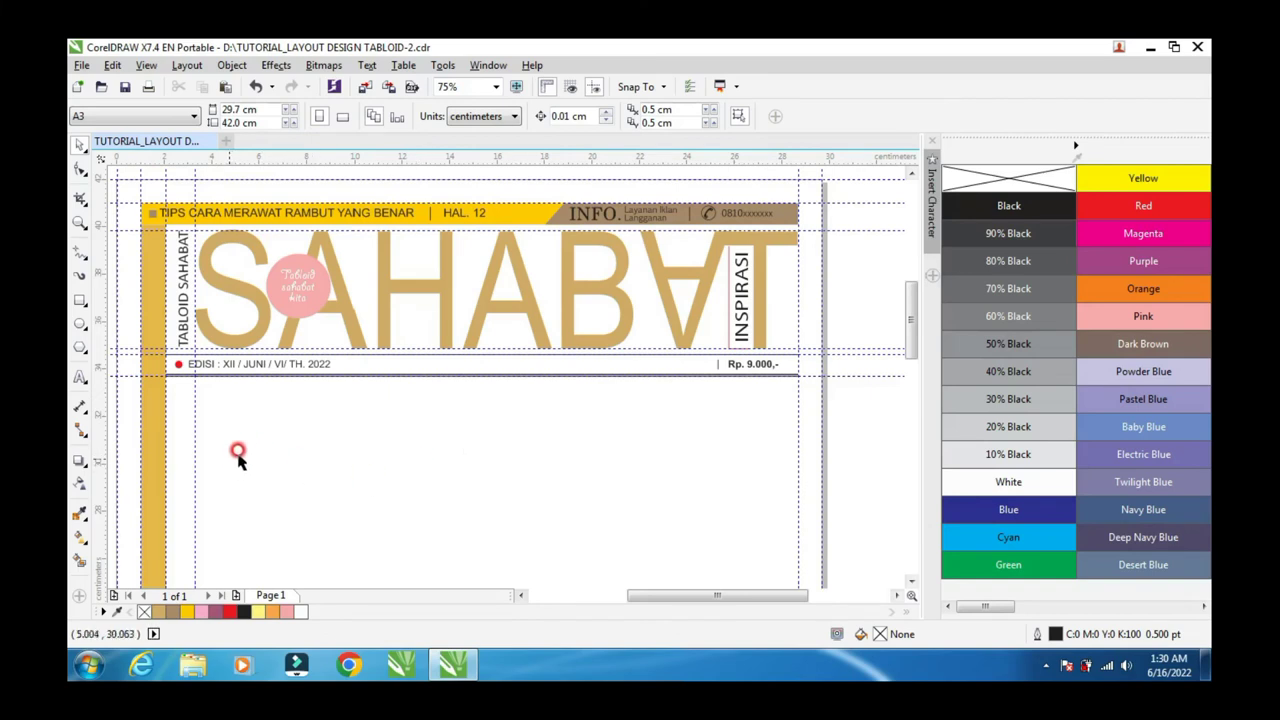
Step: Draw a rectangle about 8.6 cm high below the edition line and narrow it from its left edge to about 10 cm wide
{"action": "left_click", "coordinate": [79, 300]}
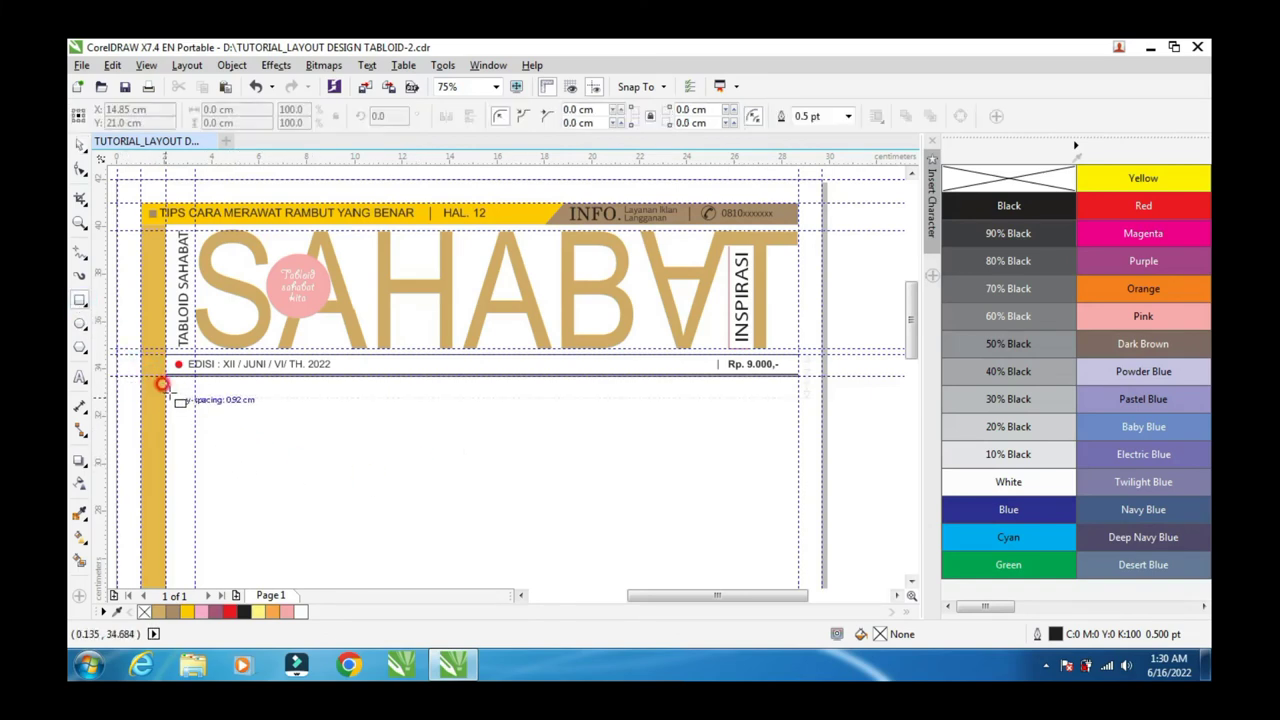
{"action": "mouse_move", "coordinate": [166, 387]}
{"action": "left_mouse_down"}
{"action": "mouse_move", "coordinate": [780, 574]}
{"action": "mouse_move", "coordinate": [783, 533]}
{"action": "mouse_move", "coordinate": [796, 532]}
{"action": "left_mouse_up"}
{"action": "left_click", "coordinate": [77, 143]}
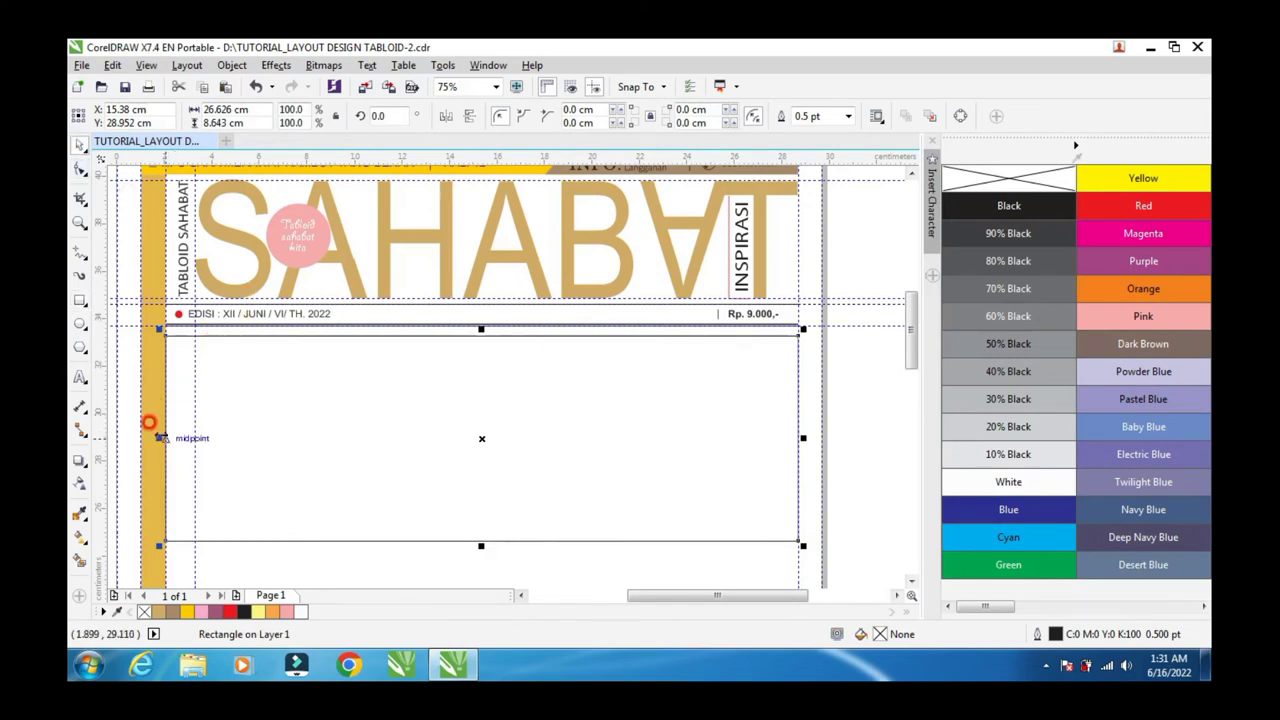
{"action": "left_click_drag", "start_coordinate": [163, 433], "coordinate": [558, 506]}
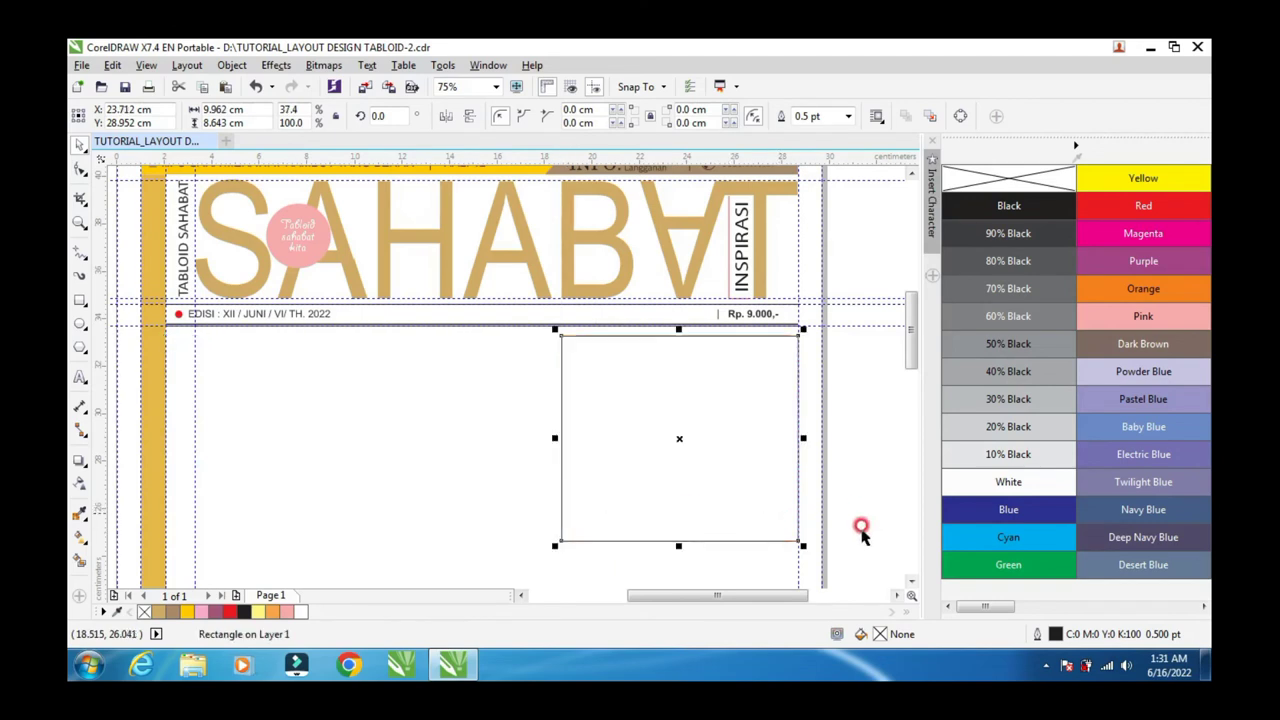
Step: Round all four corners of the rectangle to a radius of about 1.27 cm
{"action": "left_click", "coordinate": [910, 581]}
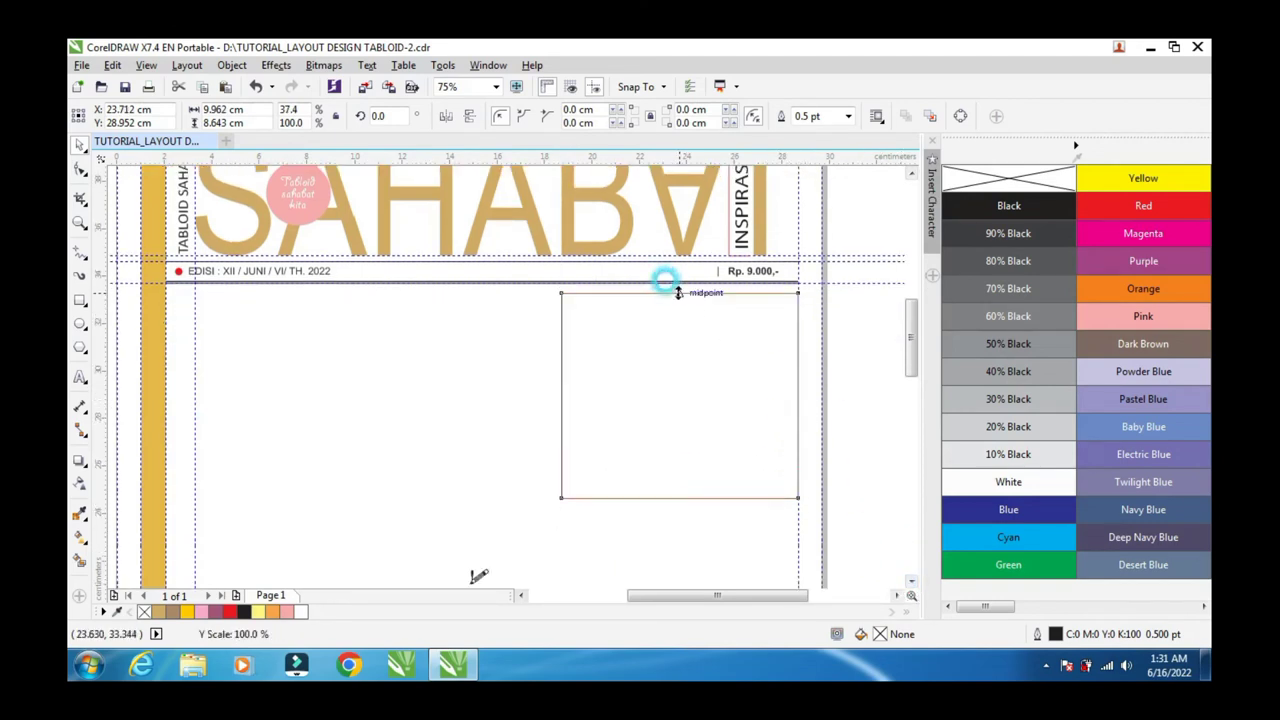
{"action": "left_click", "coordinate": [76, 173]}
{"action": "left_click_drag", "start_coordinate": [562, 297], "coordinate": [551, 323]}
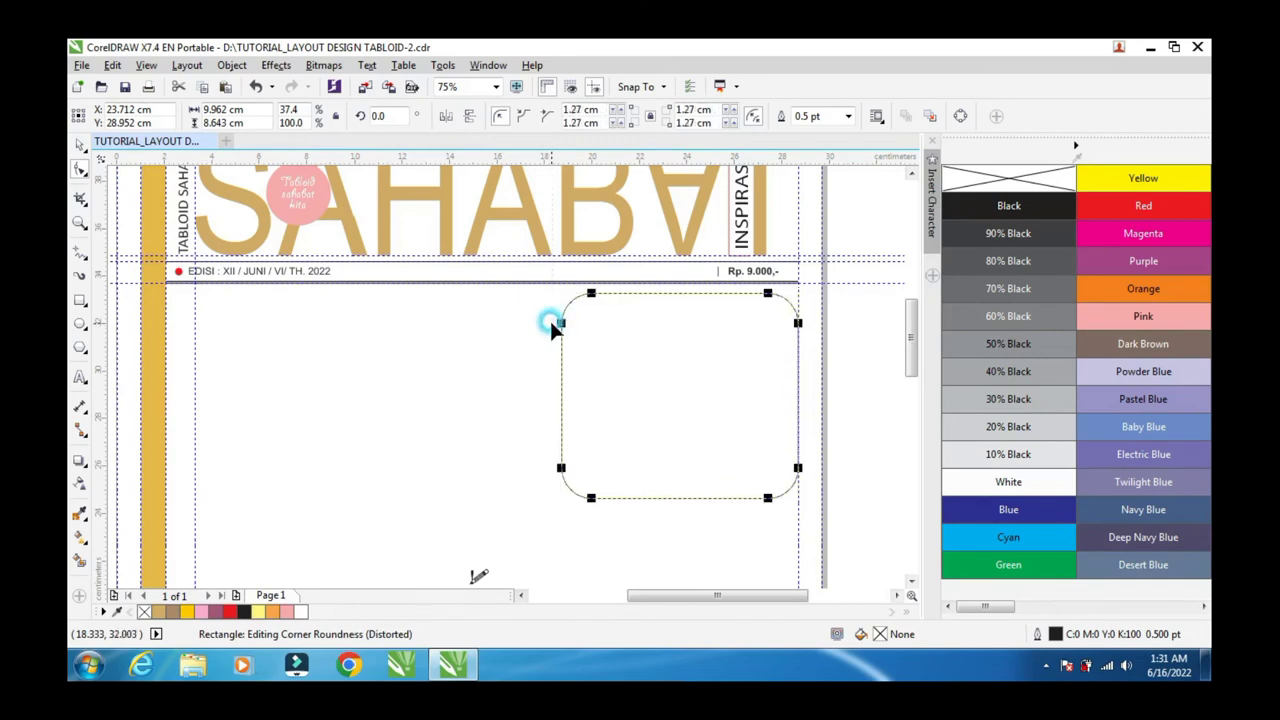
{"action": "left_click", "coordinate": [79, 144]}
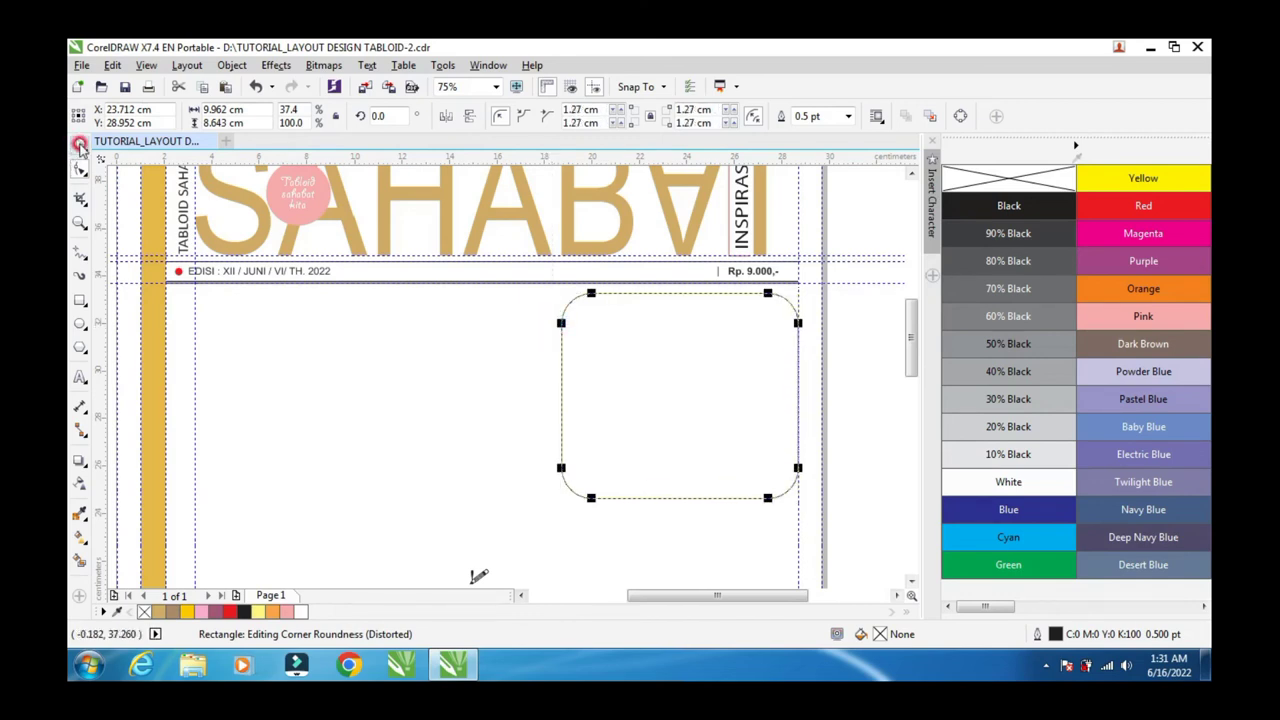
{"action": "left_click", "coordinate": [420, 480]}
Step: Draw a rectangle about 3.7 by 10.2 cm over the rounded rectangle's right end and trim the rounded shape with it
{"action": "left_click", "coordinate": [82, 302]}
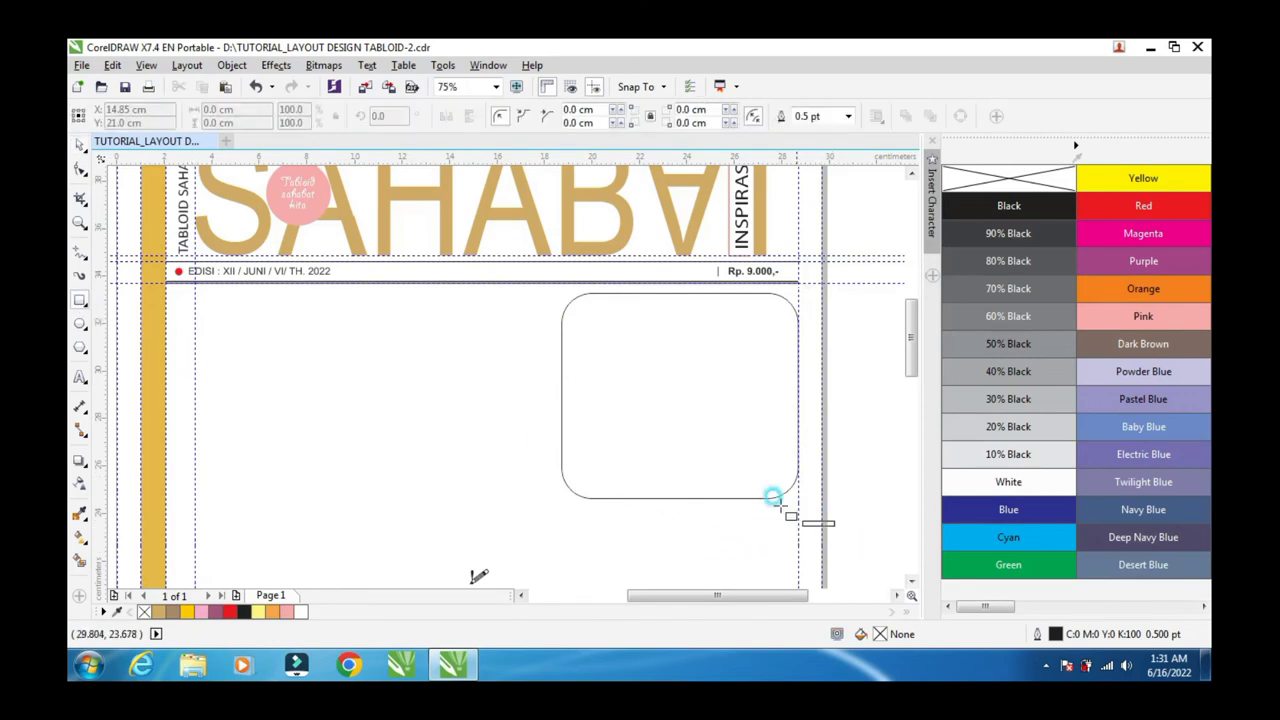
{"action": "mouse_move", "coordinate": [790, 515]}
{"action": "left_mouse_down"}
{"action": "mouse_move", "coordinate": [714, 306]}
{"action": "mouse_move", "coordinate": [737, 275]}
{"action": "mouse_move", "coordinate": [747, 293]}
{"action": "mouse_move", "coordinate": [740, 277]}
{"action": "left_mouse_up"}
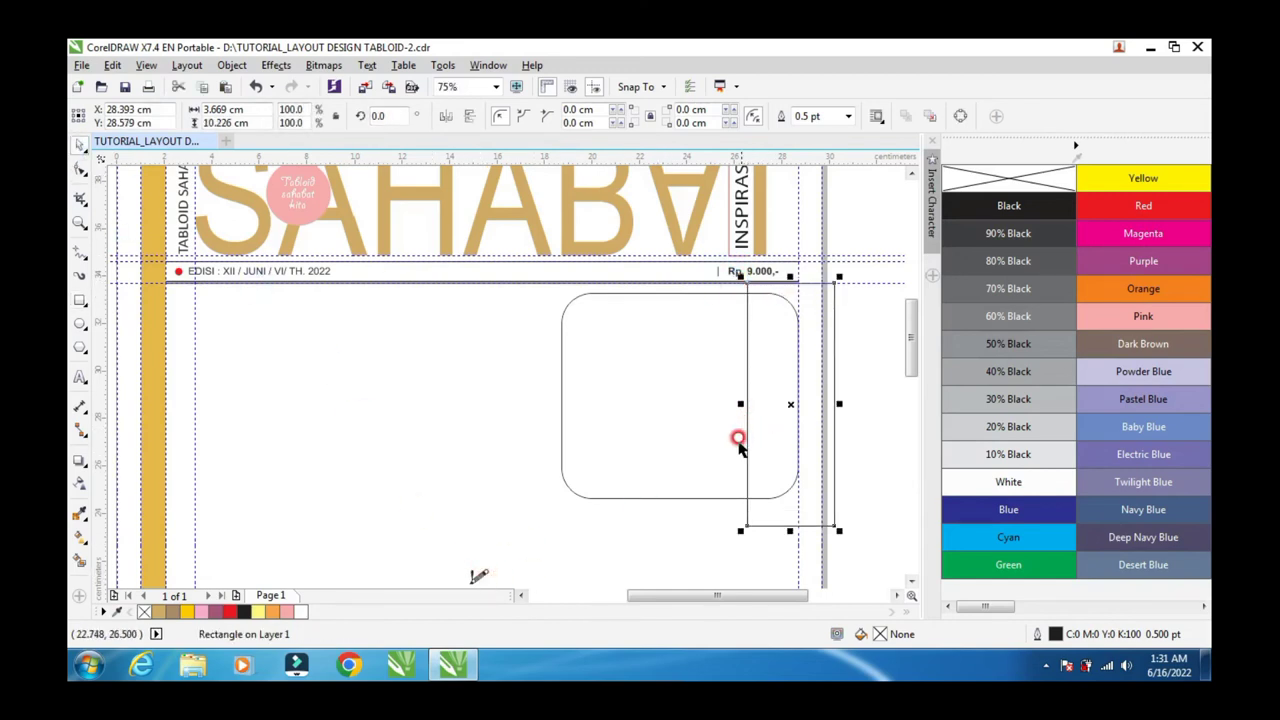
{"action": "left_click", "coordinate": [660, 418], "text": "shift"}
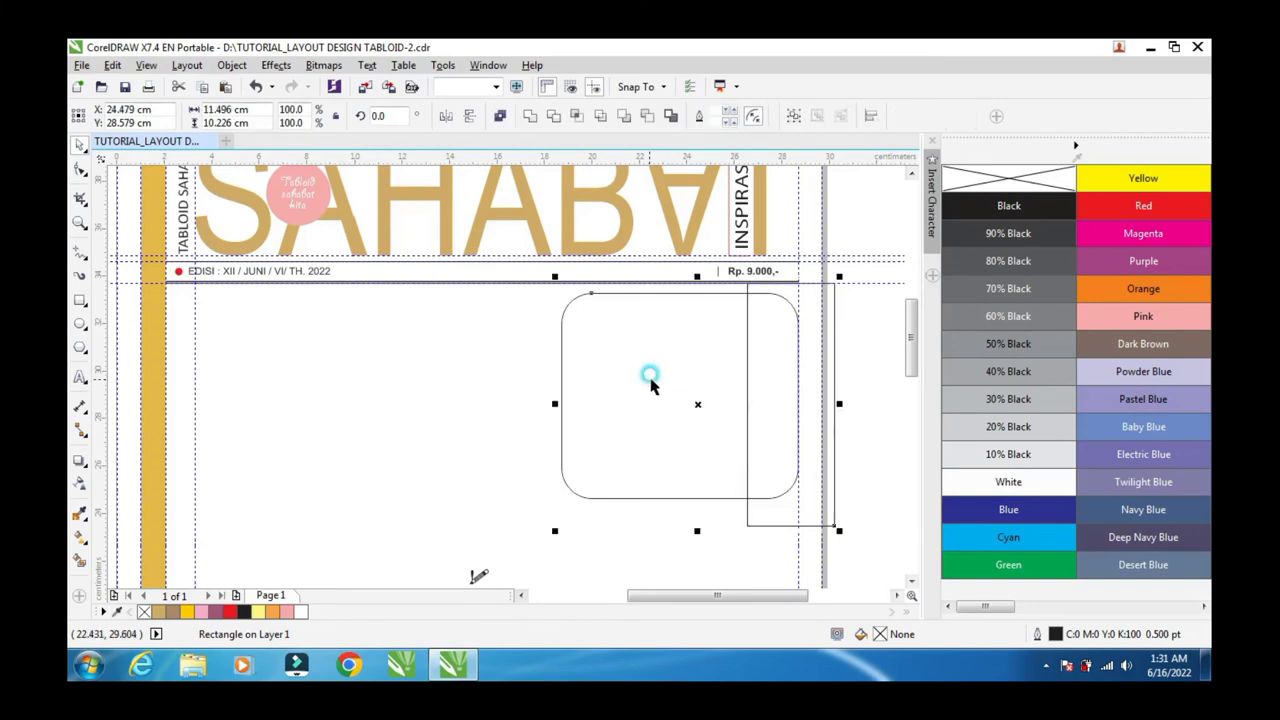
{"action": "left_click", "coordinate": [549, 117]}
{"action": "left_click", "coordinate": [548, 363]}
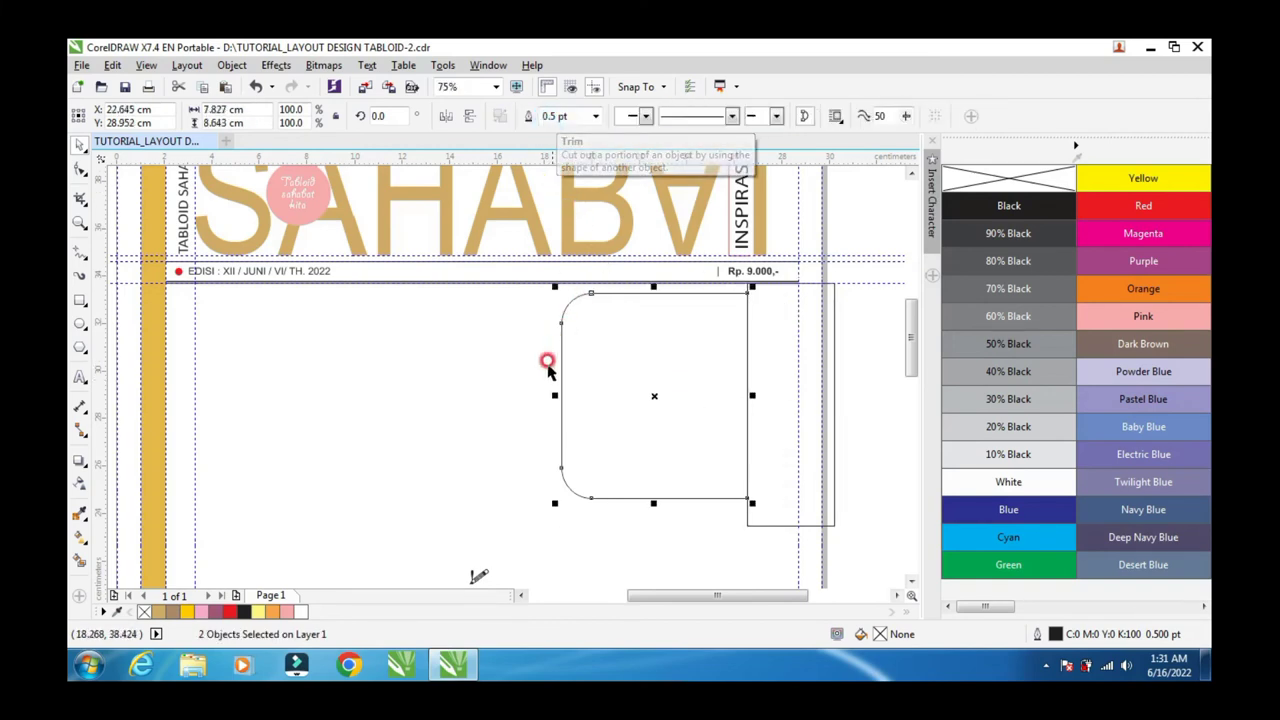
Step: Delete the cutting rectangle and move the trimmed shape right until its straight edge meets the page's right margin guide
{"action": "left_click", "coordinate": [756, 357]}
{"action": "key", "text": "Delete"}
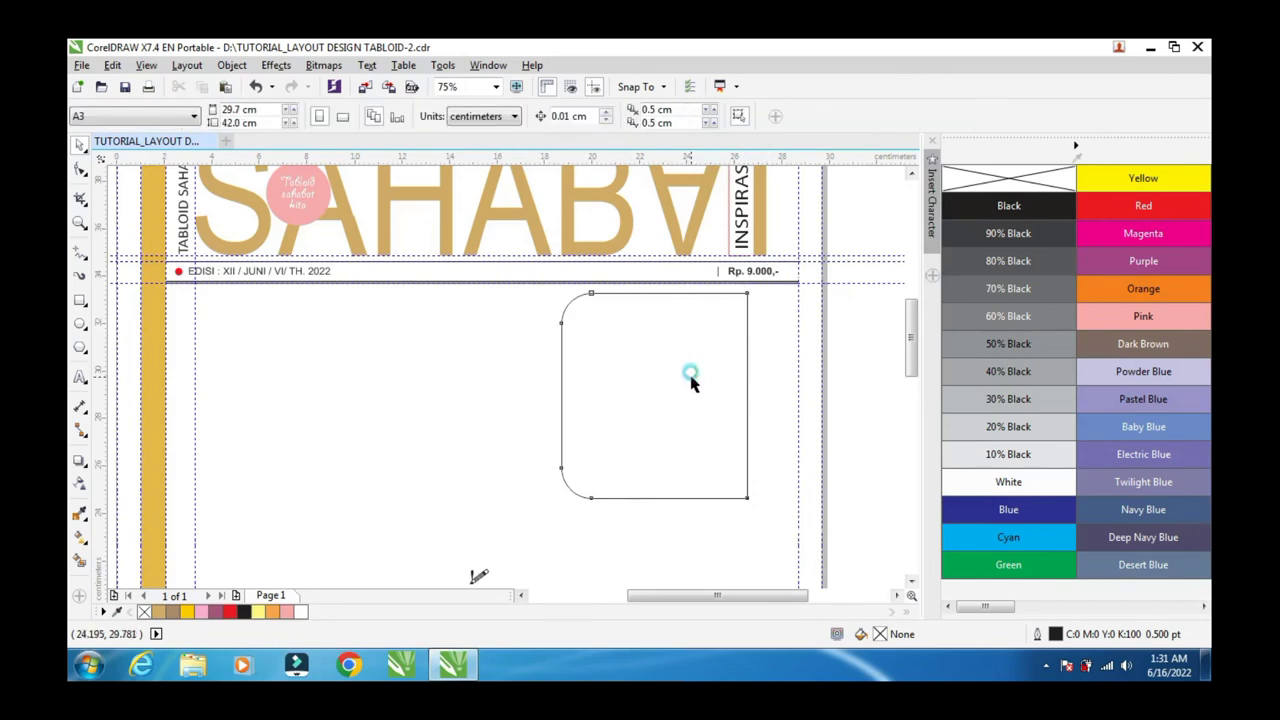
{"action": "left_click", "coordinate": [689, 374]}
{"action": "left_click_drag", "start_coordinate": [698, 392], "coordinate": [739, 391]}
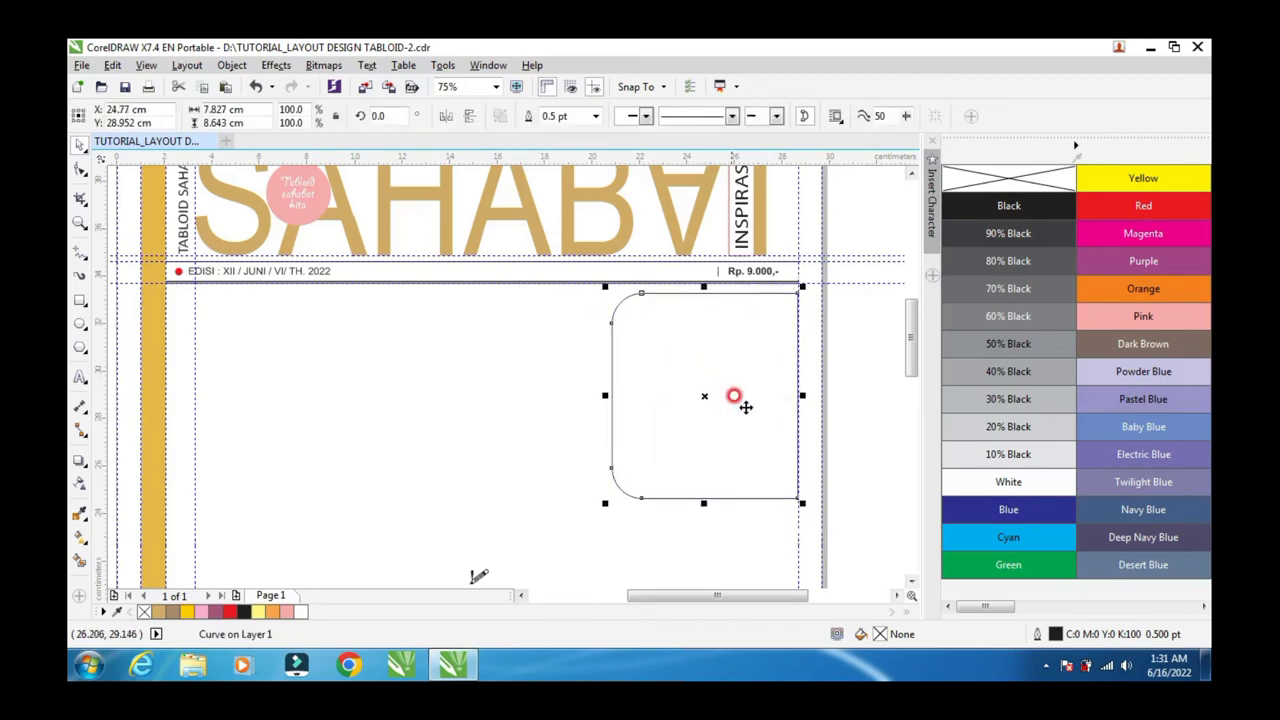
Step: Widen the partly rounded frame leftward to about 8.44 cm and duplicate it
{"action": "scroll", "coordinate": [778, 425], "scroll_direction": "up", "scroll_amount": 2}
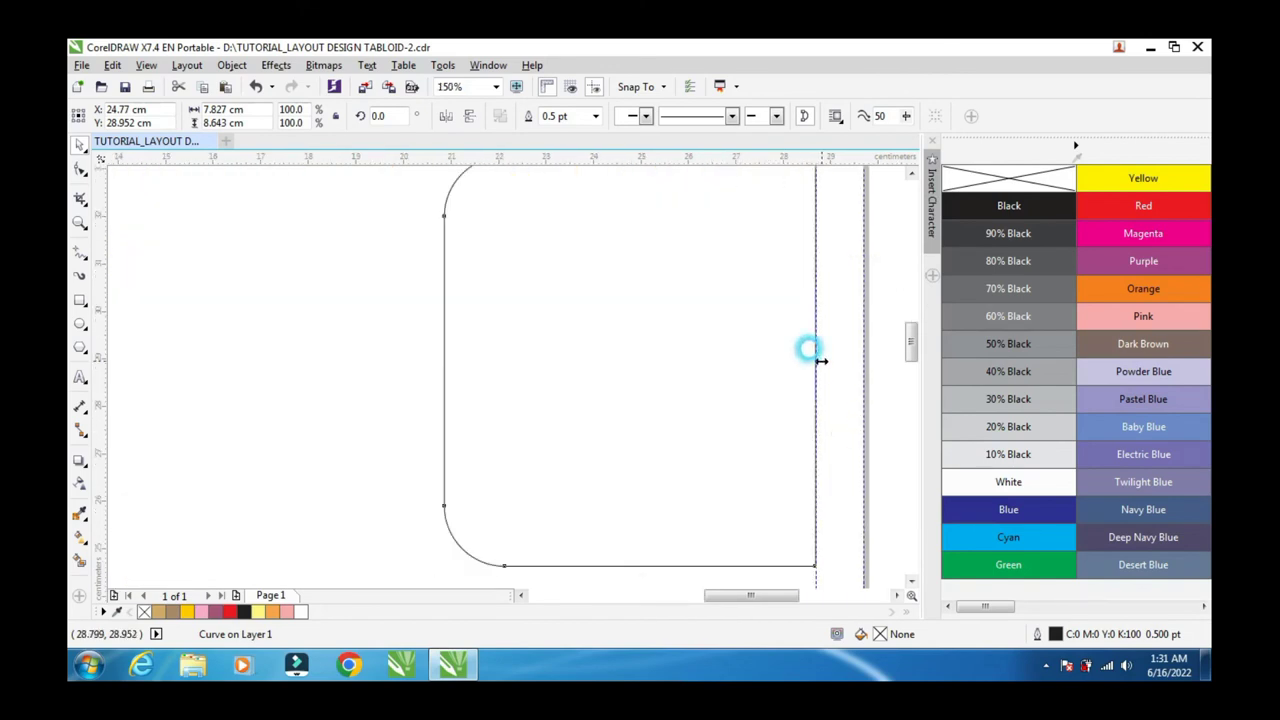
{"action": "scroll", "coordinate": [506, 362], "scroll_direction": "down", "scroll_amount": 2}
{"action": "left_click_drag", "start_coordinate": [471, 362], "coordinate": [460, 367]}
{"action": "scroll", "coordinate": [510, 410], "scroll_direction": "down", "scroll_amount": 2}
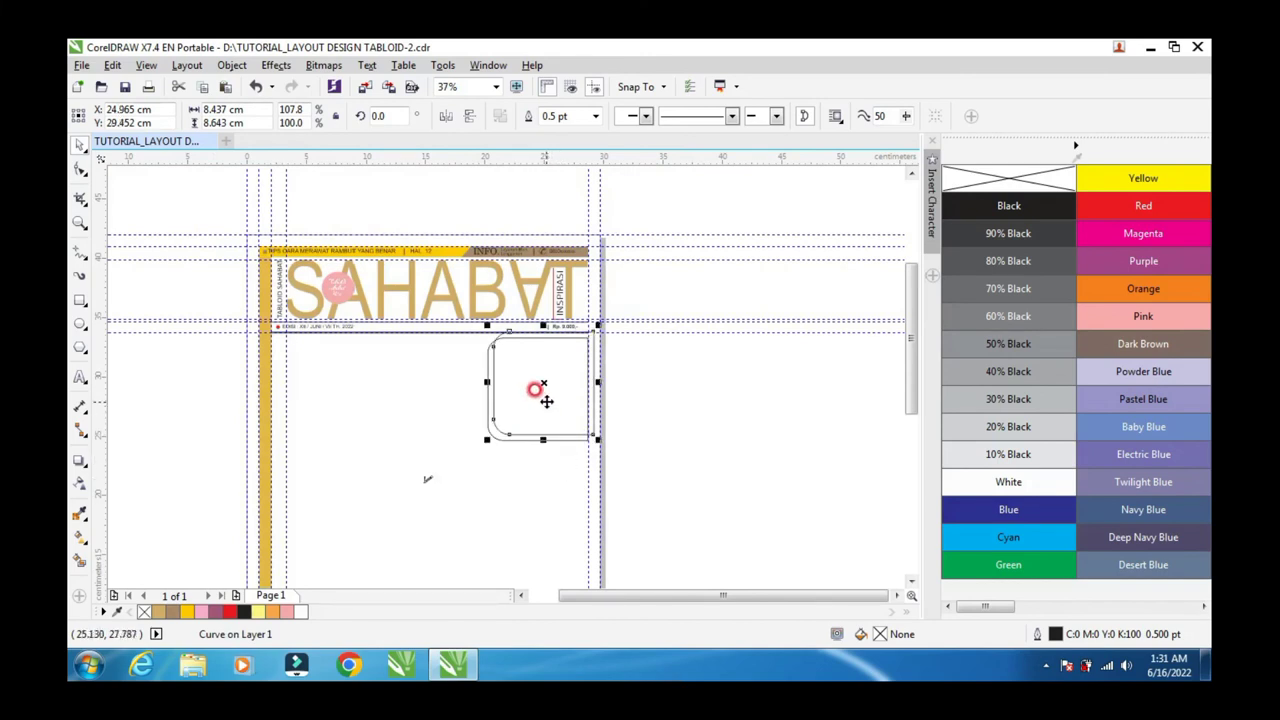
Step: Move the duplicate frame directly beneath the original, against the page's right margin guide, and mirror it horizontally
{"action": "left_click_drag", "start_coordinate": [538, 389], "coordinate": [541, 511]}
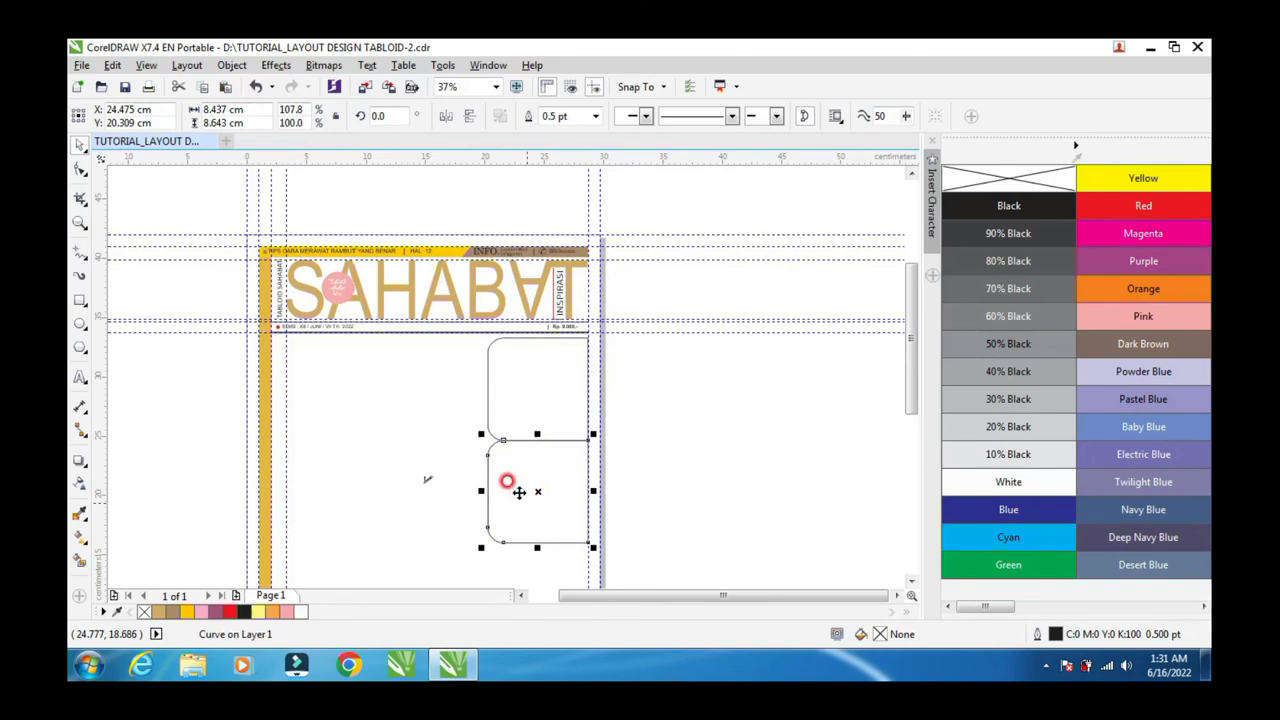
{"action": "left_click", "coordinate": [460, 118]}
{"action": "left_click", "coordinate": [447, 118]}
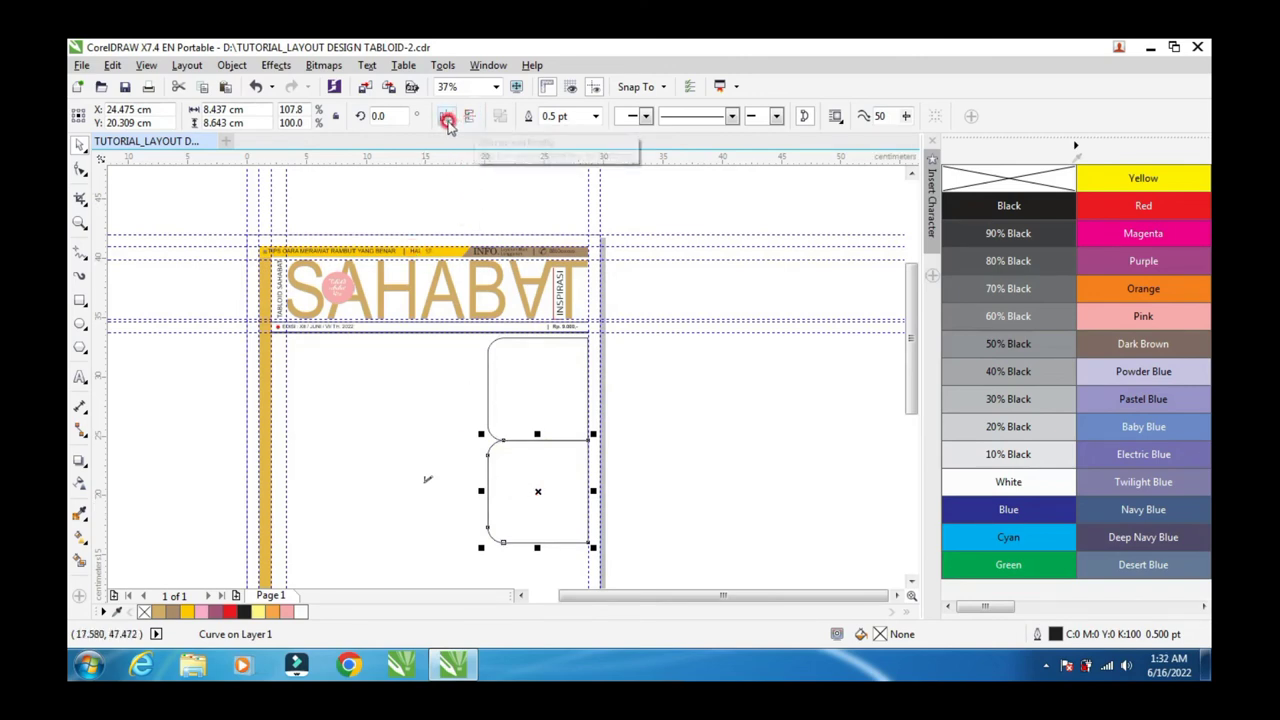
Step: Lower the mirrored frame about 0.4 cm to leave a narrow gap under the original
{"action": "scroll", "coordinate": [550, 503], "scroll_direction": "up", "scroll_amount": 2}
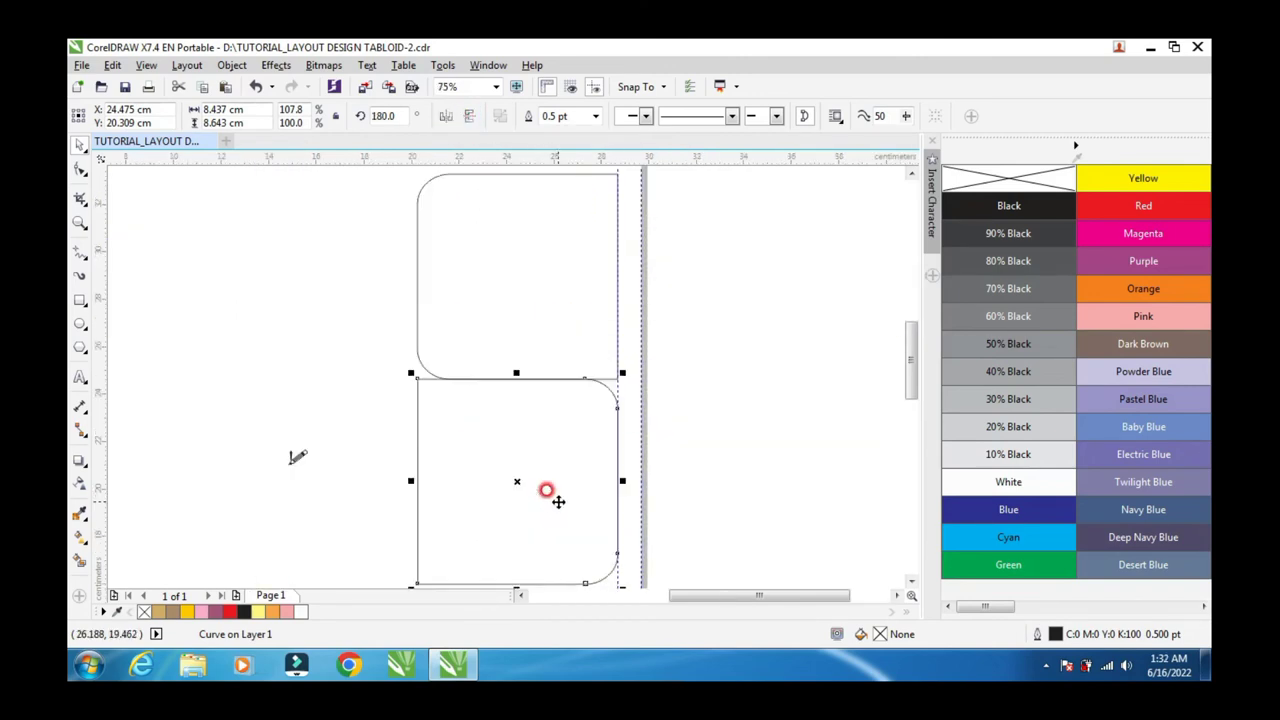
{"action": "scroll", "coordinate": [552, 490], "scroll_direction": "up", "scroll_amount": 1}
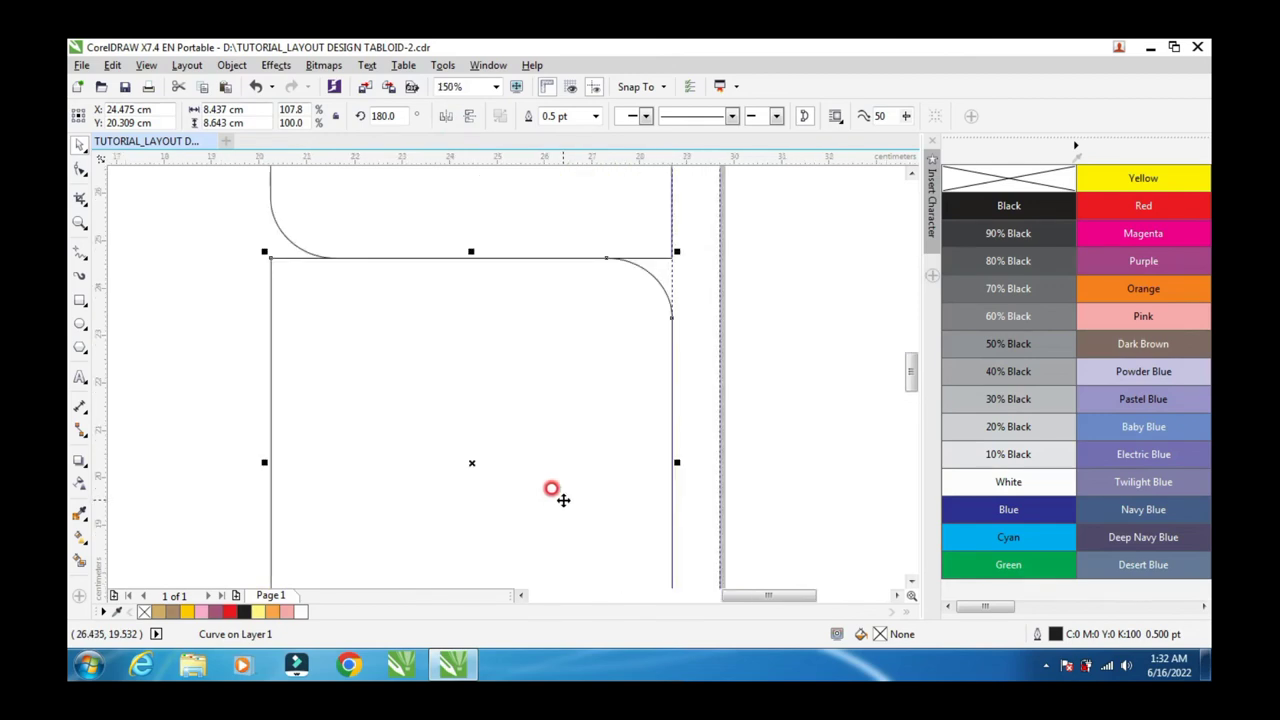
{"action": "left_click_drag", "start_coordinate": [583, 470], "coordinate": [588, 488]}
{"action": "scroll", "coordinate": [588, 488], "scroll_direction": "down", "scroll_amount": 1}
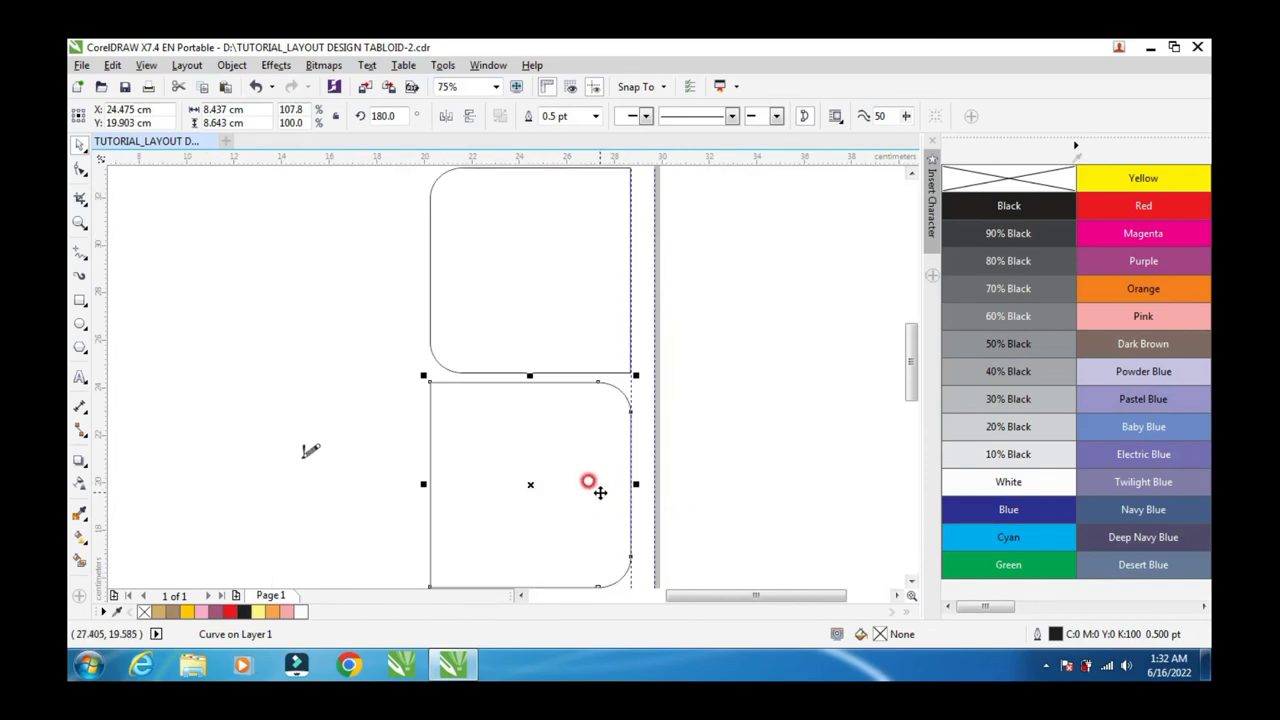
Step: Duplicate the mirrored frame beneath itself with the same narrow gap and flip this third frame horizontally
{"action": "left_click", "coordinate": [972, 606]}
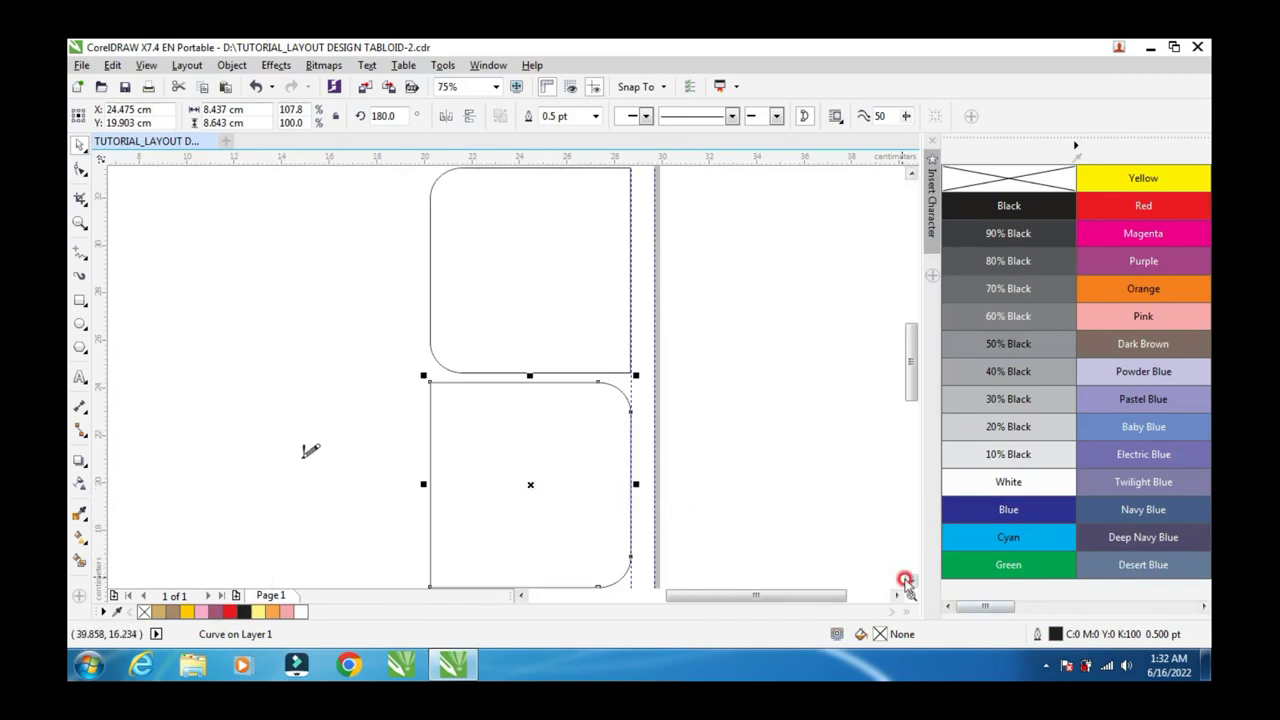
{"action": "left_click", "coordinate": [905, 580]}
{"action": "scroll", "coordinate": [650, 488], "scroll_direction": "down", "scroll_amount": 1}
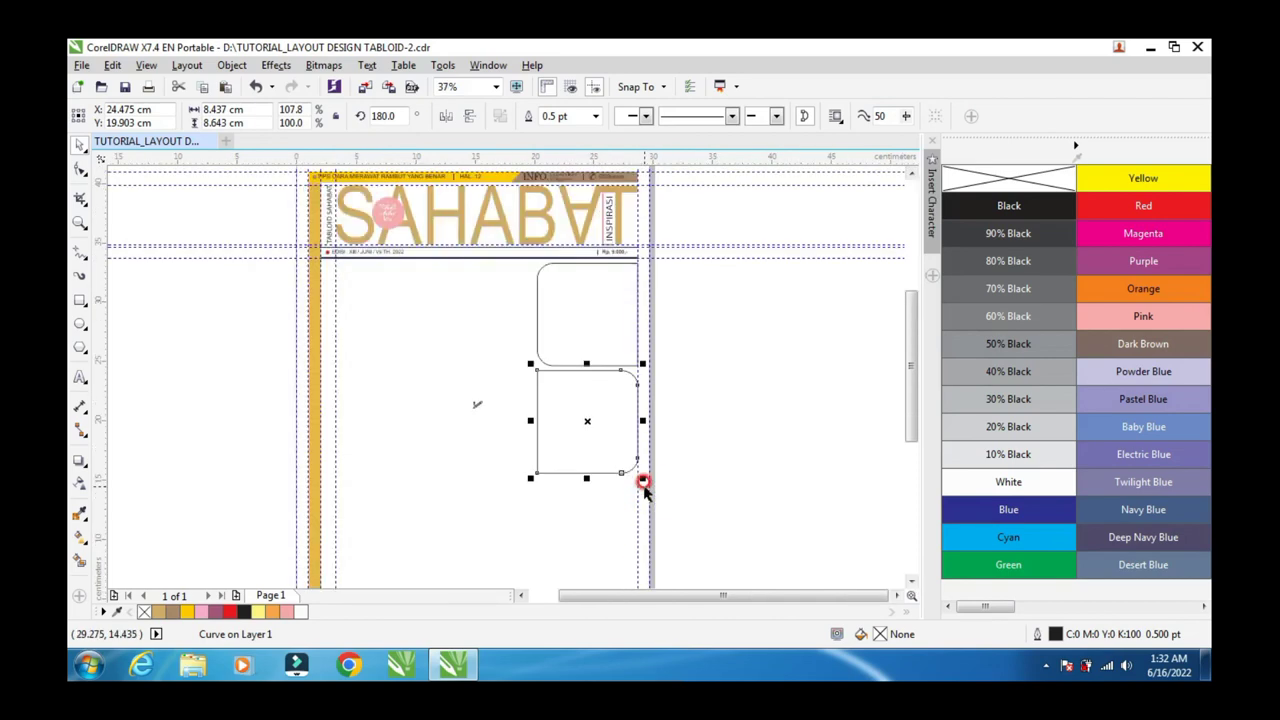
{"action": "left_click", "coordinate": [911, 586]}
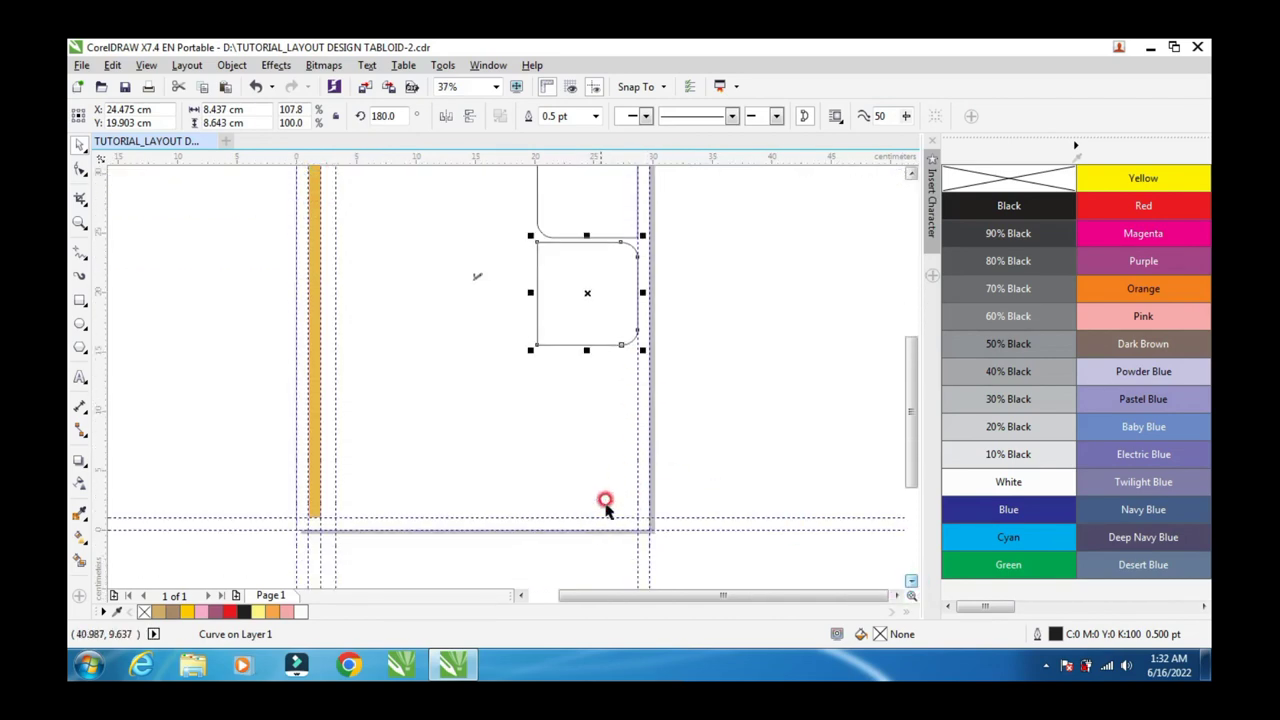
{"action": "left_click", "coordinate": [956, 247]}
{"action": "left_click", "coordinate": [910, 180]}
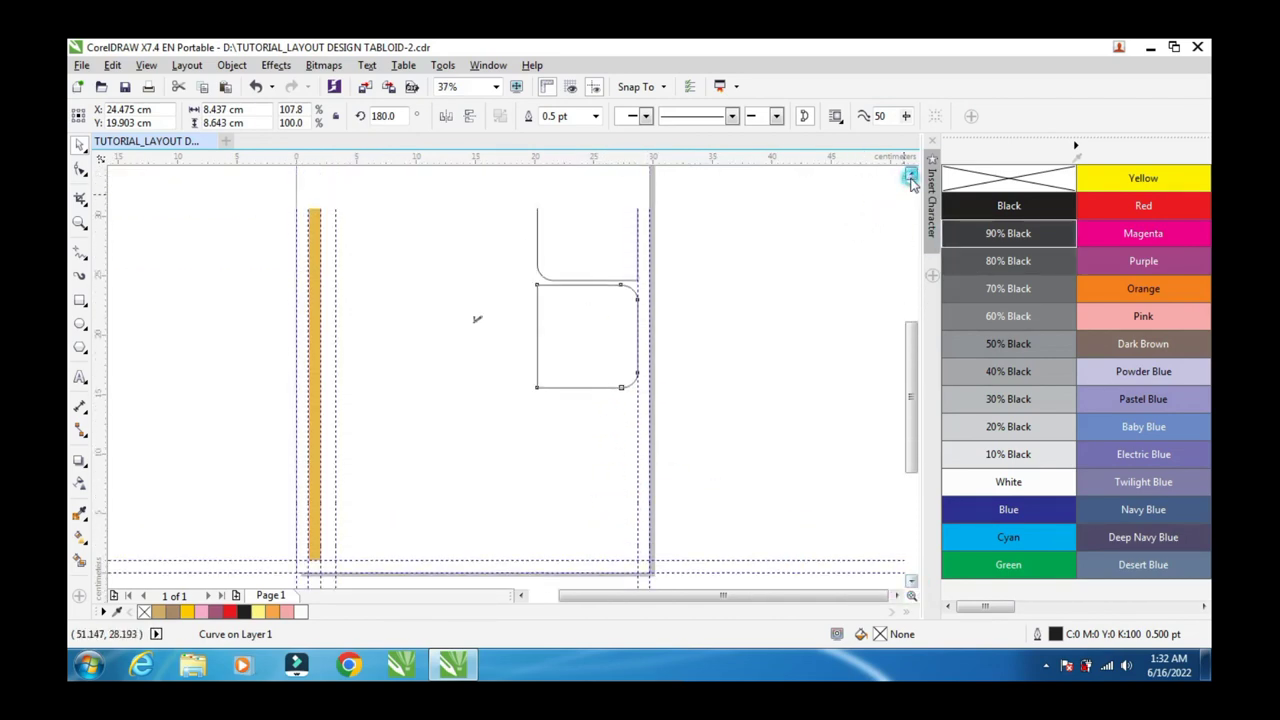
{"action": "left_click", "coordinate": [577, 380]}
{"action": "key", "text": "ctrl+d"}
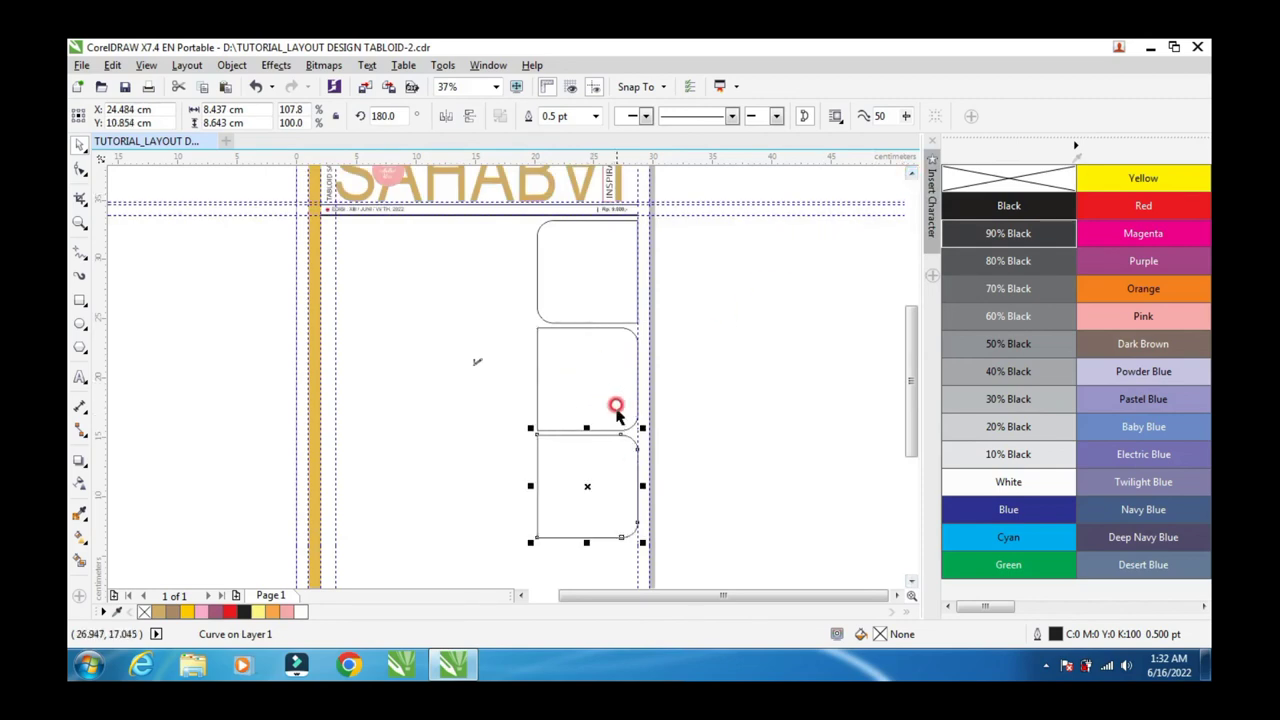
{"action": "left_click", "coordinate": [588, 491]}
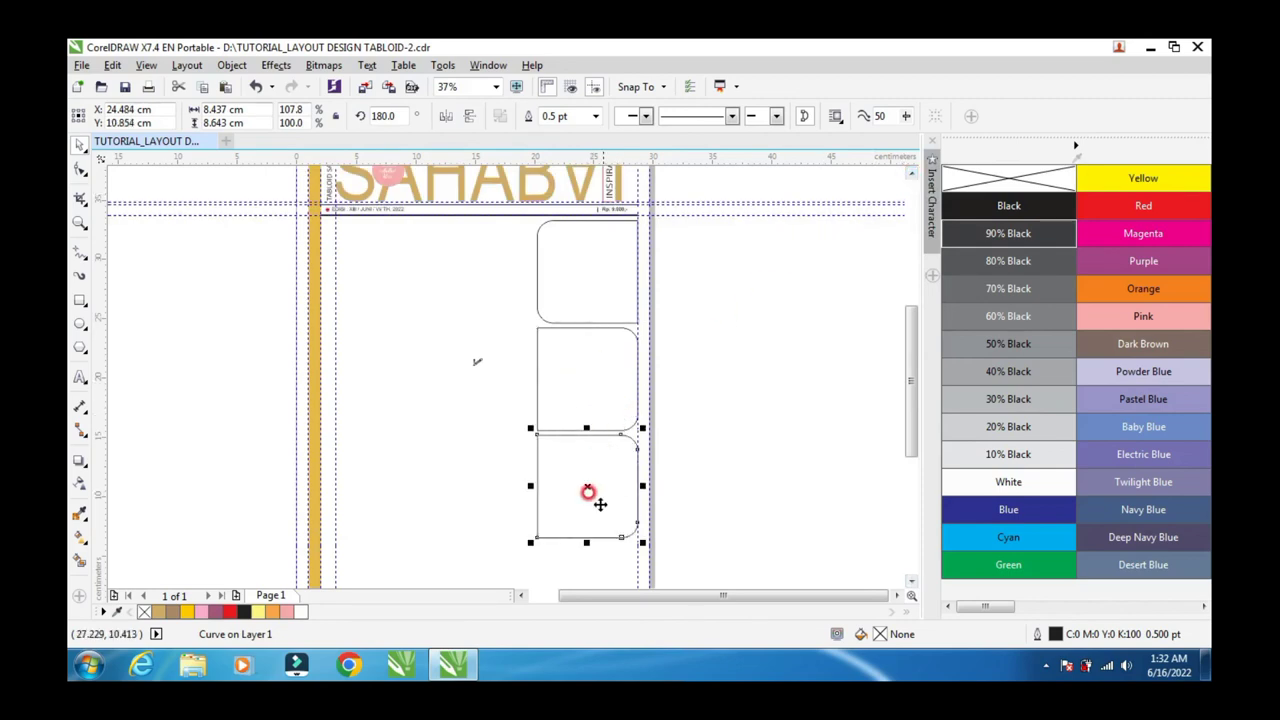
{"action": "left_click", "coordinate": [446, 116]}
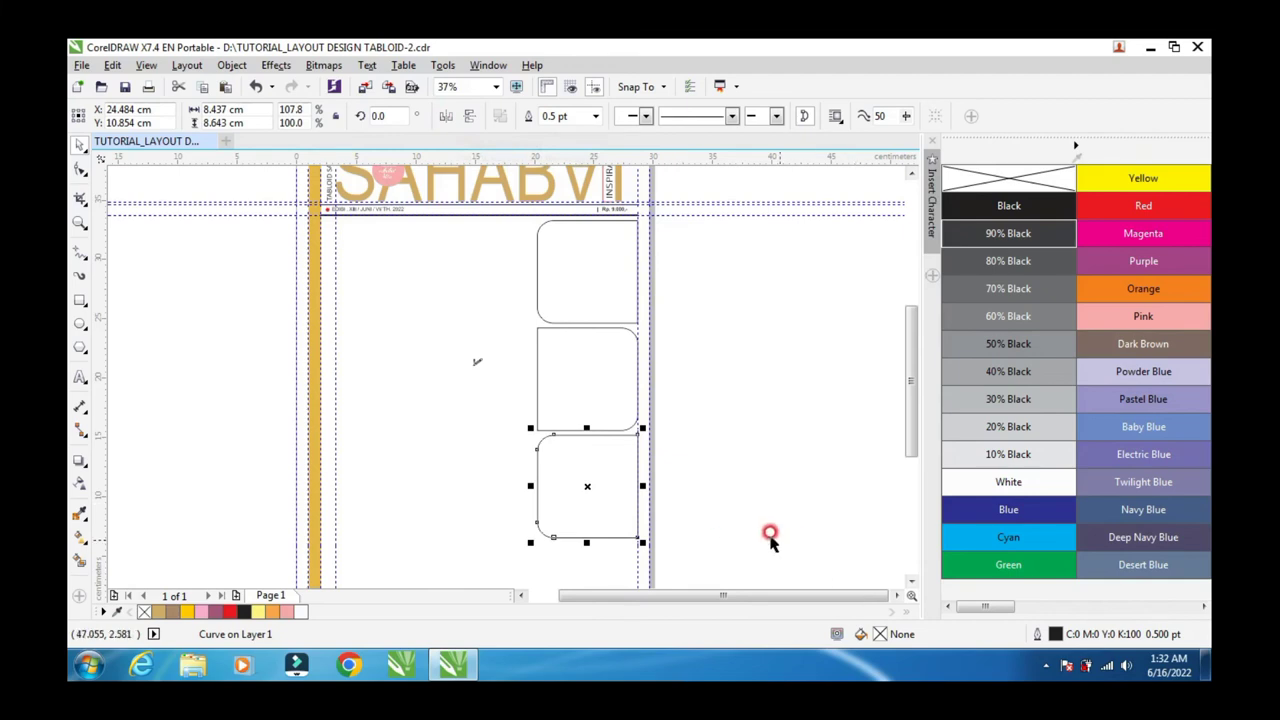
{"action": "left_click", "coordinate": [737, 514]}
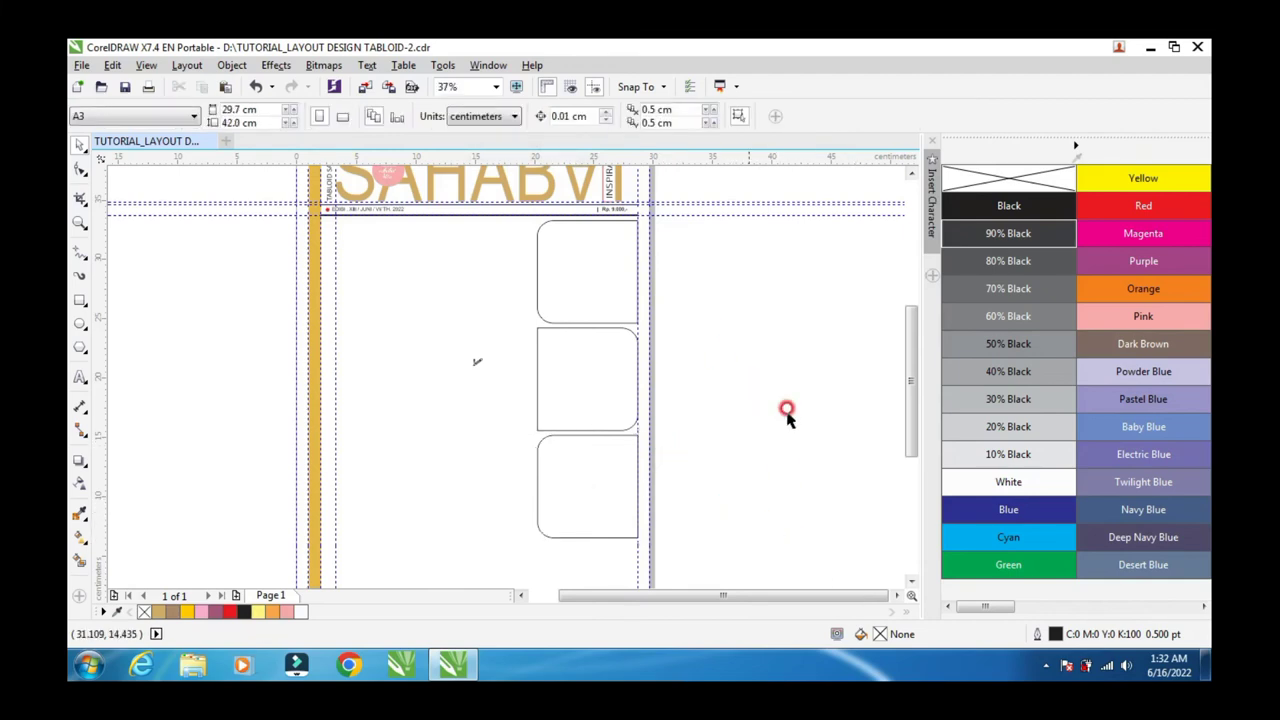
Step: Delete the stray pencil symbol from the empty area beside the three frames
{"action": "left_click", "coordinate": [911, 585]}
{"action": "left_click", "coordinate": [597, 218]}
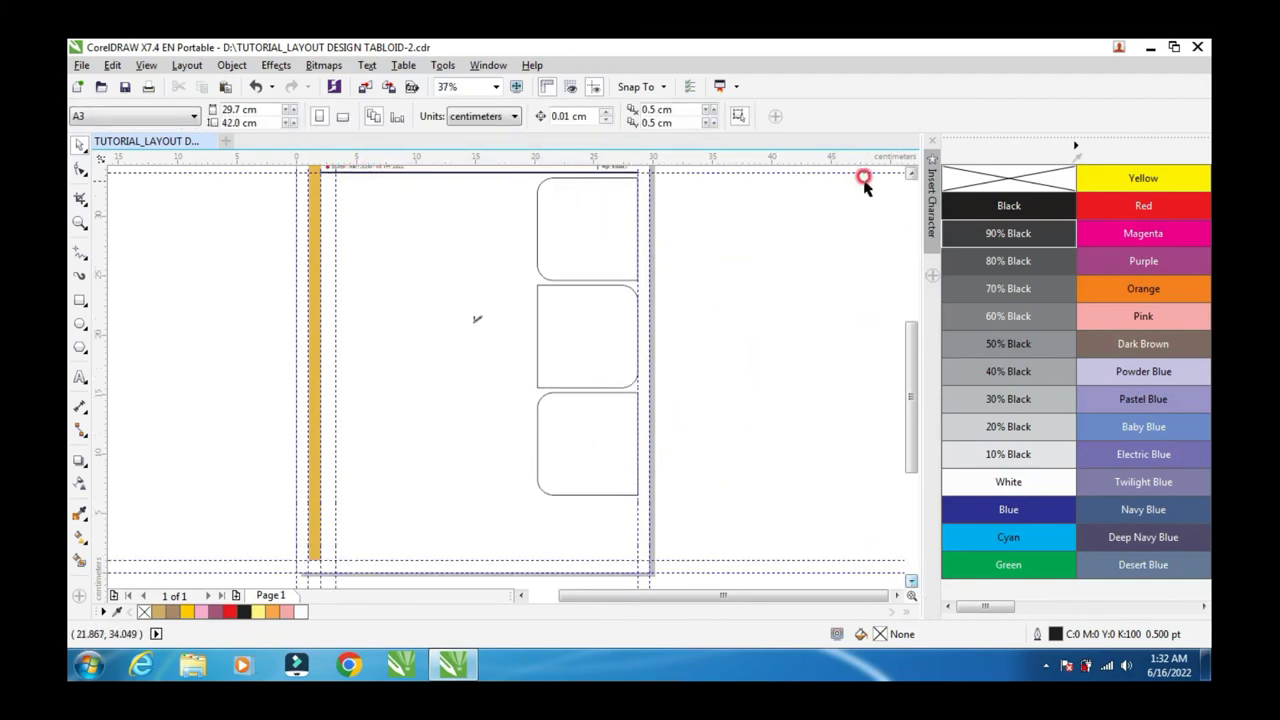
{"action": "left_click", "coordinate": [475, 323]}
{"action": "left_click", "coordinate": [507, 333]}
{"action": "left_click_drag", "start_coordinate": [447, 292], "coordinate": [509, 337]}
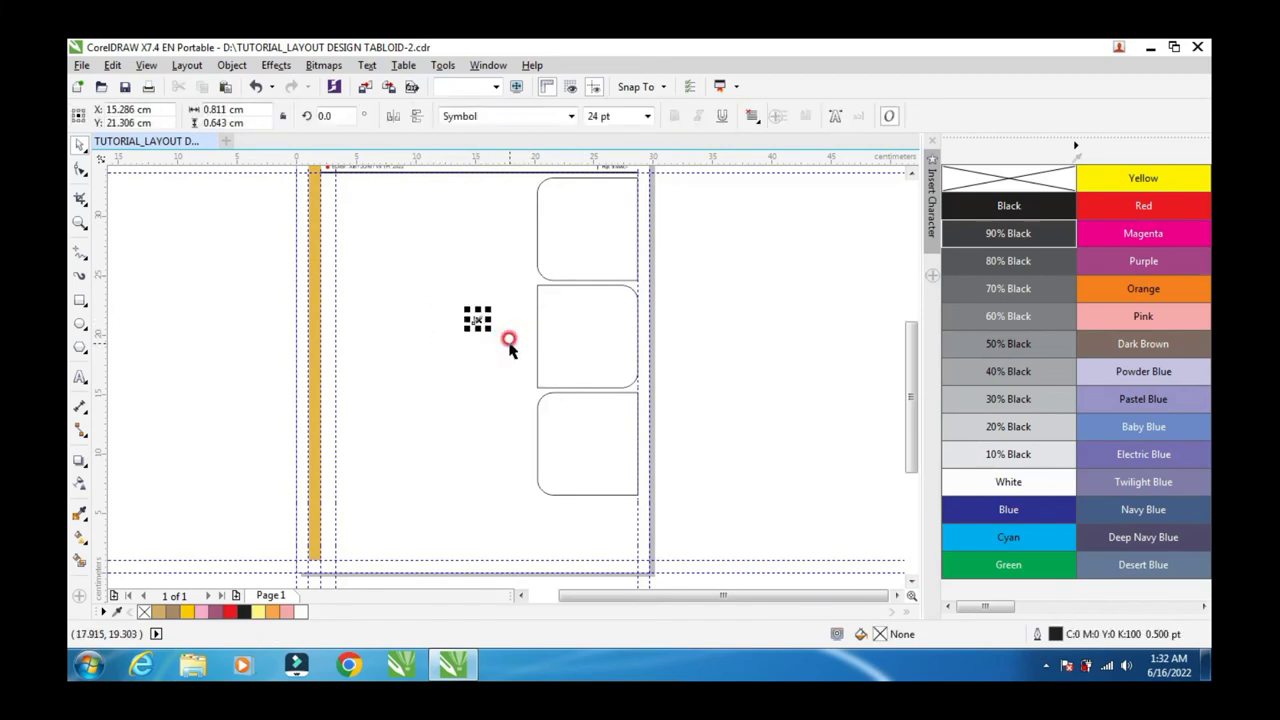
{"action": "left_click", "coordinate": [473, 318]}
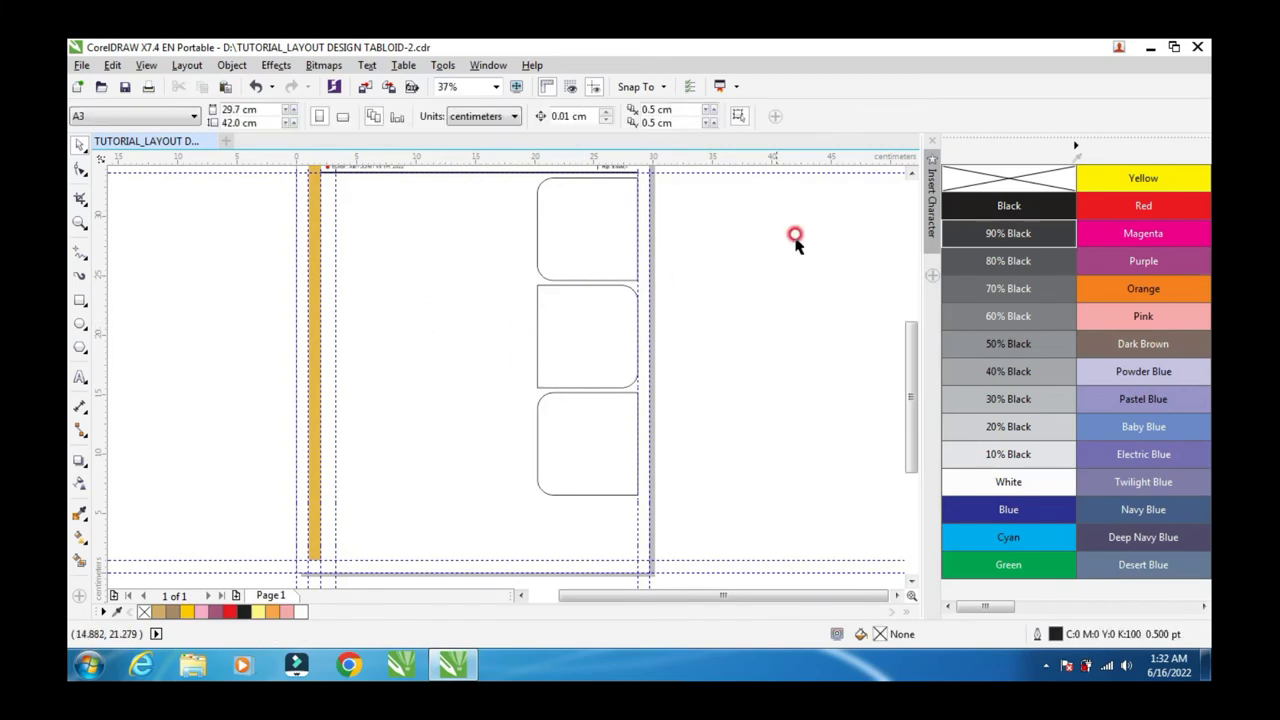
Step: Fill the uppermost frame with Pink
{"action": "left_click", "coordinate": [910, 173]}
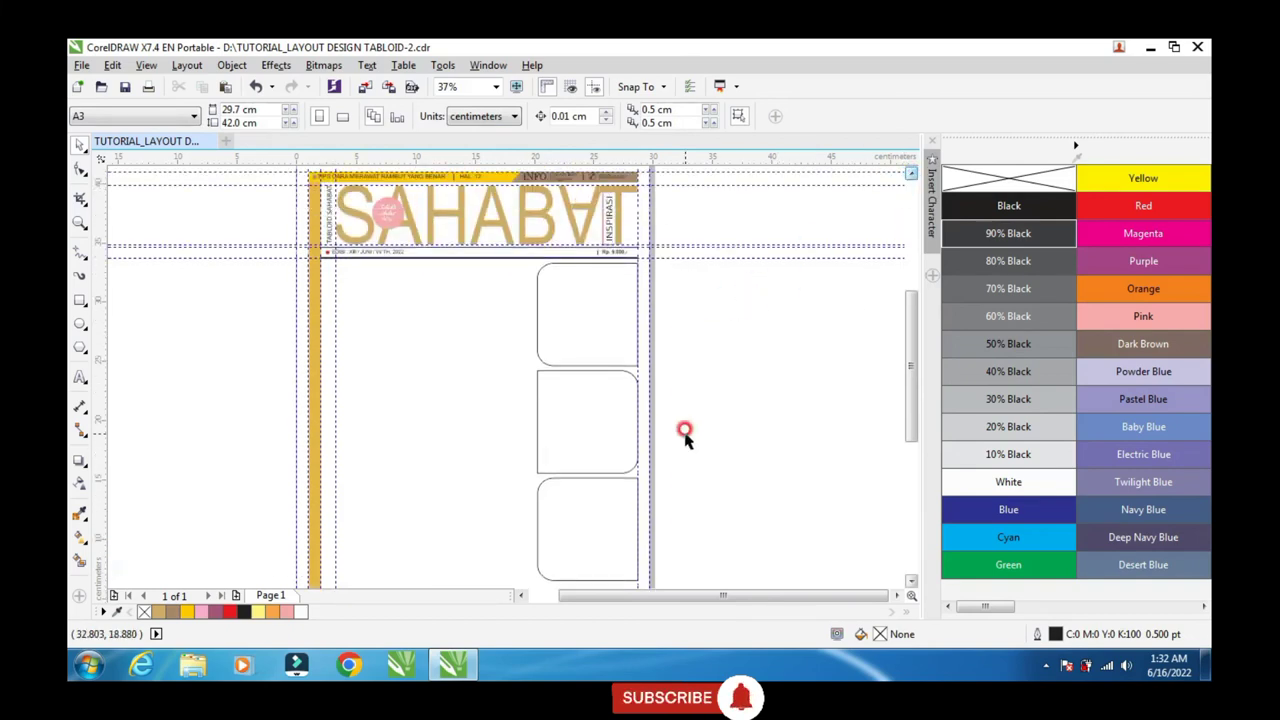
{"action": "left_click", "coordinate": [911, 581]}
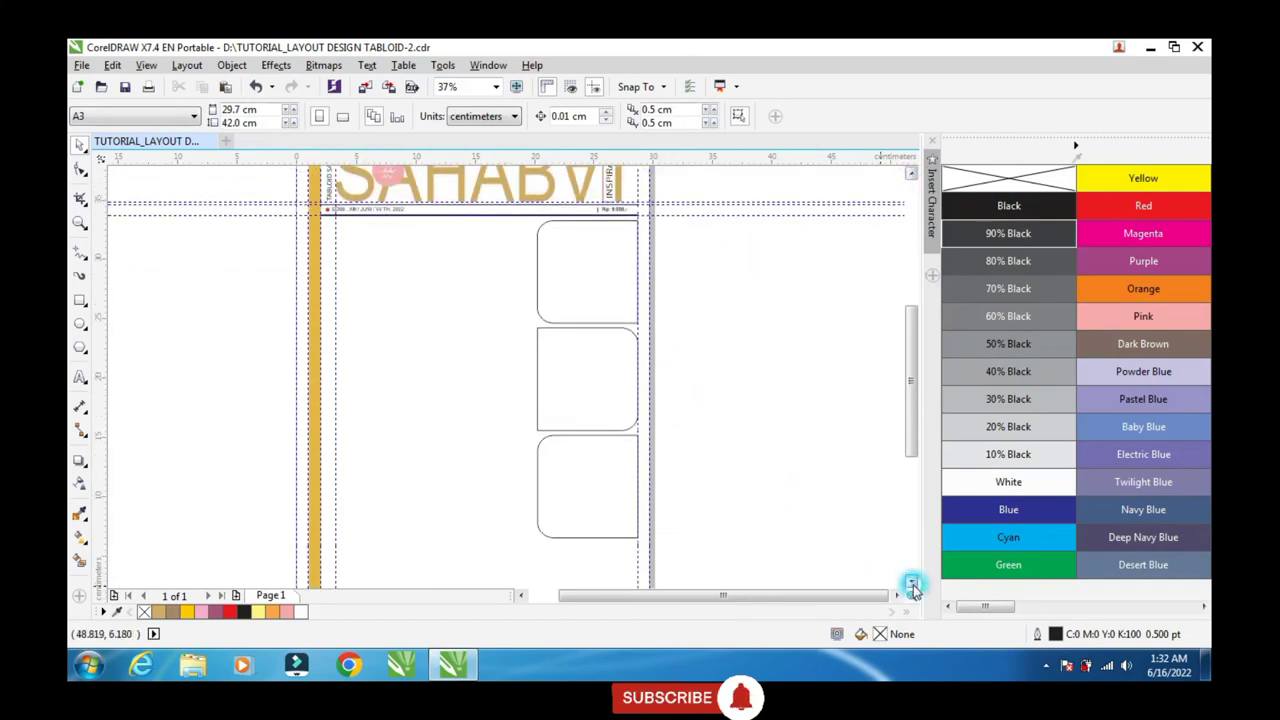
{"action": "left_click", "coordinate": [609, 272]}
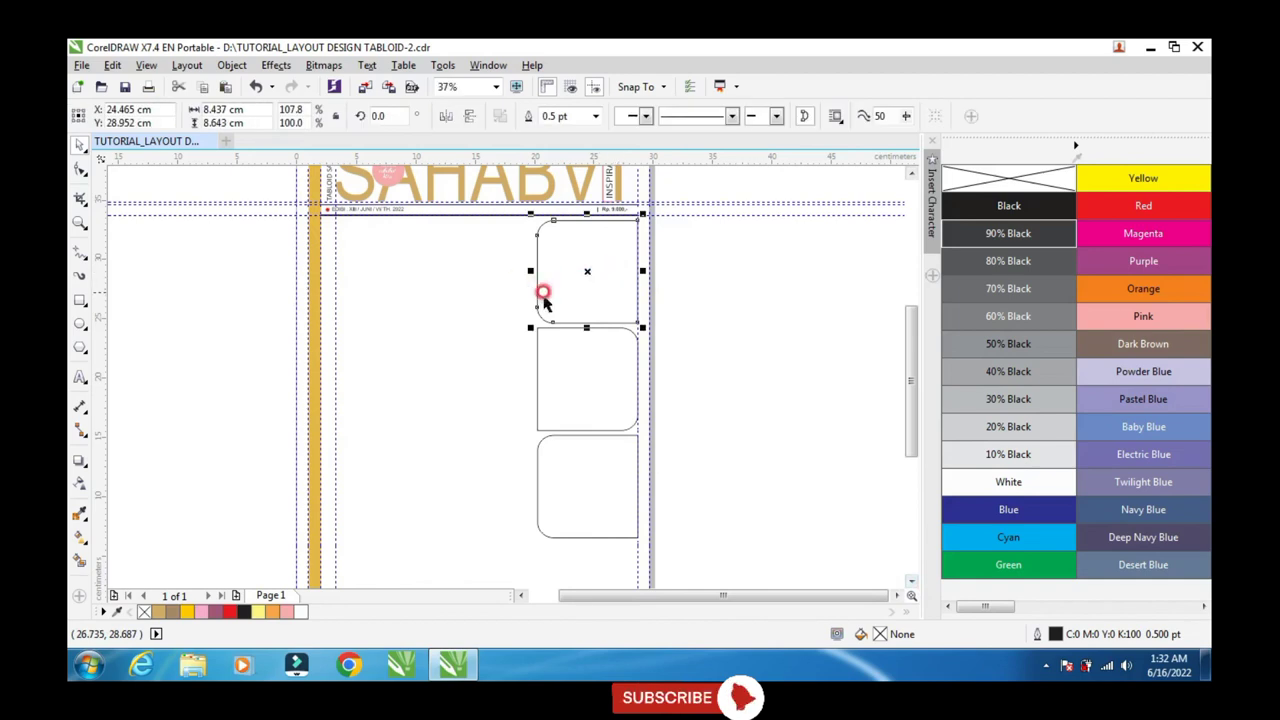
{"action": "left_click", "coordinate": [1148, 316]}
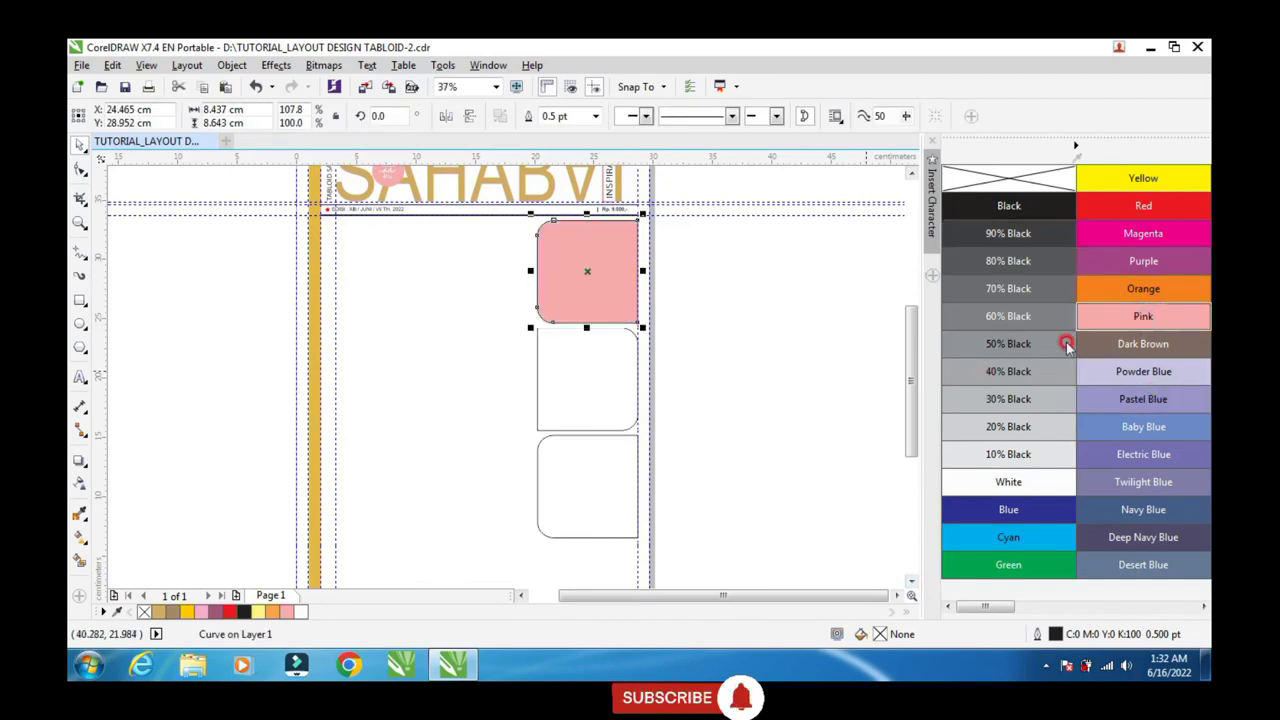
Step: Fill the middle frame with Light Yellow and the lowest frame with Chalk
{"action": "left_click", "coordinate": [600, 374]}
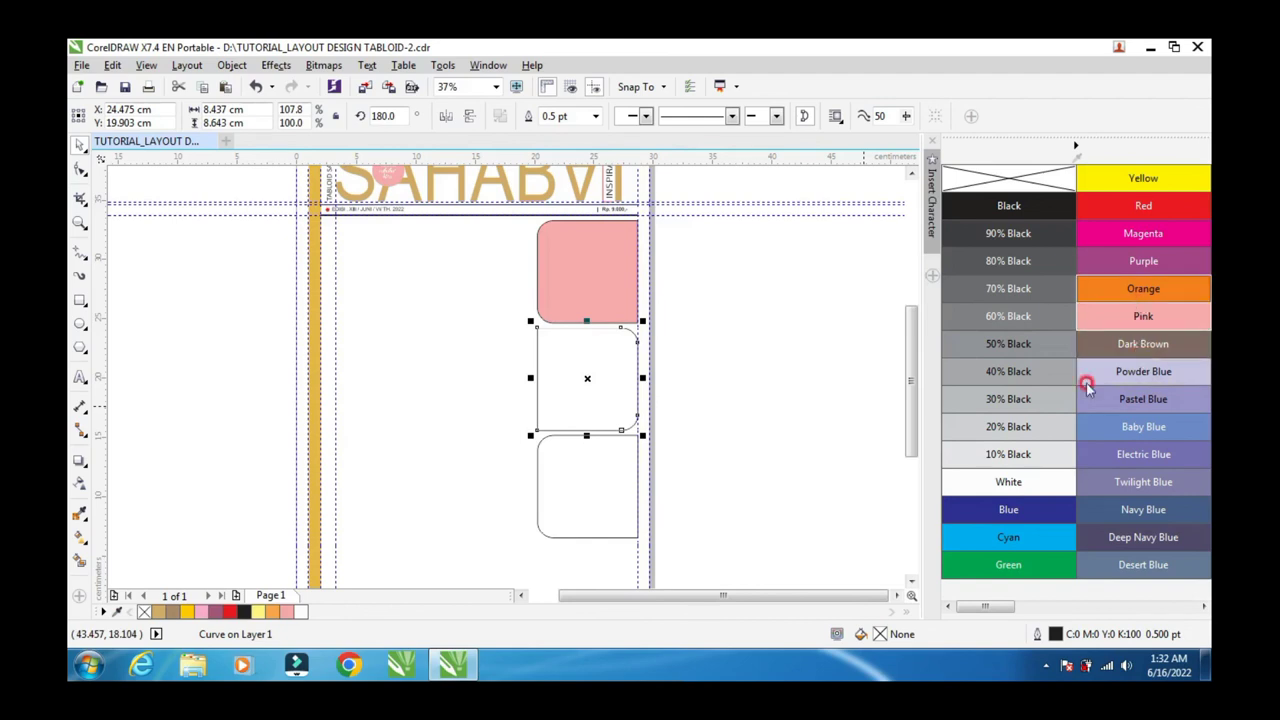
{"action": "left_click", "coordinate": [1016, 607]}
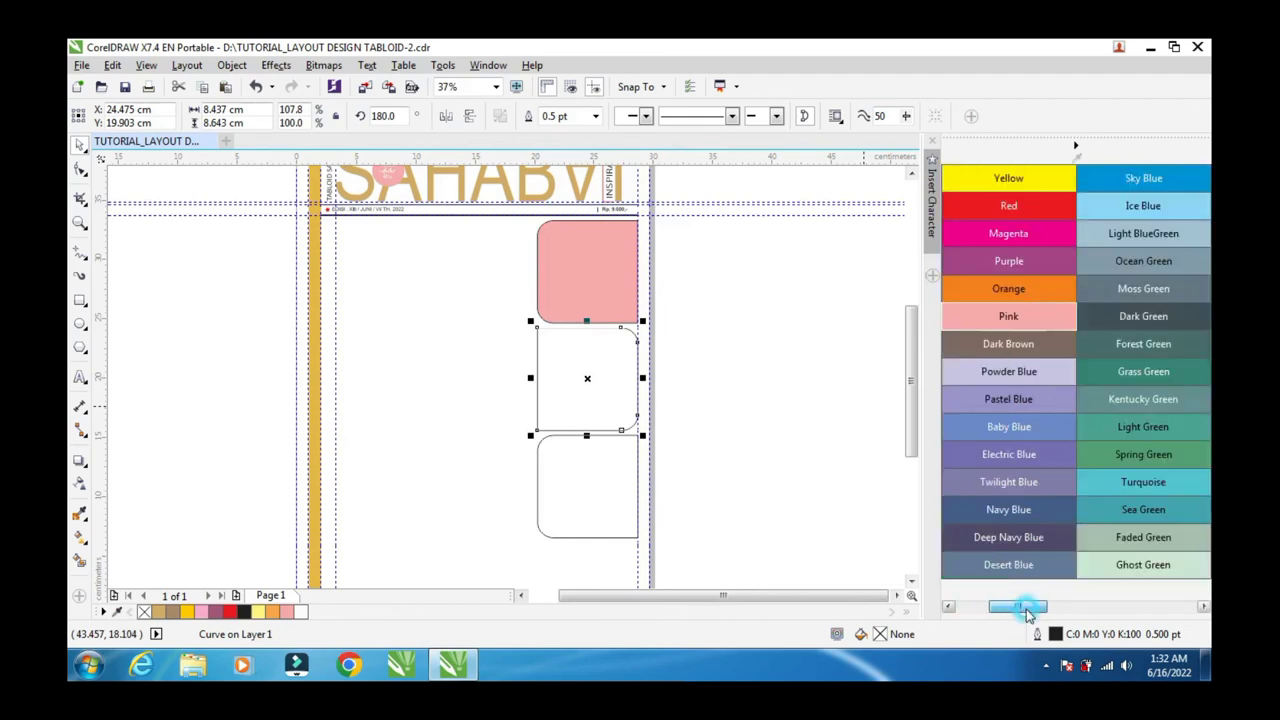
{"action": "left_click_drag", "start_coordinate": [1026, 610], "coordinate": [1057, 610]}
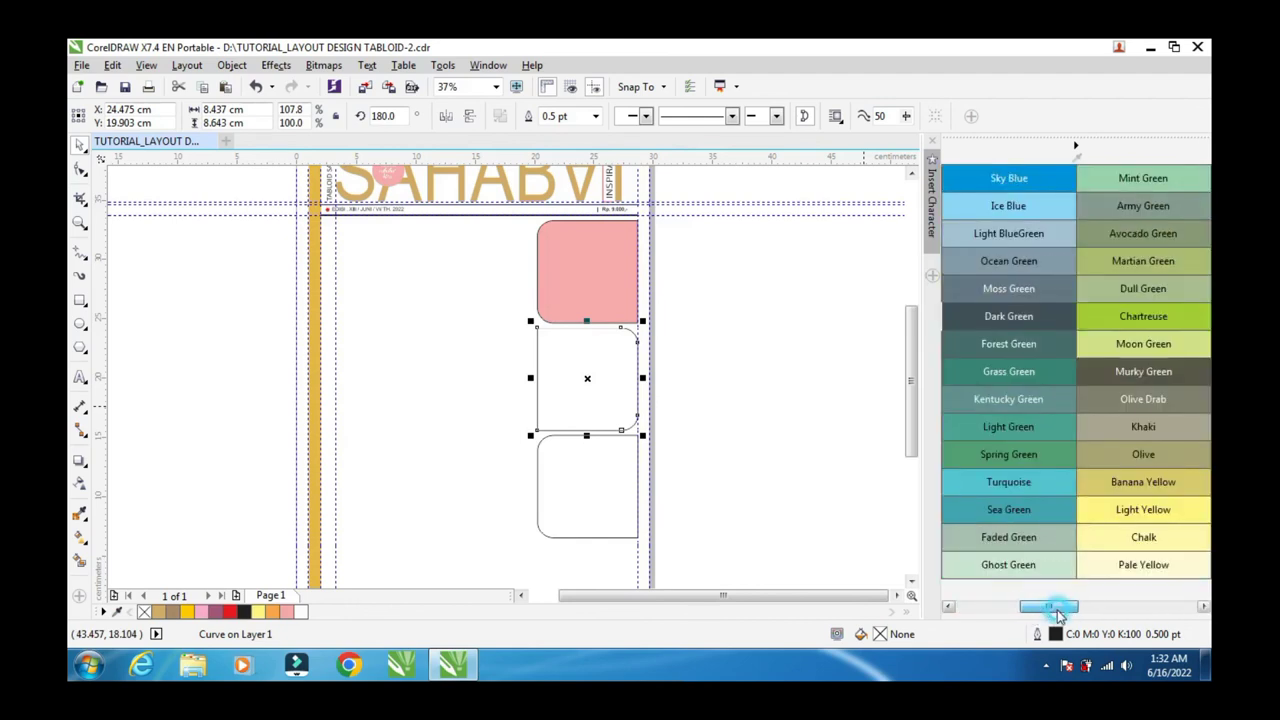
{"action": "left_click", "coordinate": [1121, 512]}
{"action": "left_click", "coordinate": [612, 484]}
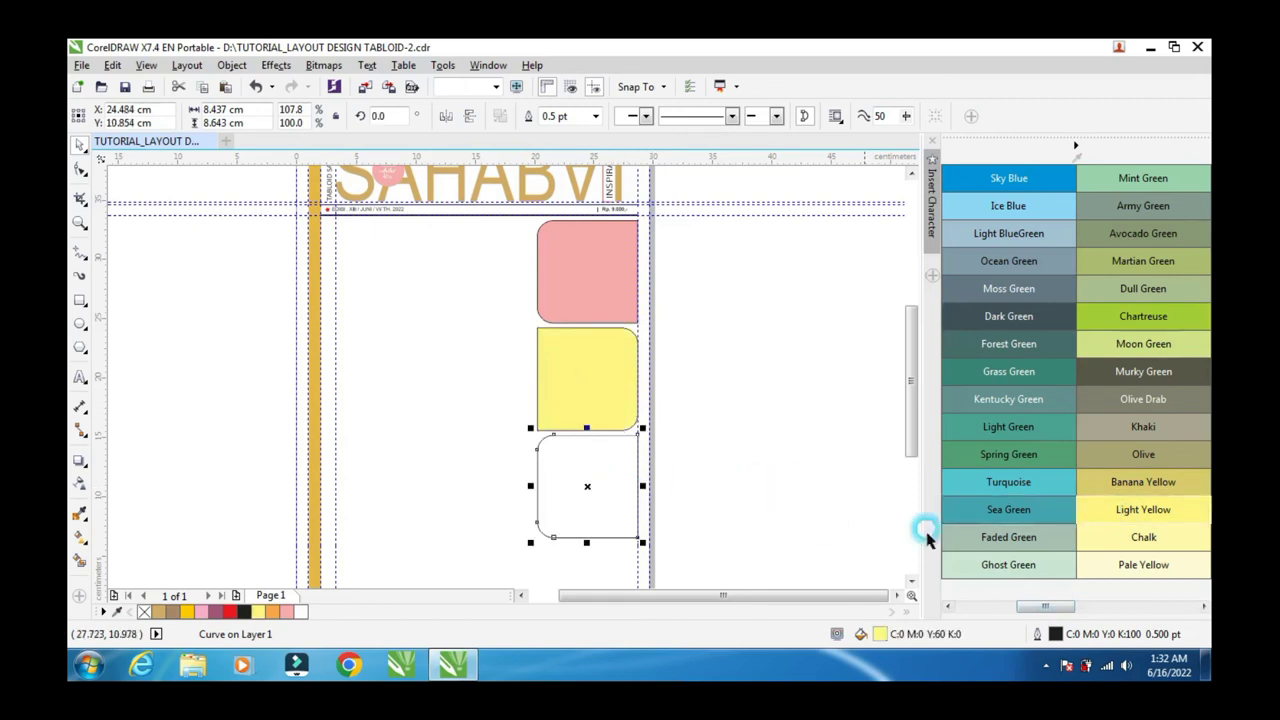
{"action": "left_click", "coordinate": [1143, 536]}
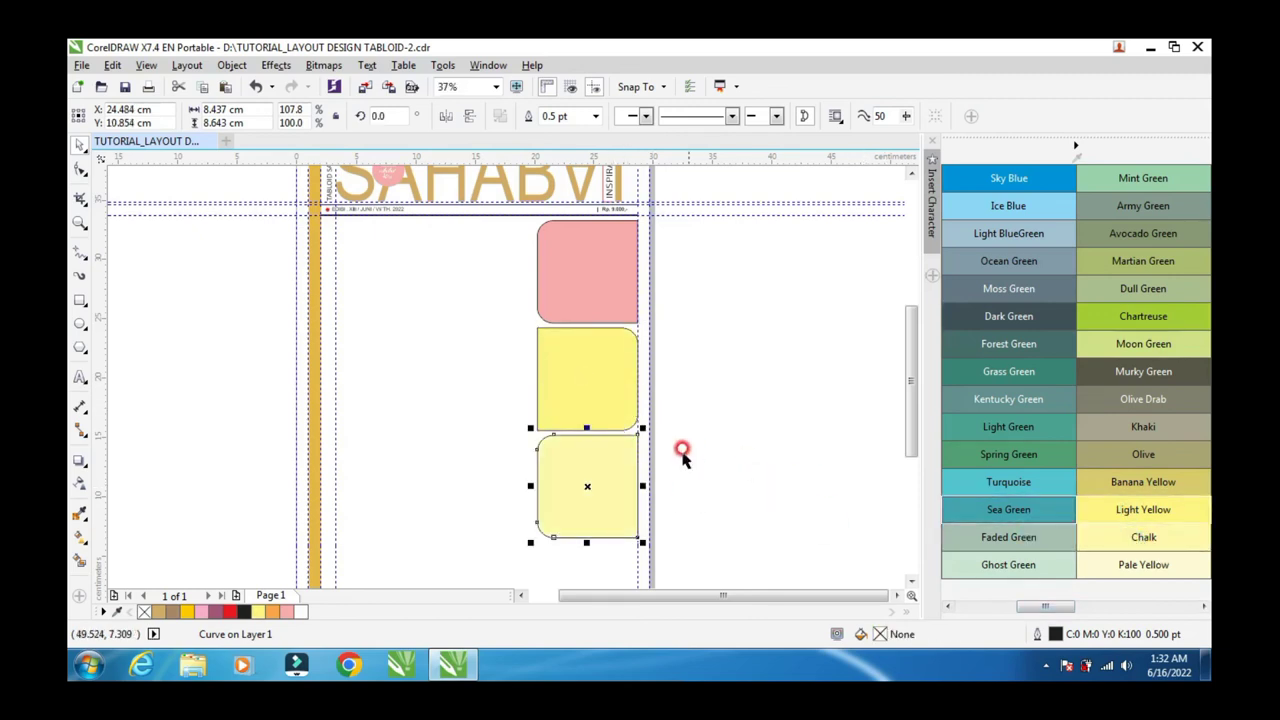
Step: Remove the outlines from all three coloured frames and deselect them
{"action": "left_click", "coordinate": [614, 277]}
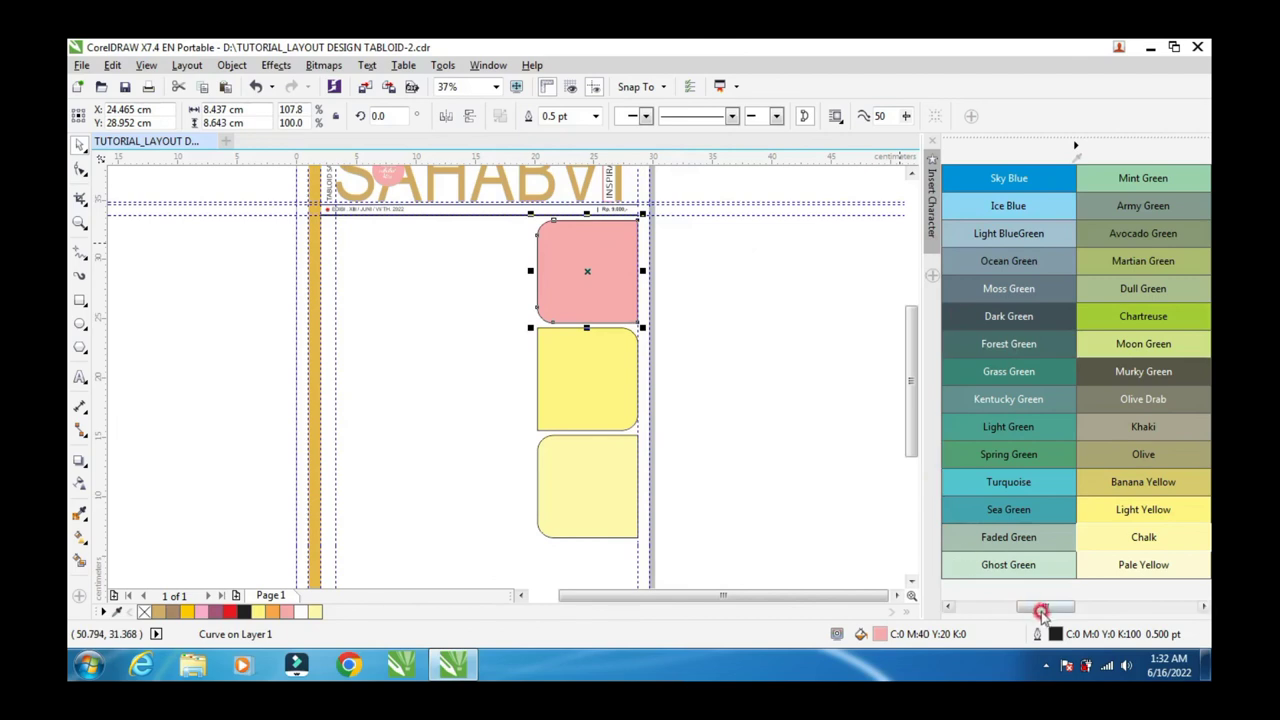
{"action": "left_click_drag", "start_coordinate": [1037, 606], "coordinate": [986, 612]}
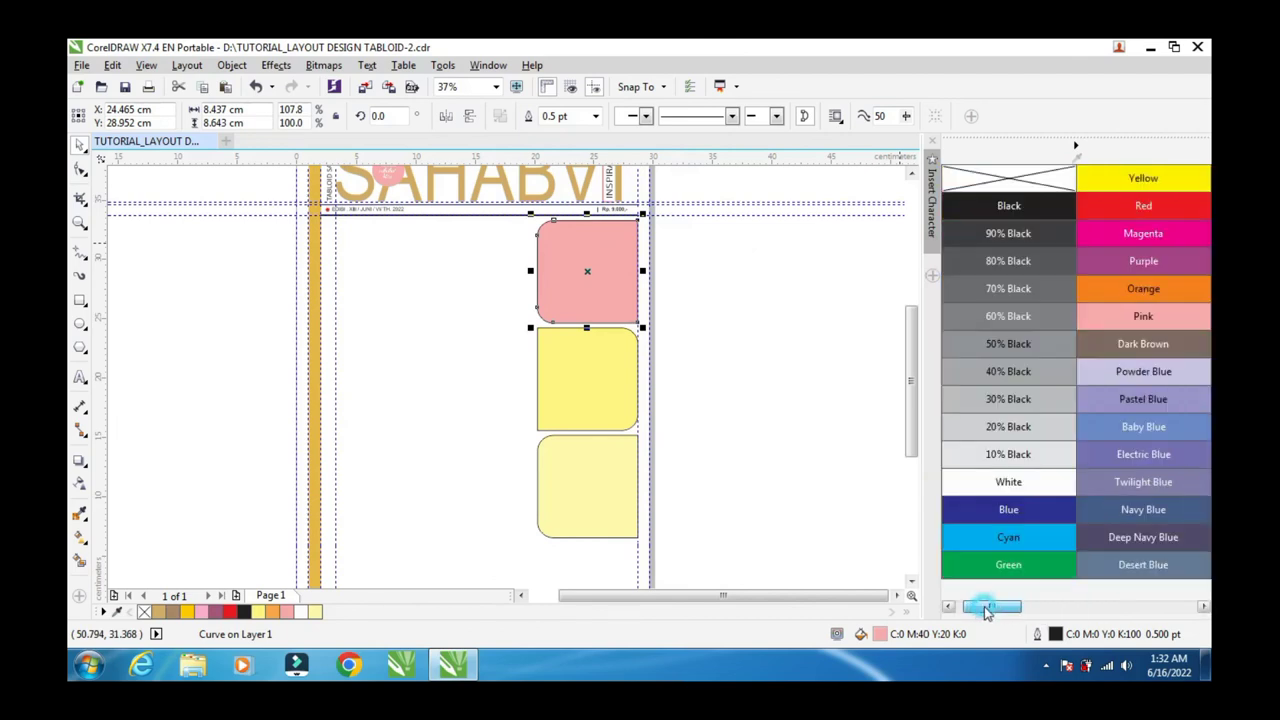
{"action": "right_click", "coordinate": [1000, 178]}
{"action": "left_click", "coordinate": [622, 366]}
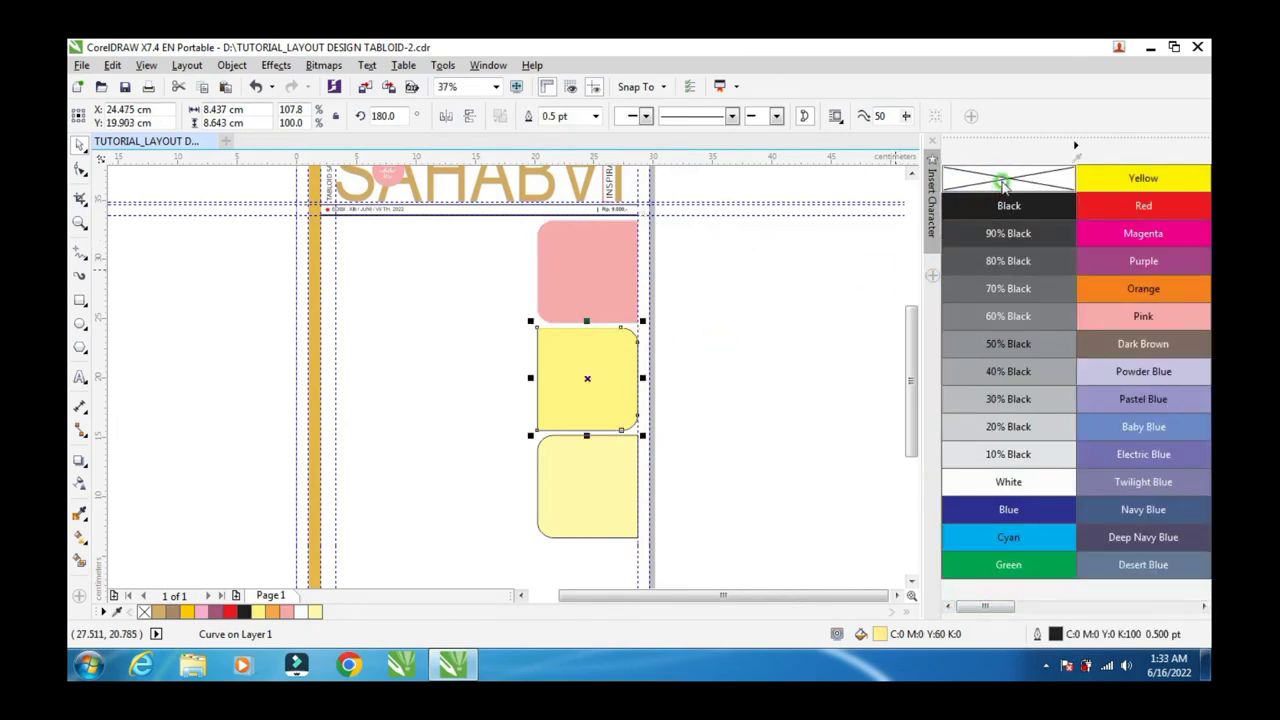
{"action": "left_click", "coordinate": [620, 470]}
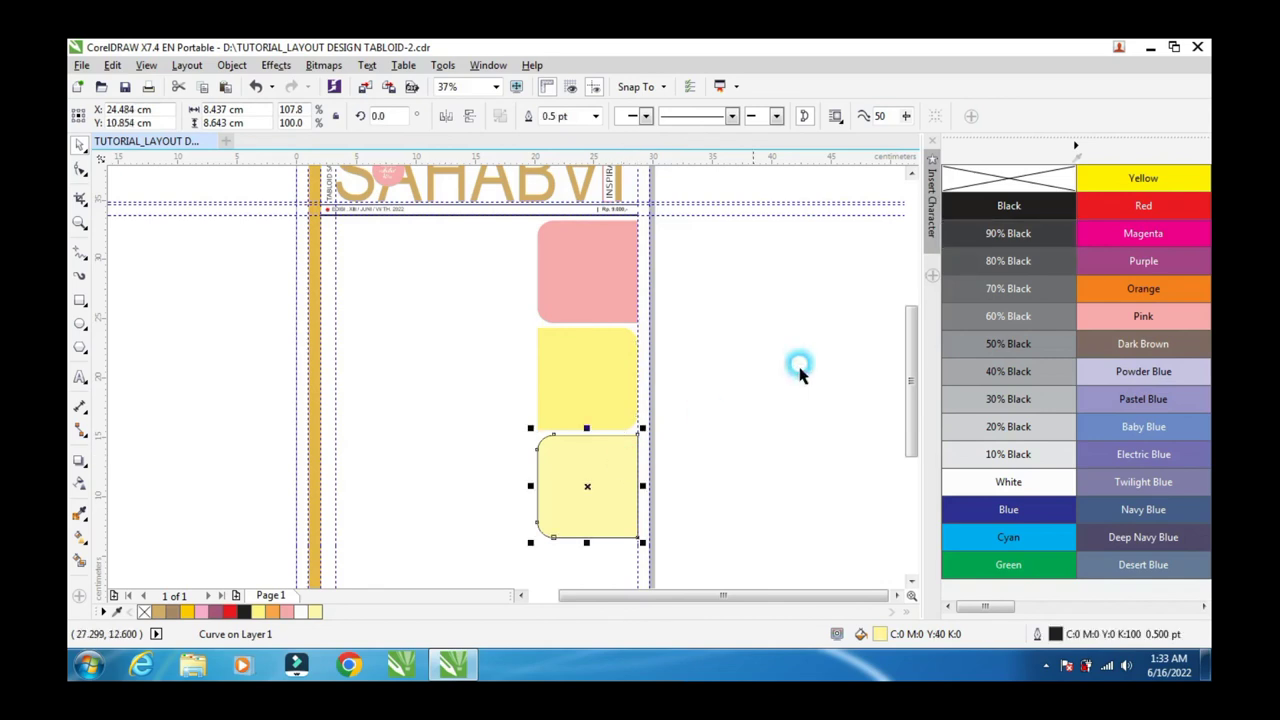
{"action": "right_click", "coordinate": [1000, 180]}
{"action": "scroll", "coordinate": [745, 410], "scroll_direction": "down", "scroll_amount": 2}
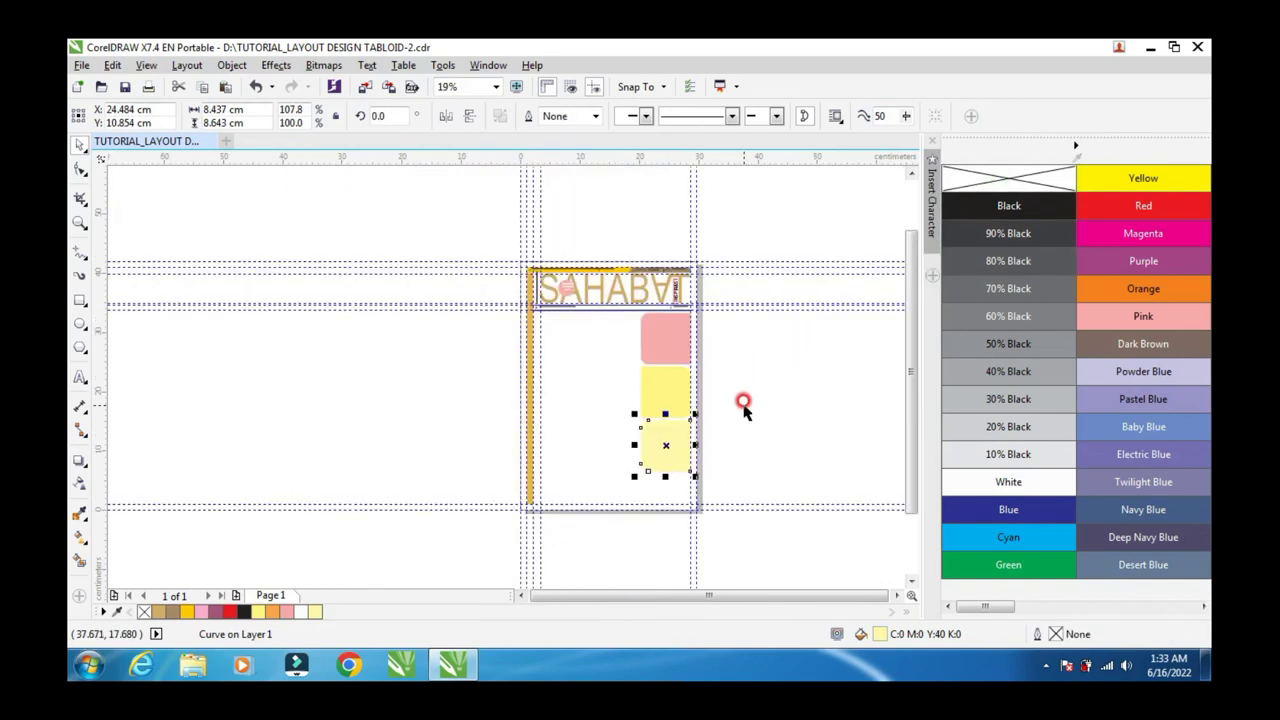
{"action": "left_click", "coordinate": [738, 428]}
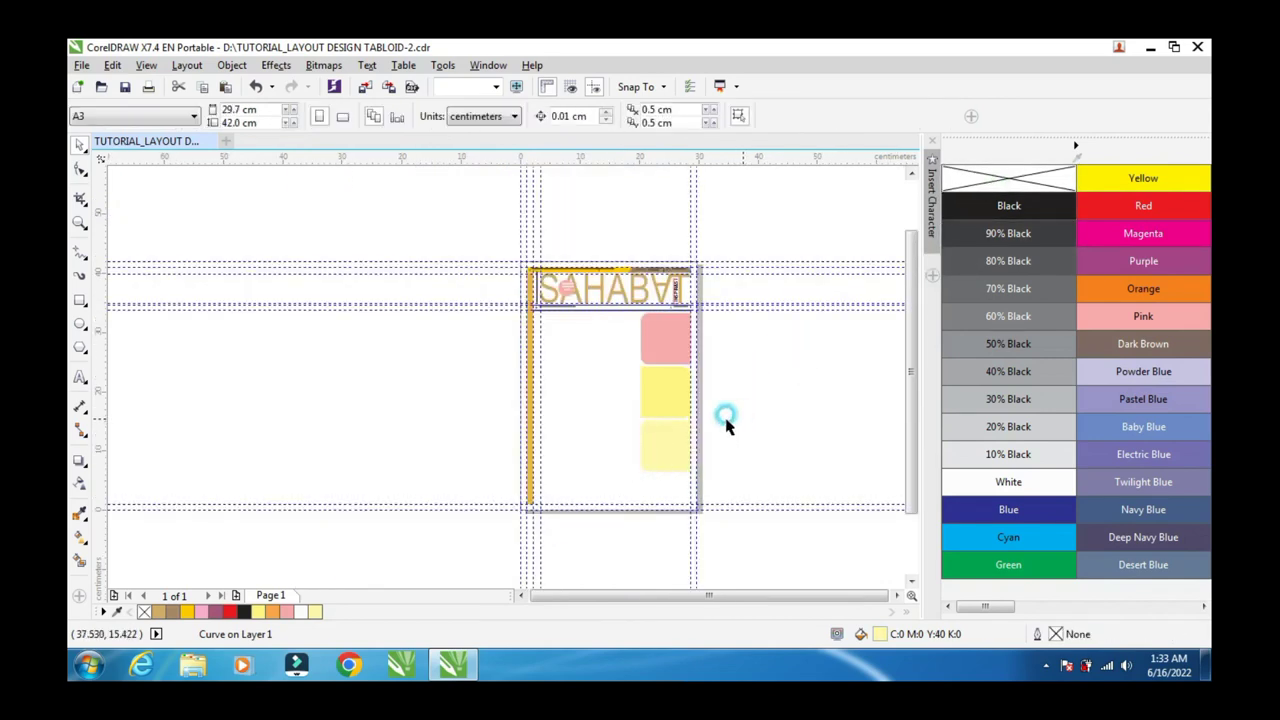
{"action": "left_click", "coordinate": [79, 222]}
{"action": "left_click_drag", "start_coordinate": [516, 258], "coordinate": [720, 494]}
{"action": "left_click", "coordinate": [82, 157]}
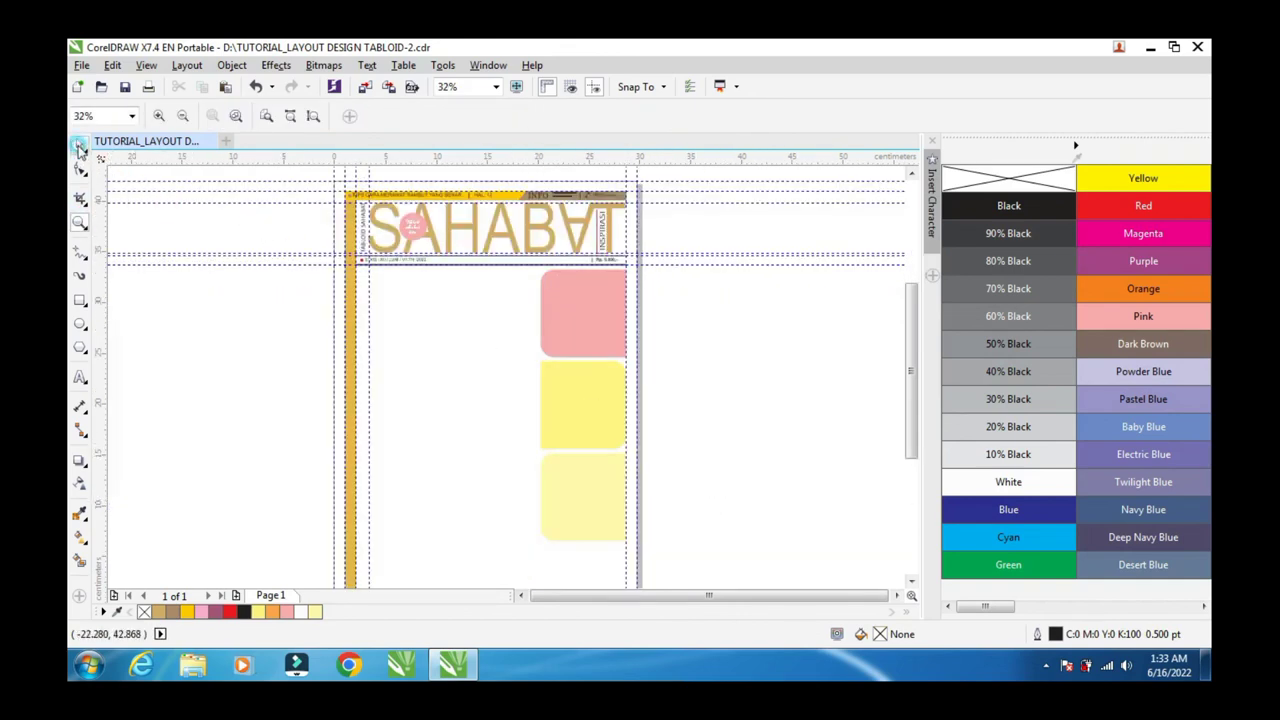
{"action": "left_click", "coordinate": [910, 581]}
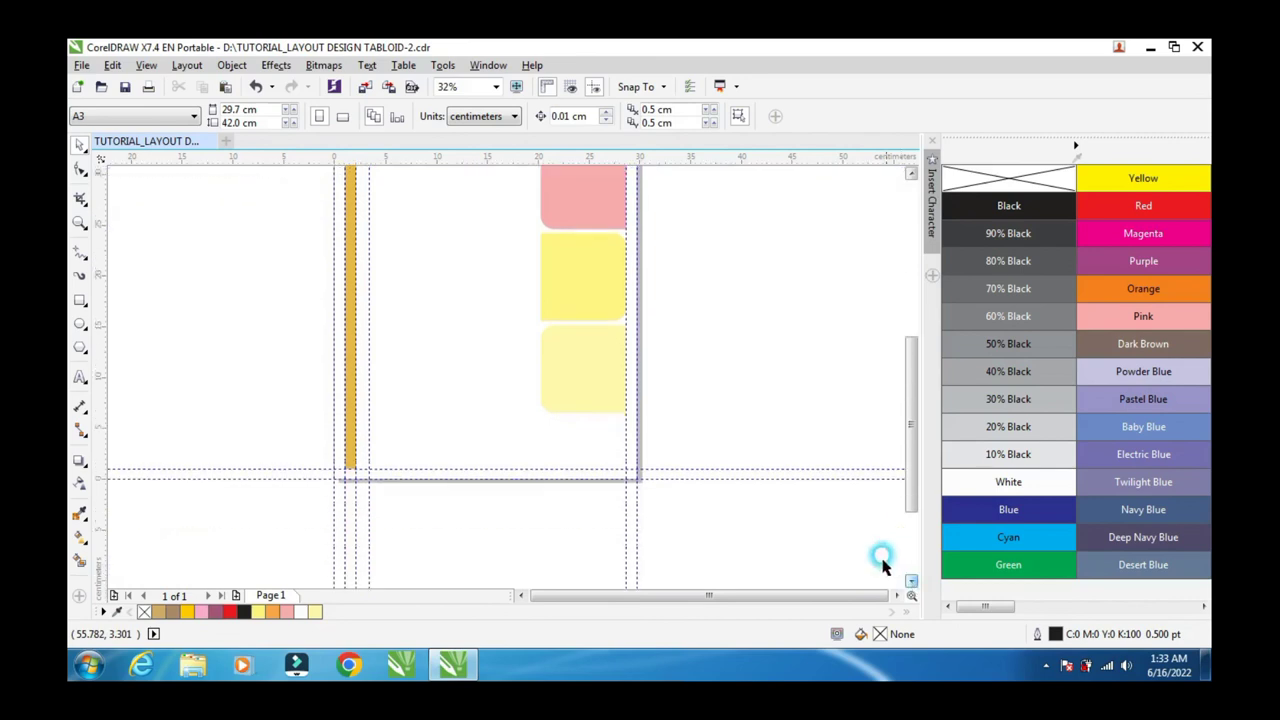
Step: Draw a horizontal line about 26.6 cm long just below the lowest frame, from the orange side strip to the inner margin guide, and deselect it
{"action": "left_click", "coordinate": [80, 255]}
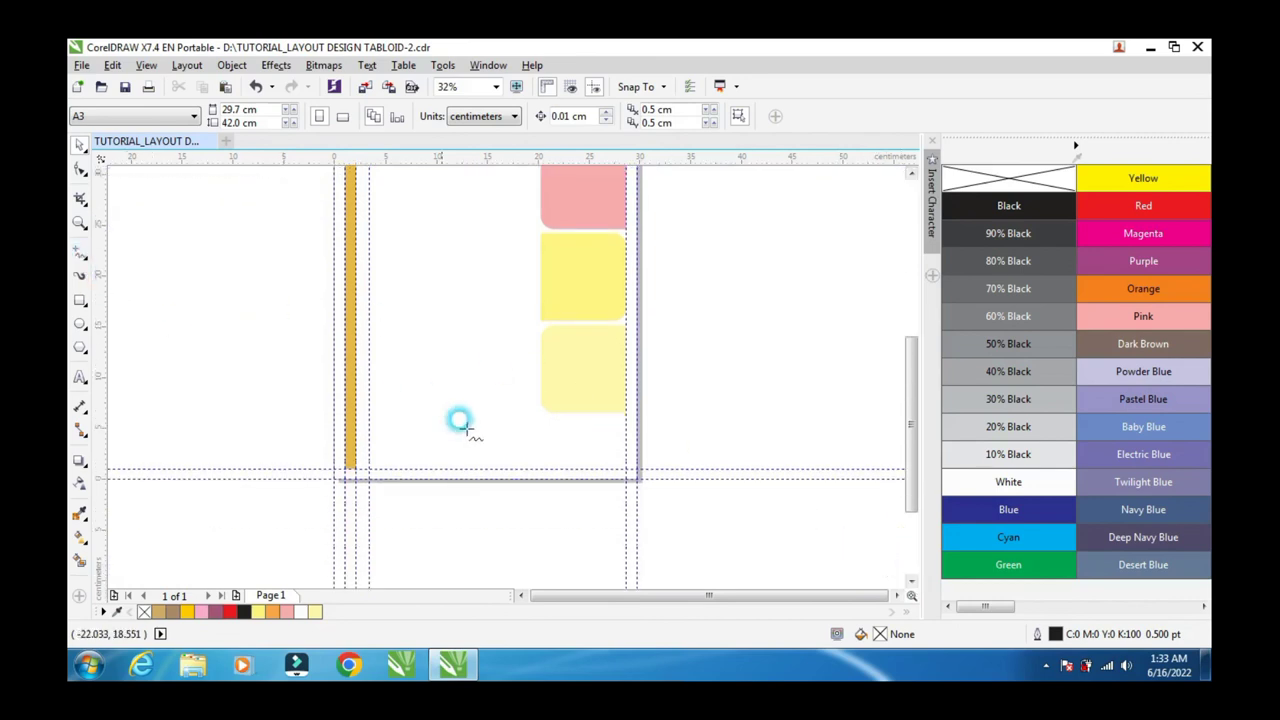
{"action": "scroll", "coordinate": [515, 447], "scroll_direction": "up", "scroll_amount": 2}
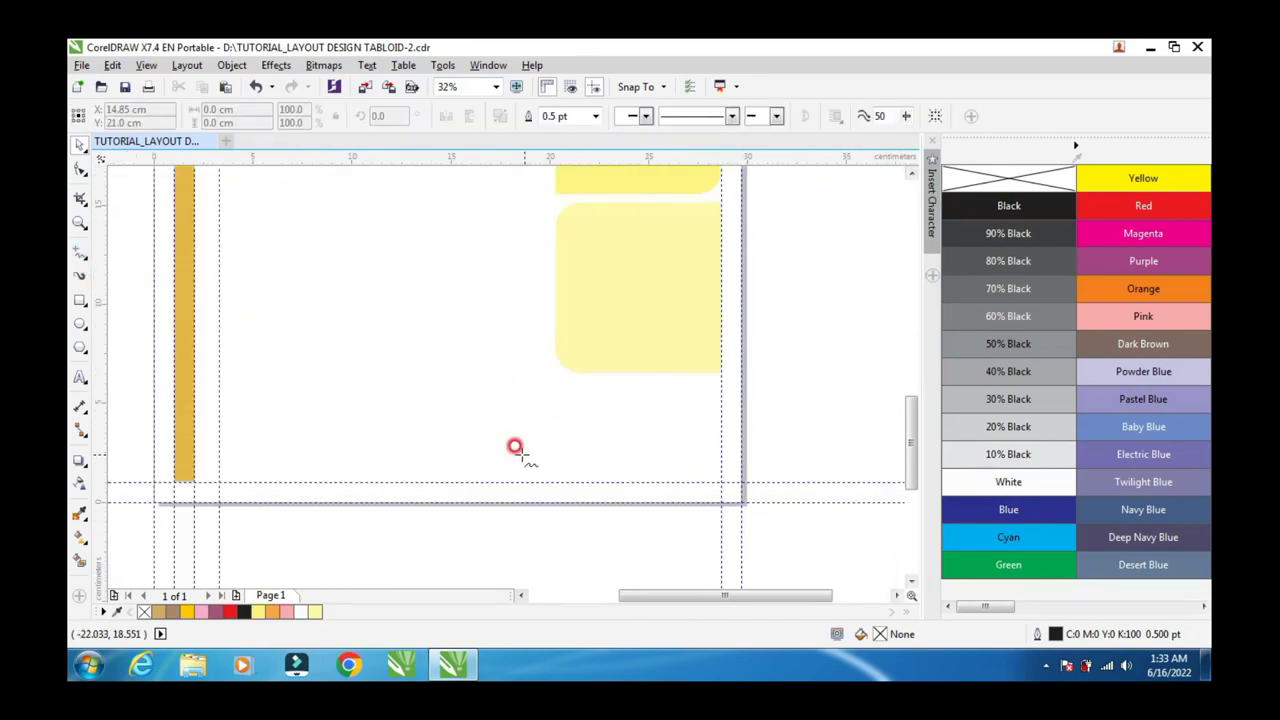
{"action": "left_click", "coordinate": [193, 378]}
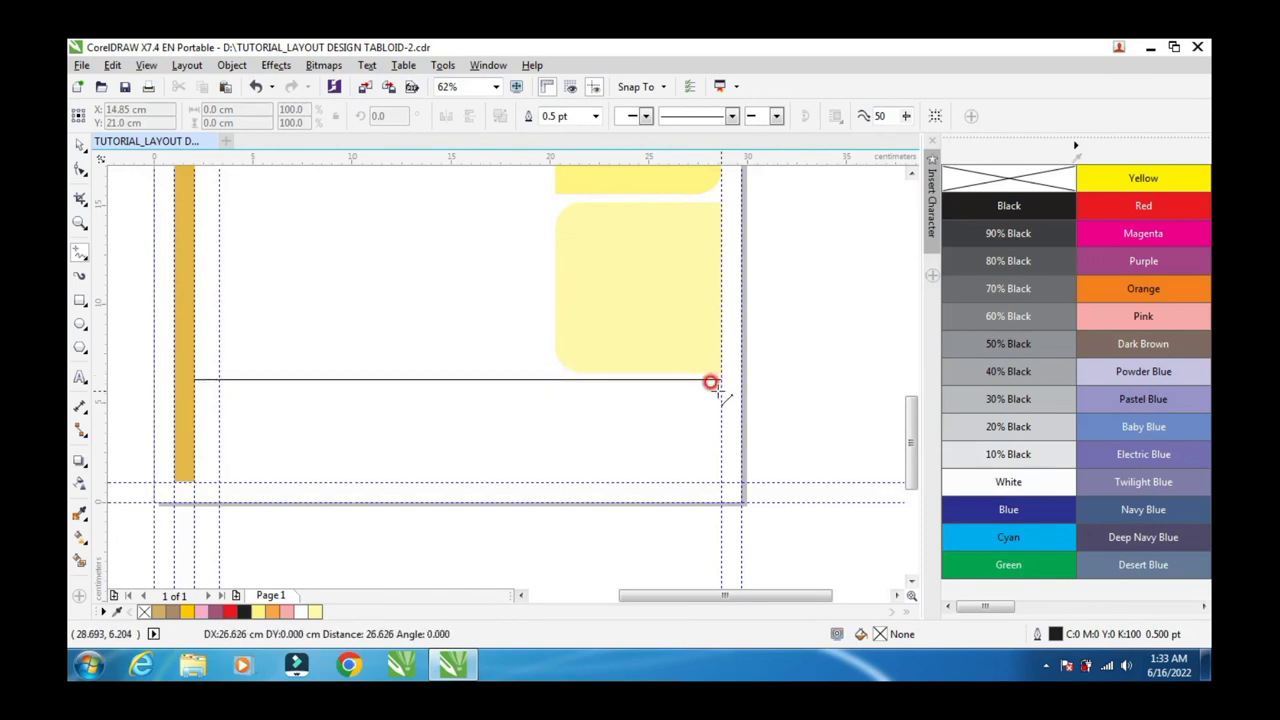
{"action": "left_click", "coordinate": [710, 382]}
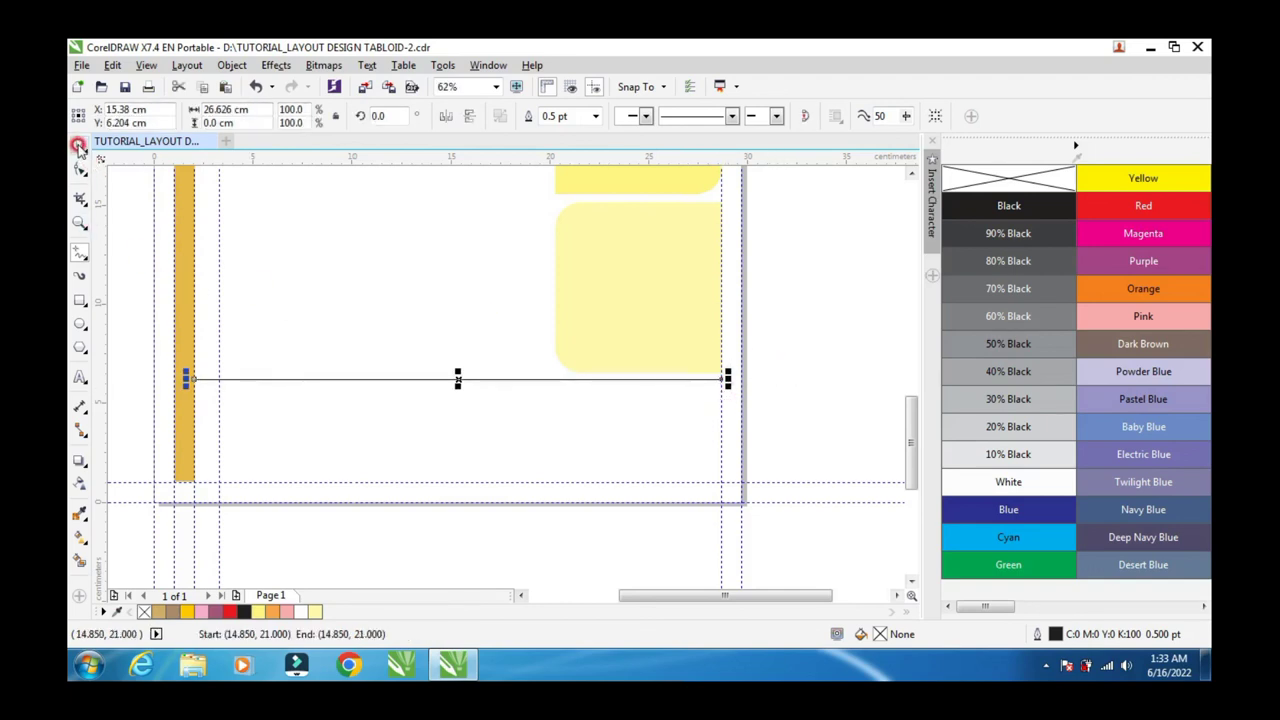
{"action": "left_click", "coordinate": [790, 340]}
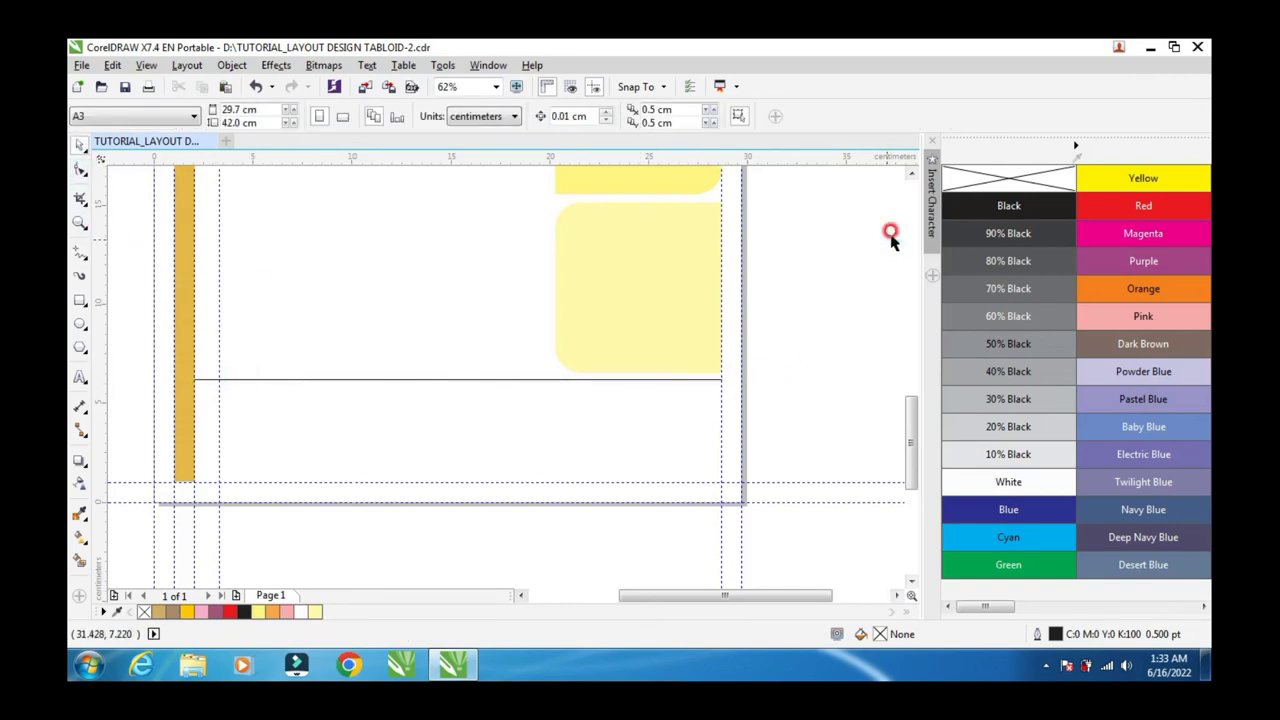
Step: Examine the cover from masthead to lowest frame, including a full-screen preview of the masthead and upper frames, and return to the normal view
{"action": "left_click", "coordinate": [911, 177]}
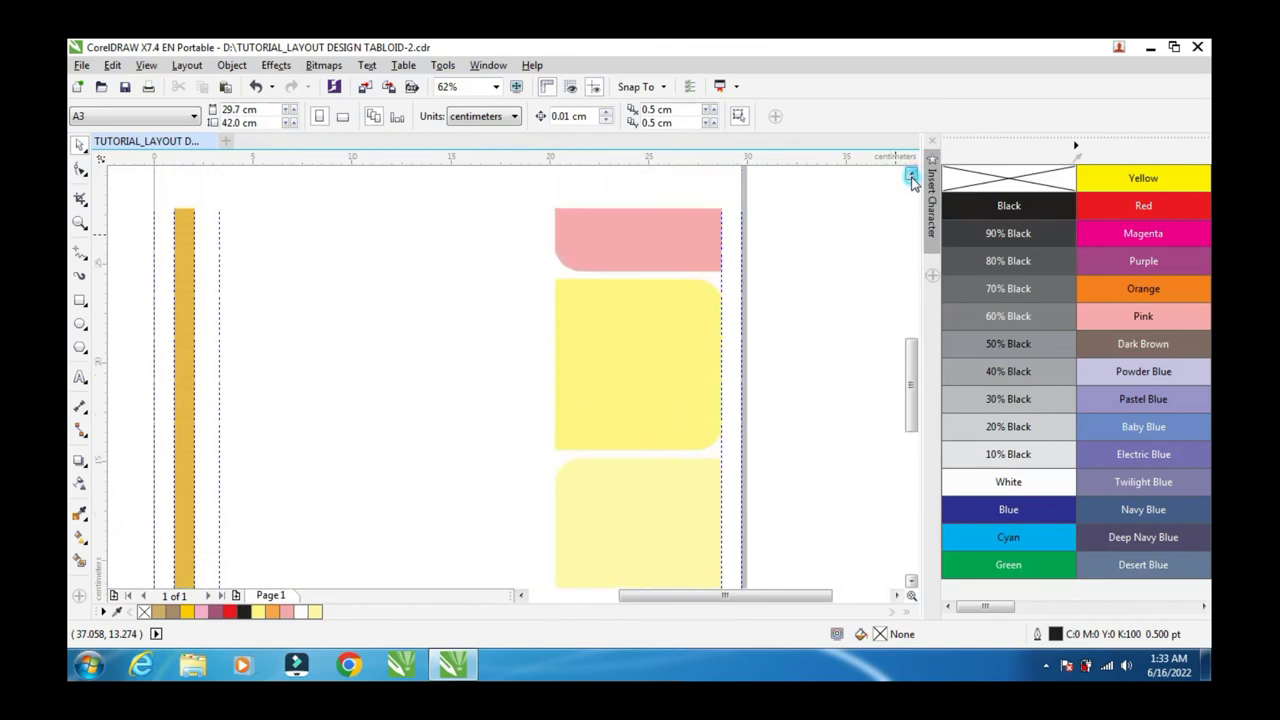
{"action": "left_click", "coordinate": [911, 177]}
{"action": "left_click", "coordinate": [911, 177]}
{"action": "left_click", "coordinate": [911, 177]}
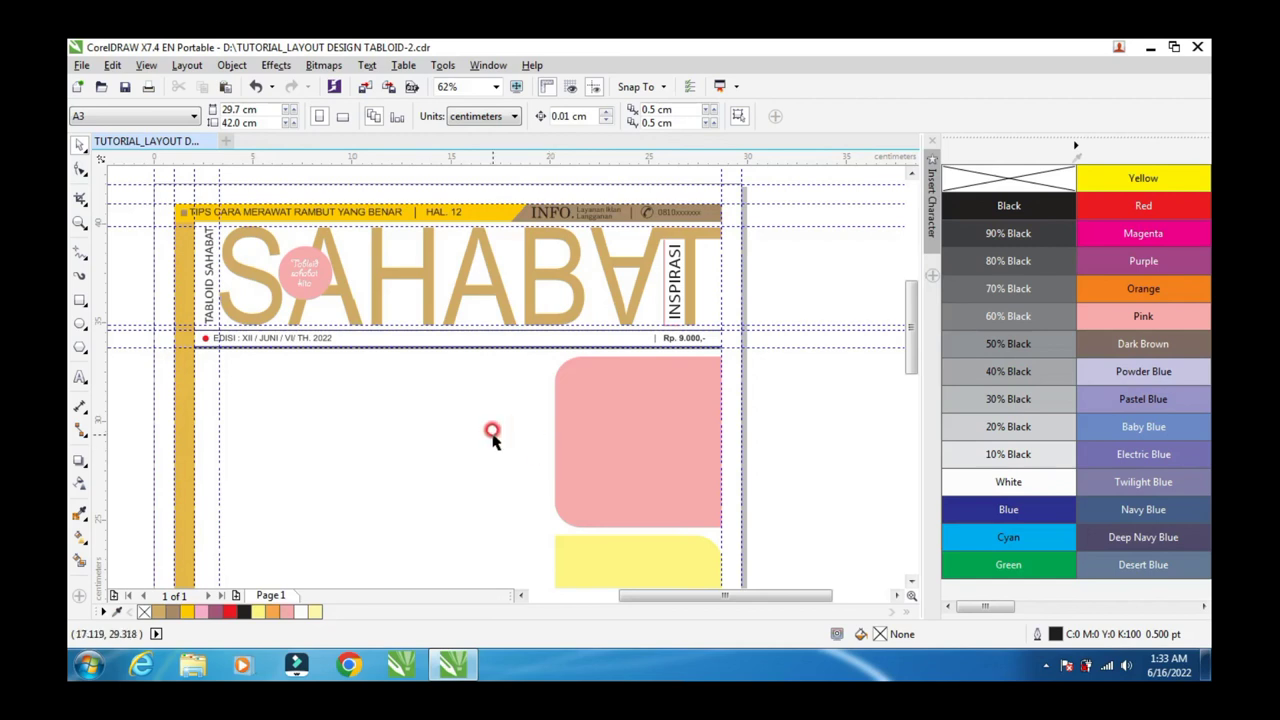
{"action": "scroll", "coordinate": [520, 420], "scroll_direction": "down", "scroll_amount": 2}
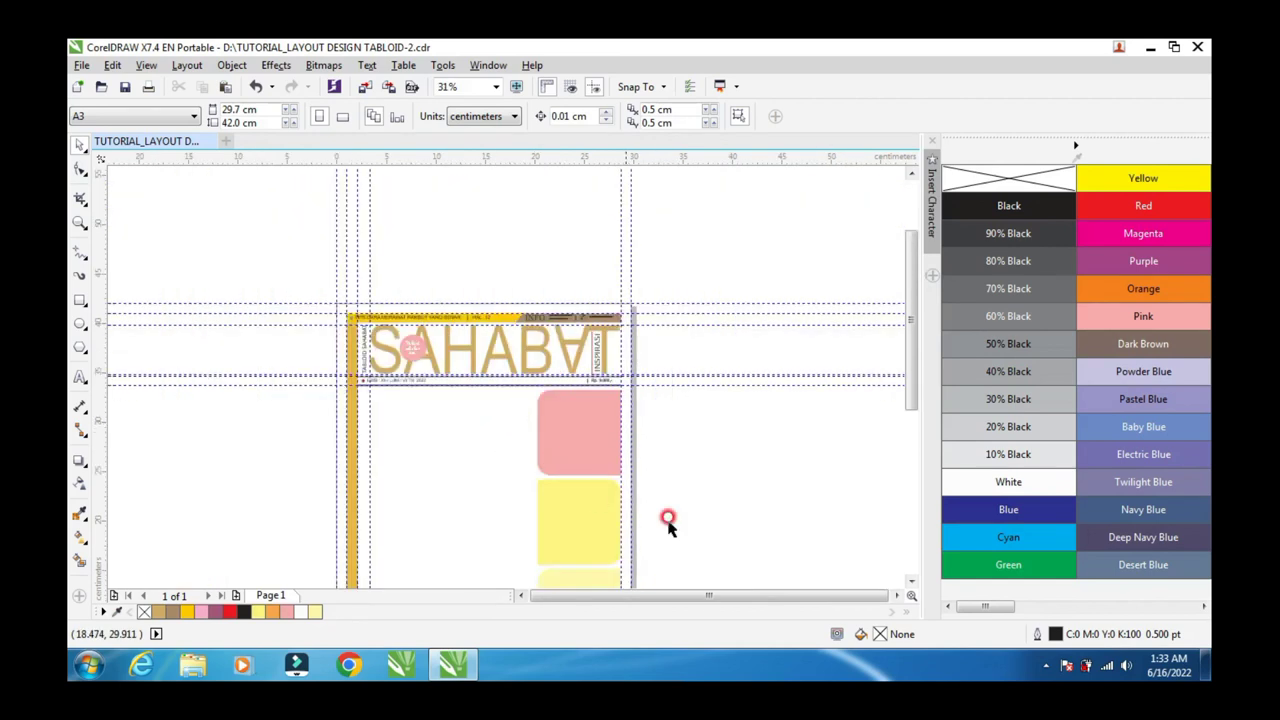
{"action": "left_click", "coordinate": [911, 580]}
{"action": "left_click", "coordinate": [911, 580]}
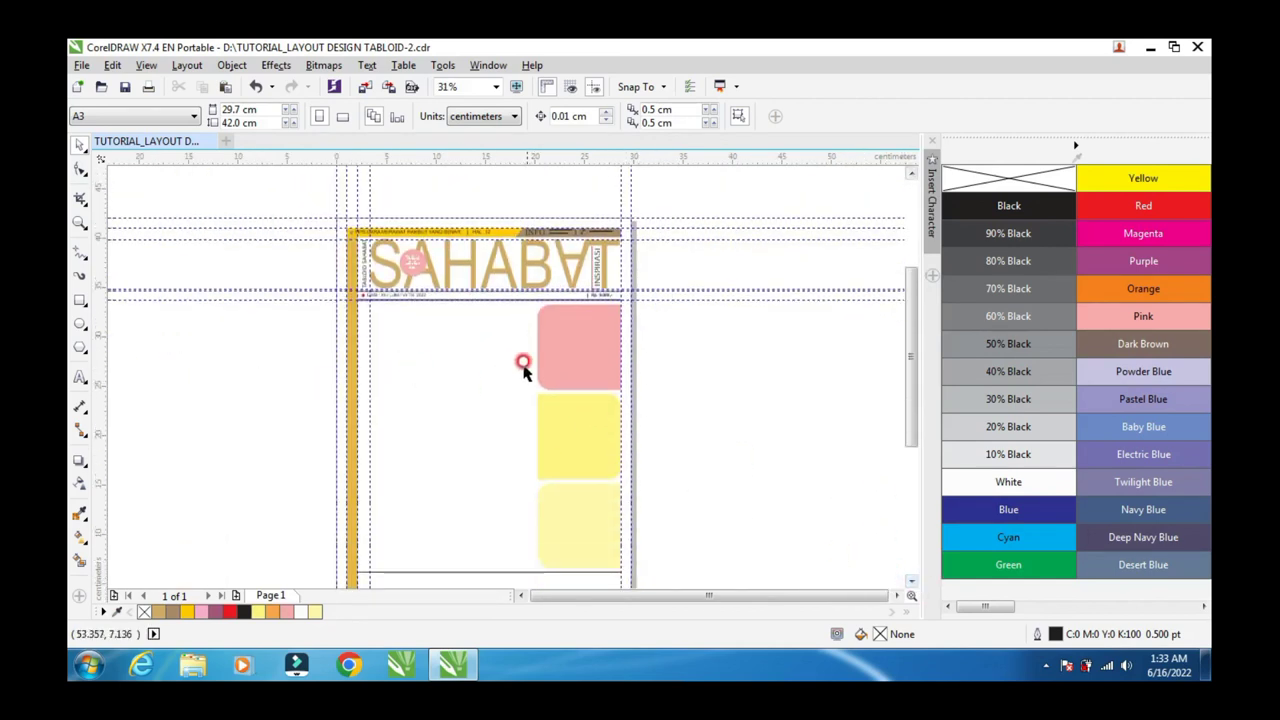
{"action": "scroll", "coordinate": [480, 360], "scroll_direction": "up", "scroll_amount": 2}
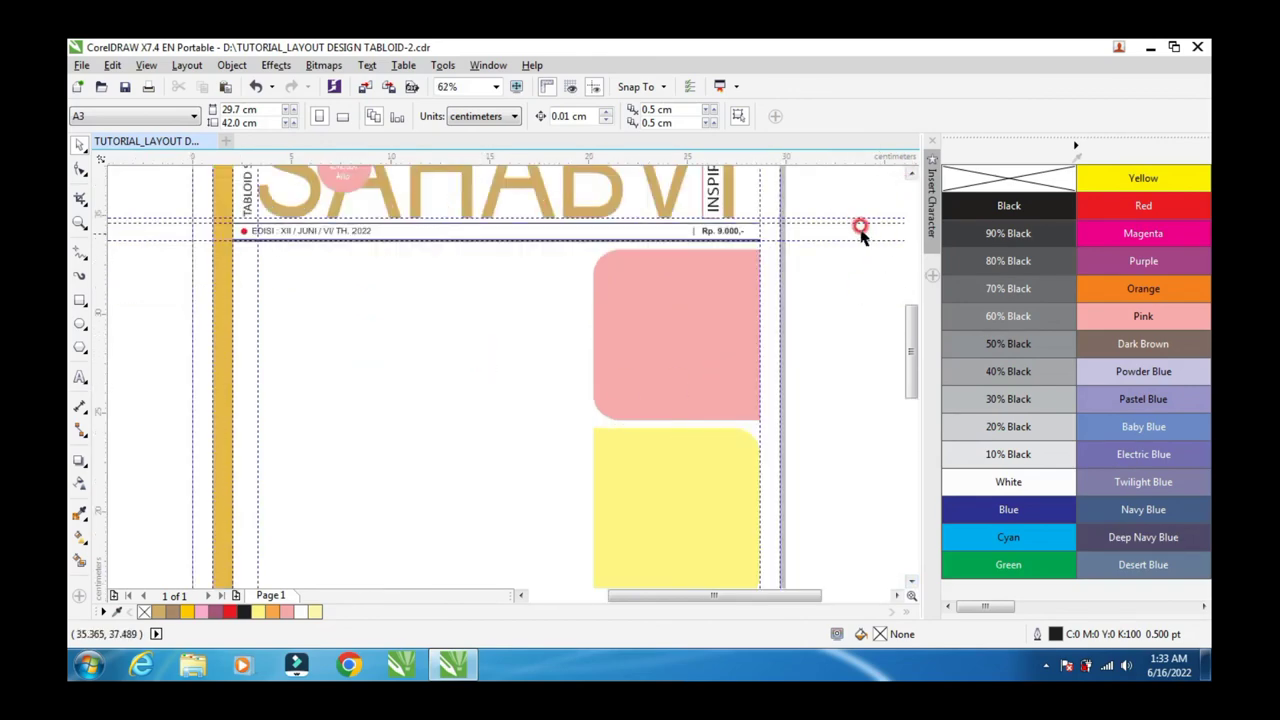
{"action": "left_click", "coordinate": [911, 173]}
{"action": "left_click", "coordinate": [911, 173]}
{"action": "right_click", "coordinate": [838, 232]}
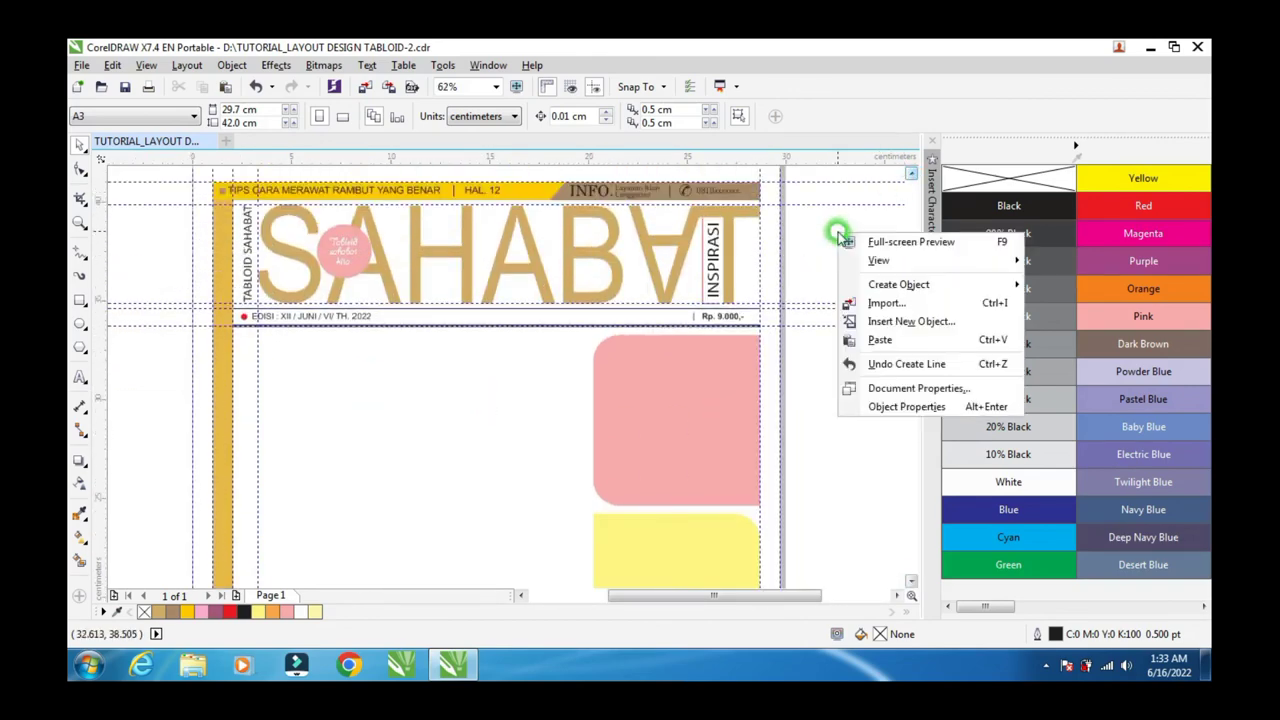
{"action": "left_click", "coordinate": [850, 242]}
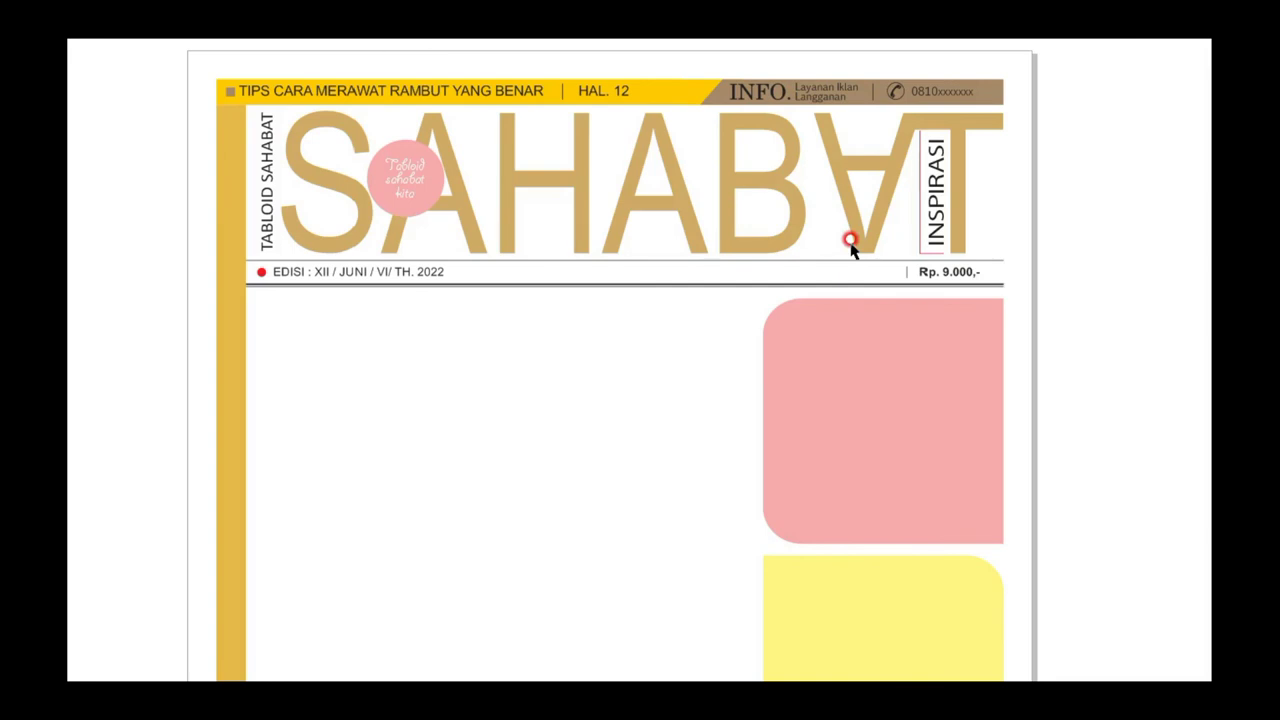
{"action": "right_click", "coordinate": [850, 242]}
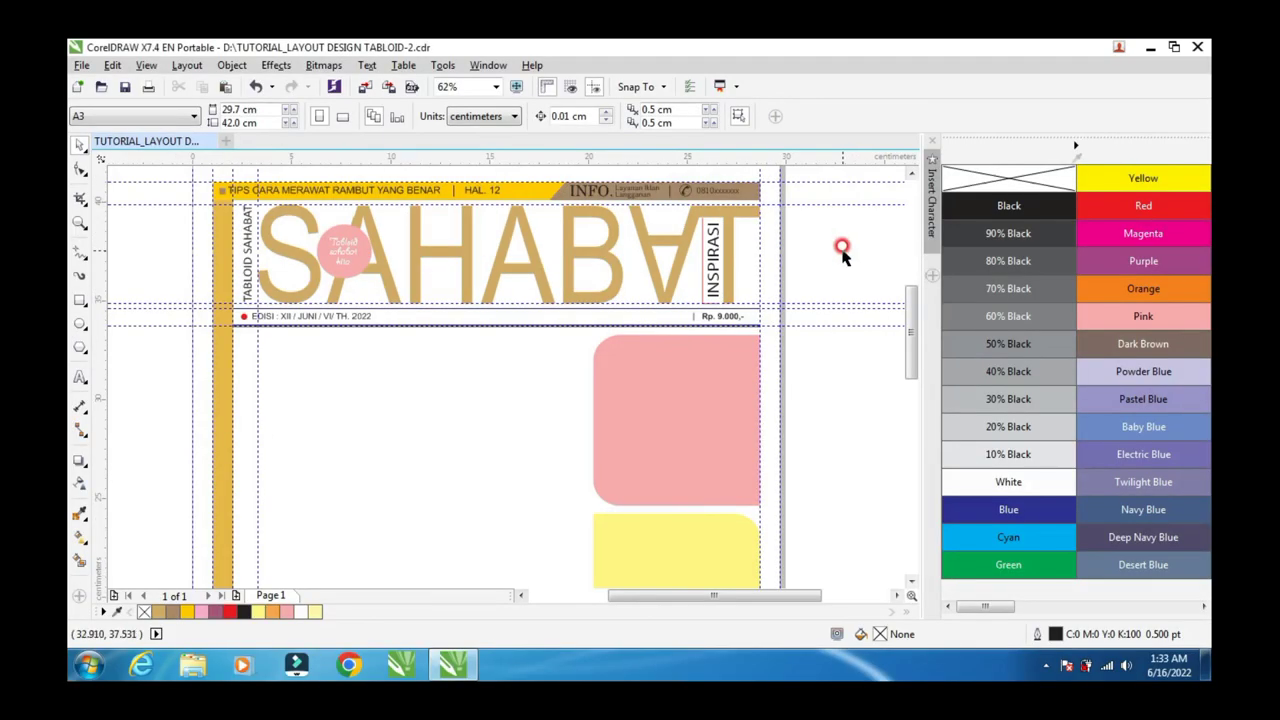
{"action": "left_click", "coordinate": [1056, 668]}
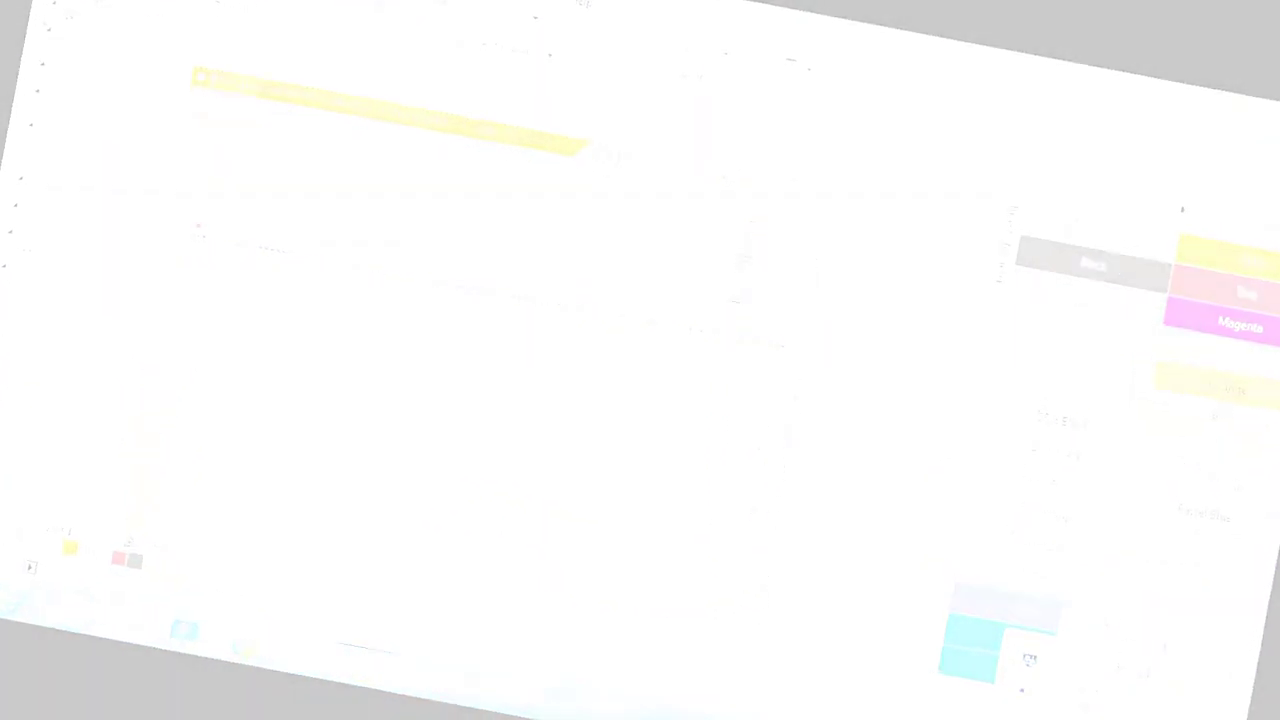